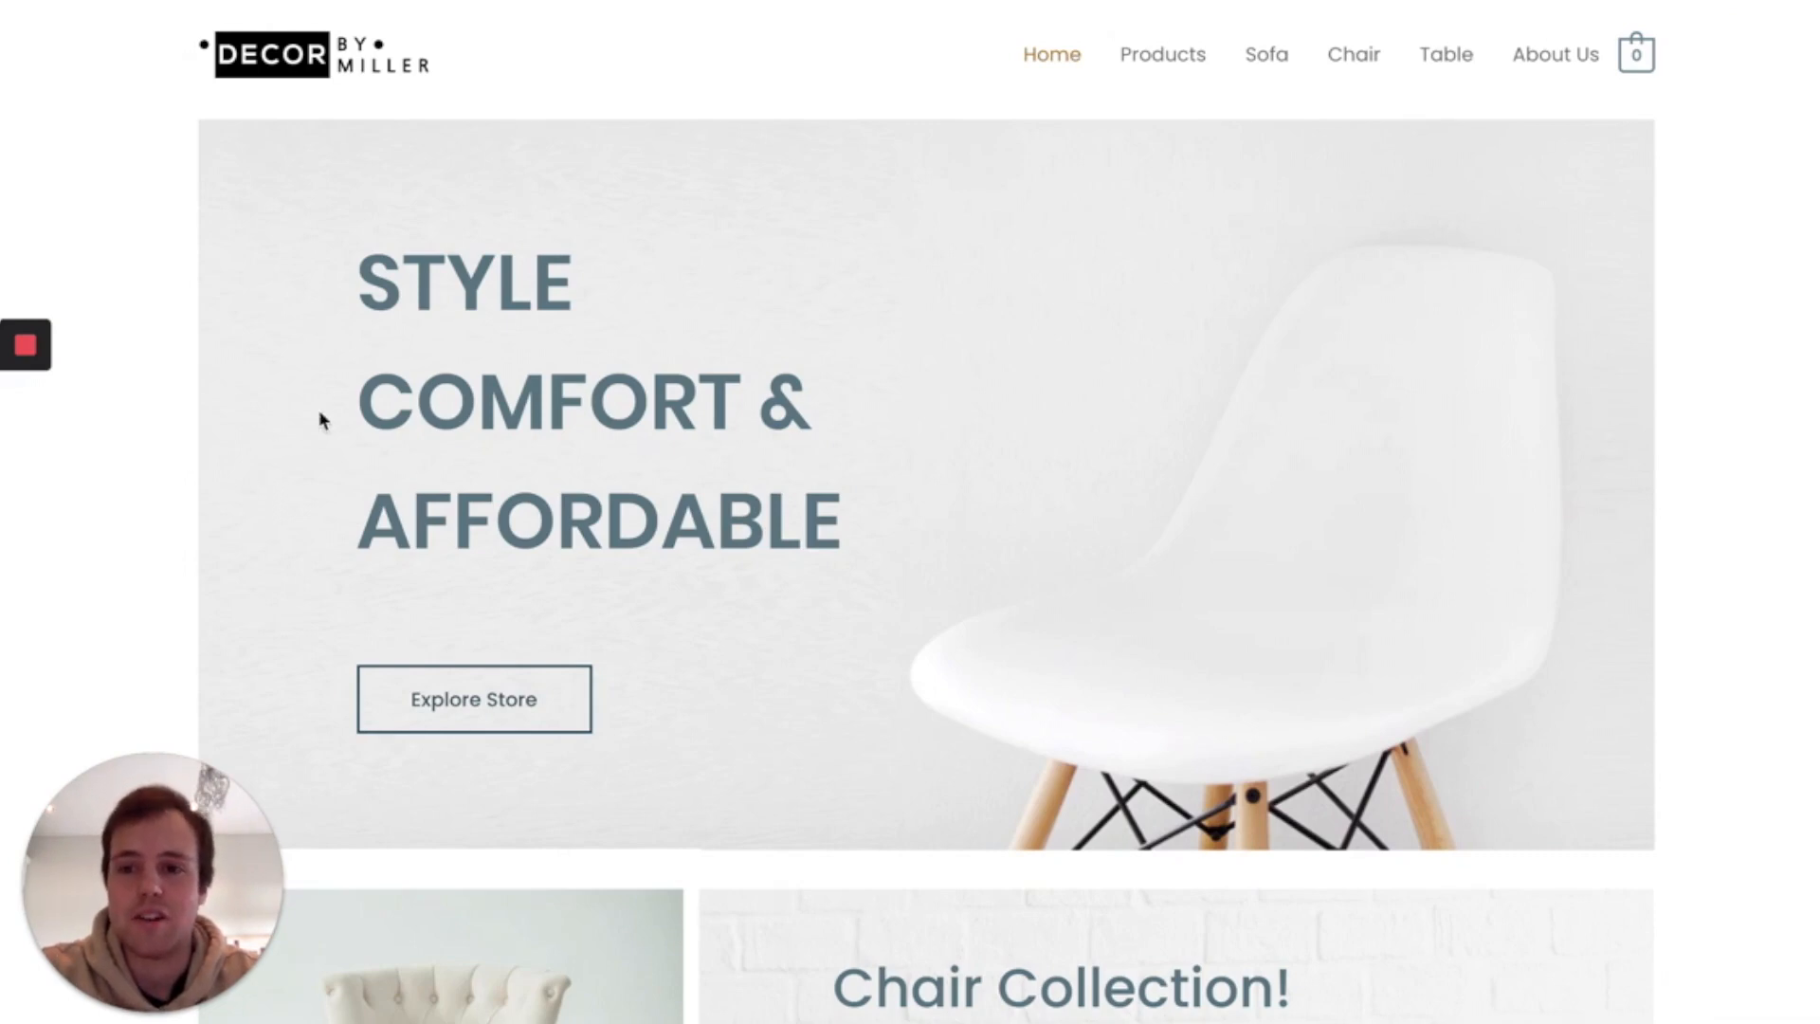
Find the Classic Wooden Table among the store's products and add one to the cart.
scroll(309, 455, "down", 2)
scroll(309, 455, "up", 2)
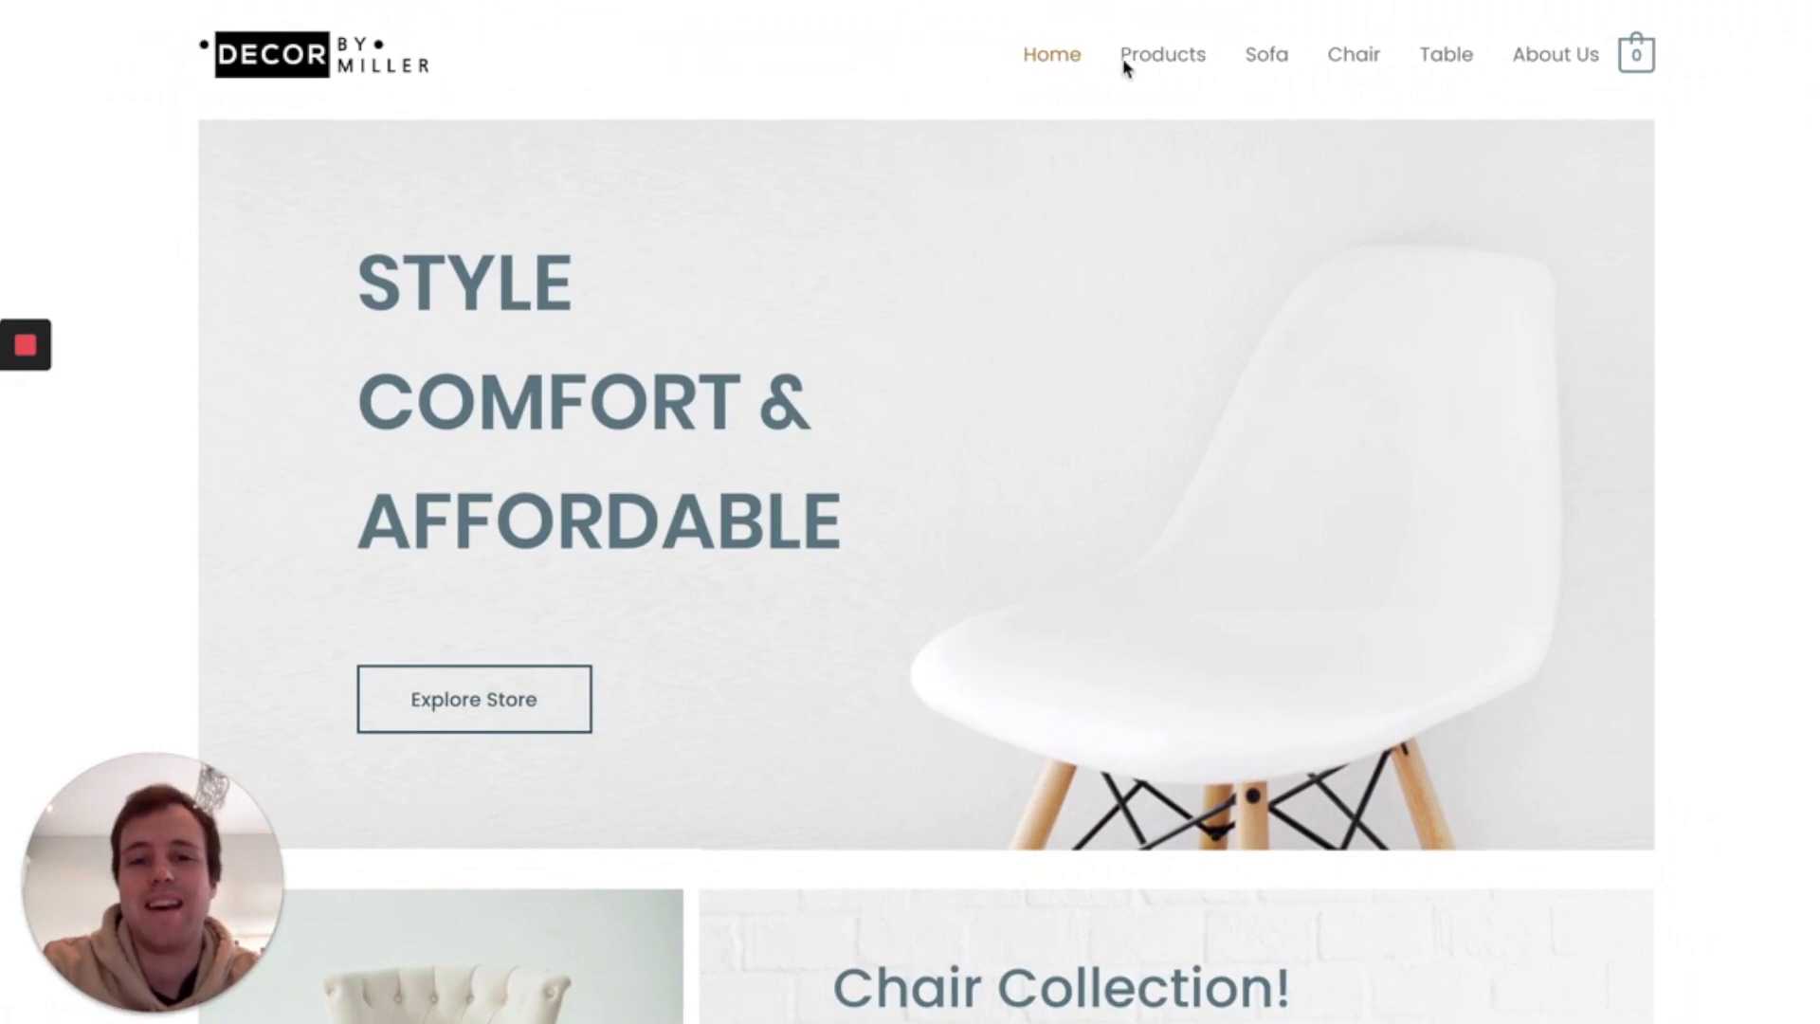
left_click(1171, 64)
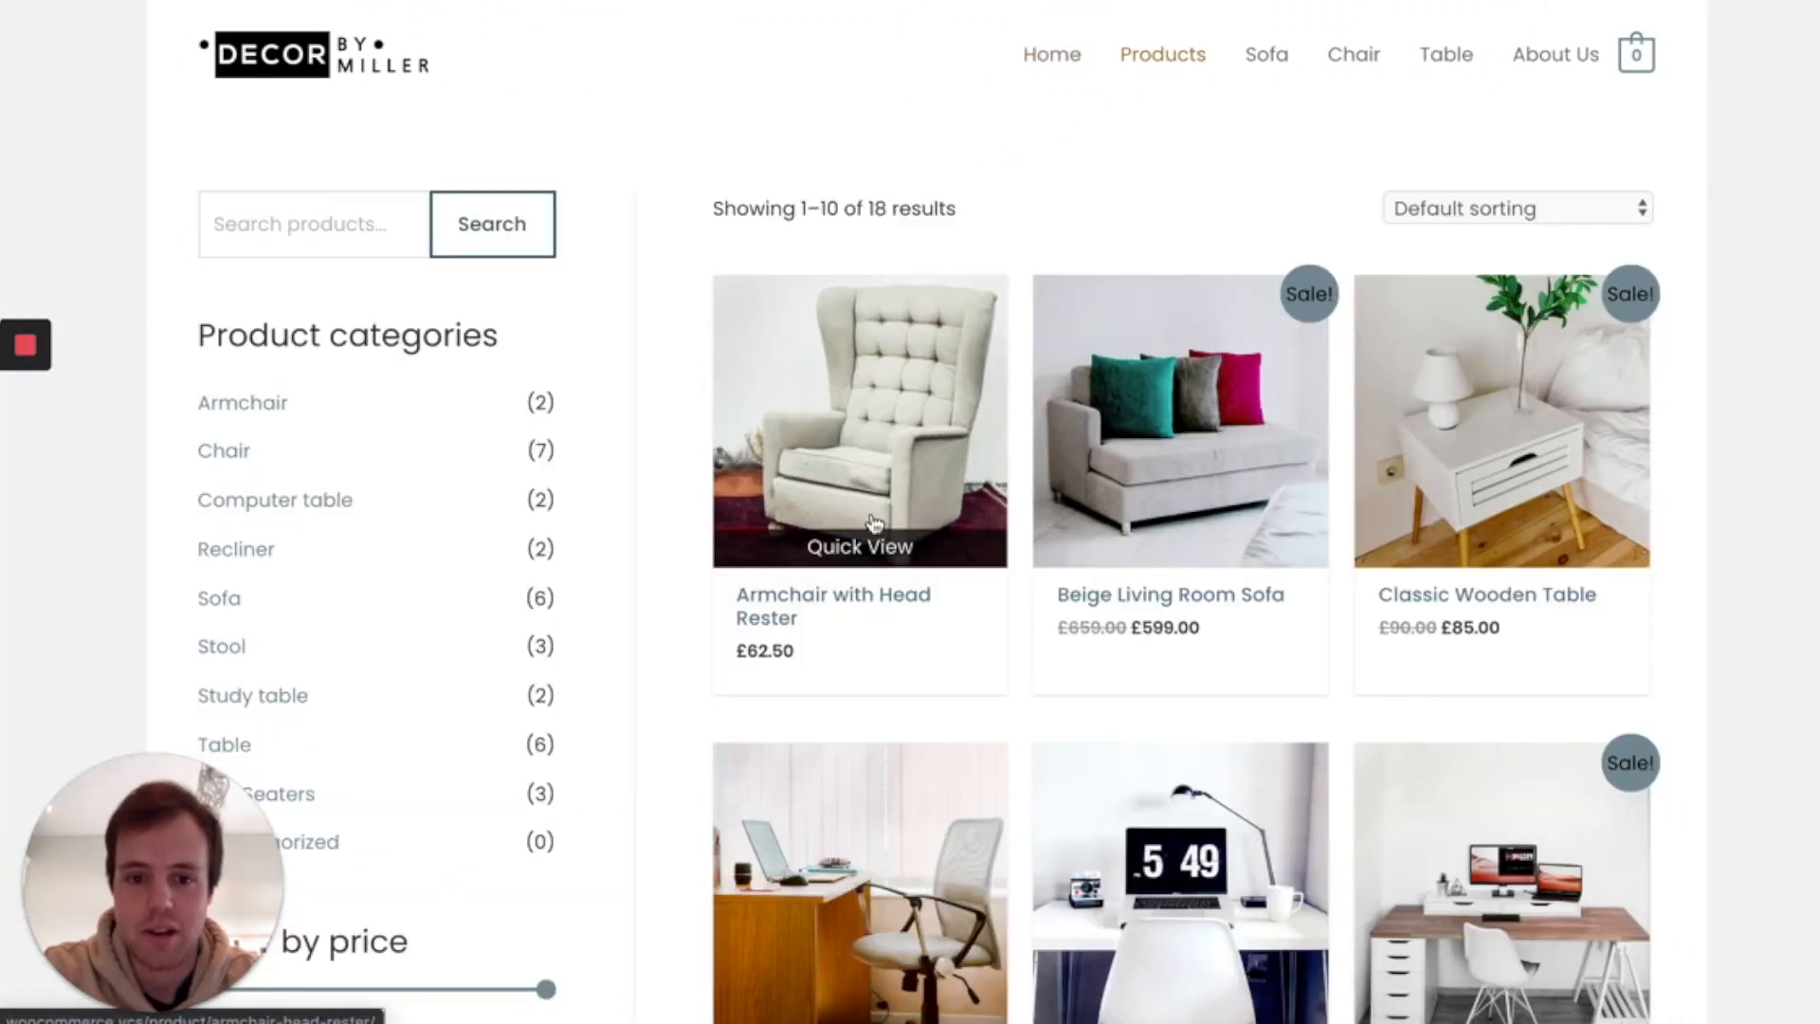
scroll(1040, 500, "down", 1)
scroll(1041, 500, "up", 1)
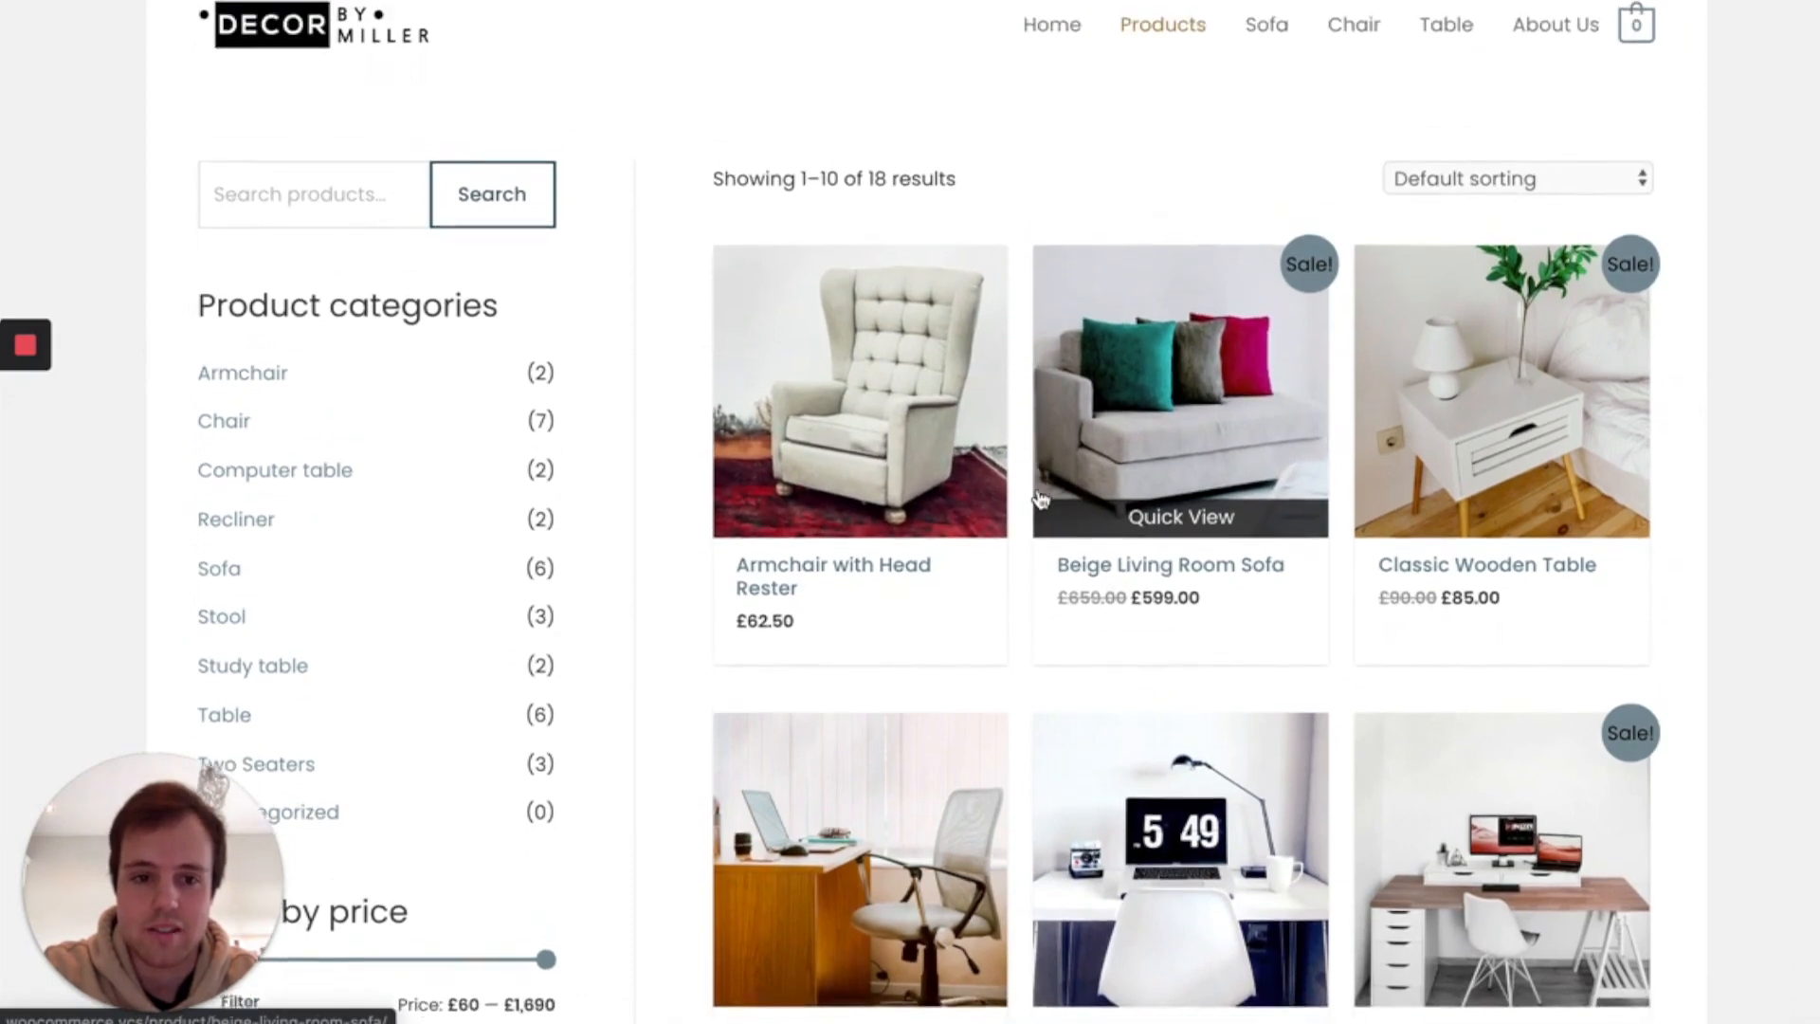
left_click(1497, 573)
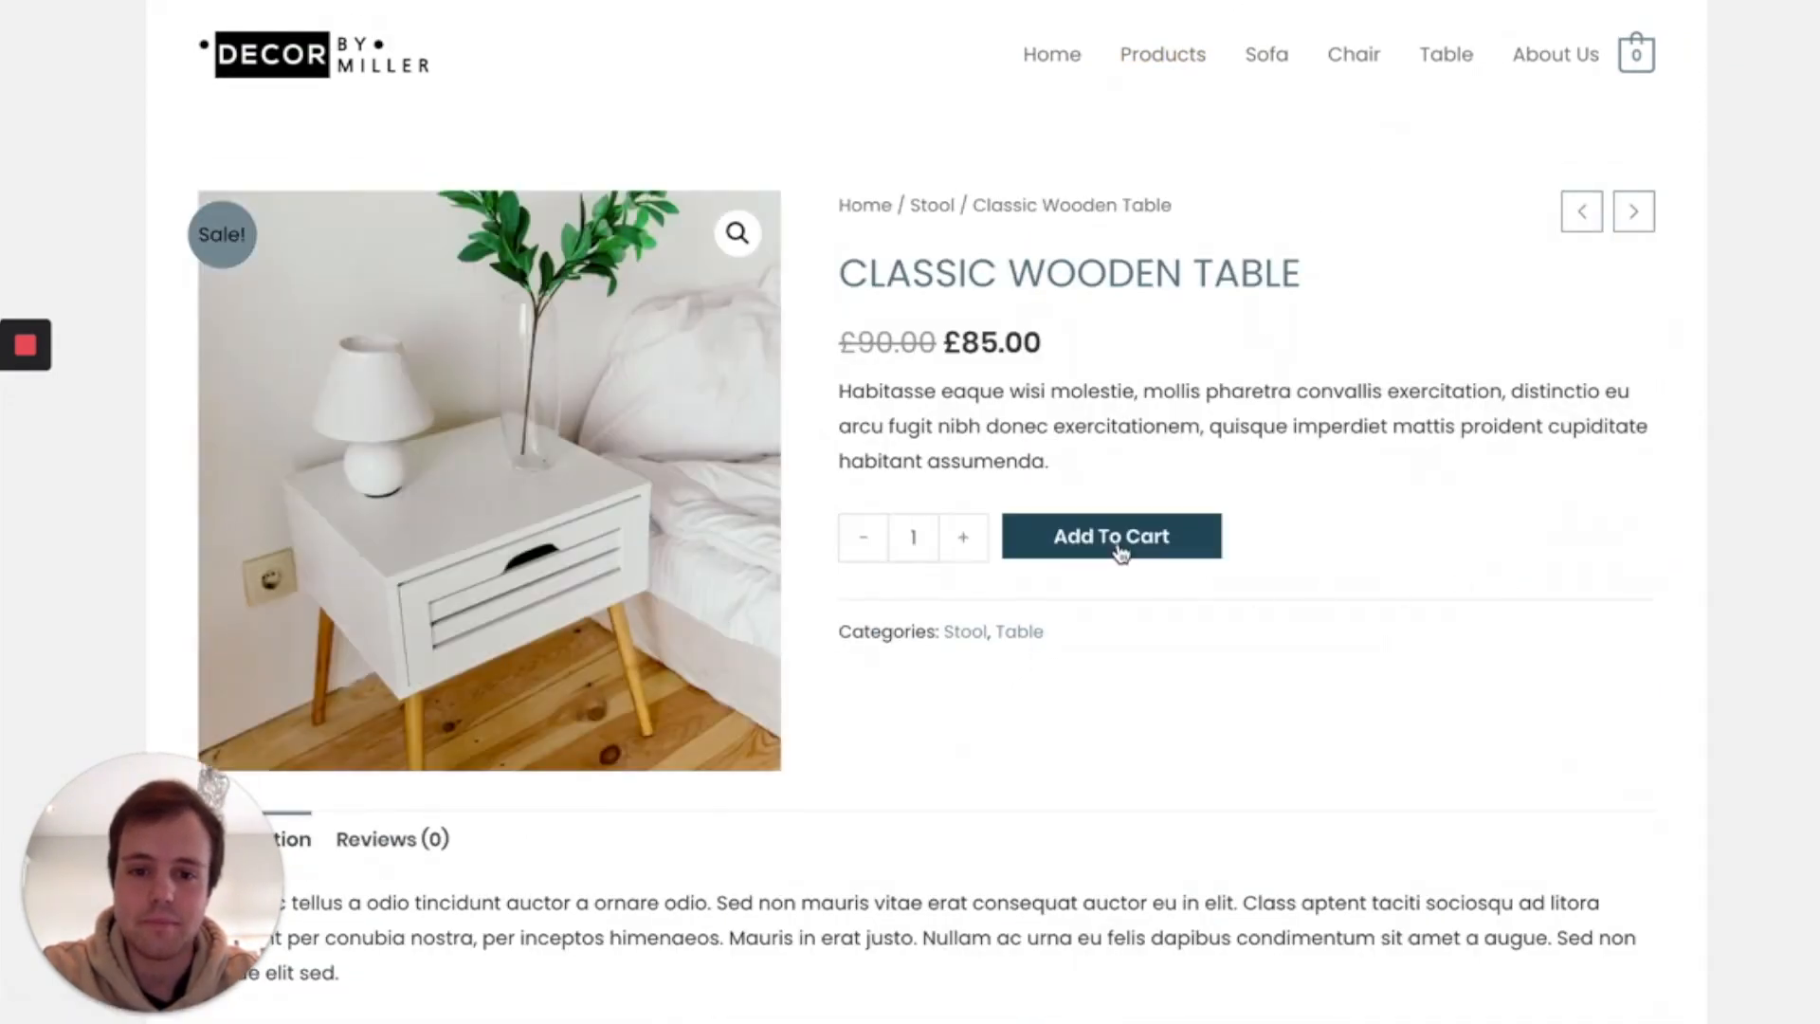
left_click(1127, 540)
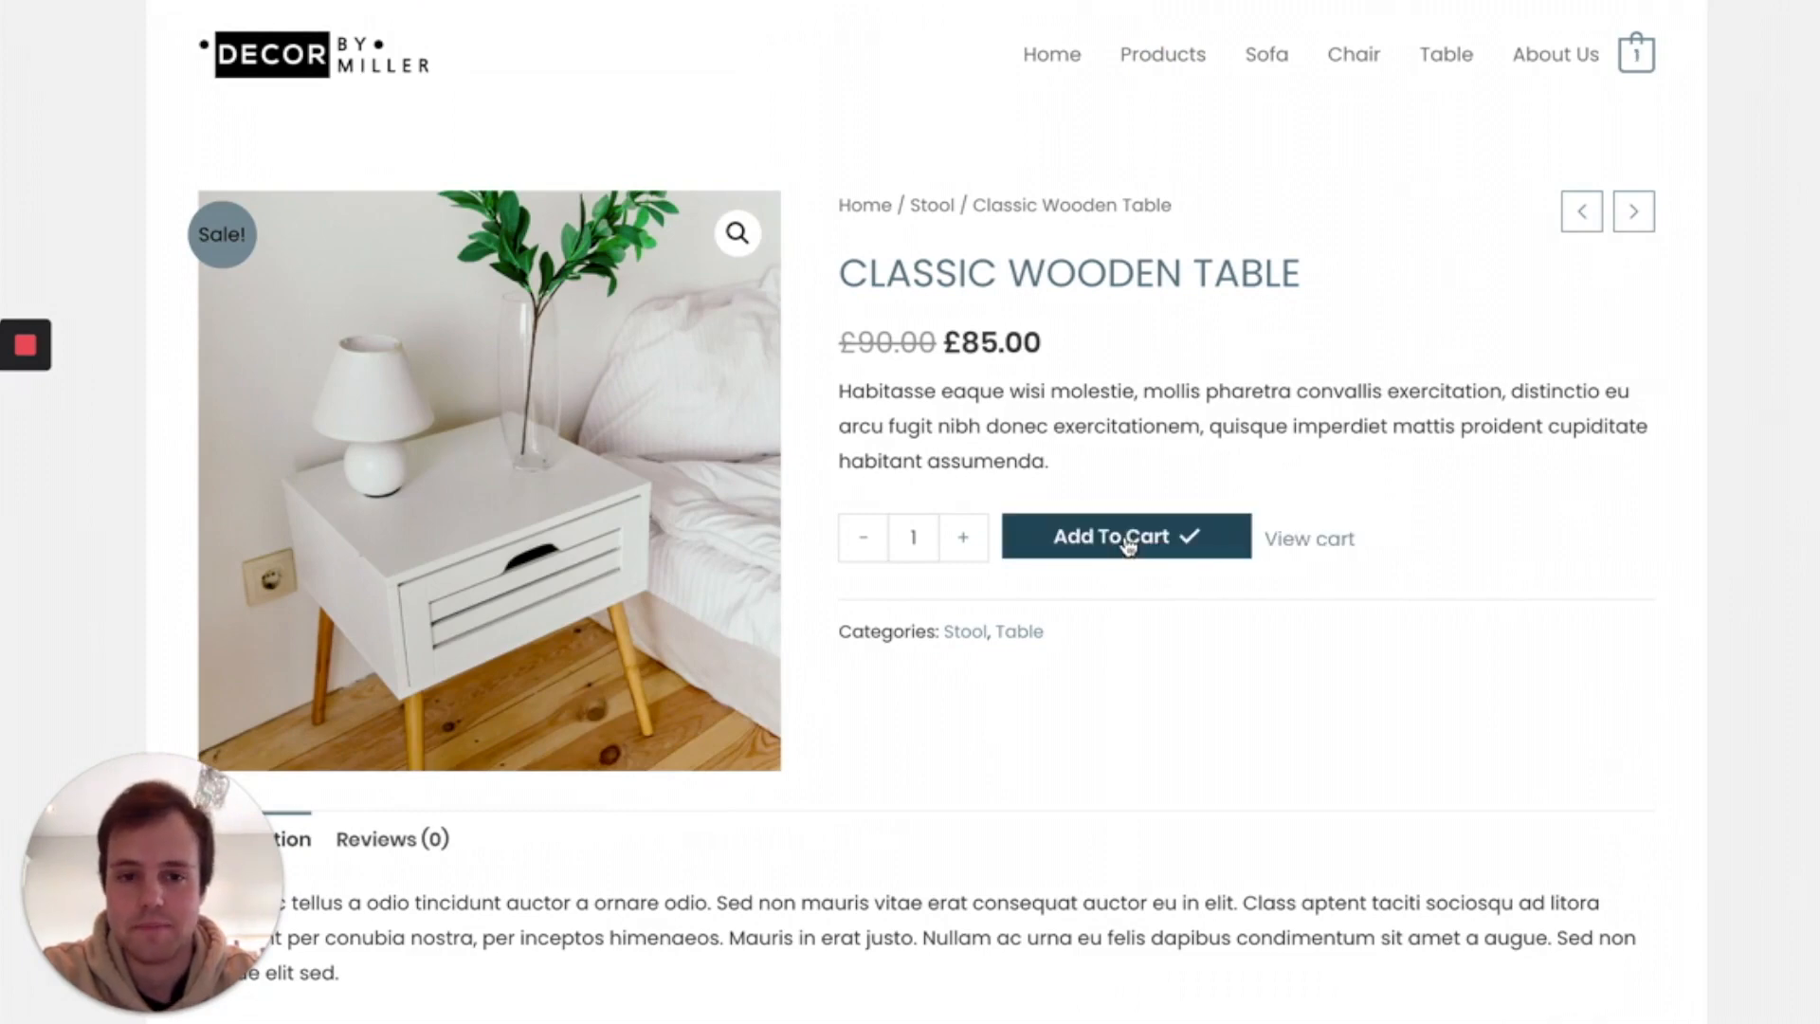
Proceed from the cart to checkout and fill in the customer's billing details with the saved address.
left_click(1301, 549)
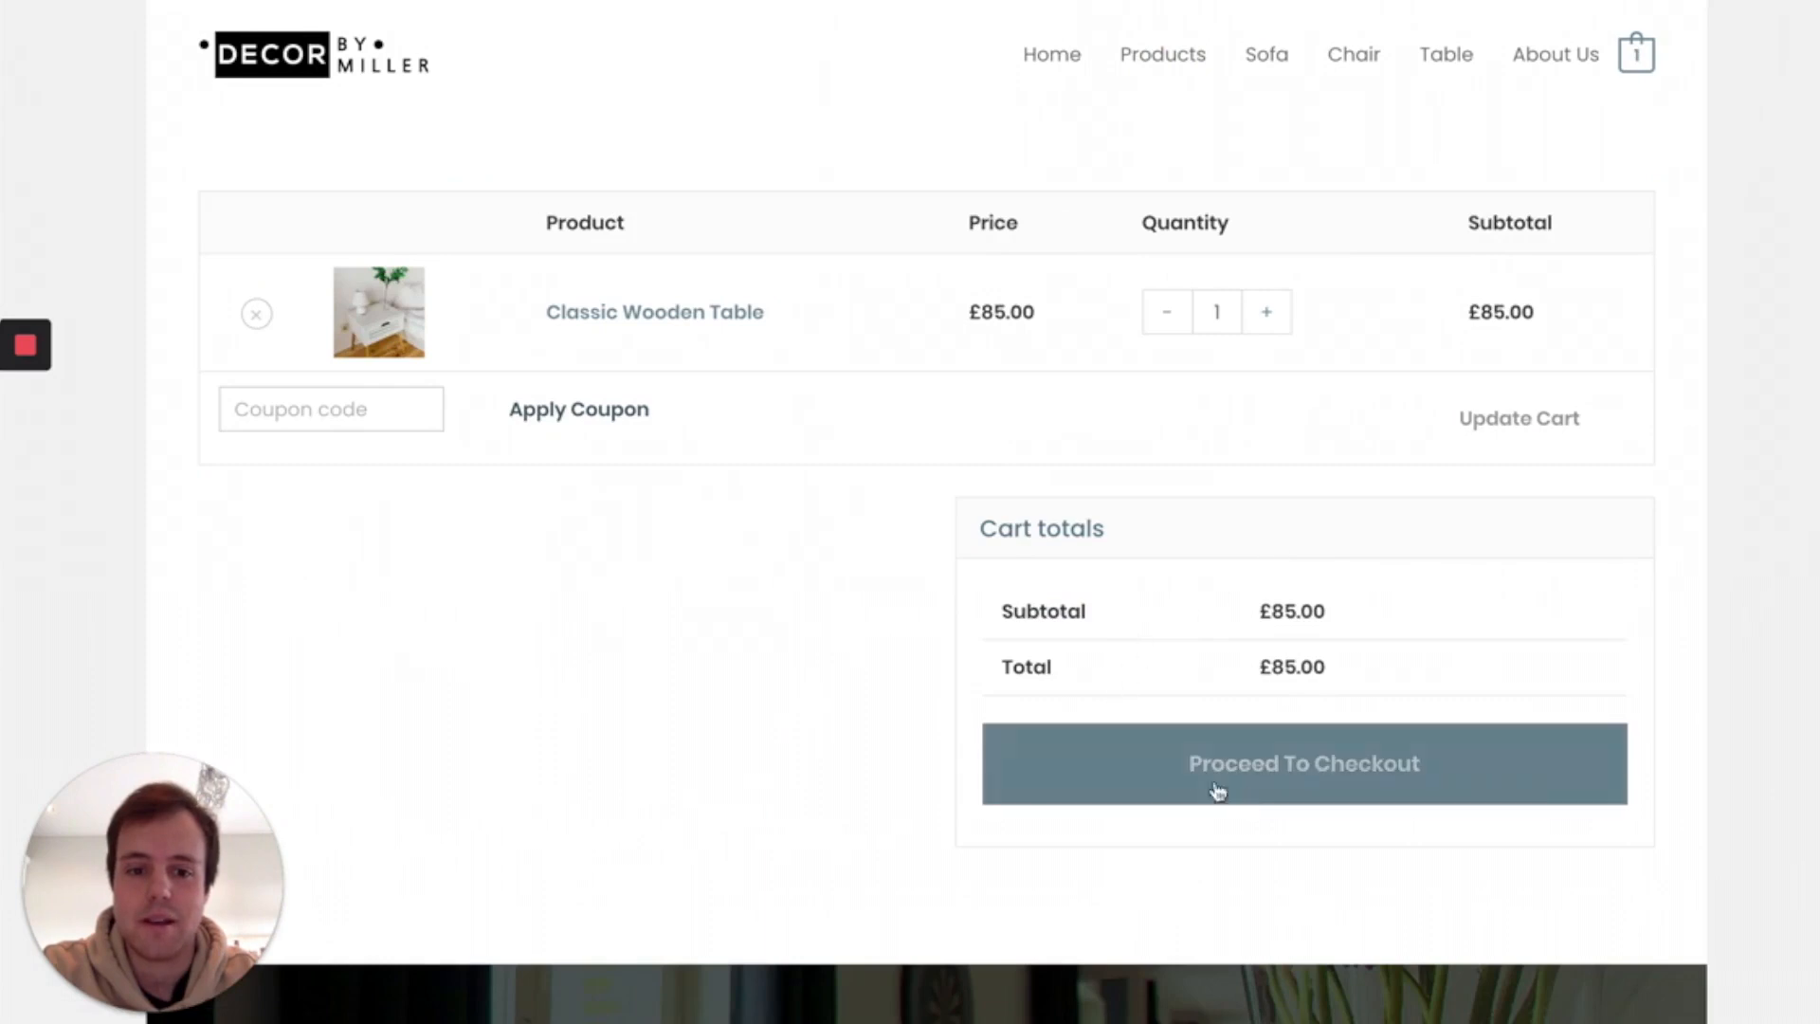
left_click(1259, 787)
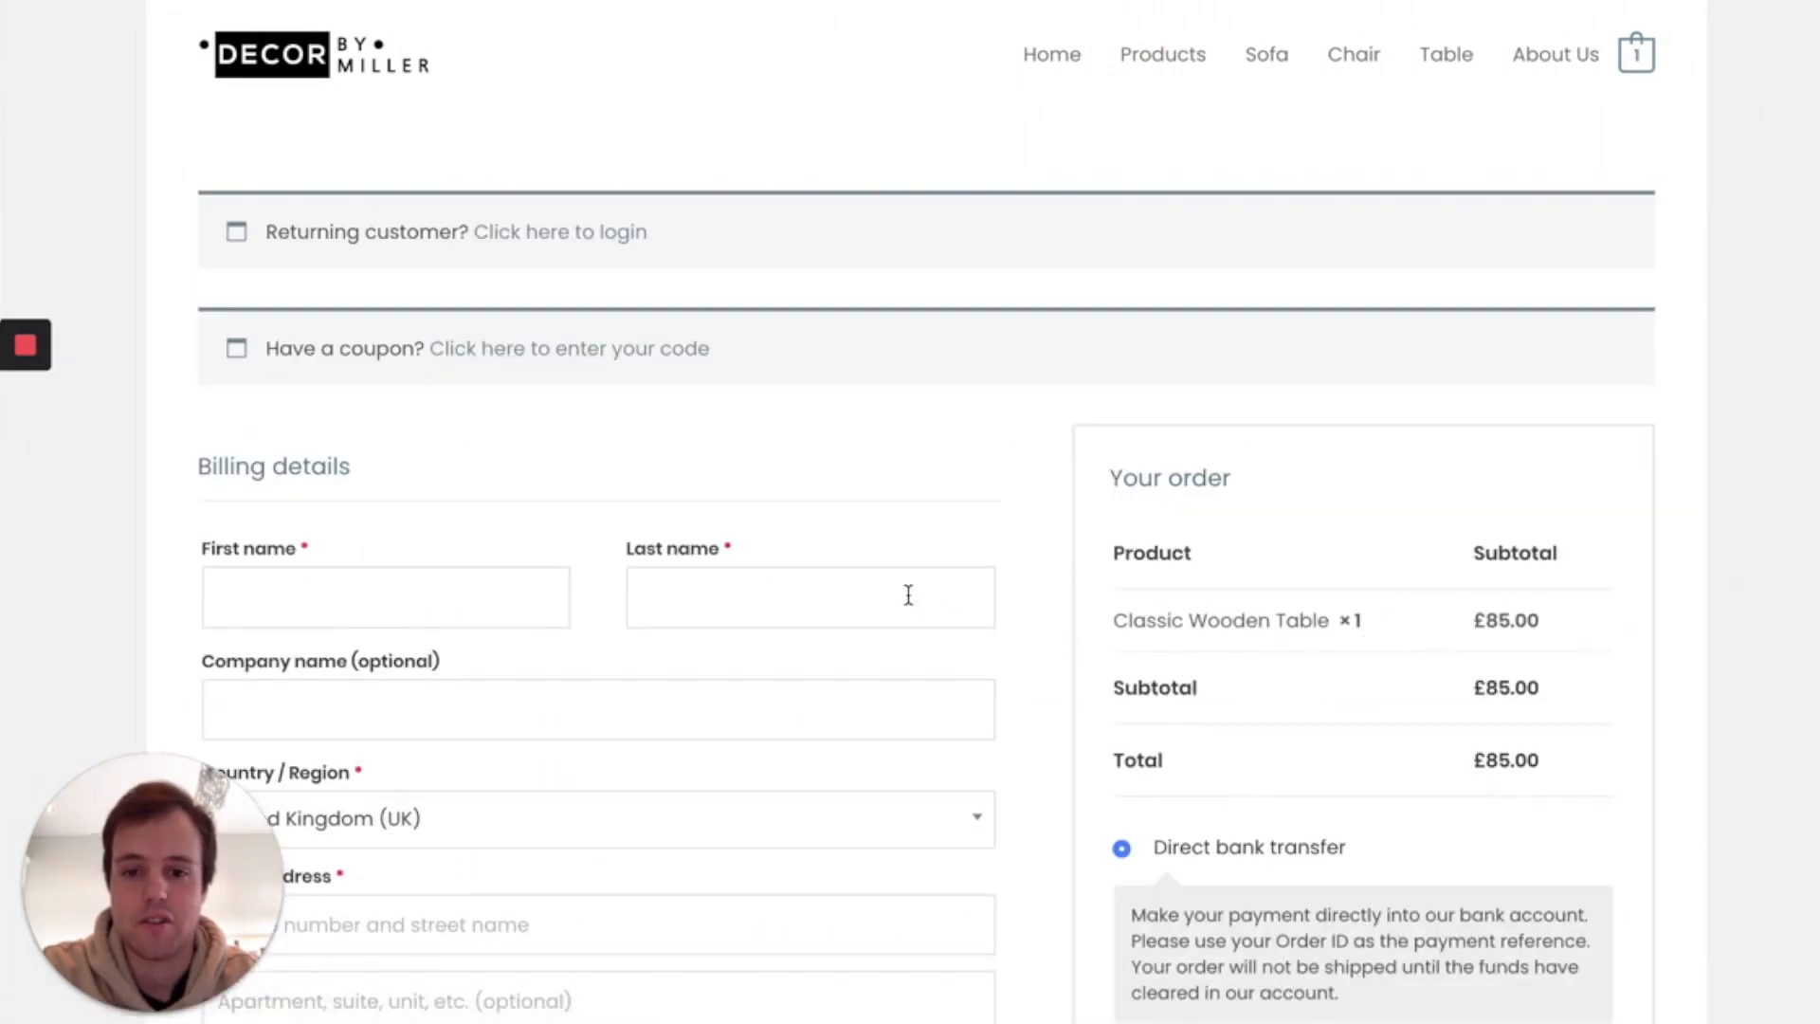
left_click(908, 595)
left_click(820, 112)
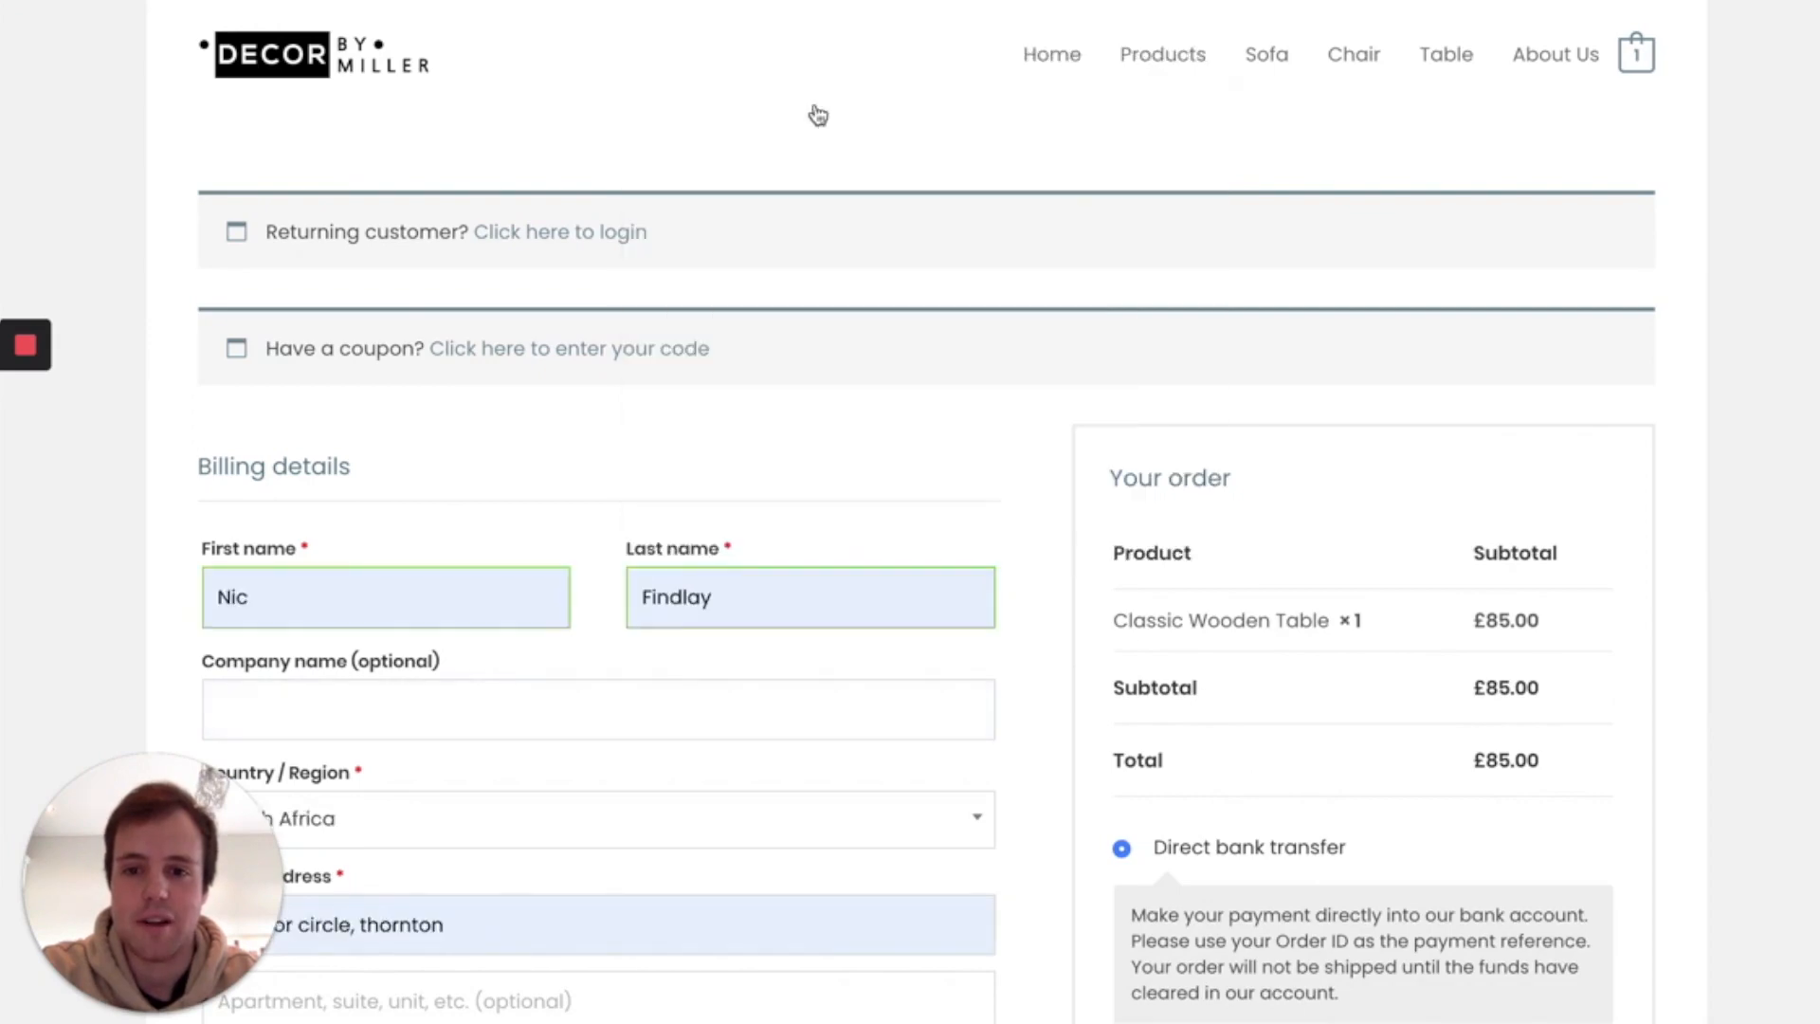
Place the order with direct bank transfer as the payment method and review the order confirmation.
scroll(1038, 555, "down", 7)
scroll(1040, 588, "up", 3)
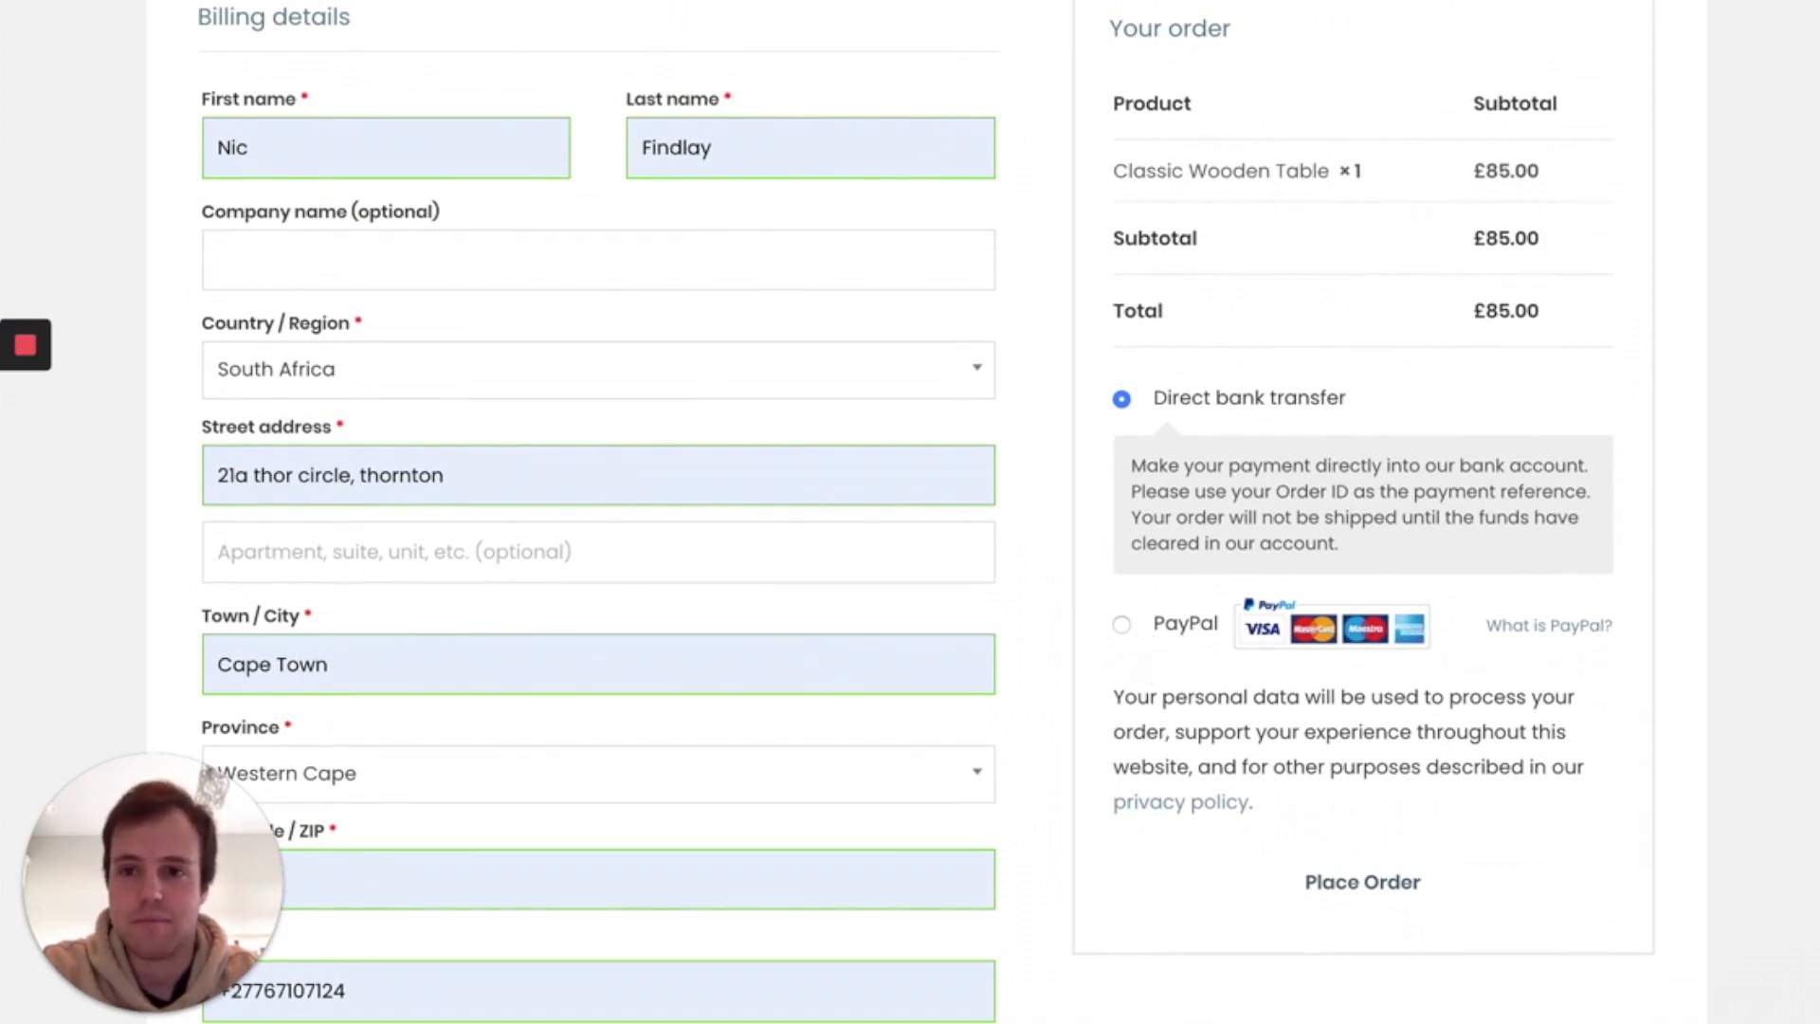
left_click(1361, 886)
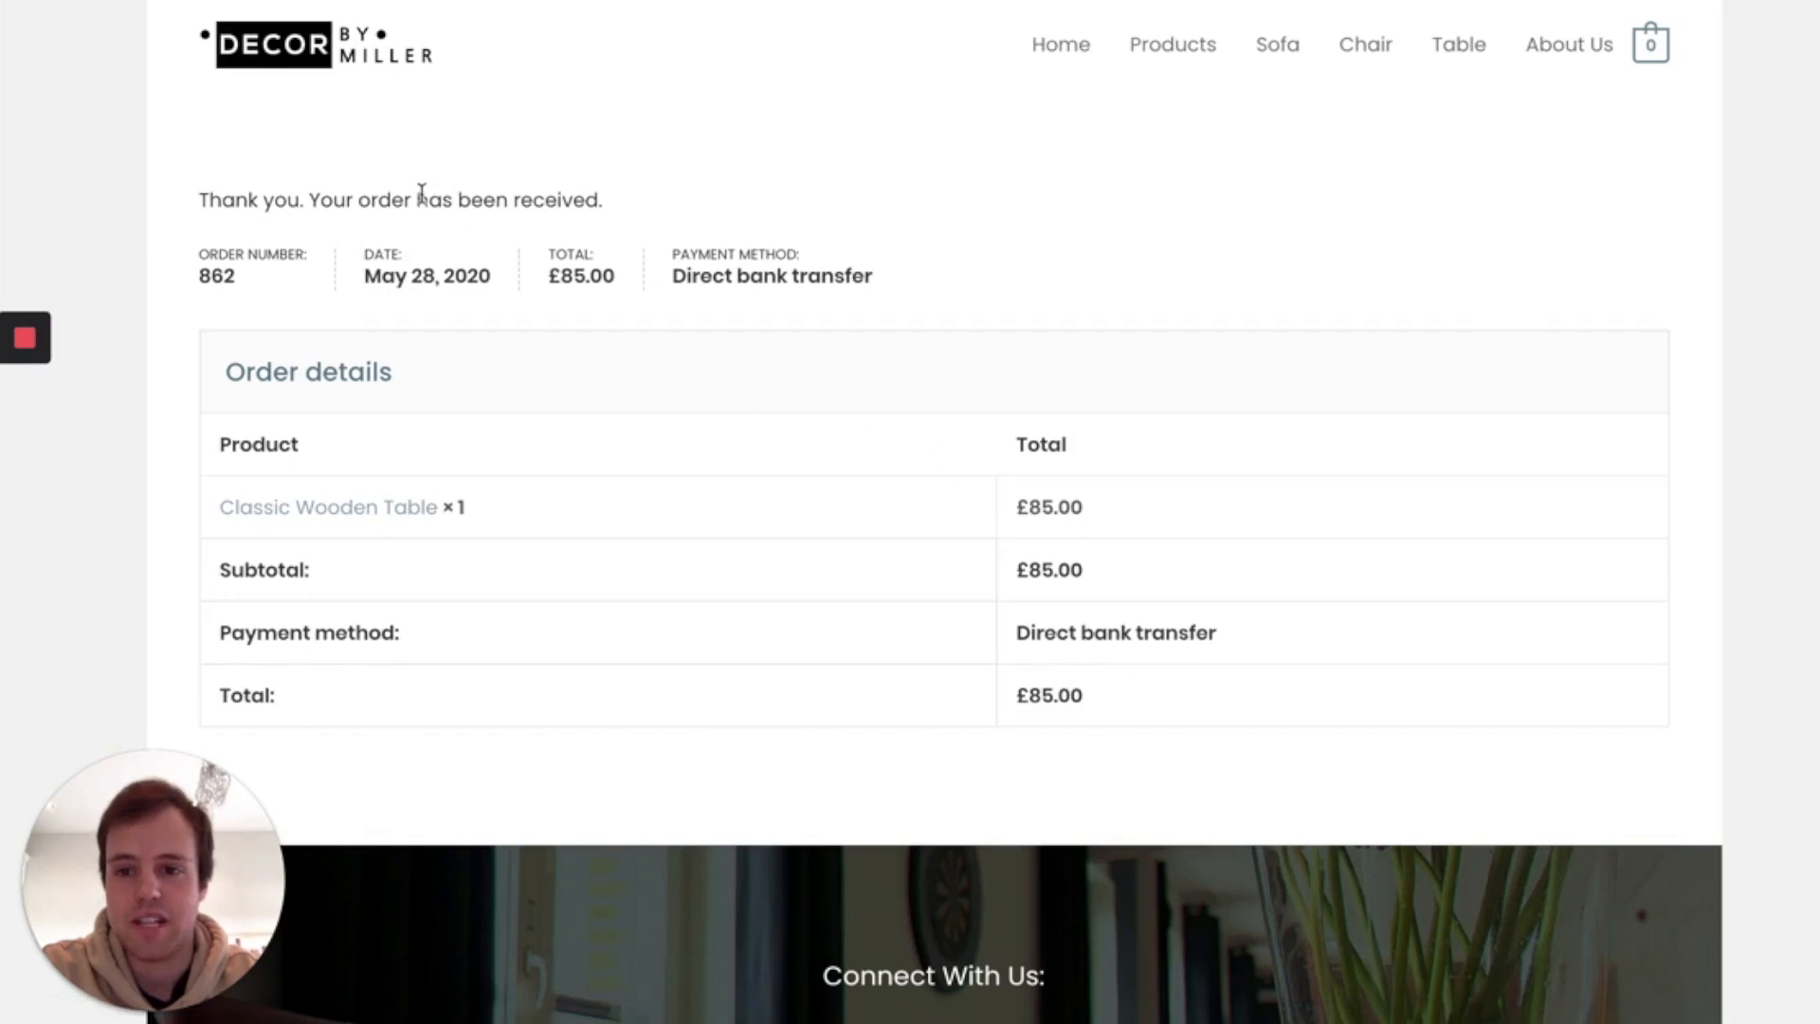
left_click_drag(416, 199, 612, 216)
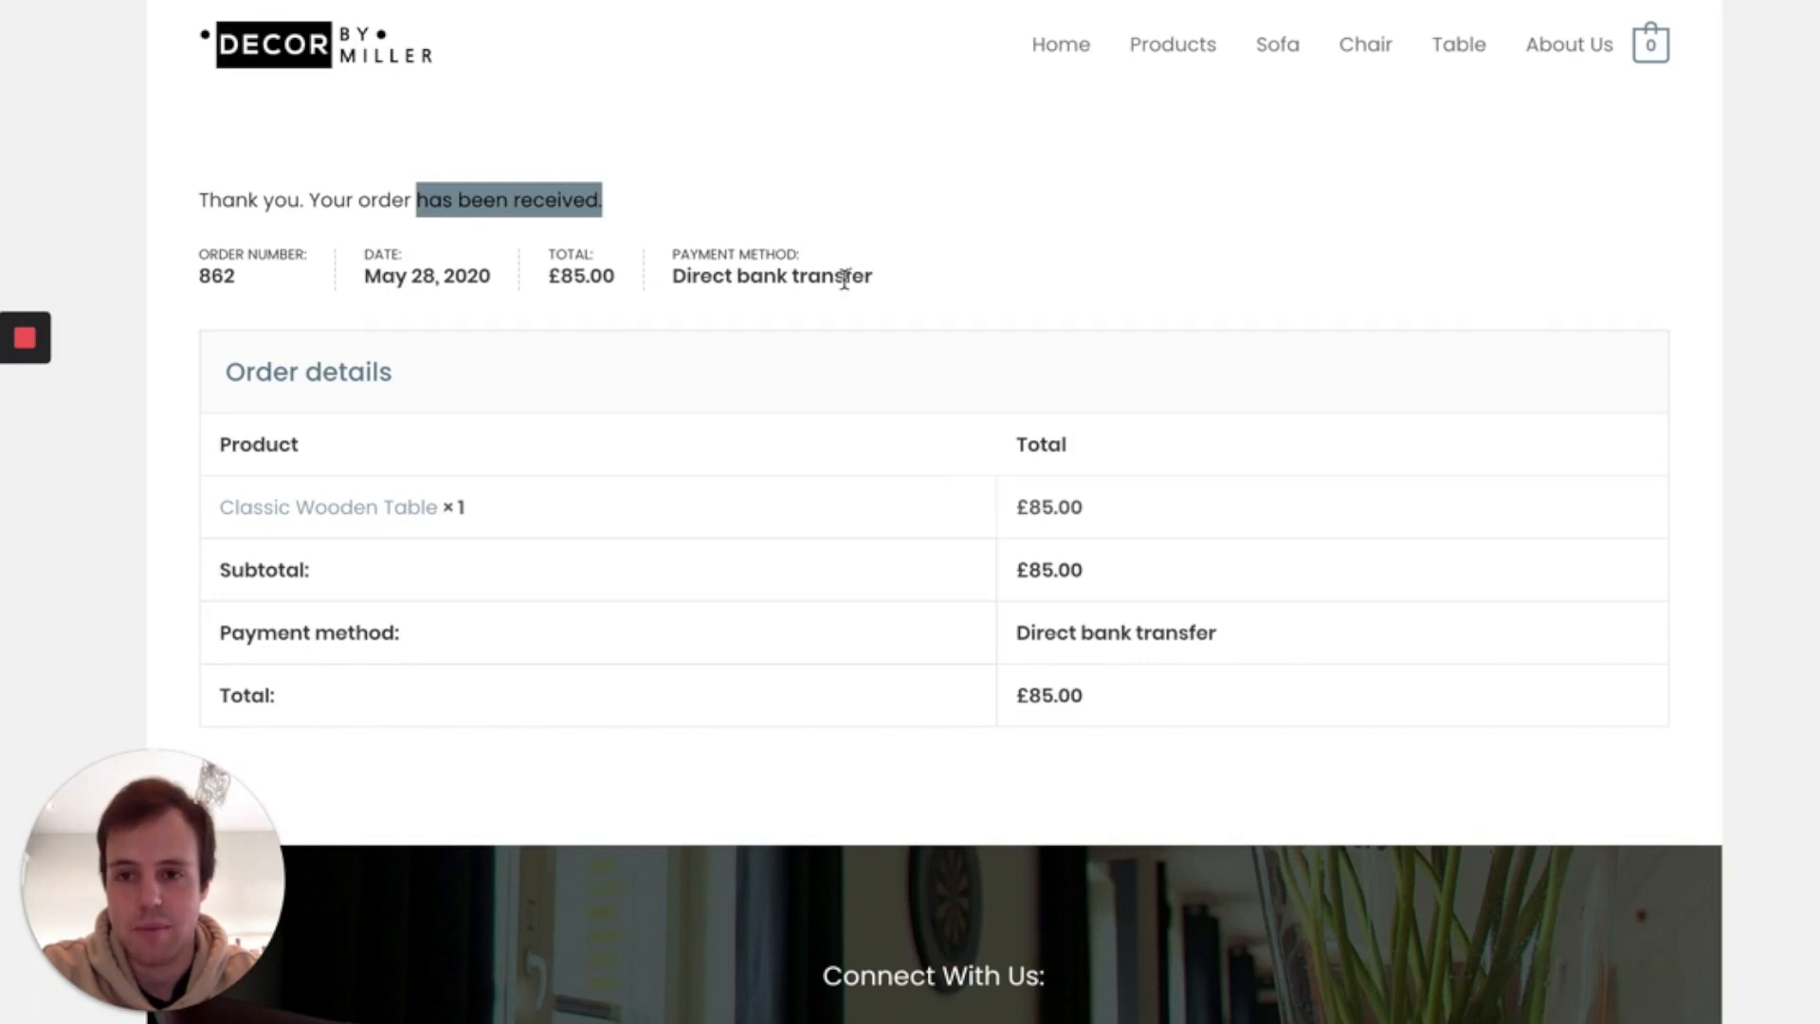
scroll(844, 276, "down", 1)
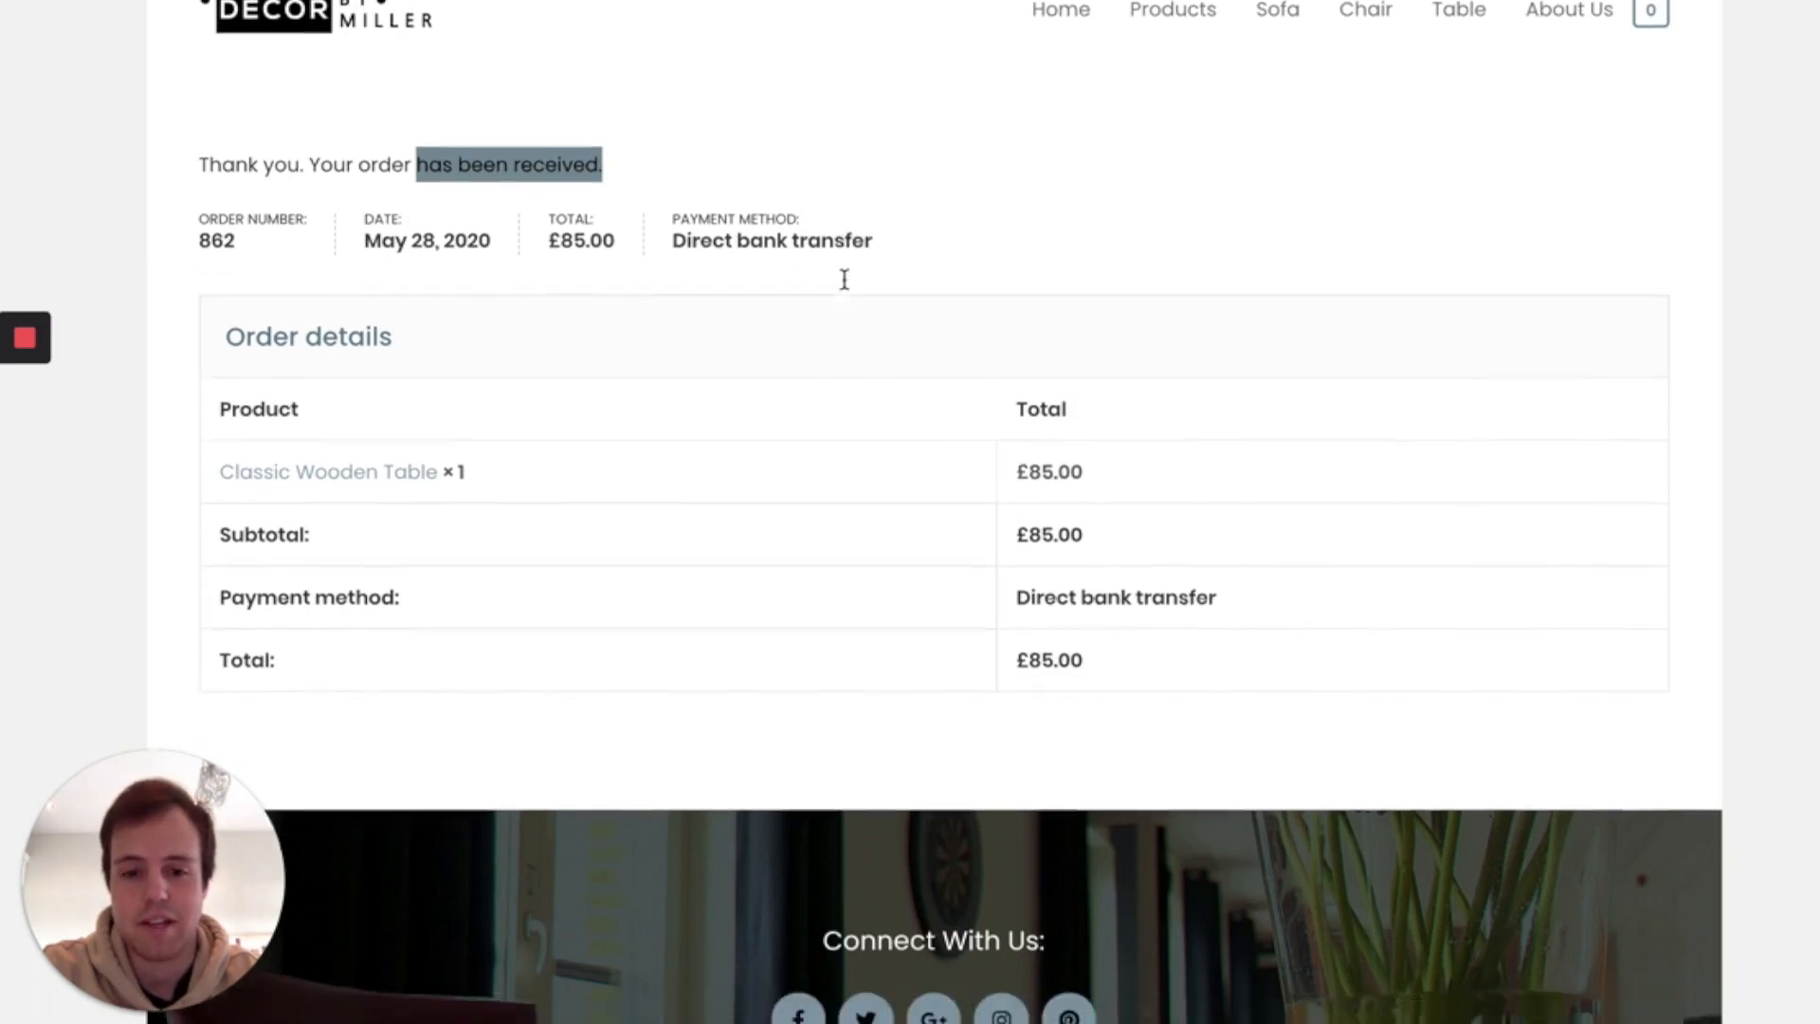
scroll(845, 276, "up", 1)
left_click(612, 177)
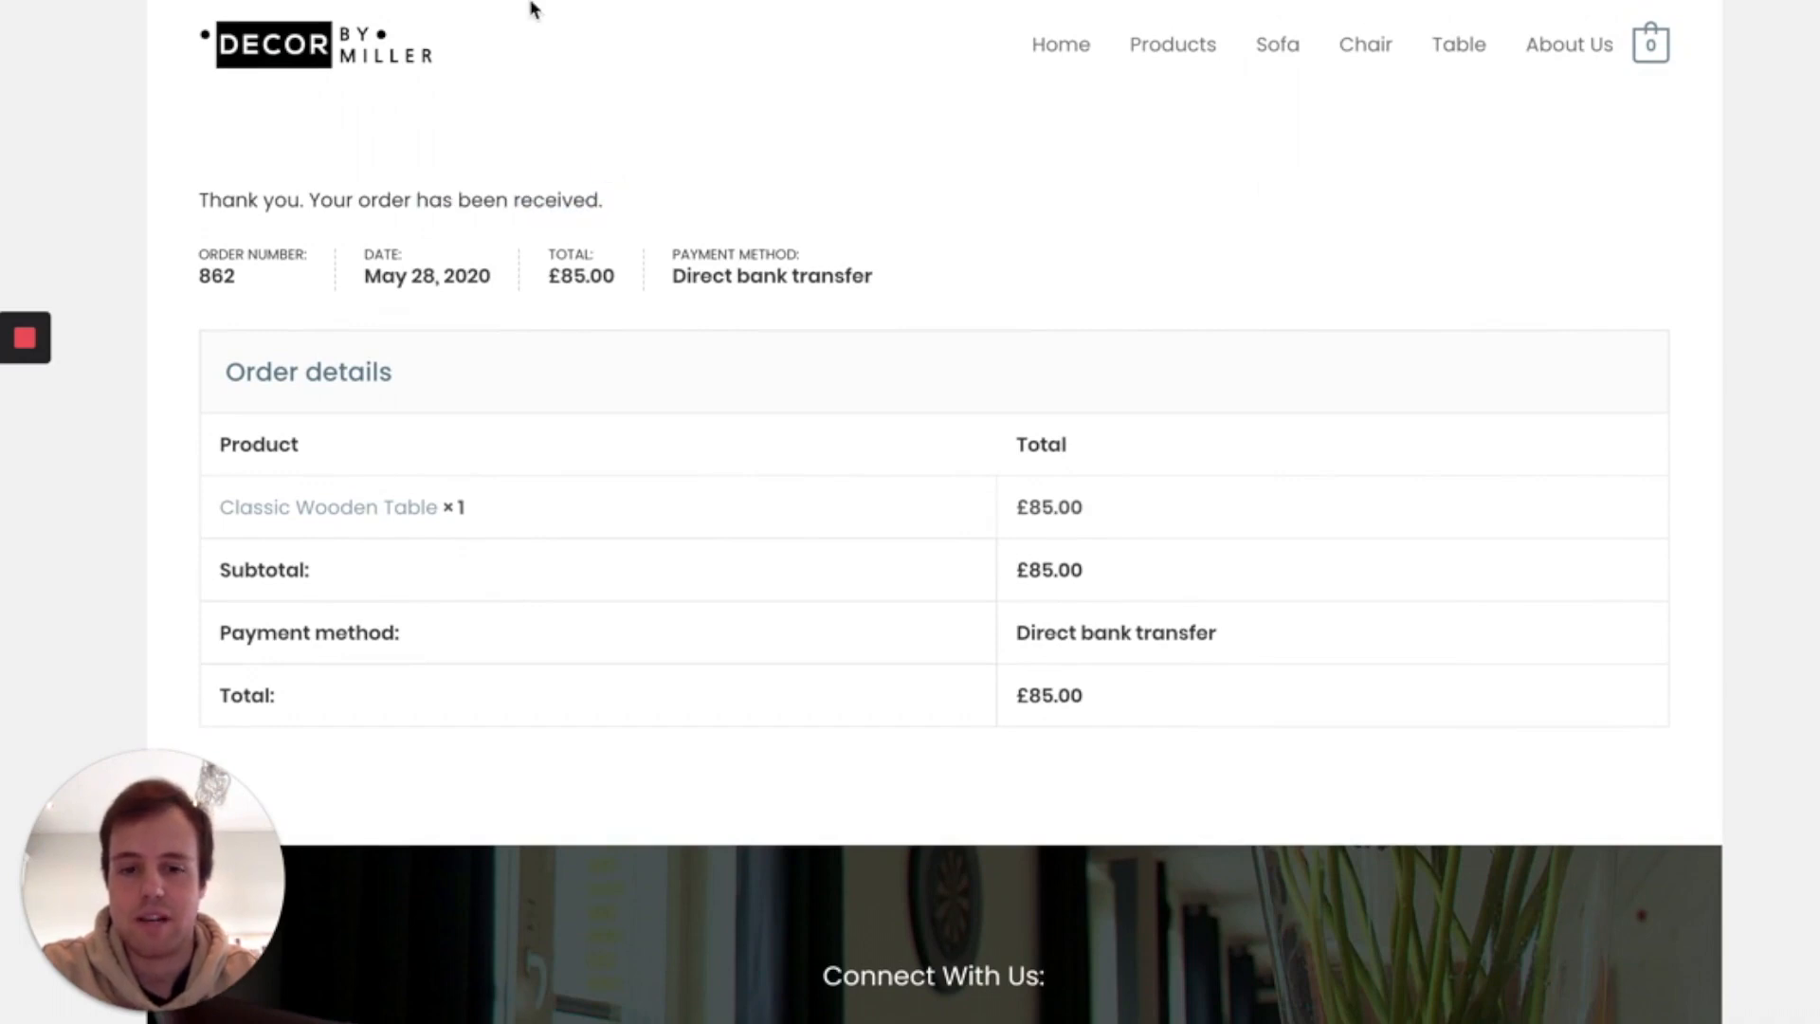
Open woocommerce.vcs/login and log in to the site's admin area with the saved username and account password.
key("BackSpace")
type("/login")
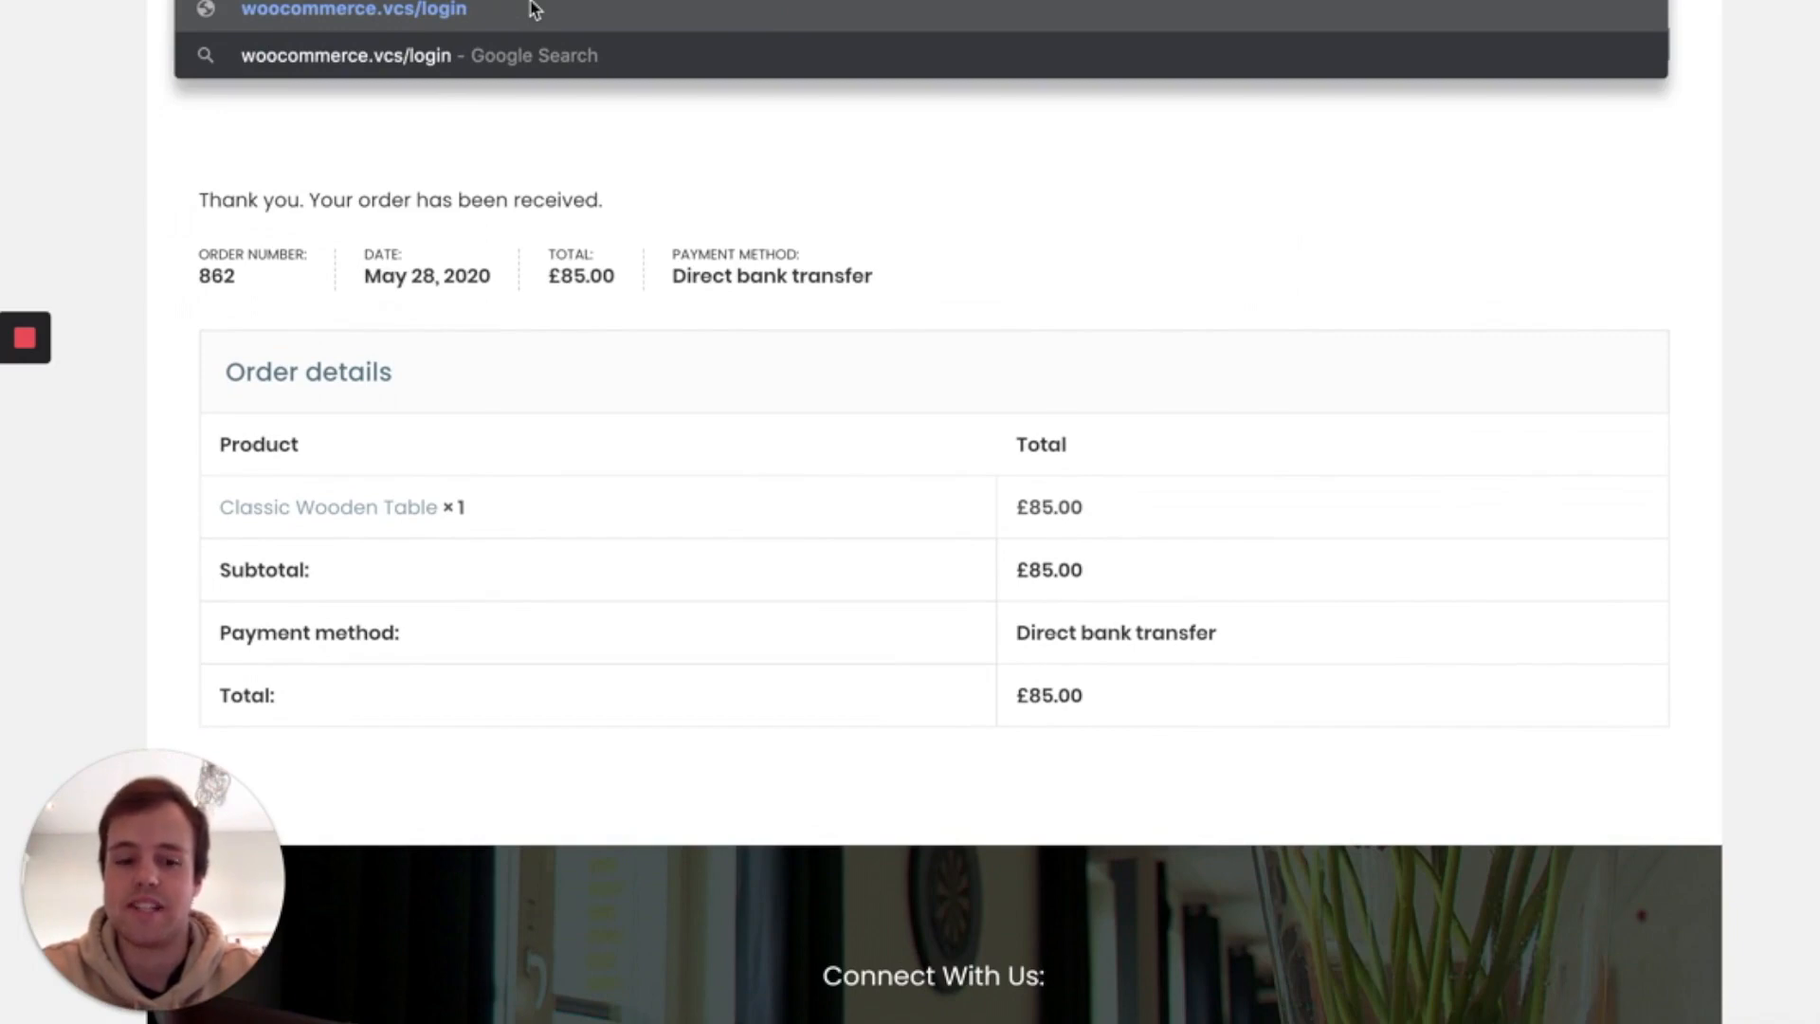
key("Return")
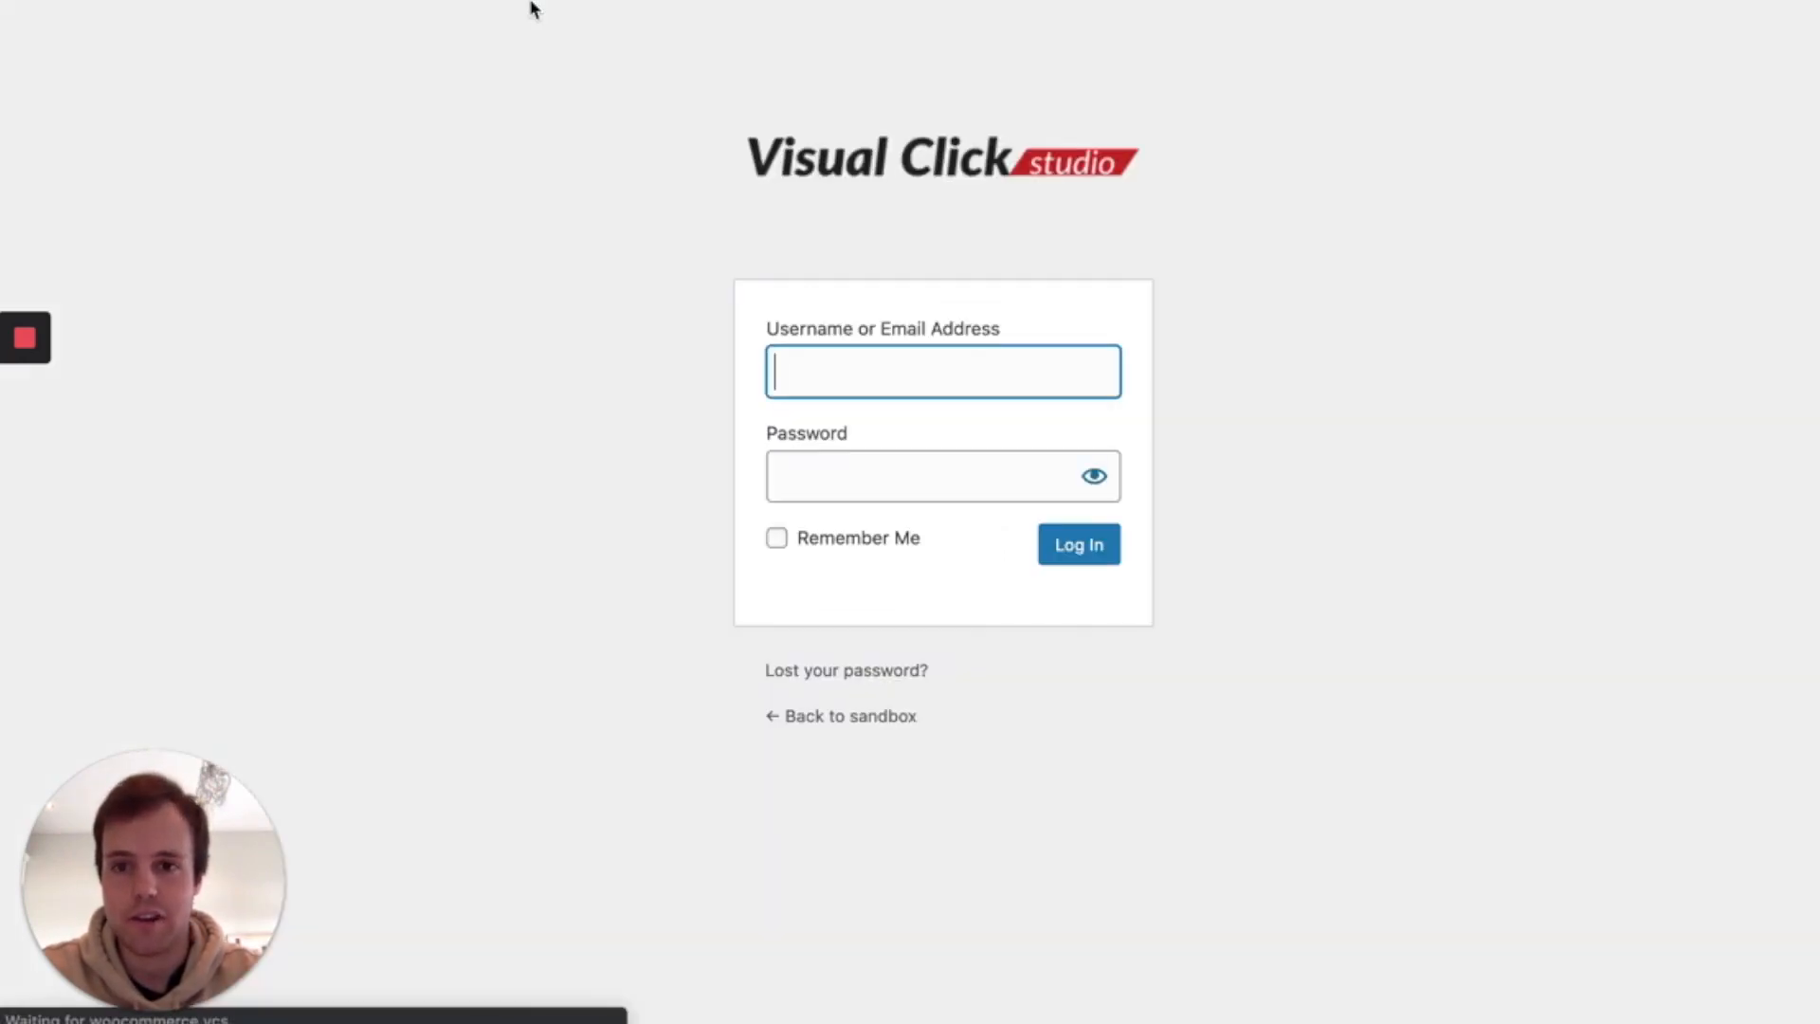
left_click(878, 432)
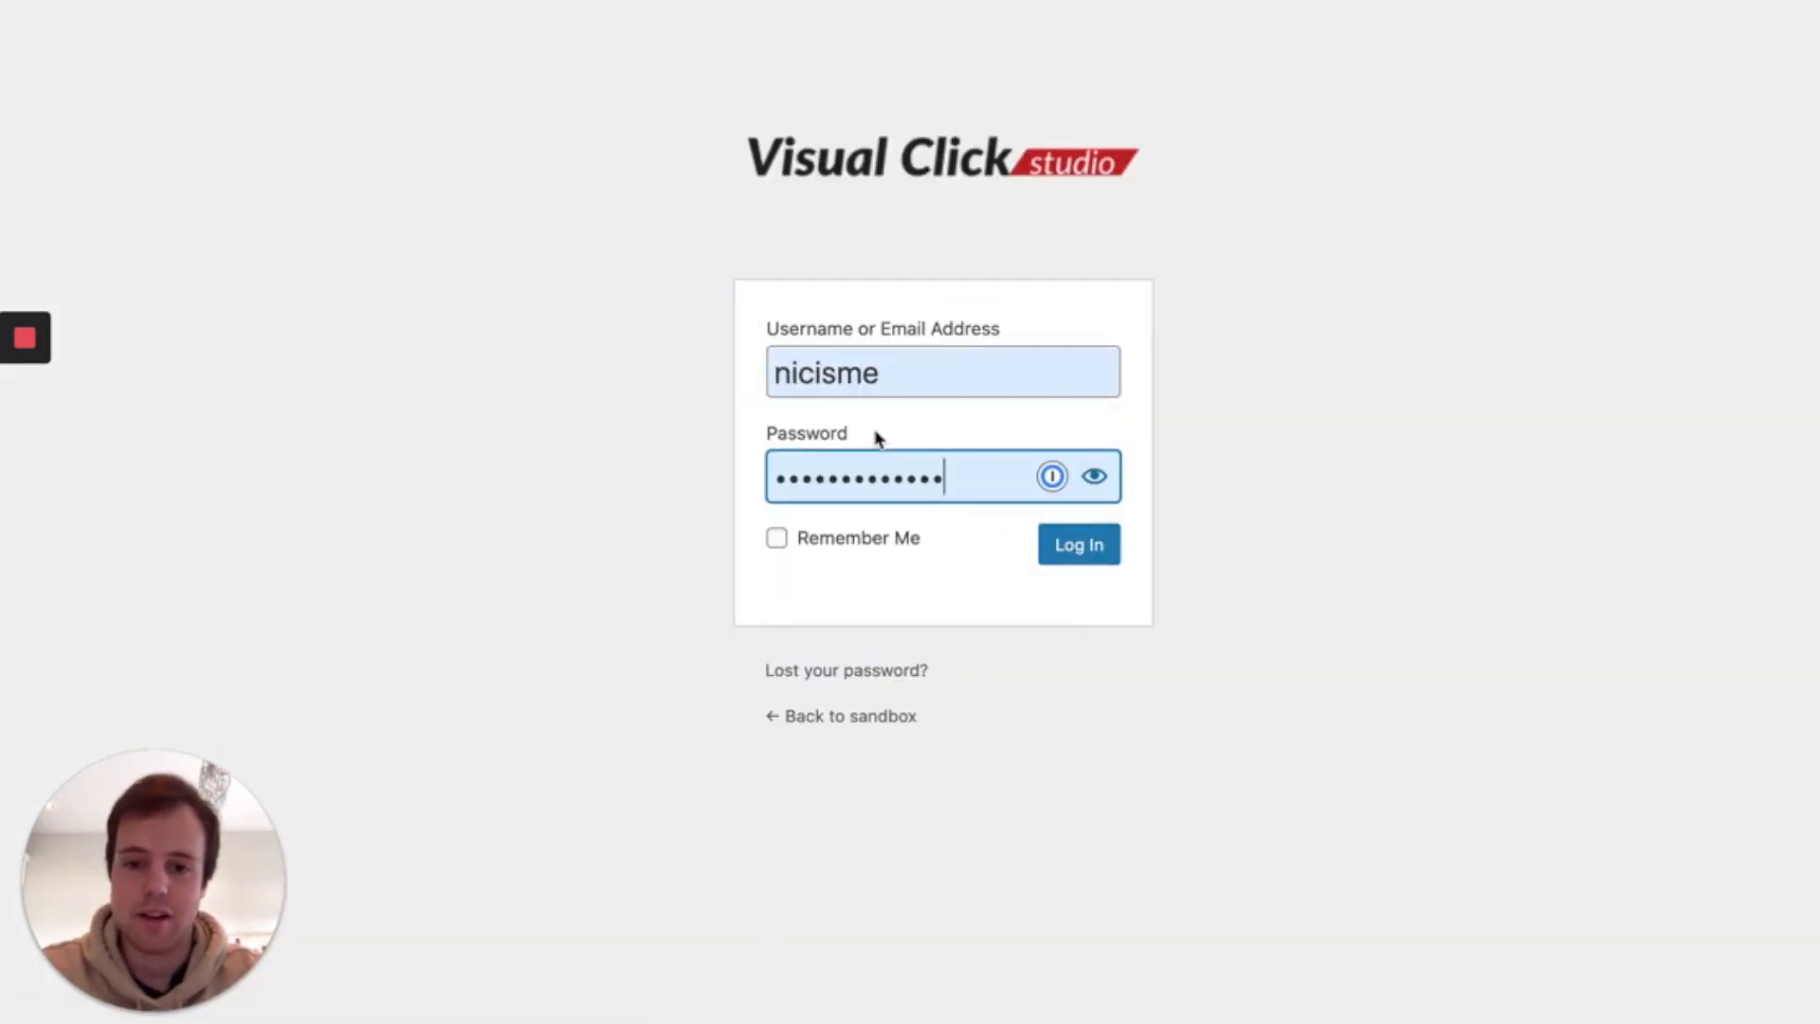
left_click(1071, 550)
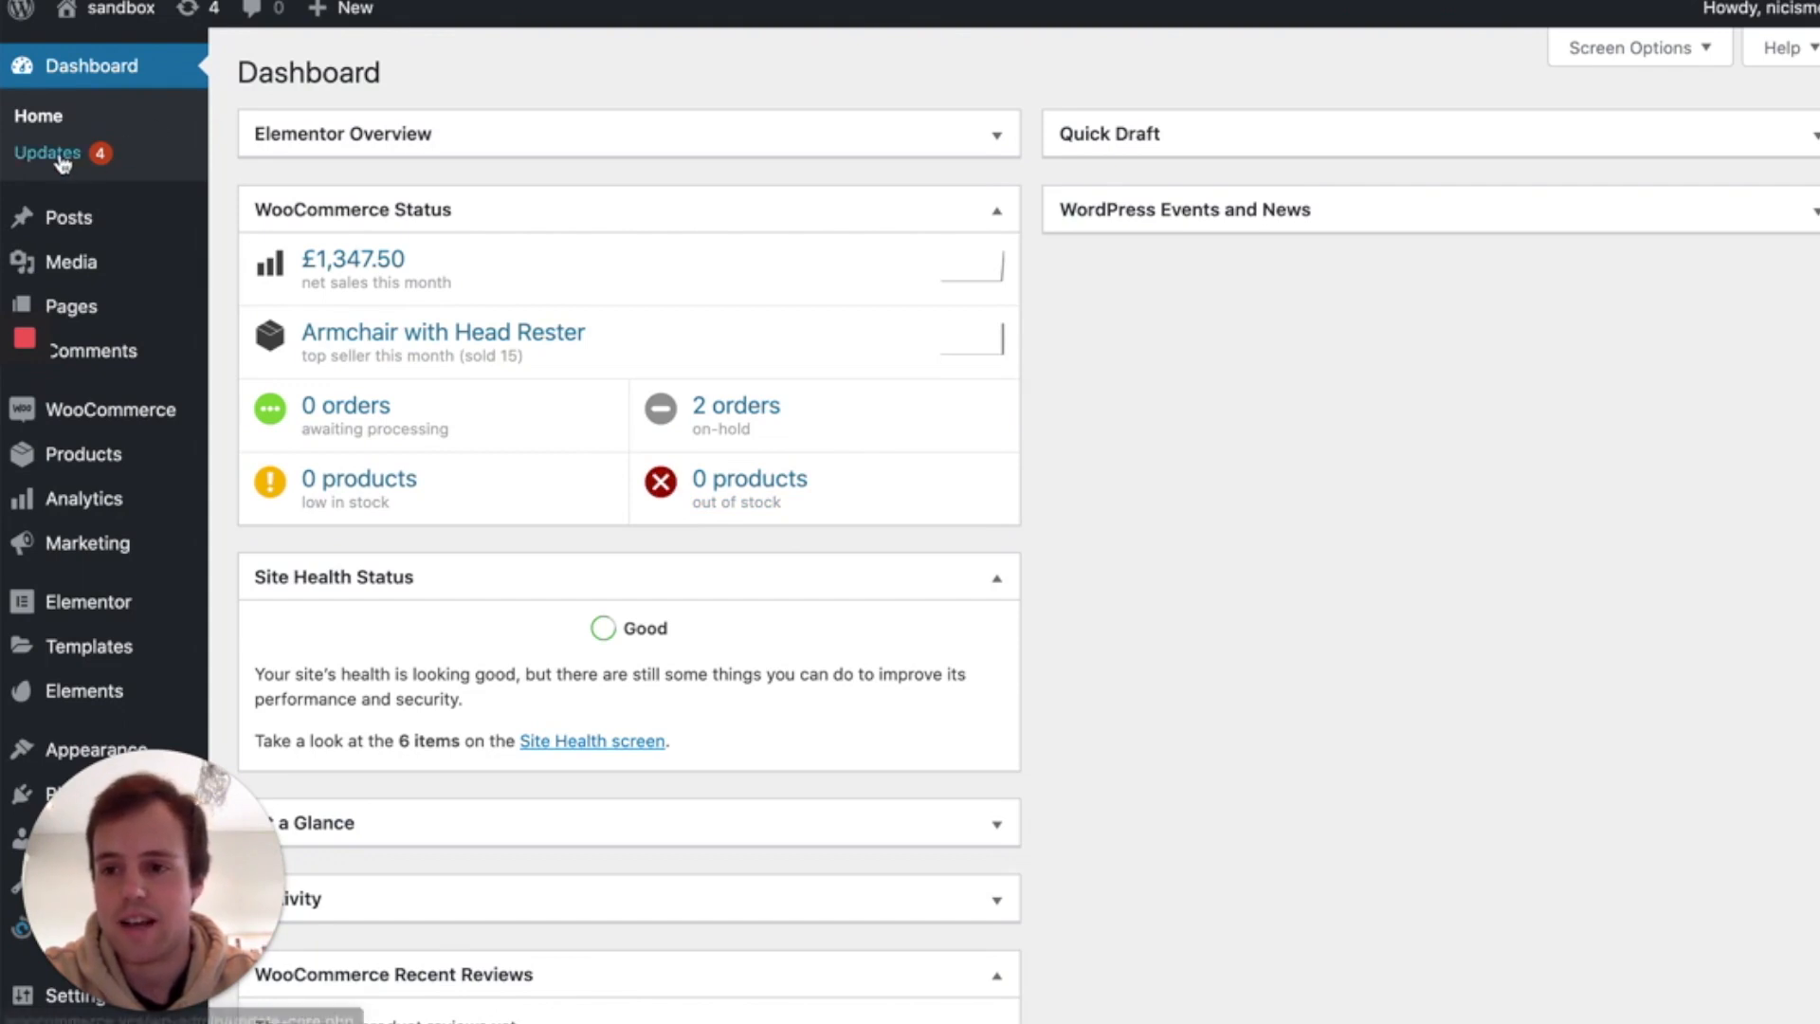
Open the WooCommerce orders list and check the status of the newest order.
mouse_move(104, 409)
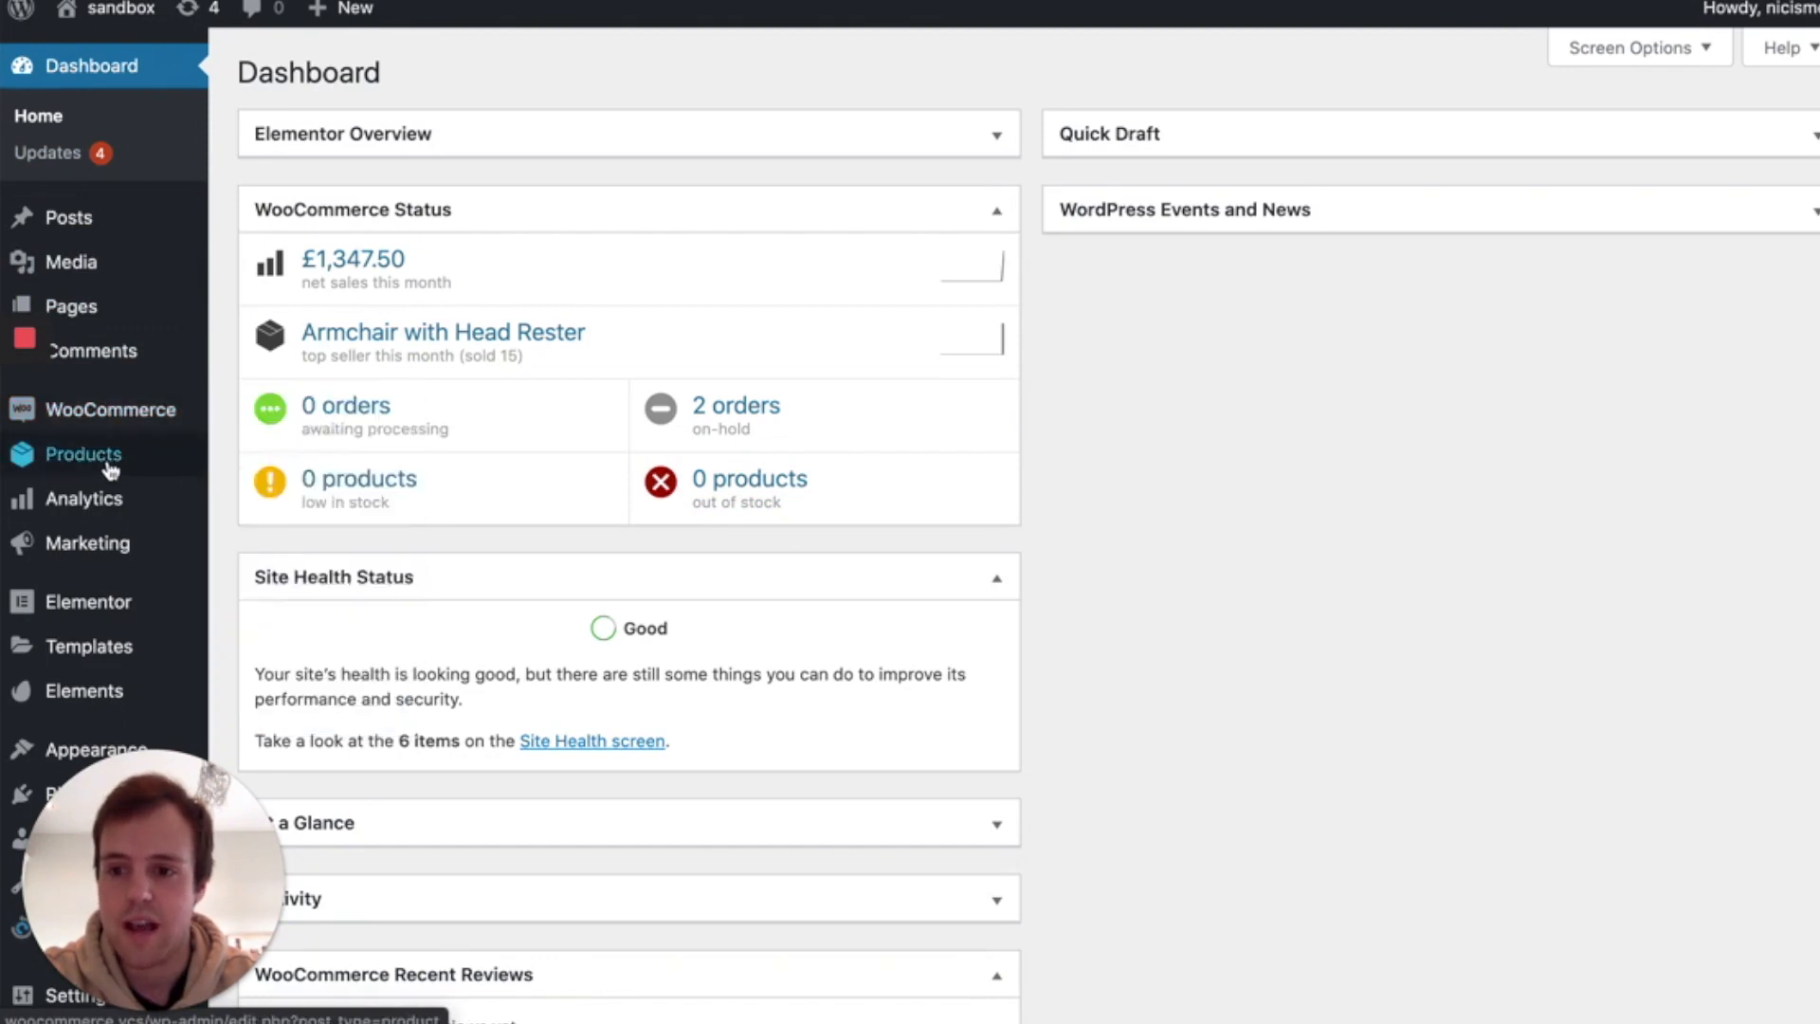
mouse_move(111, 468)
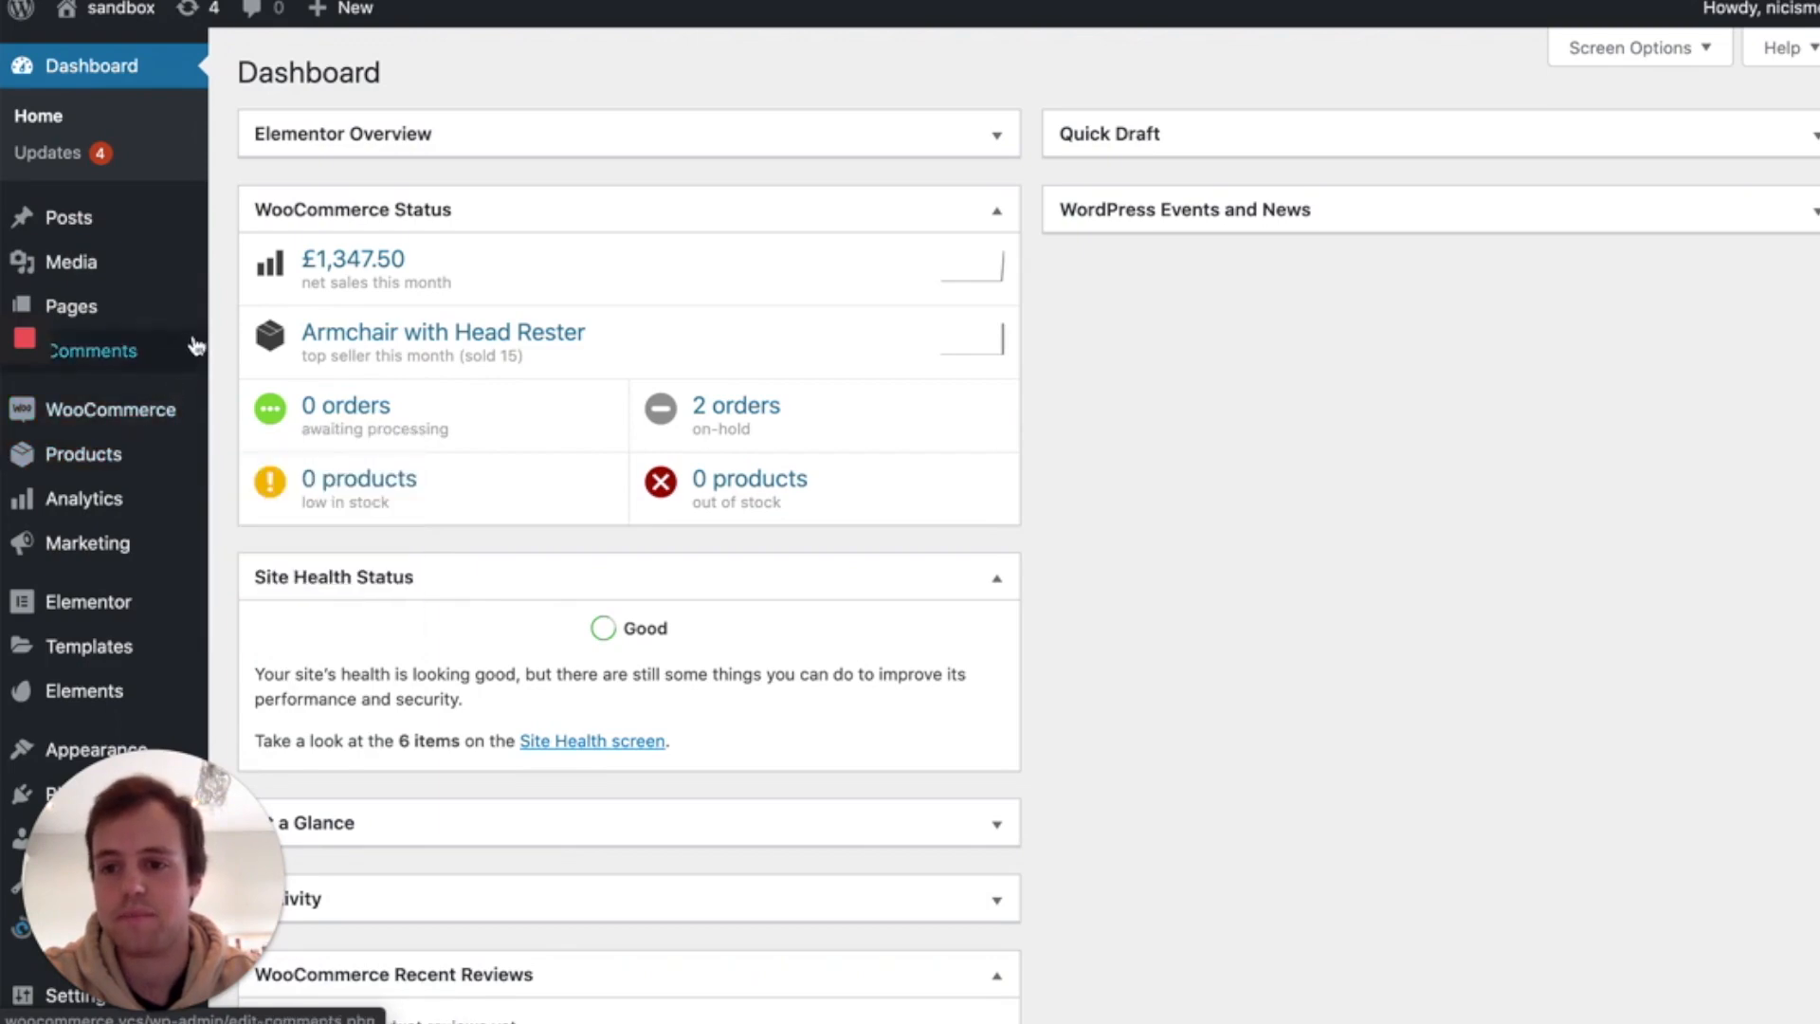
mouse_move(199, 313)
mouse_move(163, 410)
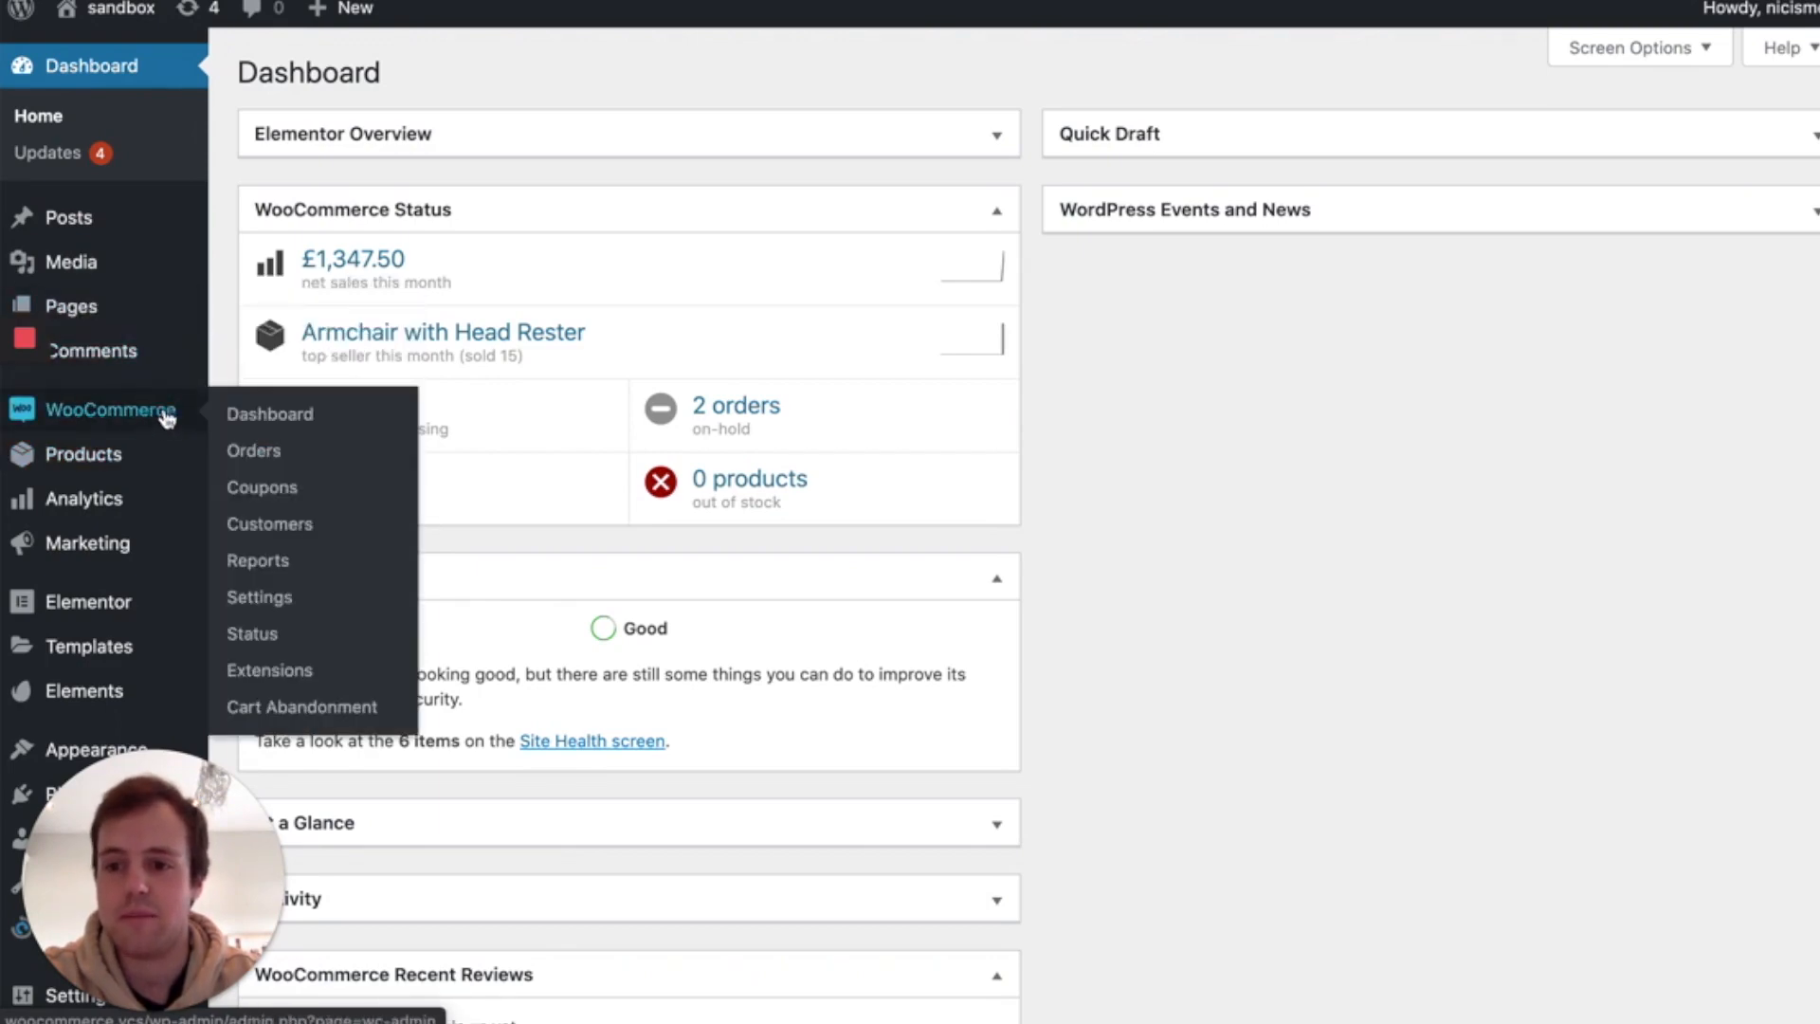
left_click(258, 452)
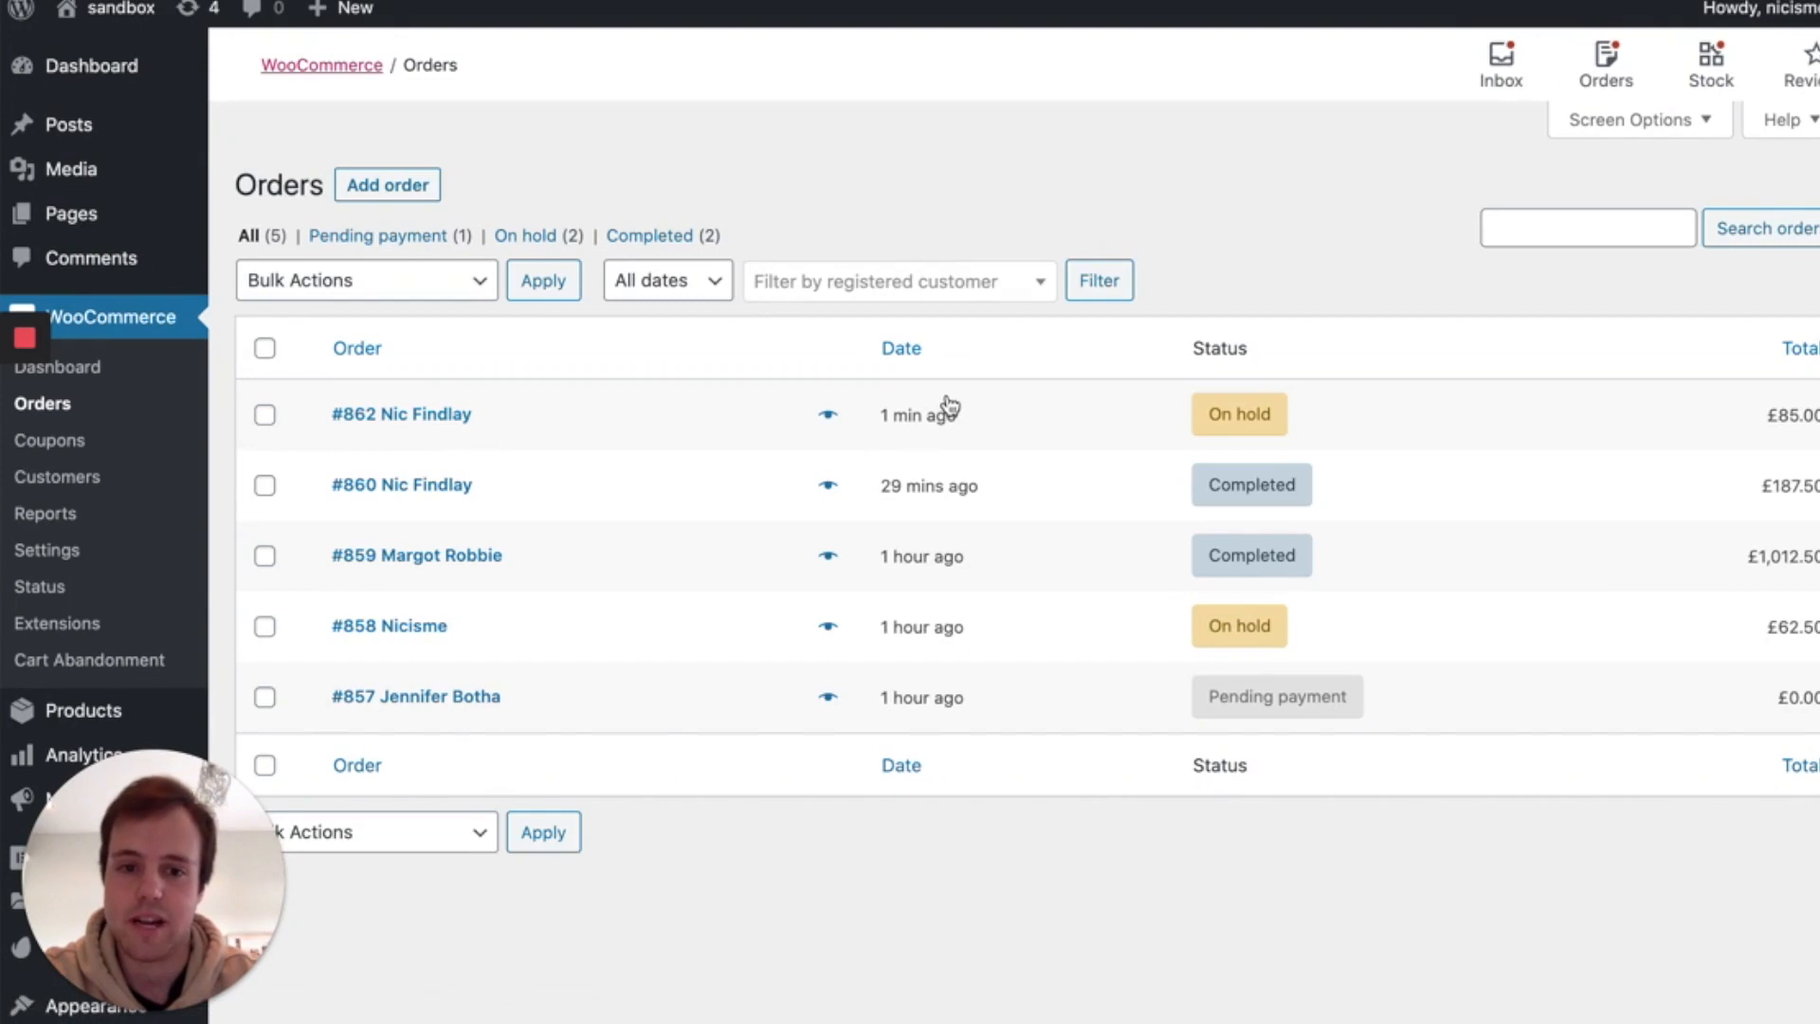
mouse_move(1264, 427)
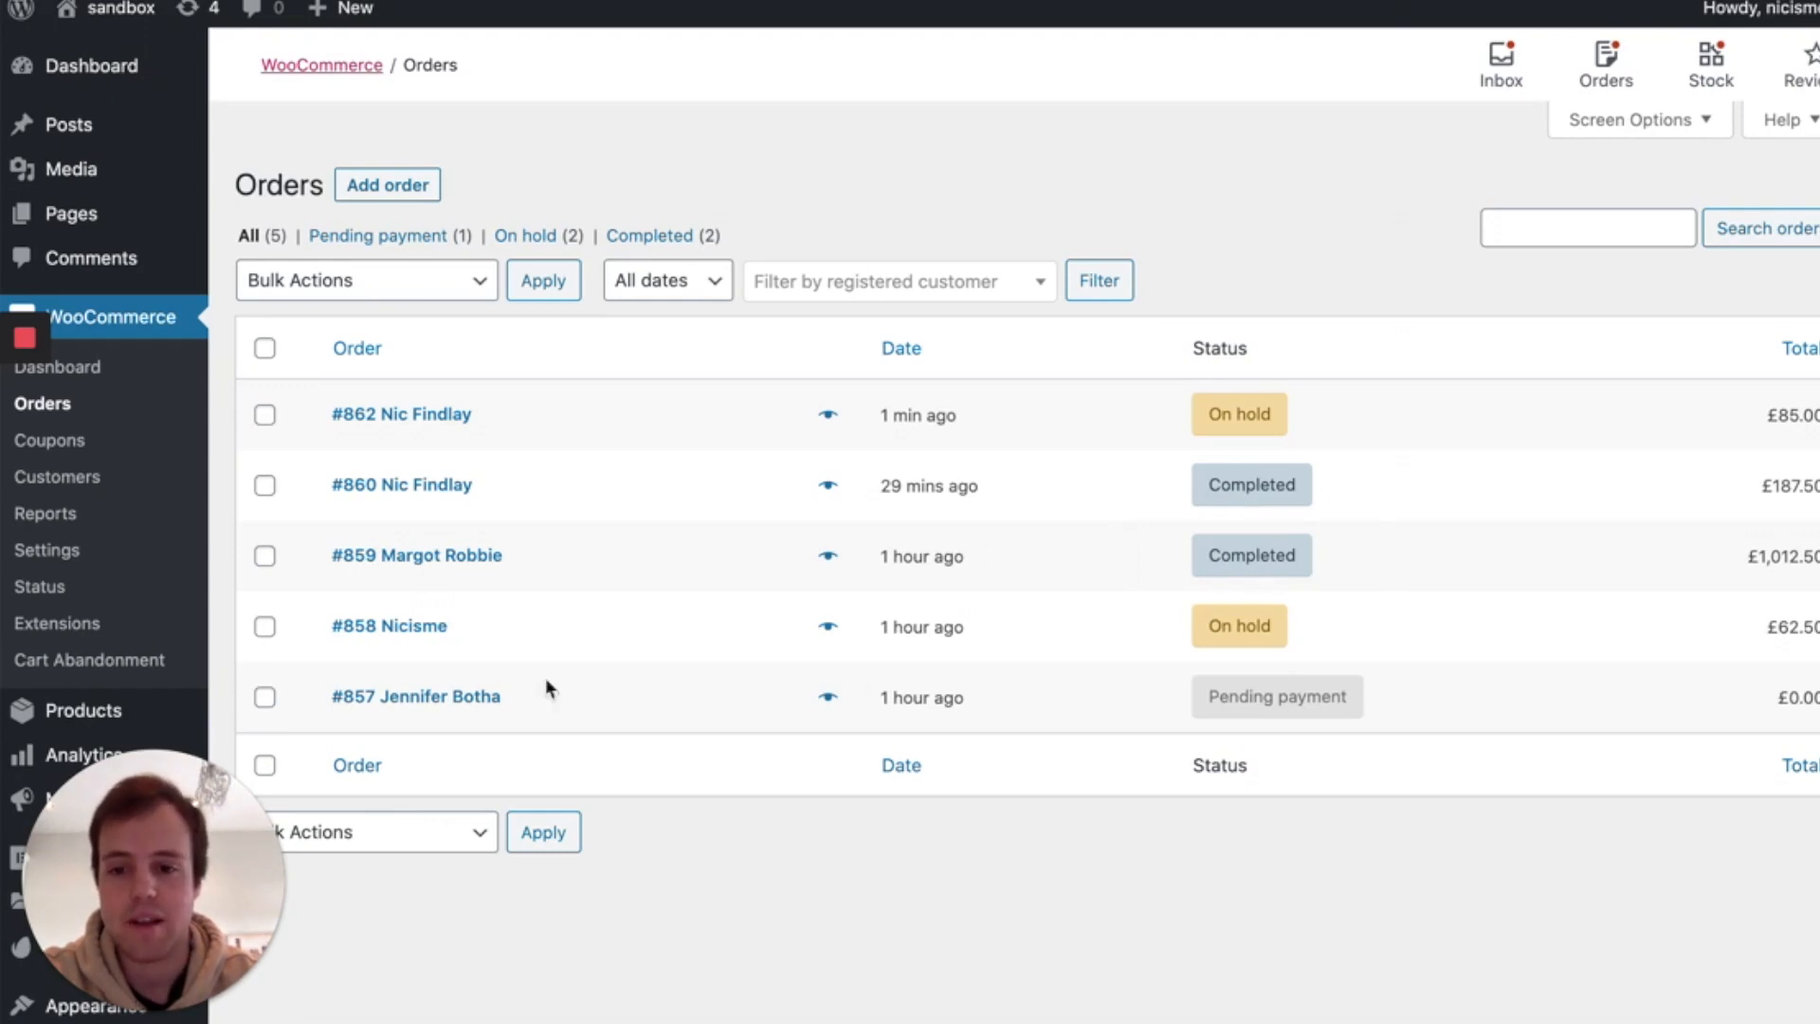
Change the status of the on-hold £62.50 order to processing with a bulk action.
left_click(265, 627)
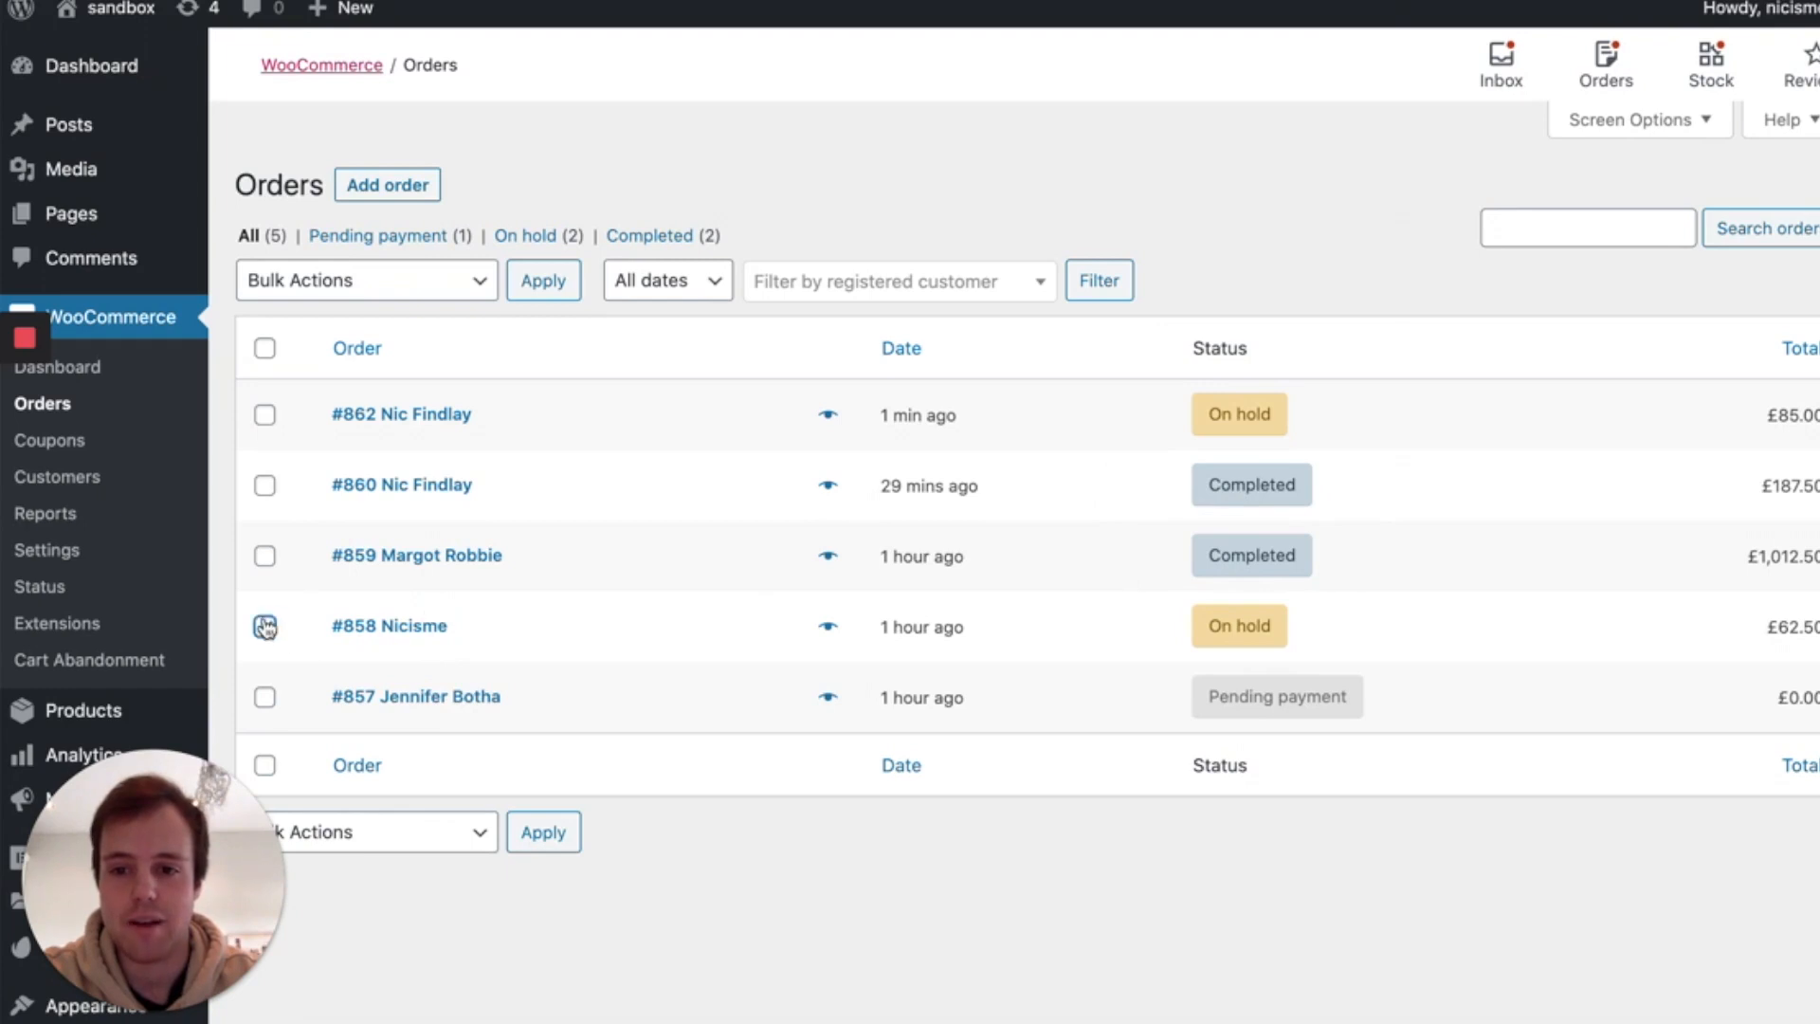
left_click(468, 267)
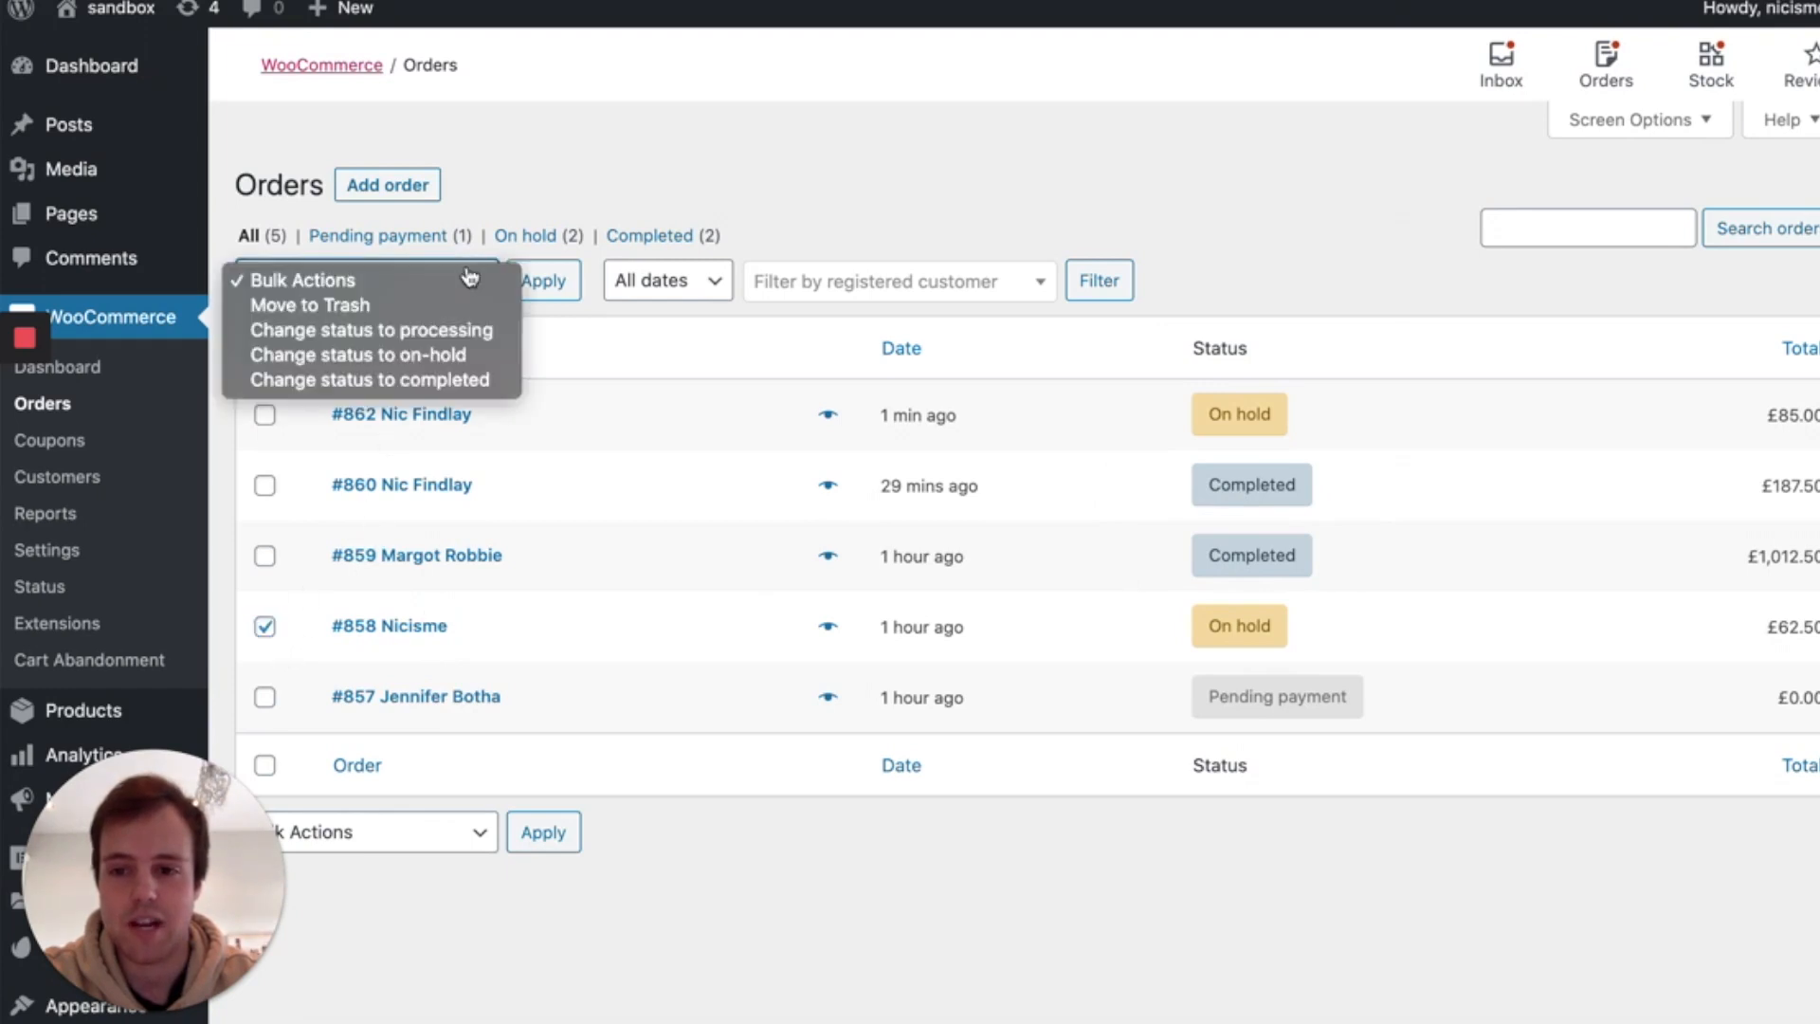
left_click(489, 334)
left_click(527, 283)
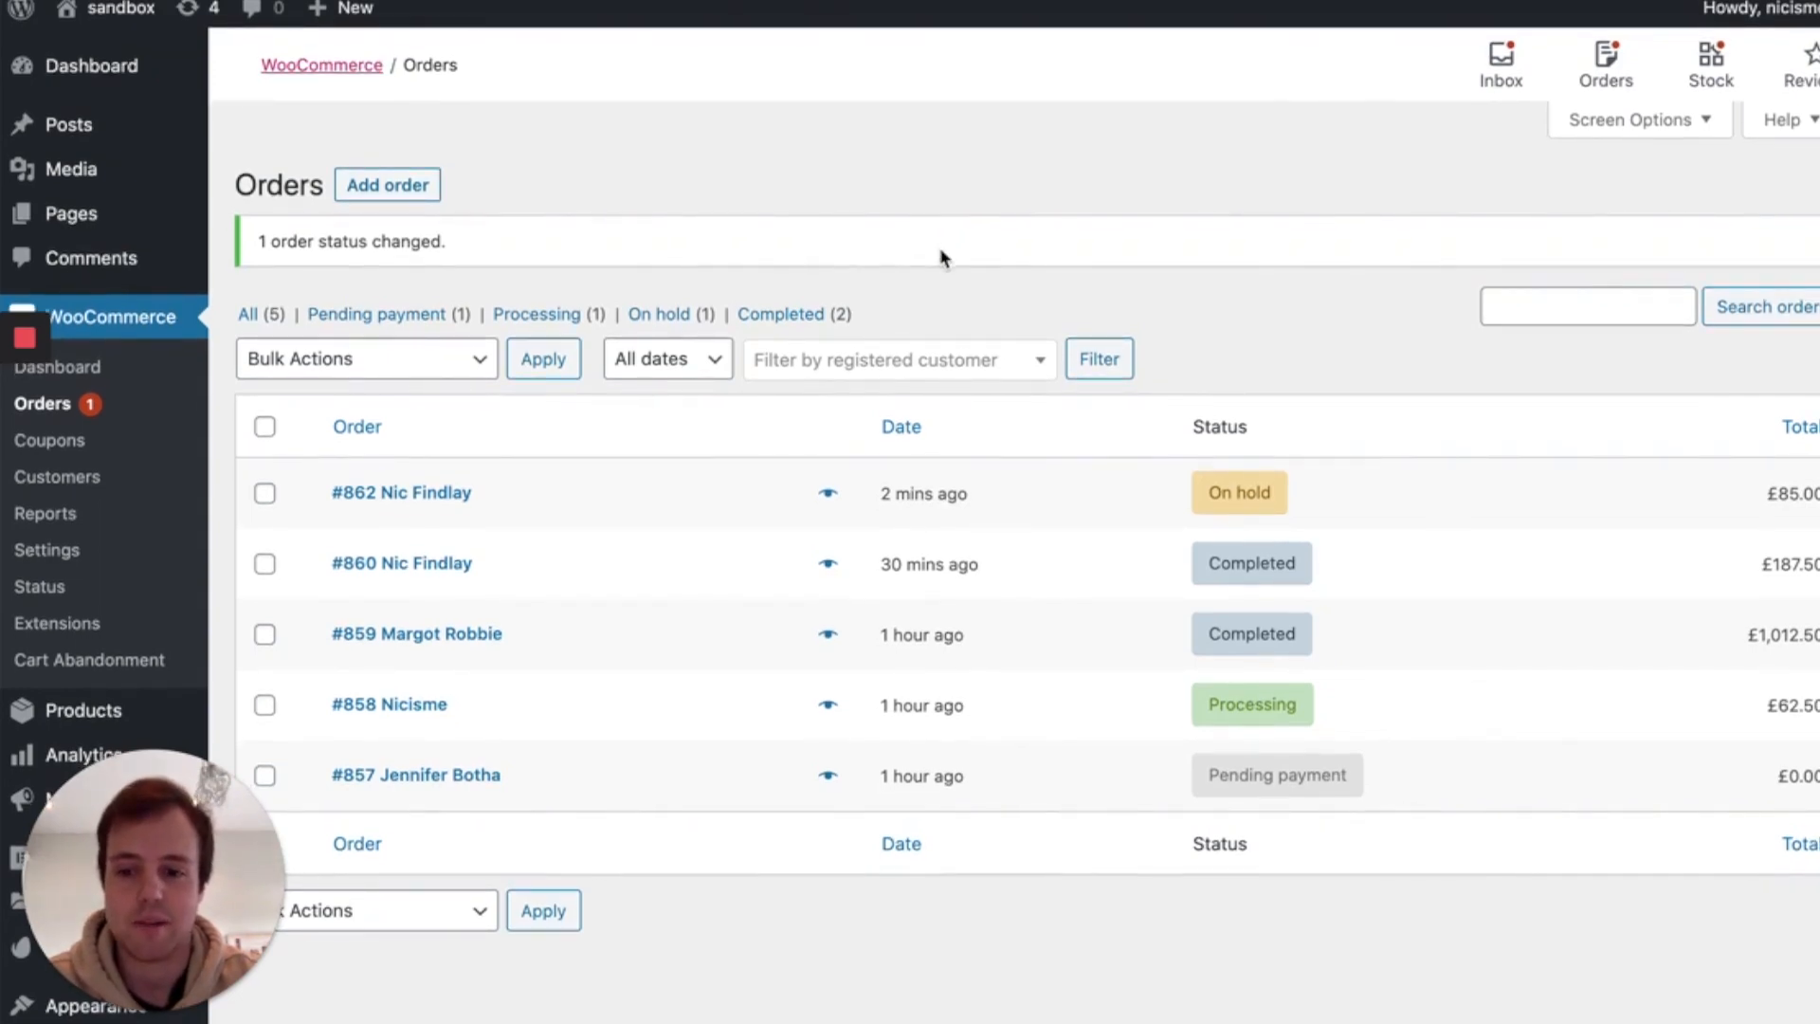
Open the newest order, for £85.00, and review its billing details, purchased item and custom fields.
left_click(427, 494)
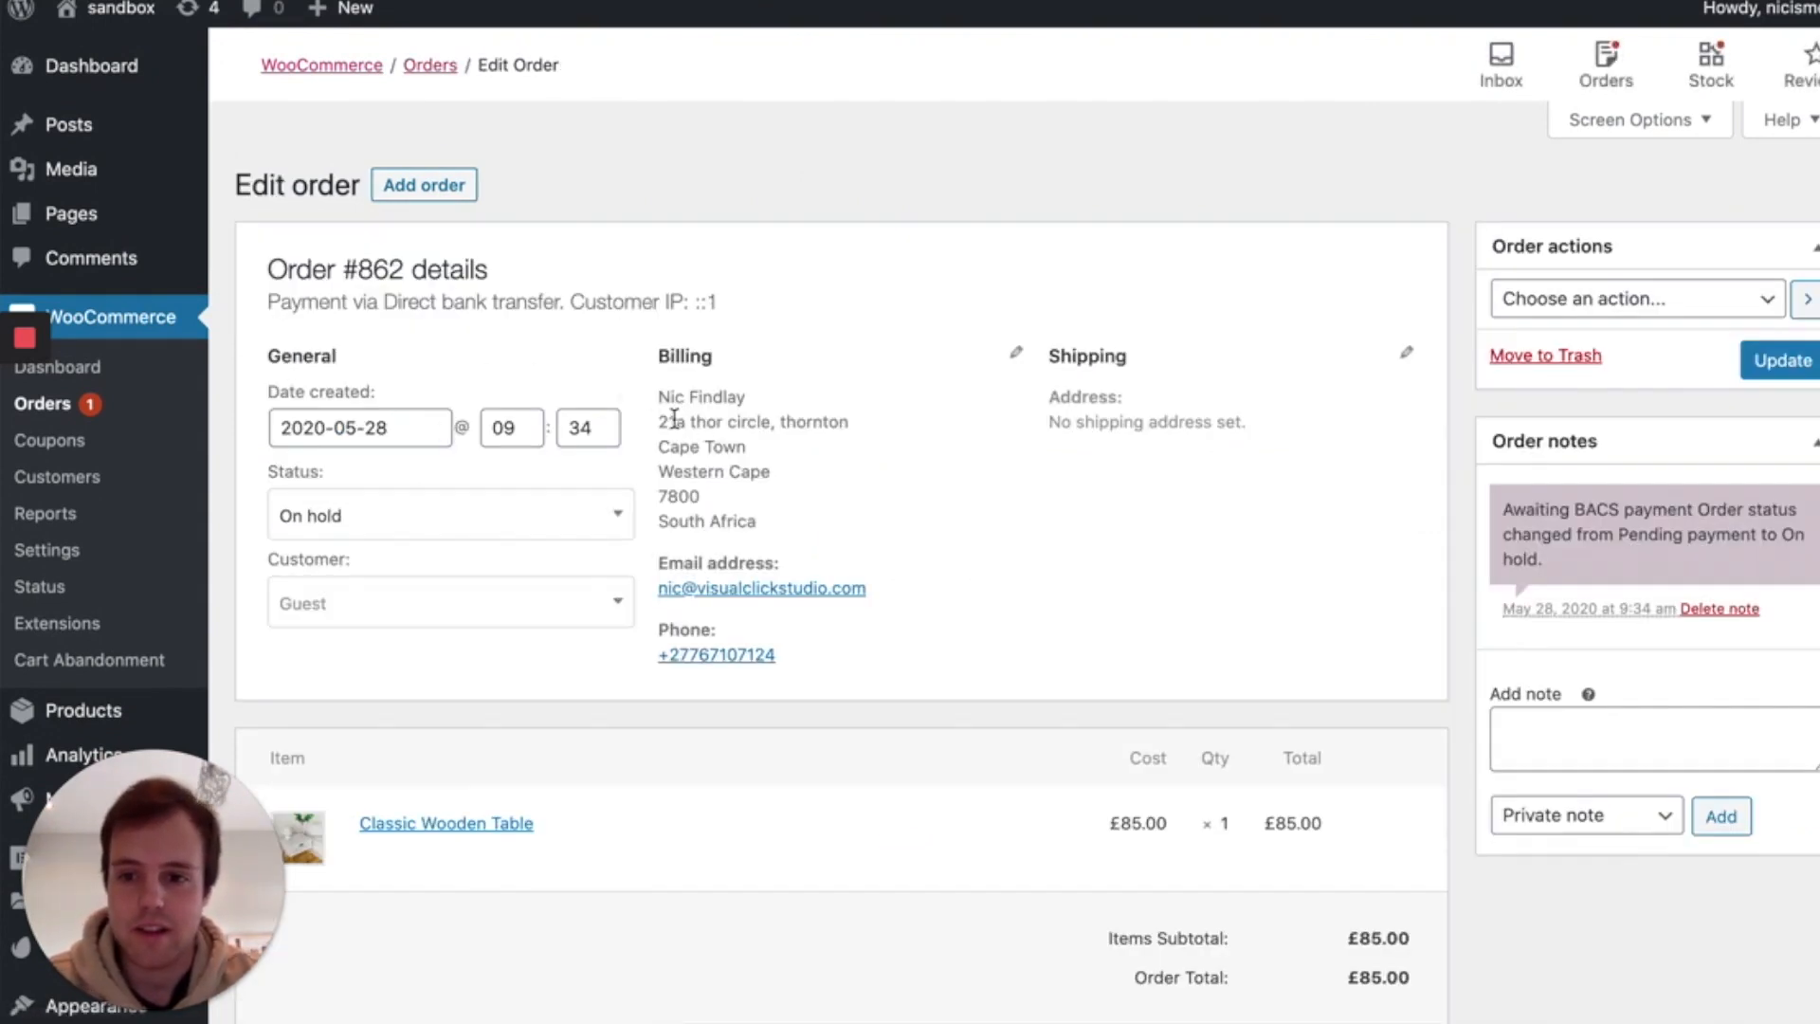
scroll(672, 417, "down", 2)
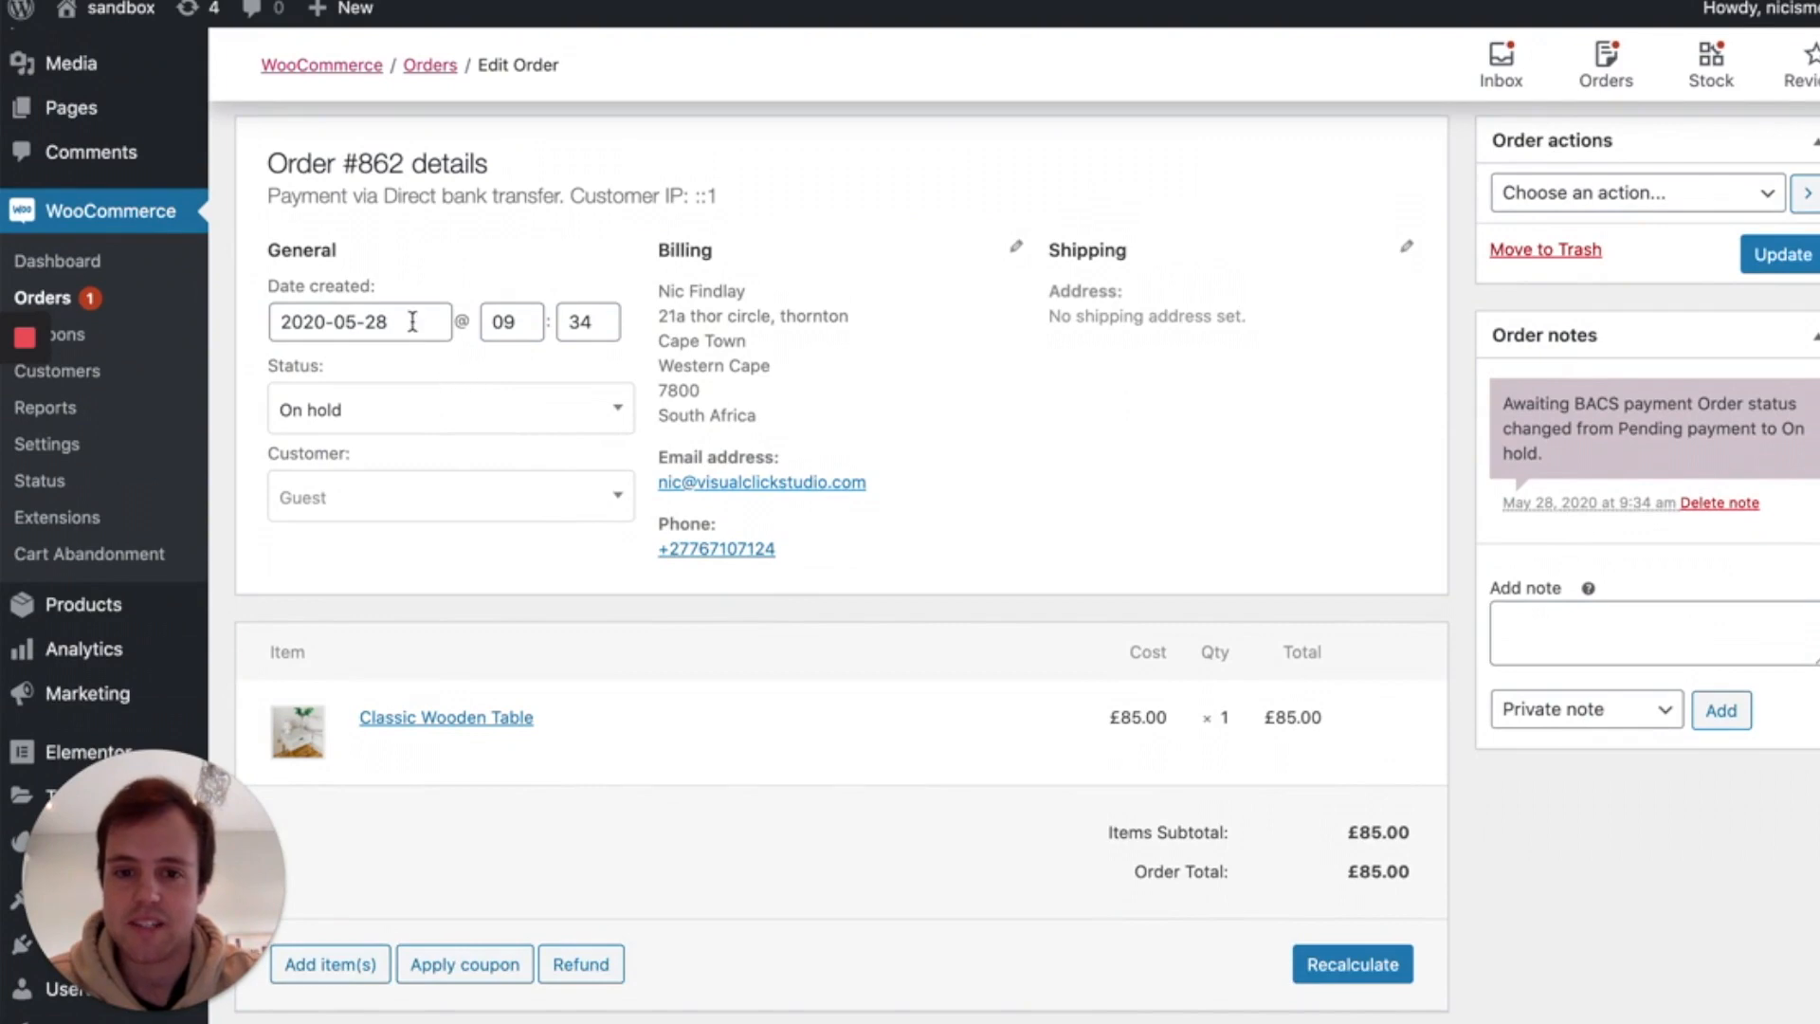
scroll(1142, 353, "down", 1)
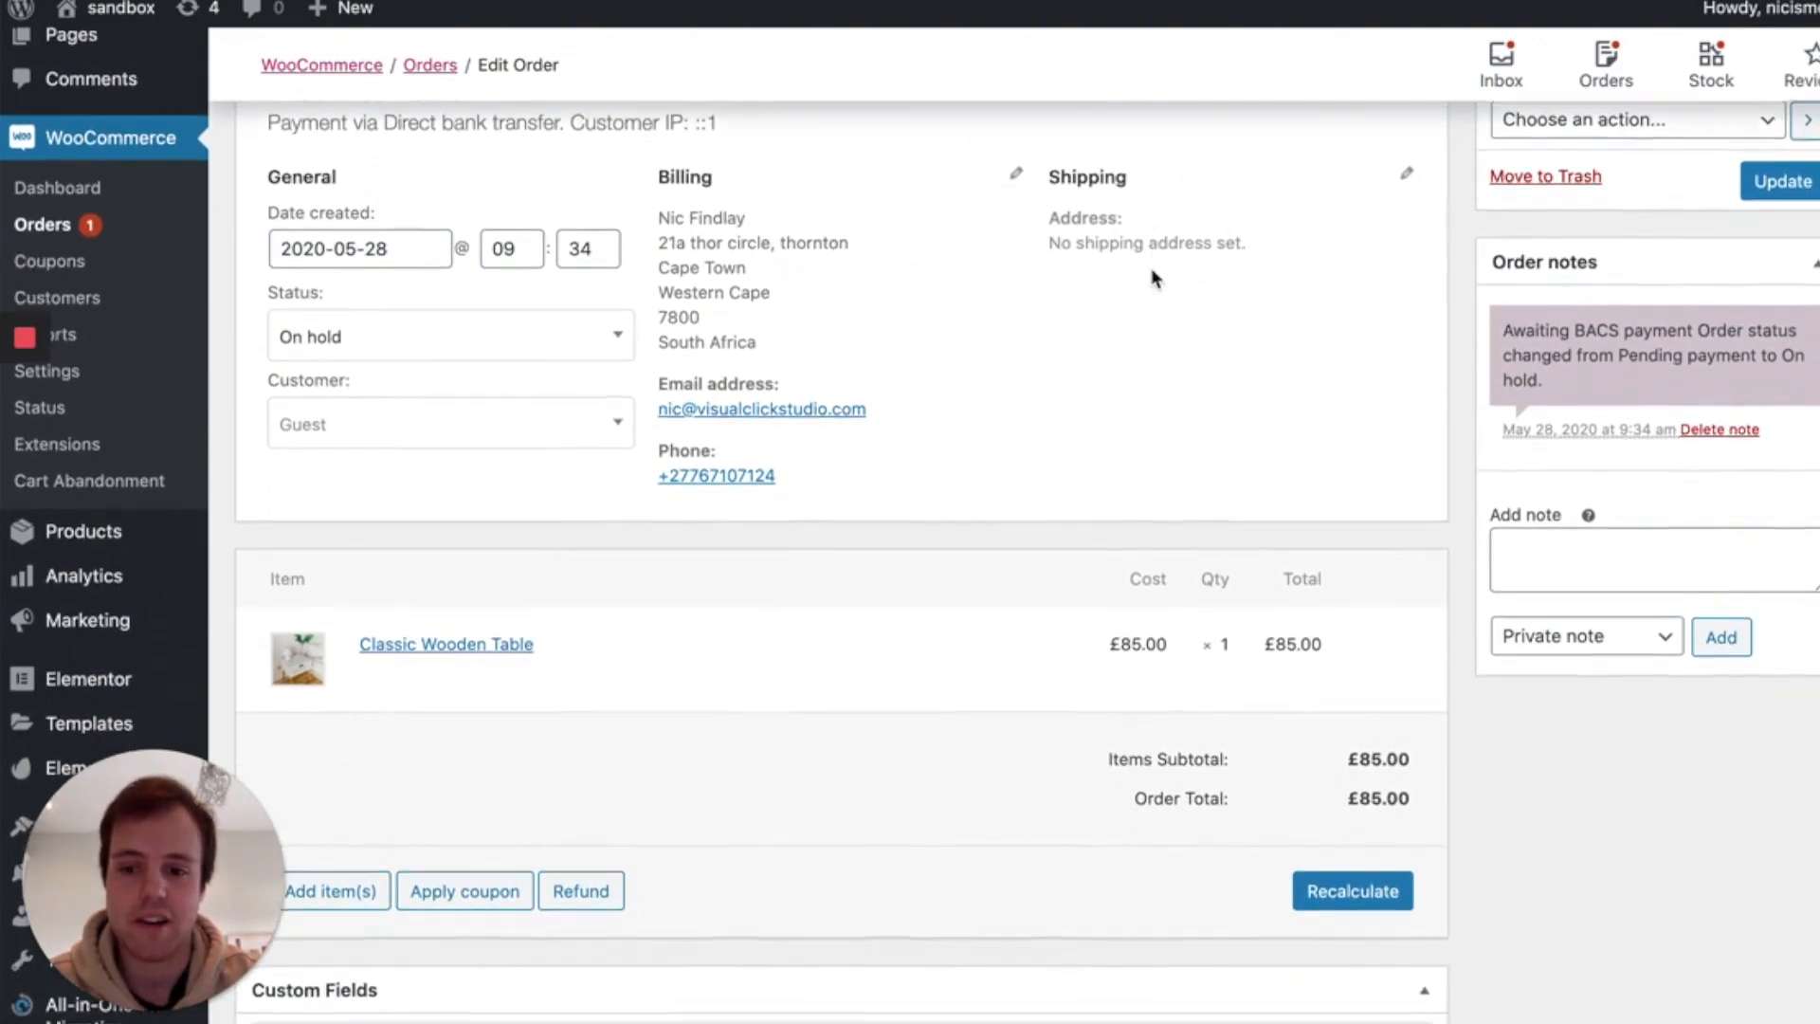
scroll(862, 379, "down", 2)
scroll(589, 506, "down", 5)
scroll(589, 506, "up", 5)
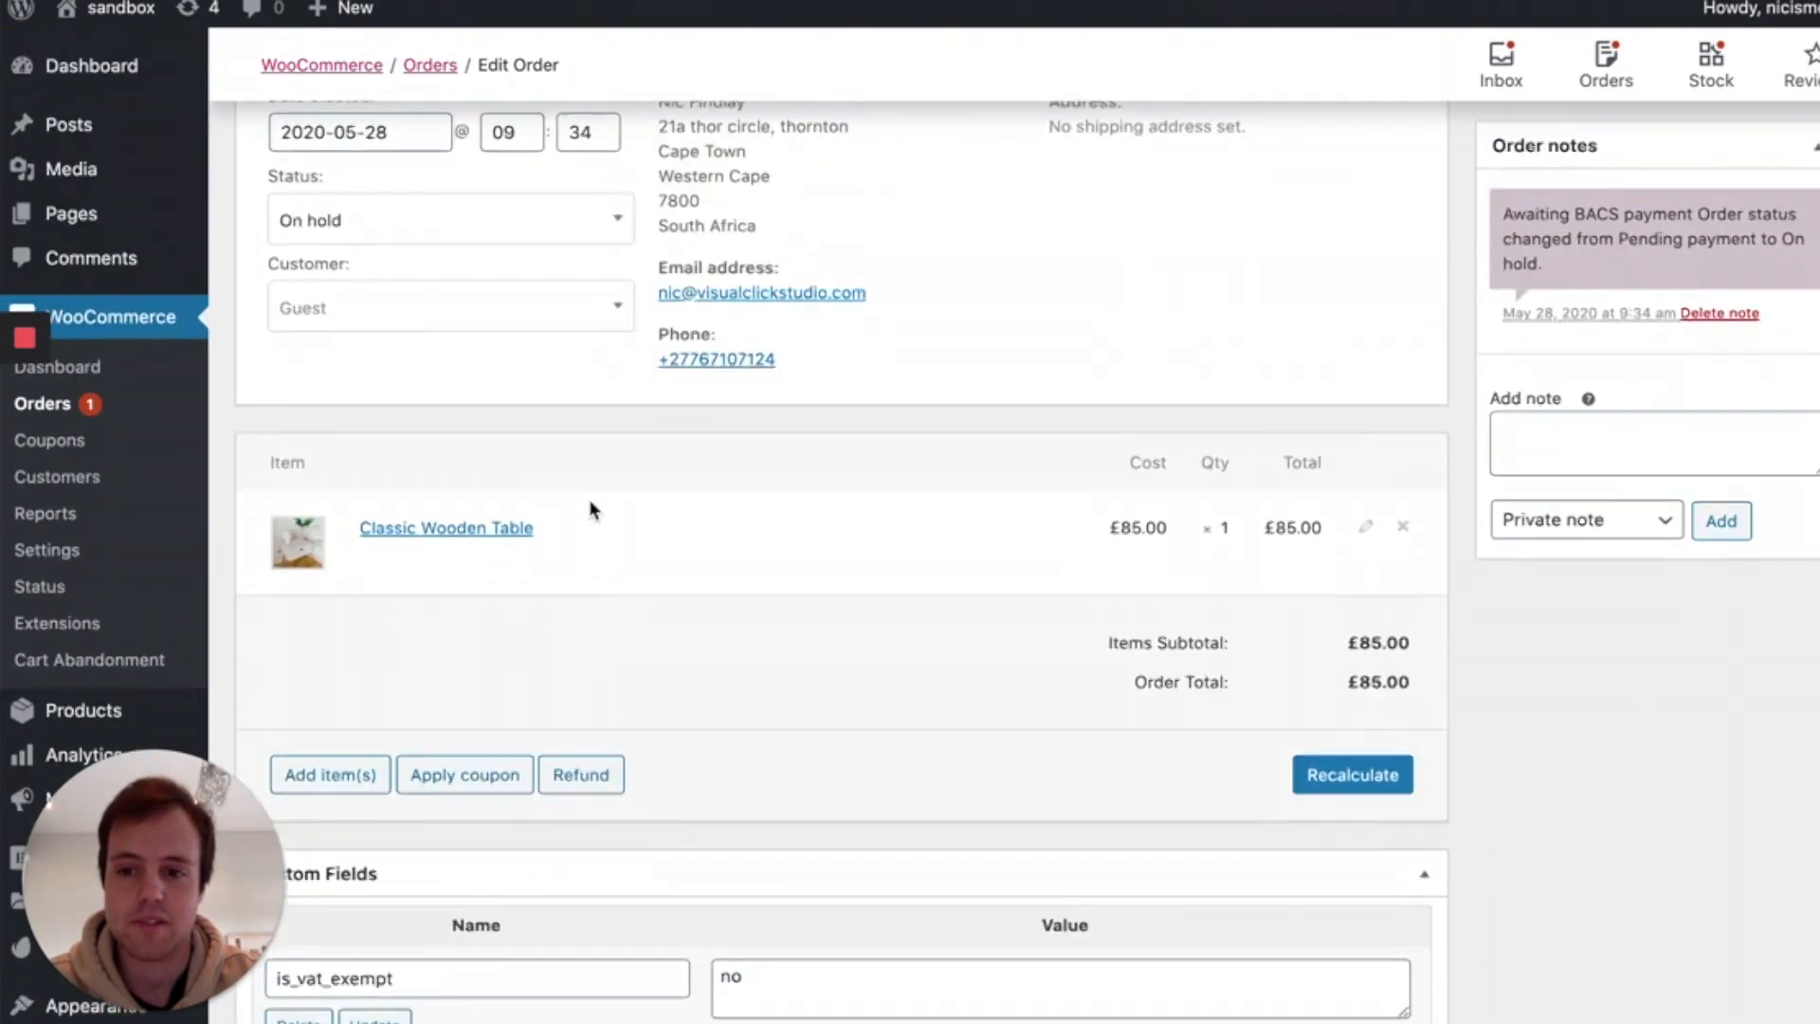
left_click(974, 878)
scroll(974, 879, "up", 4)
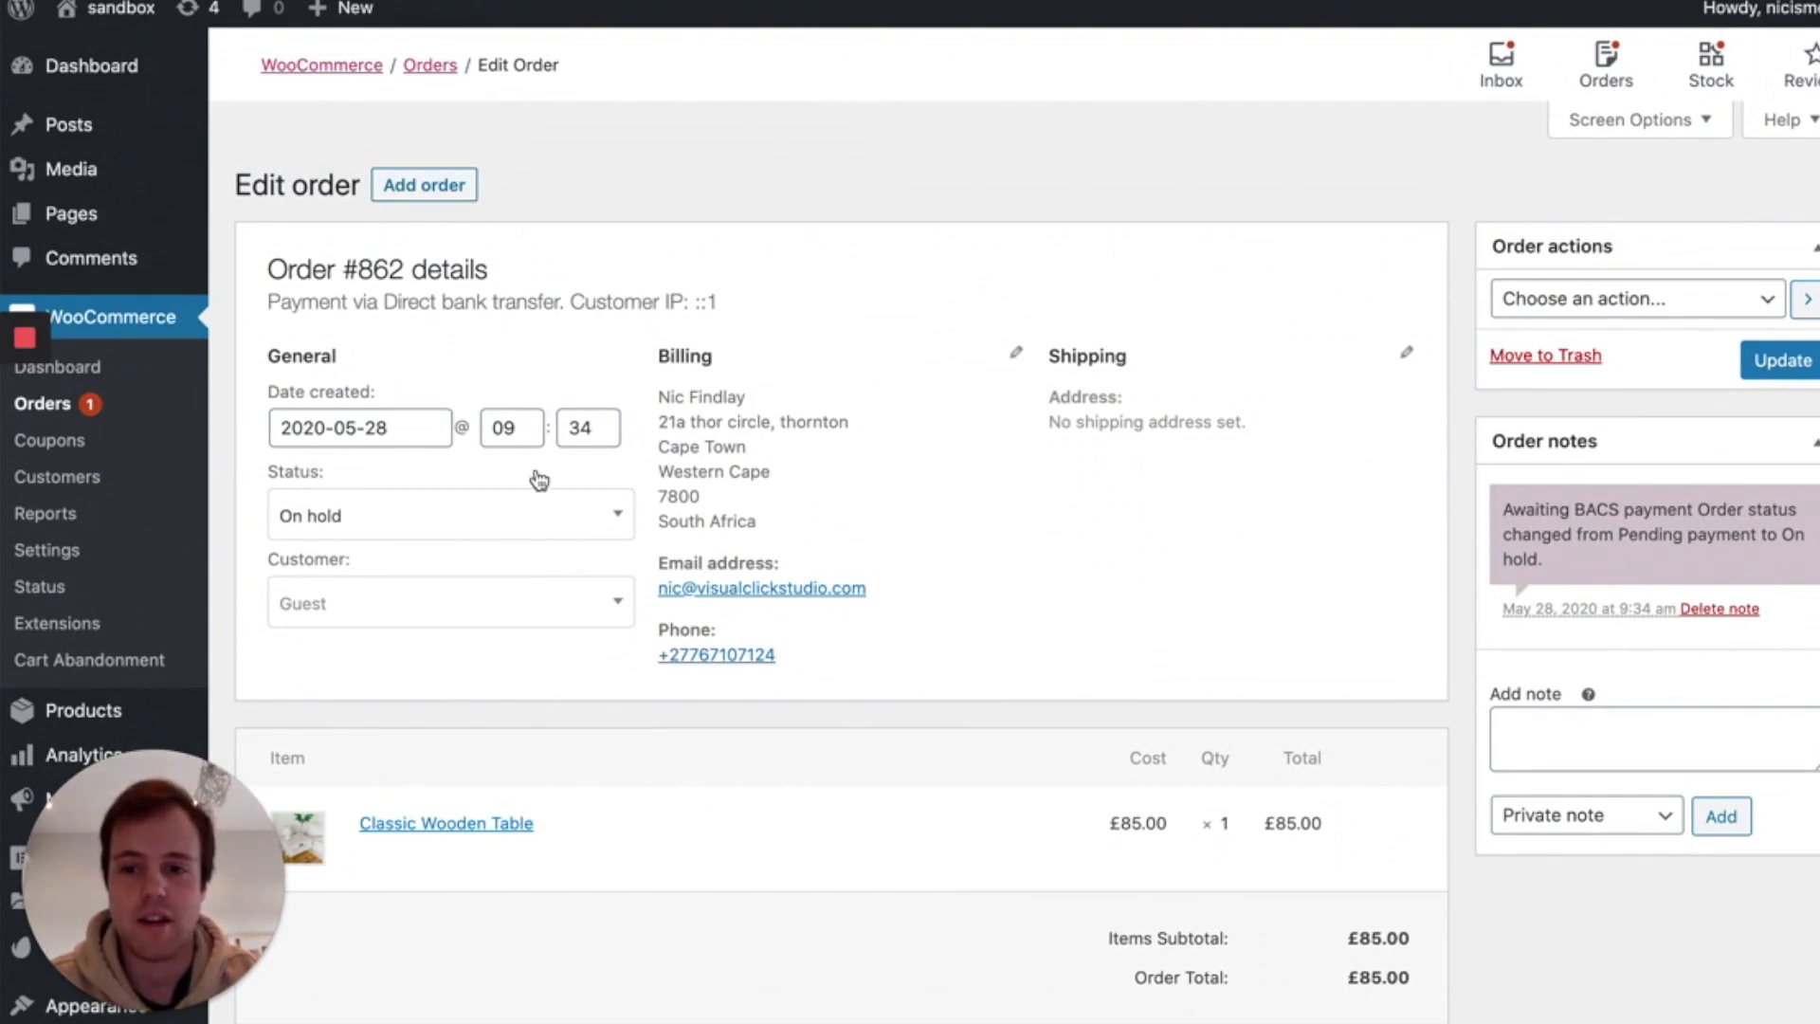
Set the order's status to Completed, update the order and look through the available order actions.
left_click(612, 516)
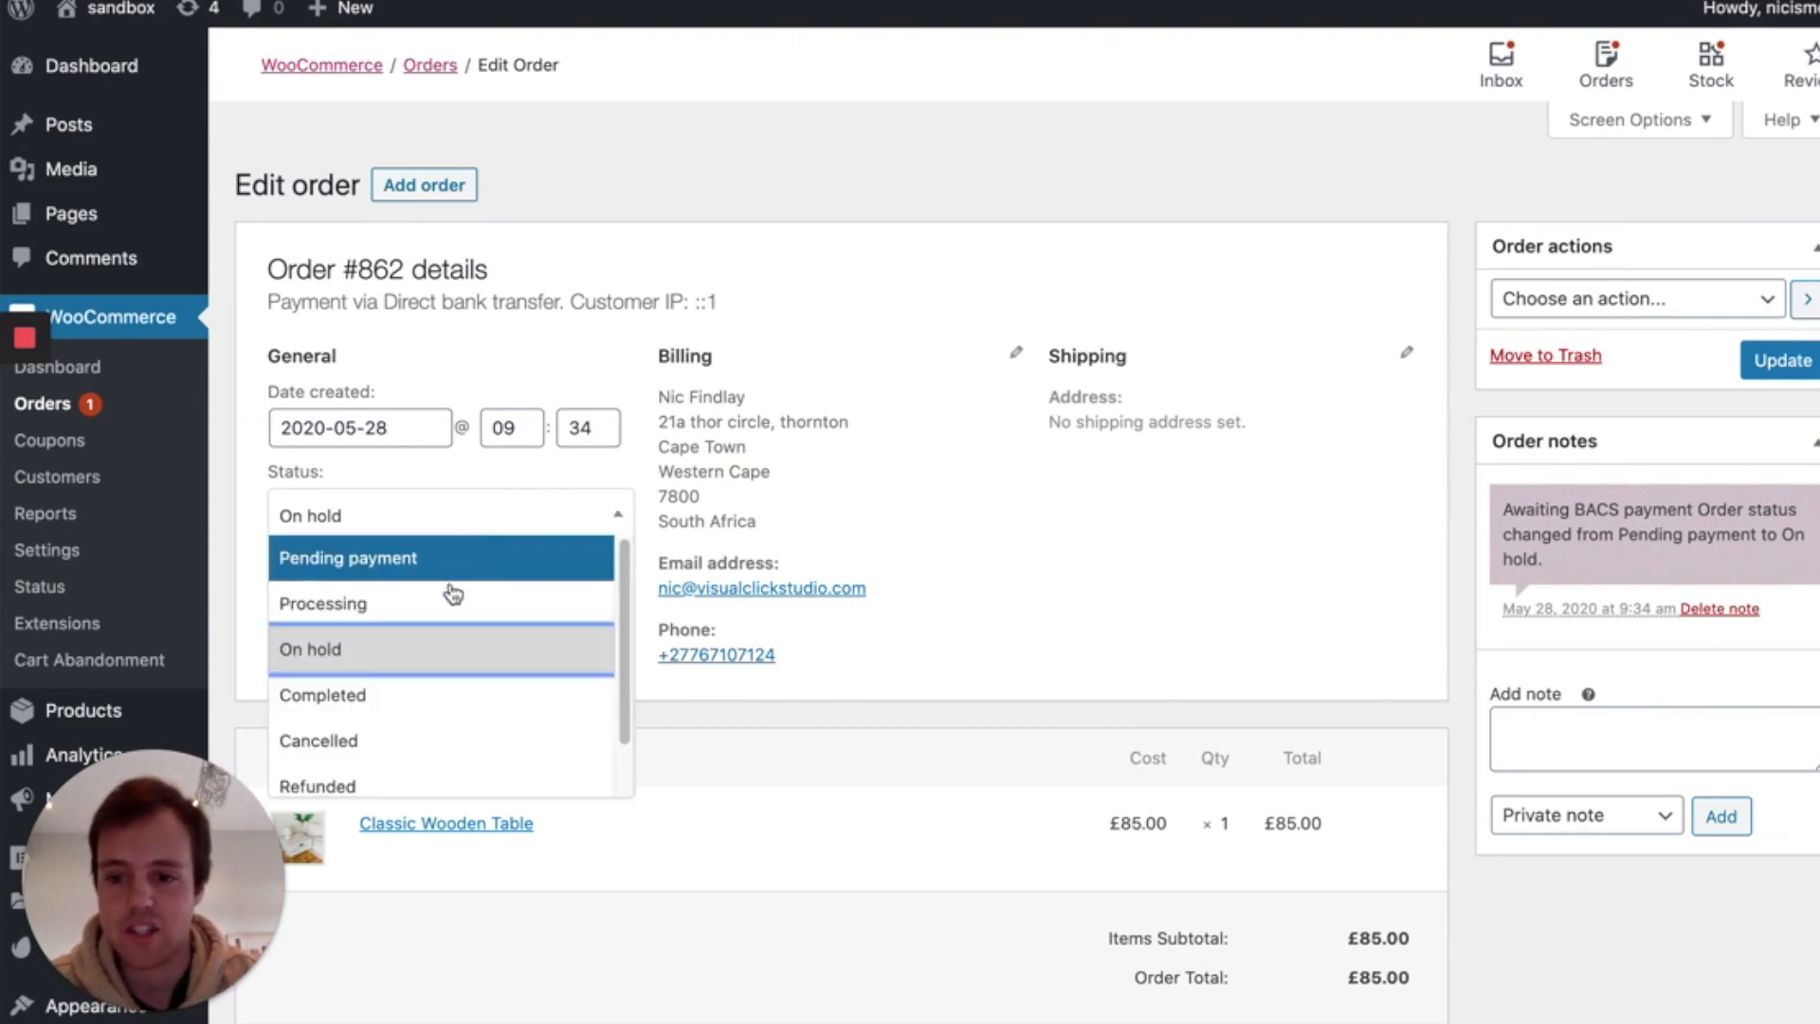
left_click(413, 692)
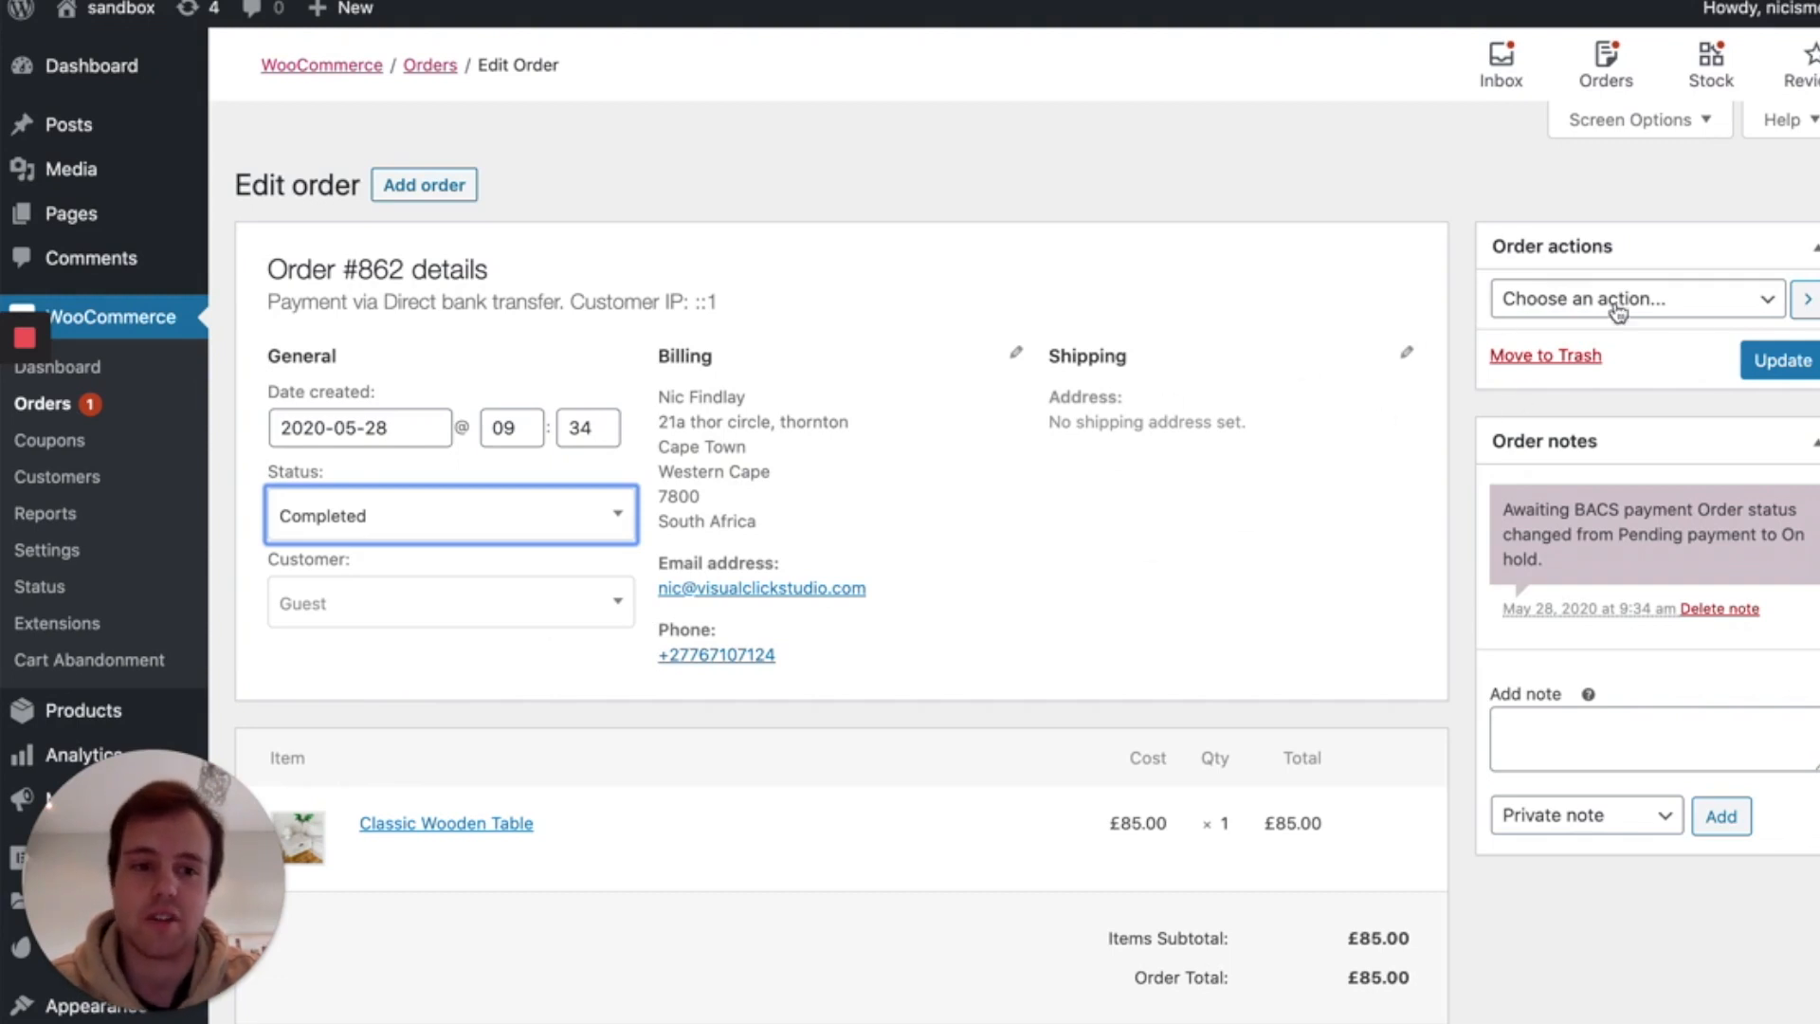
left_click(1781, 361)
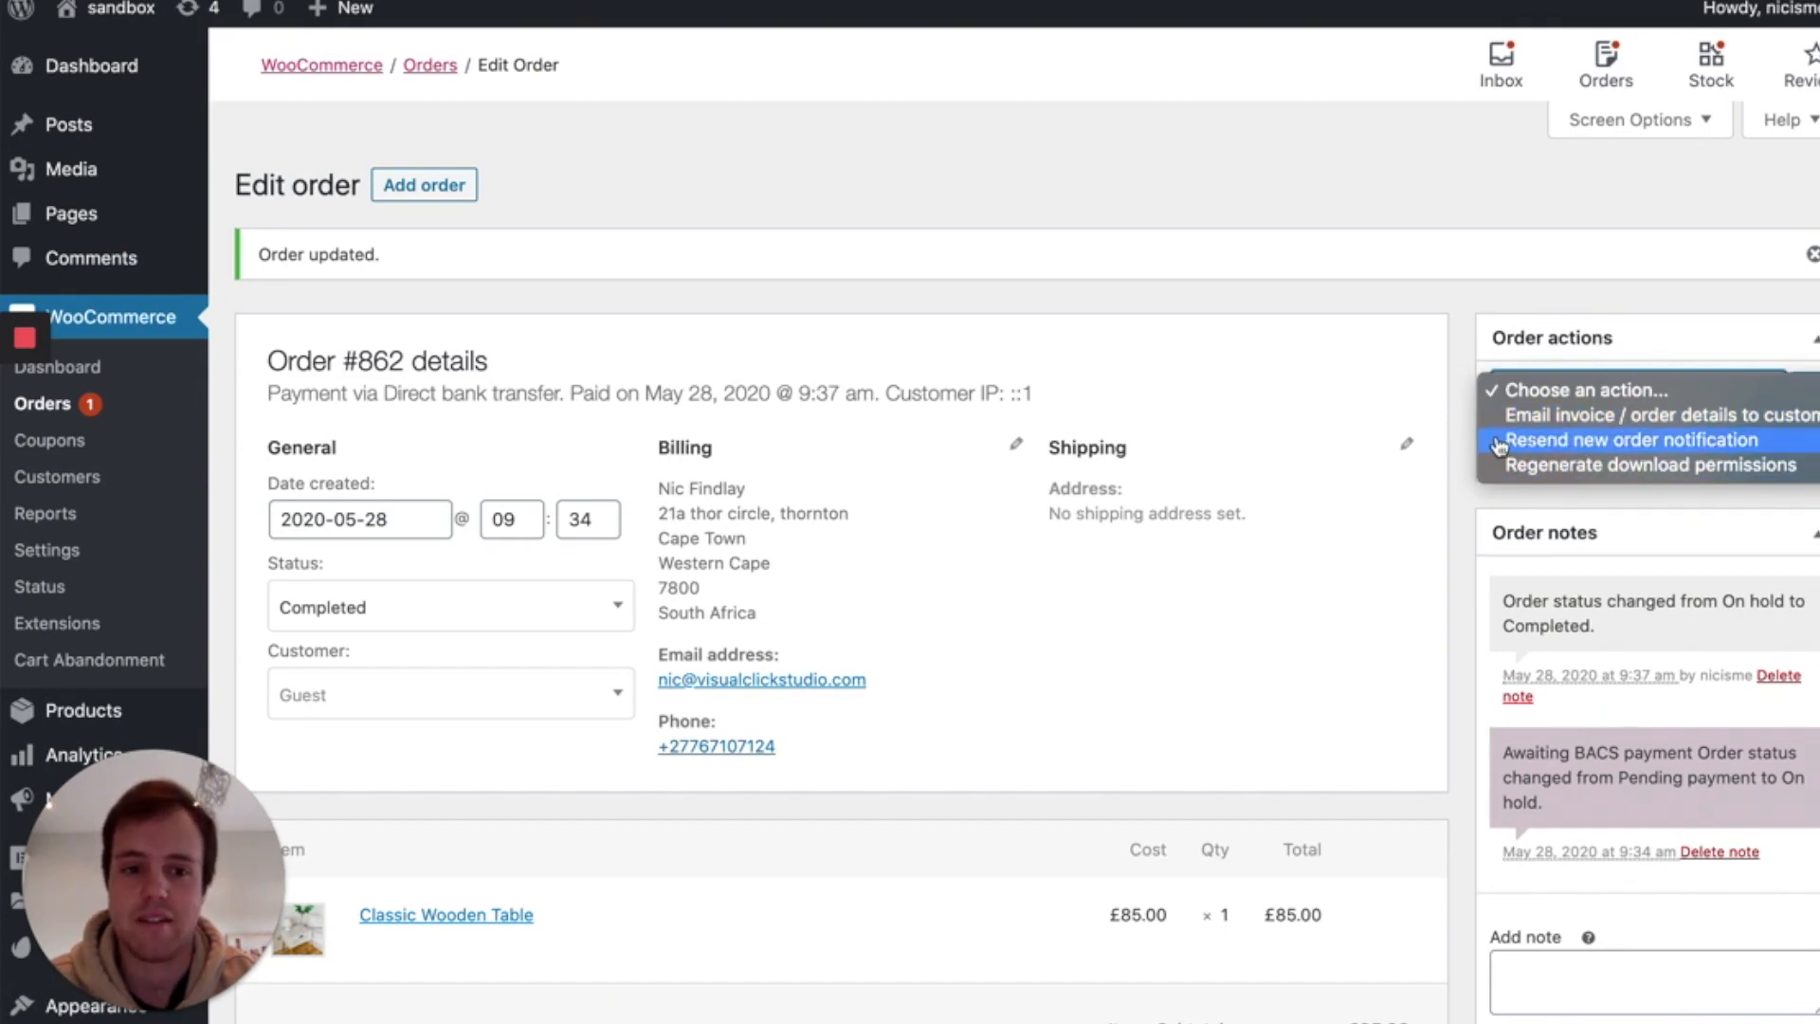
left_click(1456, 420)
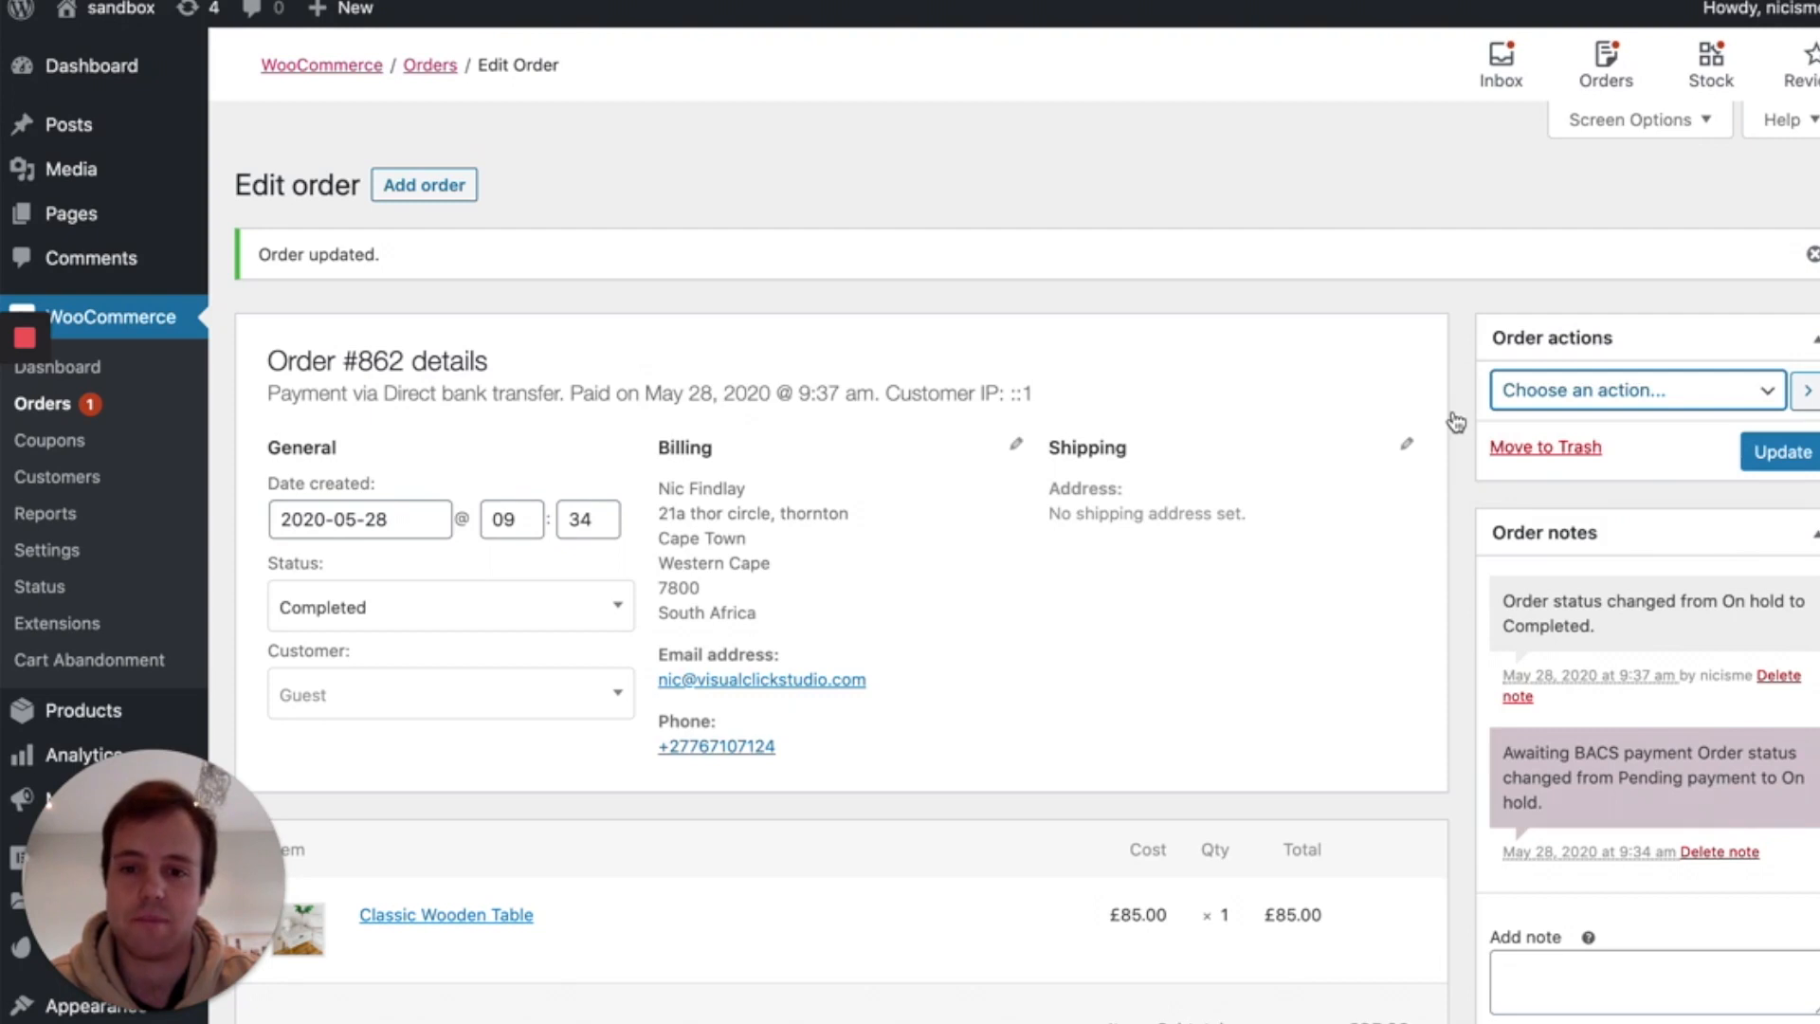
left_click(26, 400)
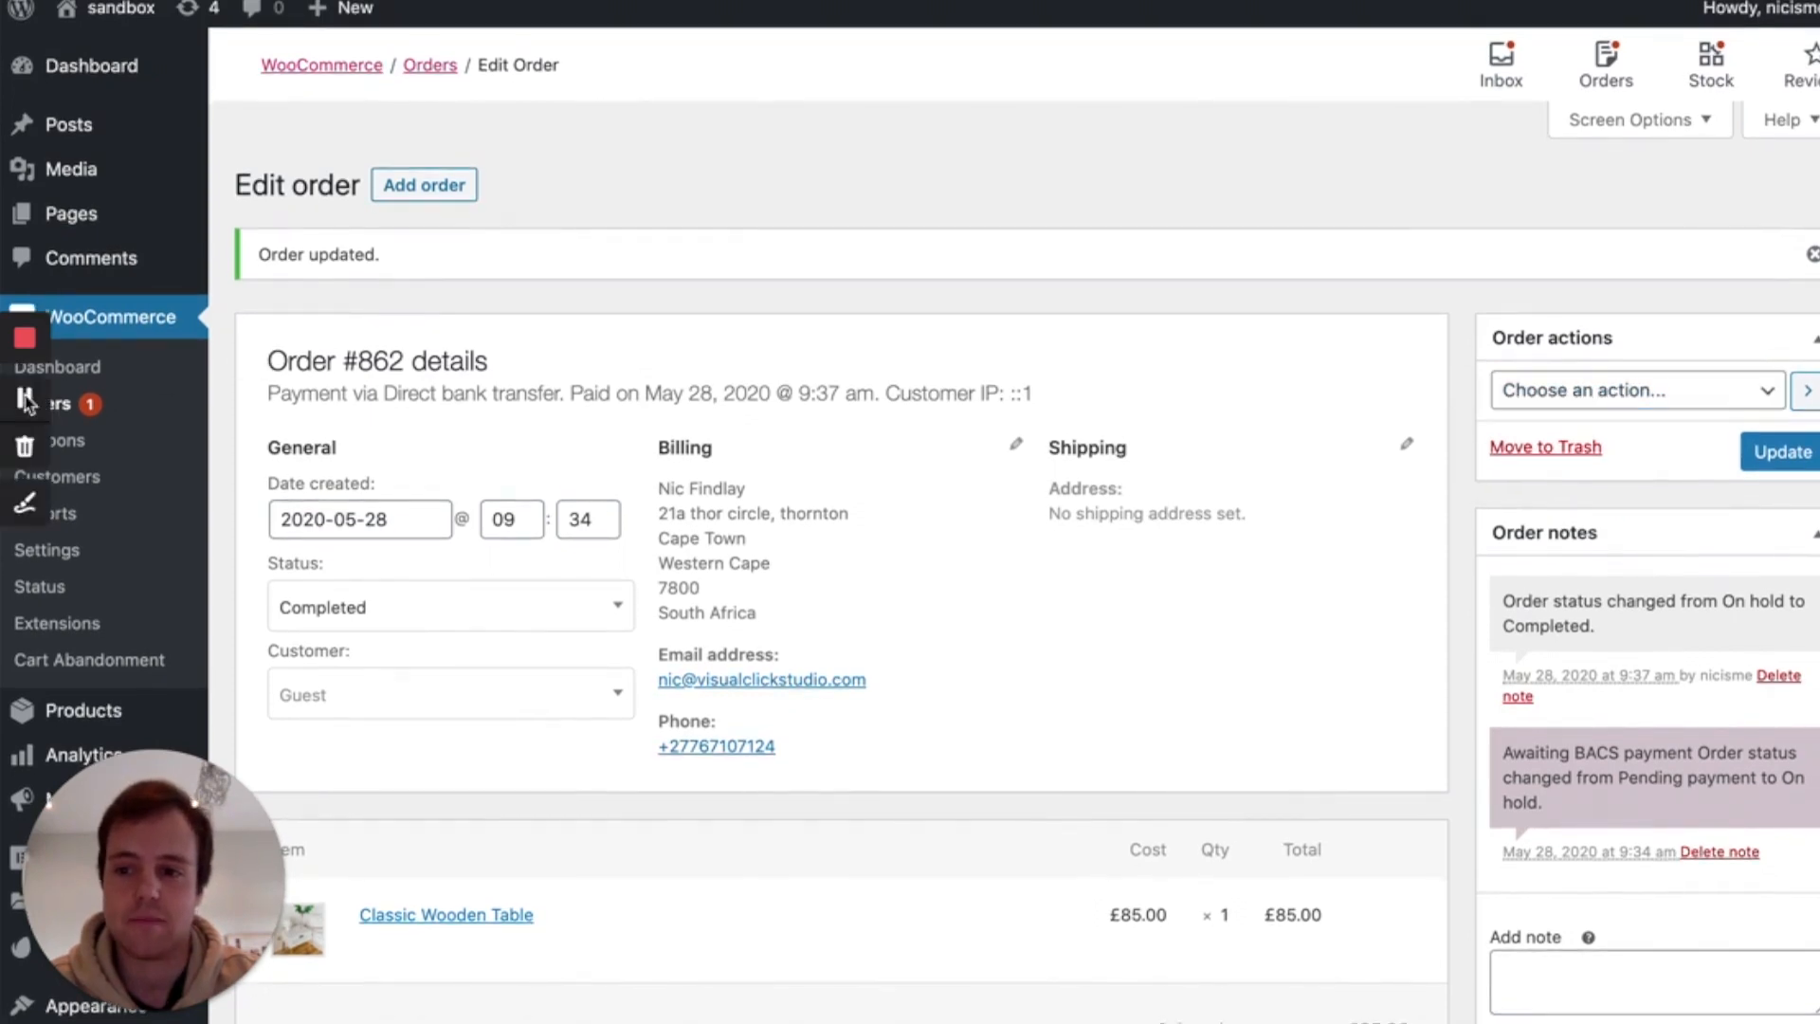
Return to the WooCommerce orders list and review the status of each order.
left_click(65, 413)
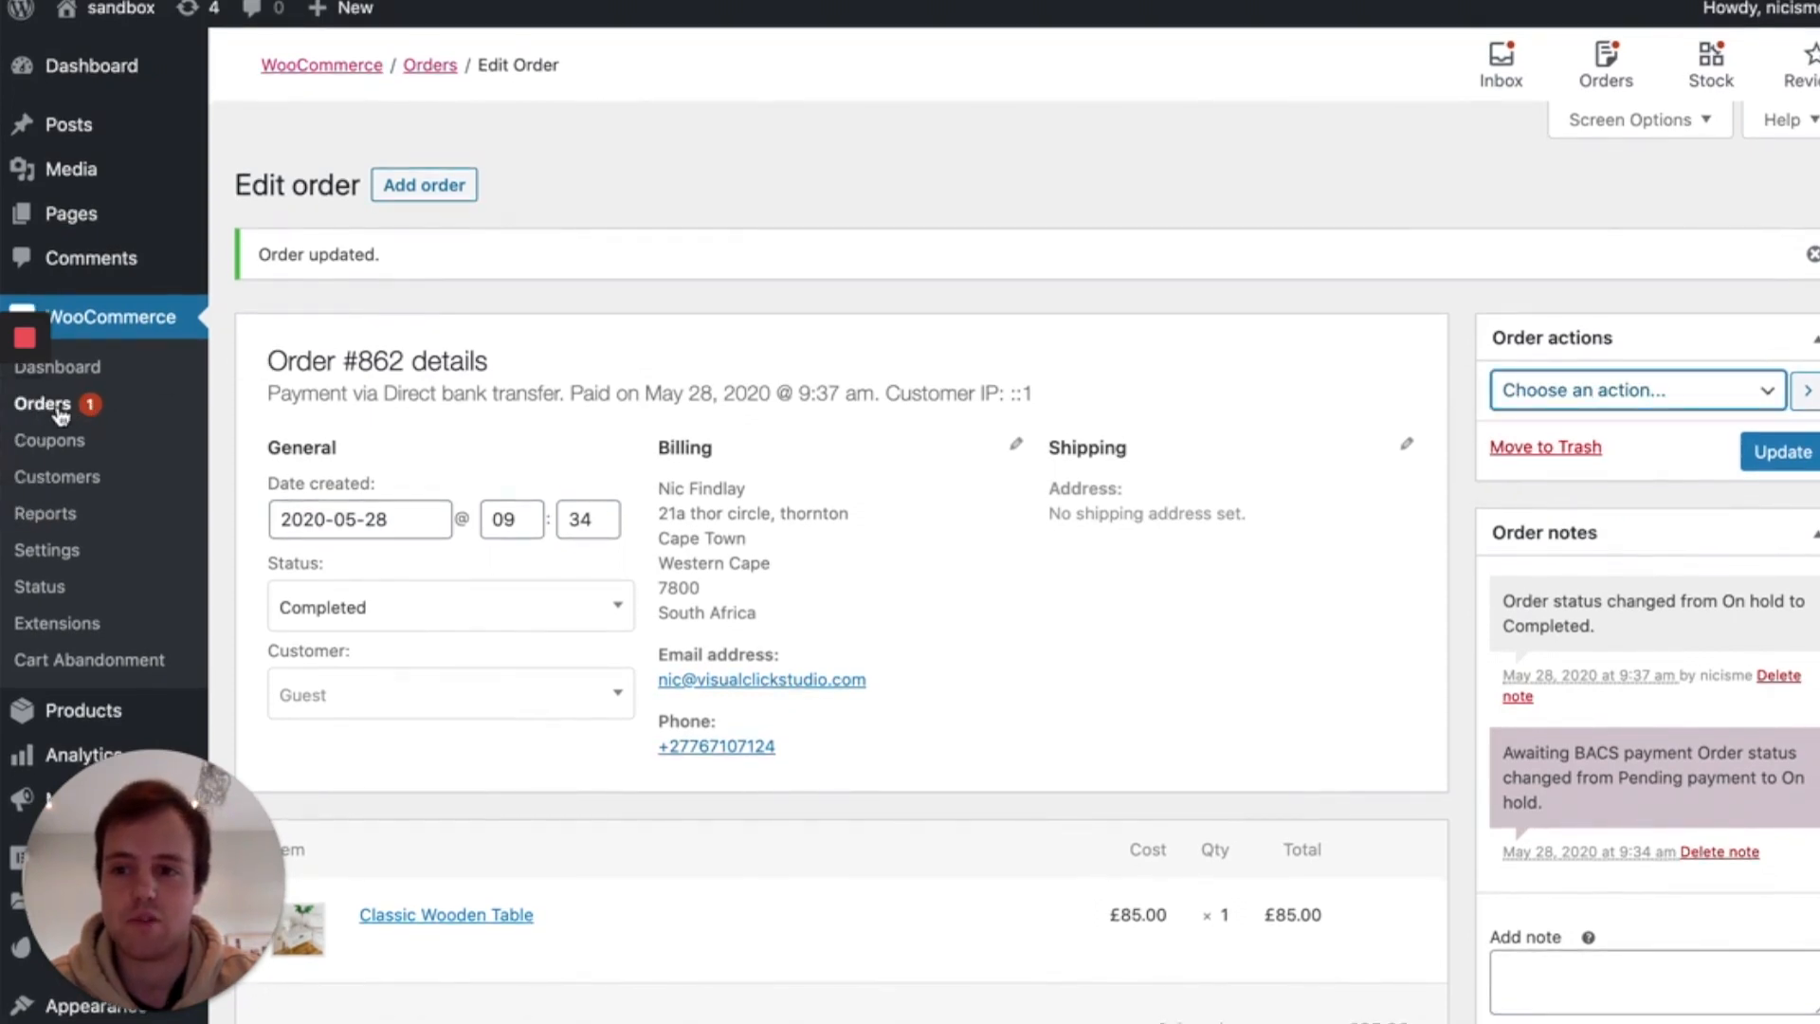
left_click(60, 413)
mouse_move(4, 411)
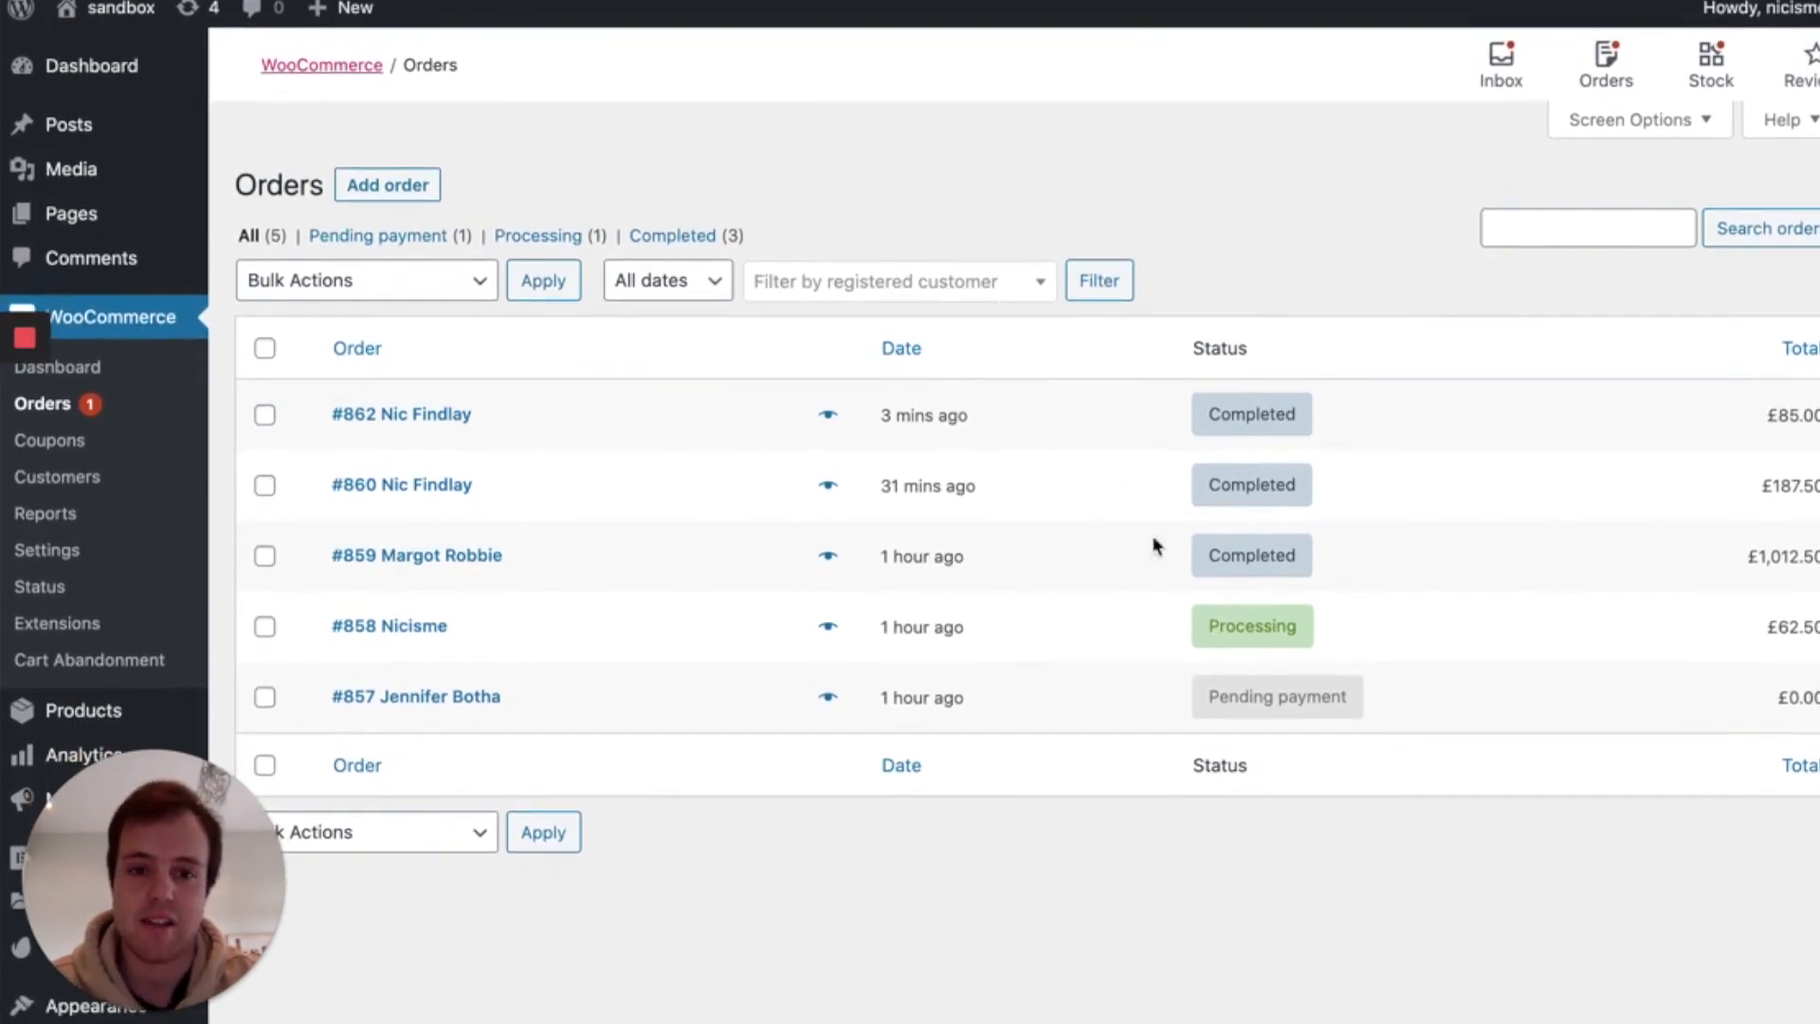
scroll(1118, 583, "down", 3)
scroll(1114, 588, "up", 3)
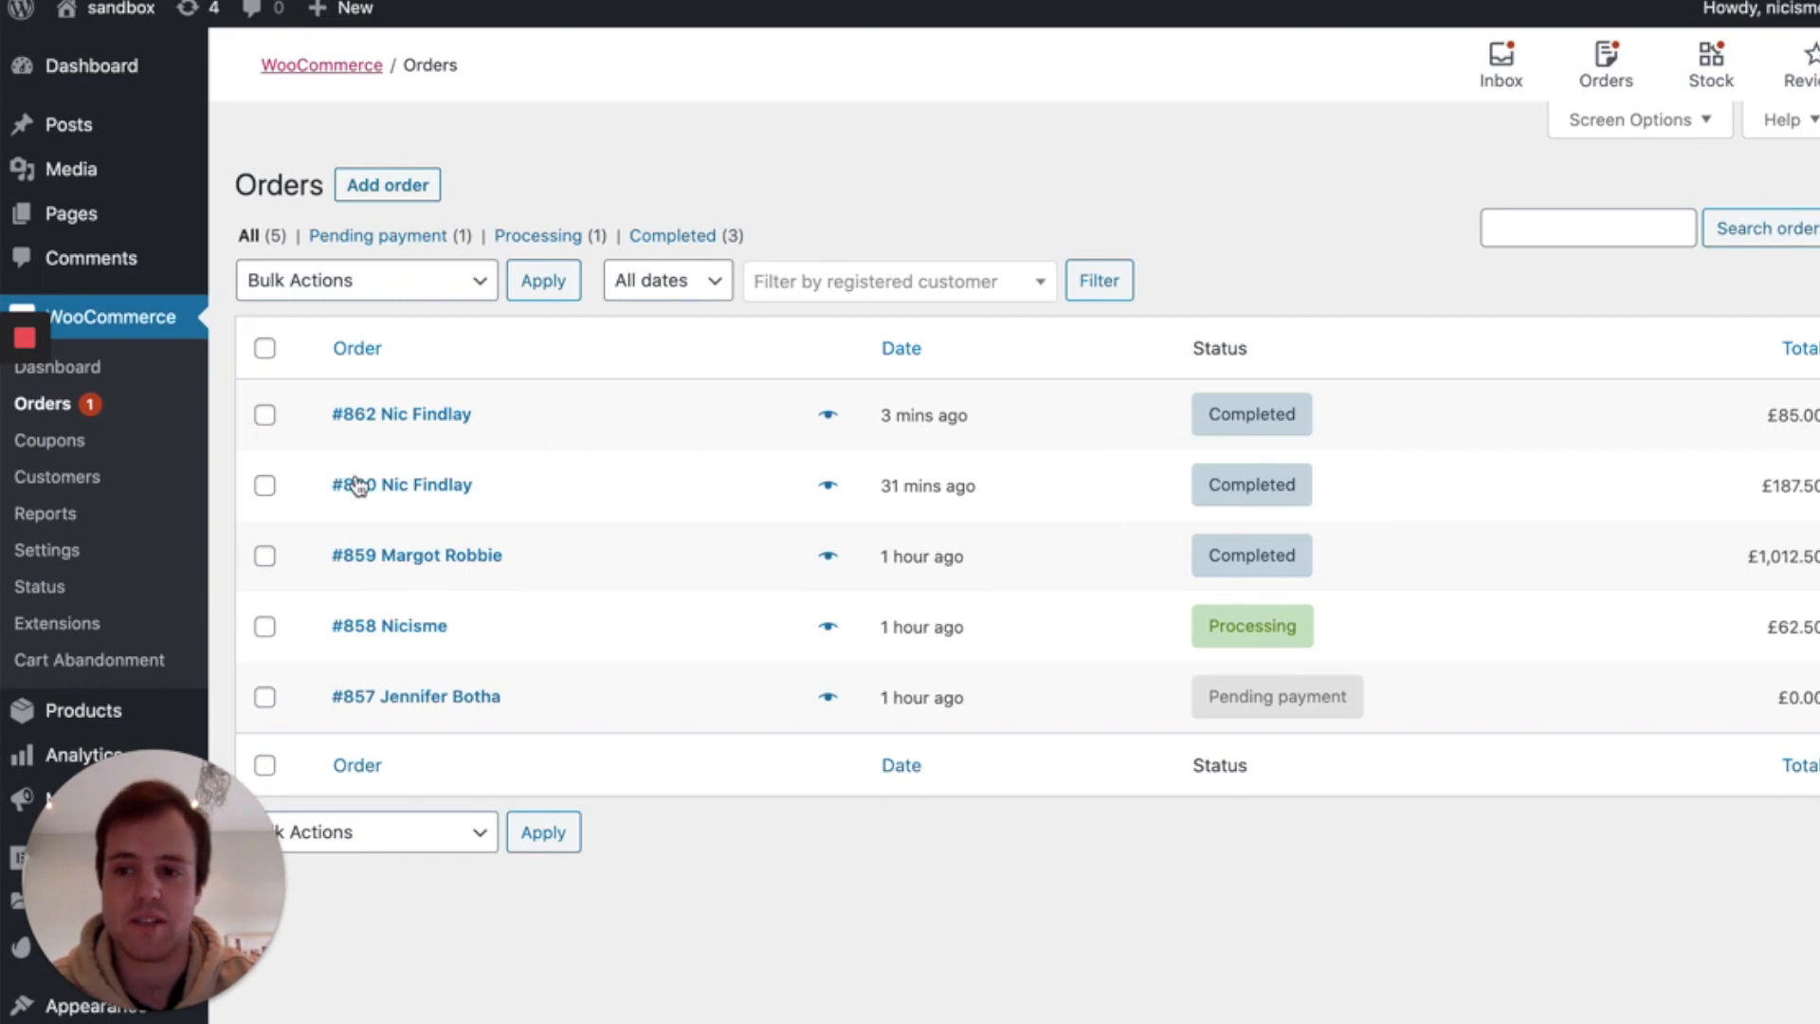
Open the WooCommerce products list, look through the products and their columns, and dismiss the Elementor Pro notice.
scroll(142, 531, "down", 2)
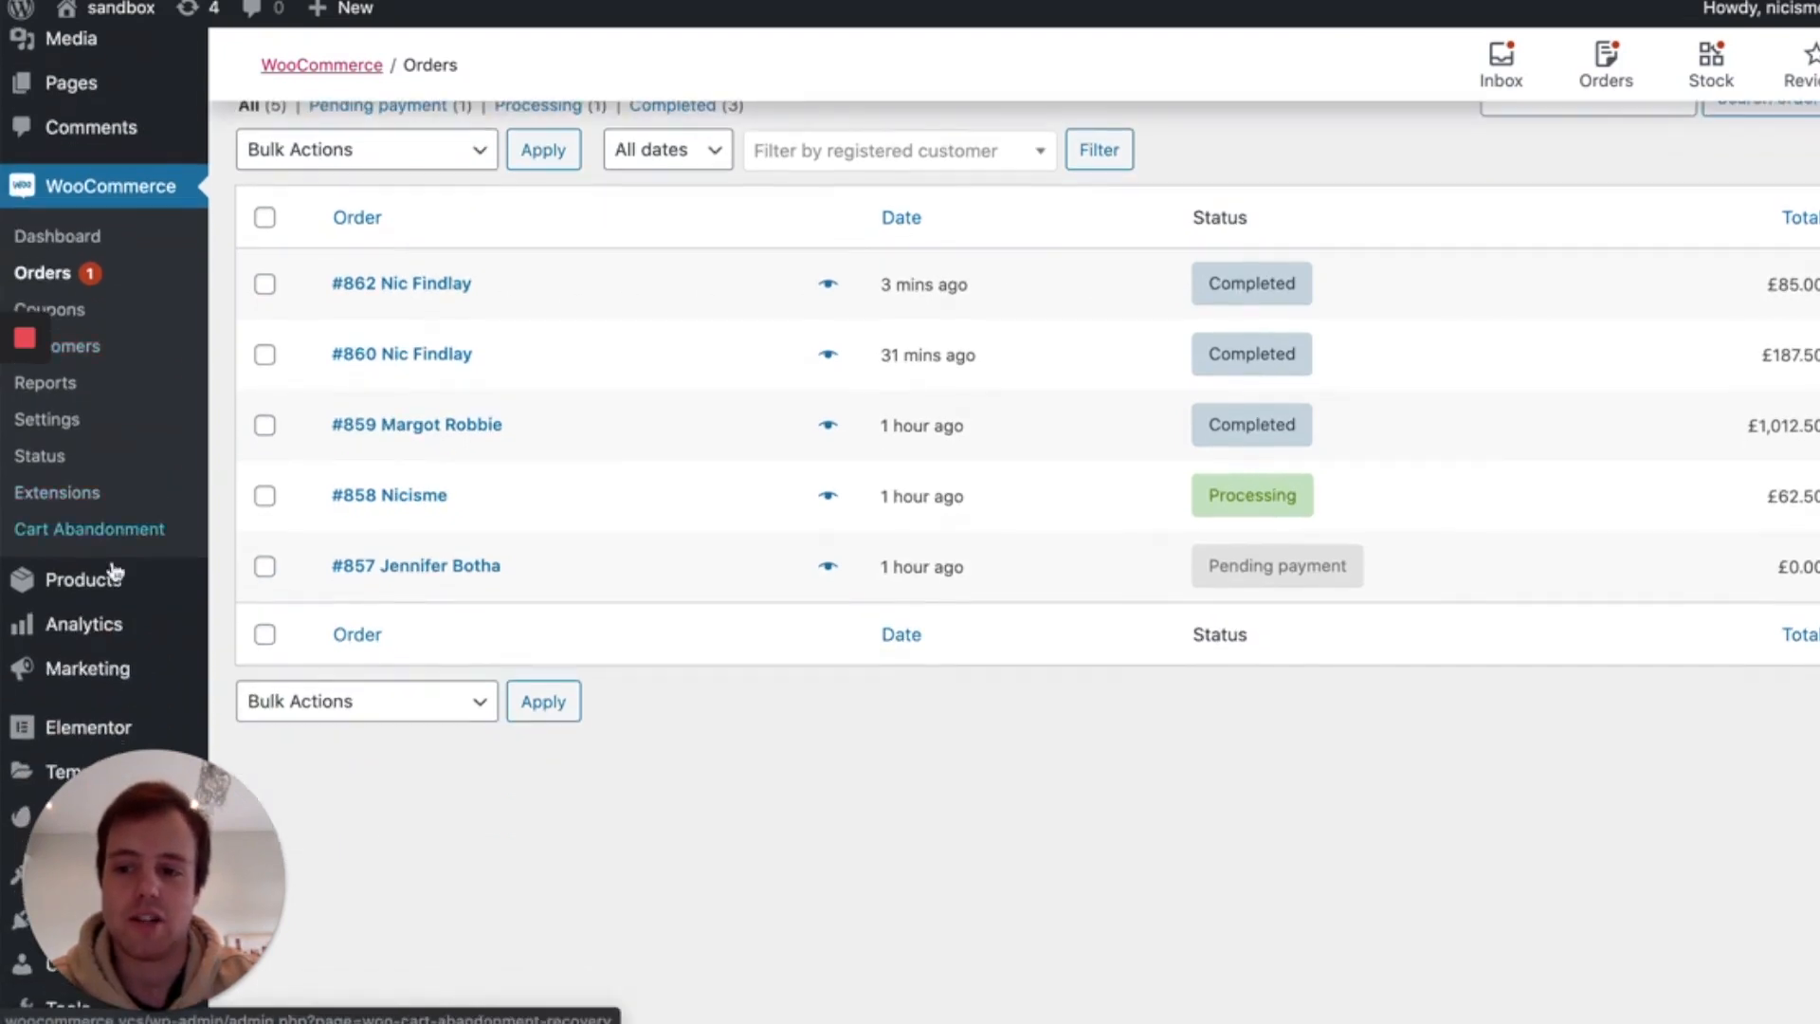
mouse_move(110, 580)
left_click(275, 585)
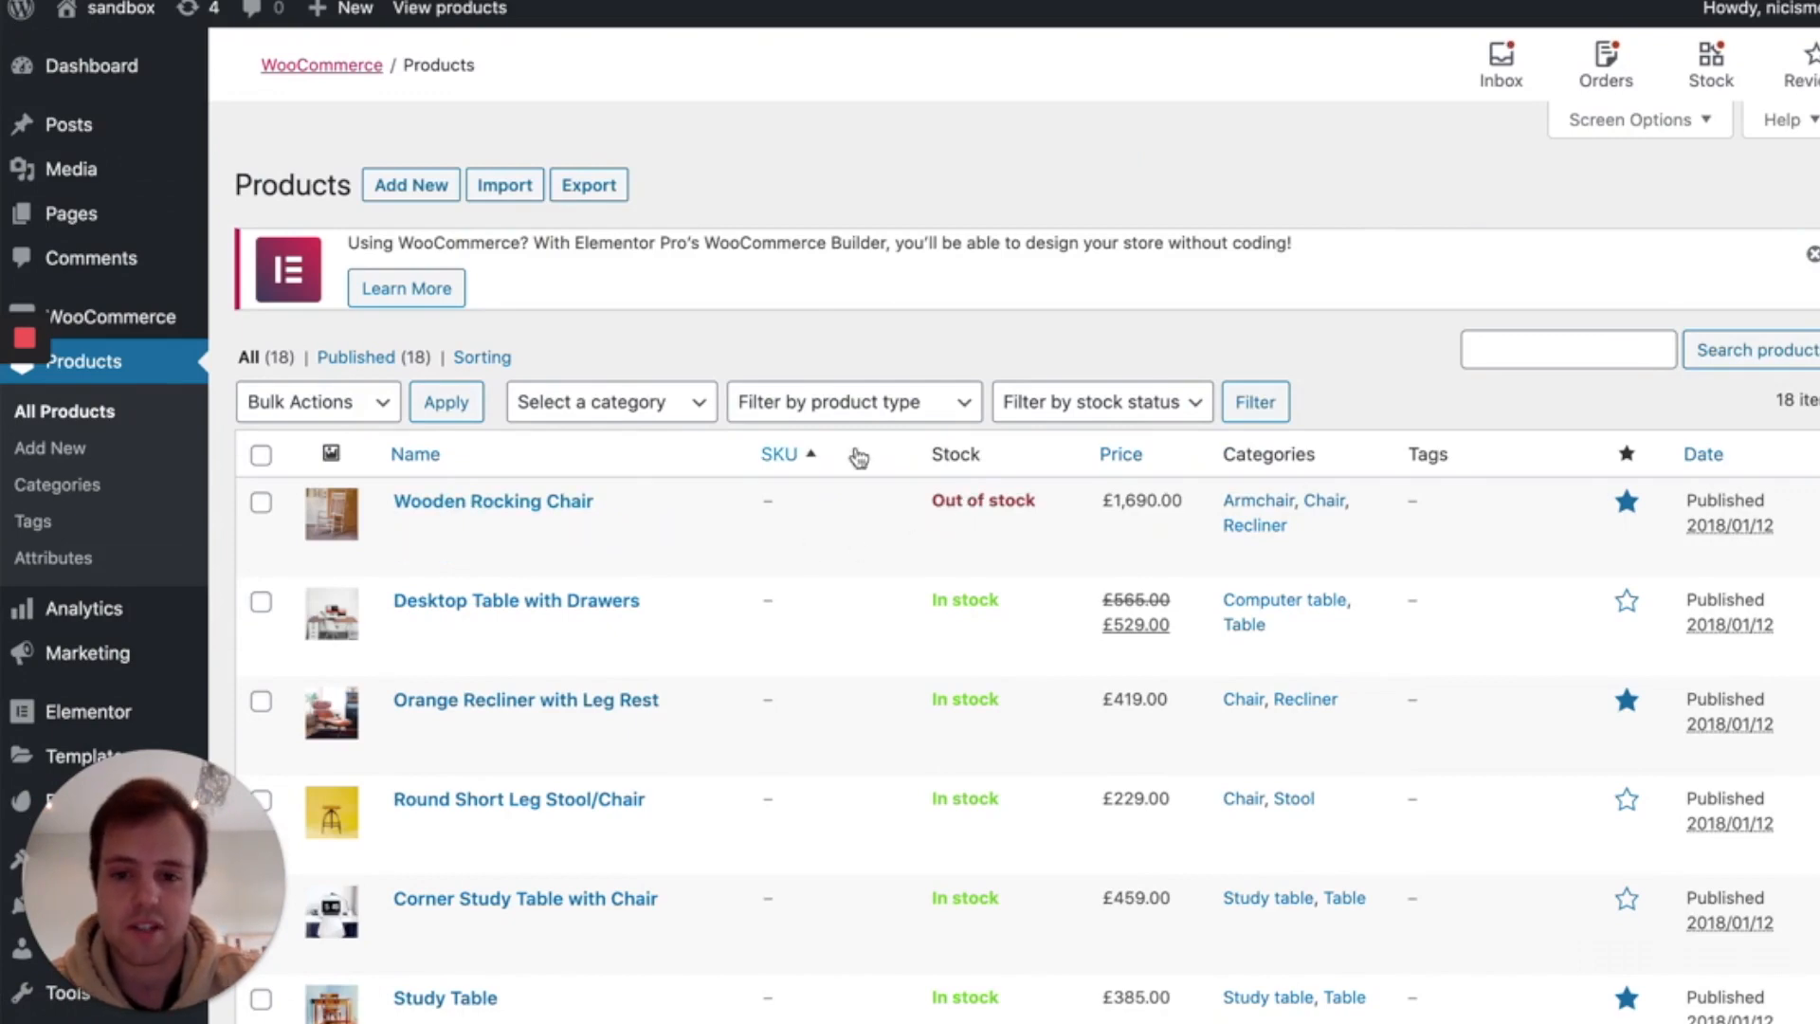
scroll(768, 467, "down", 1)
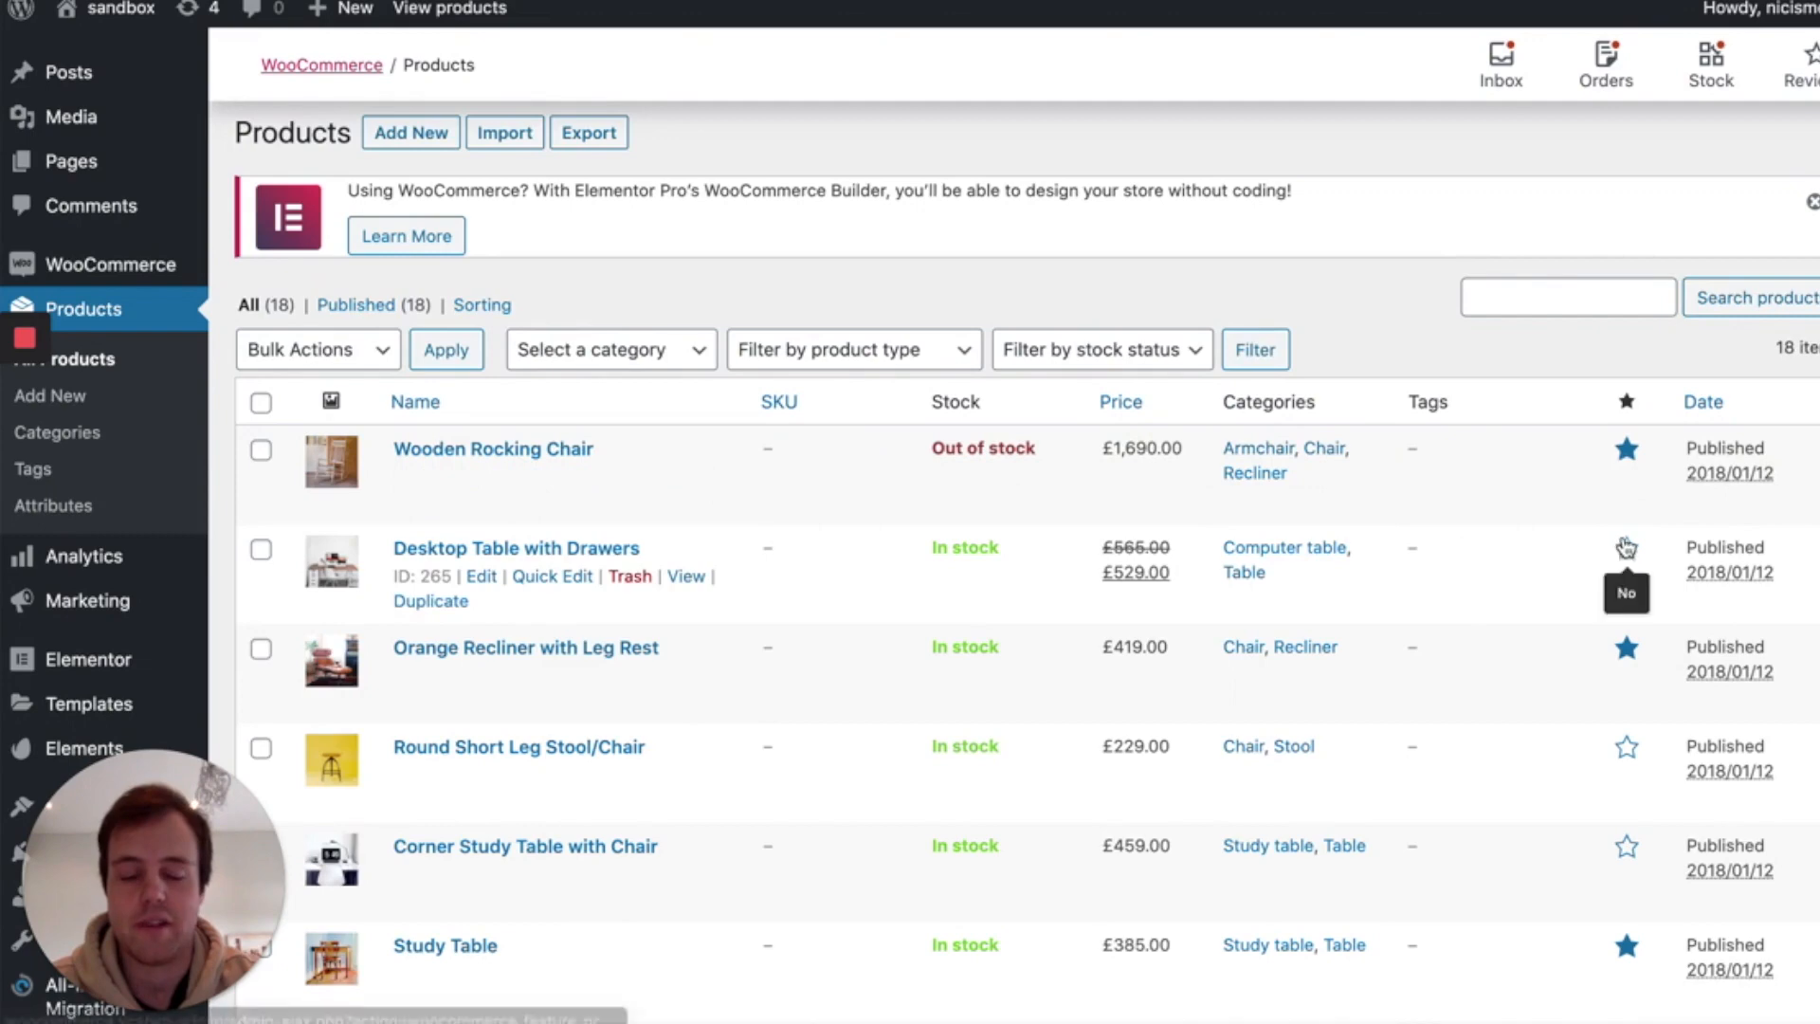
scroll(1524, 559, "down", 2)
scroll(1522, 556, "up", 3)
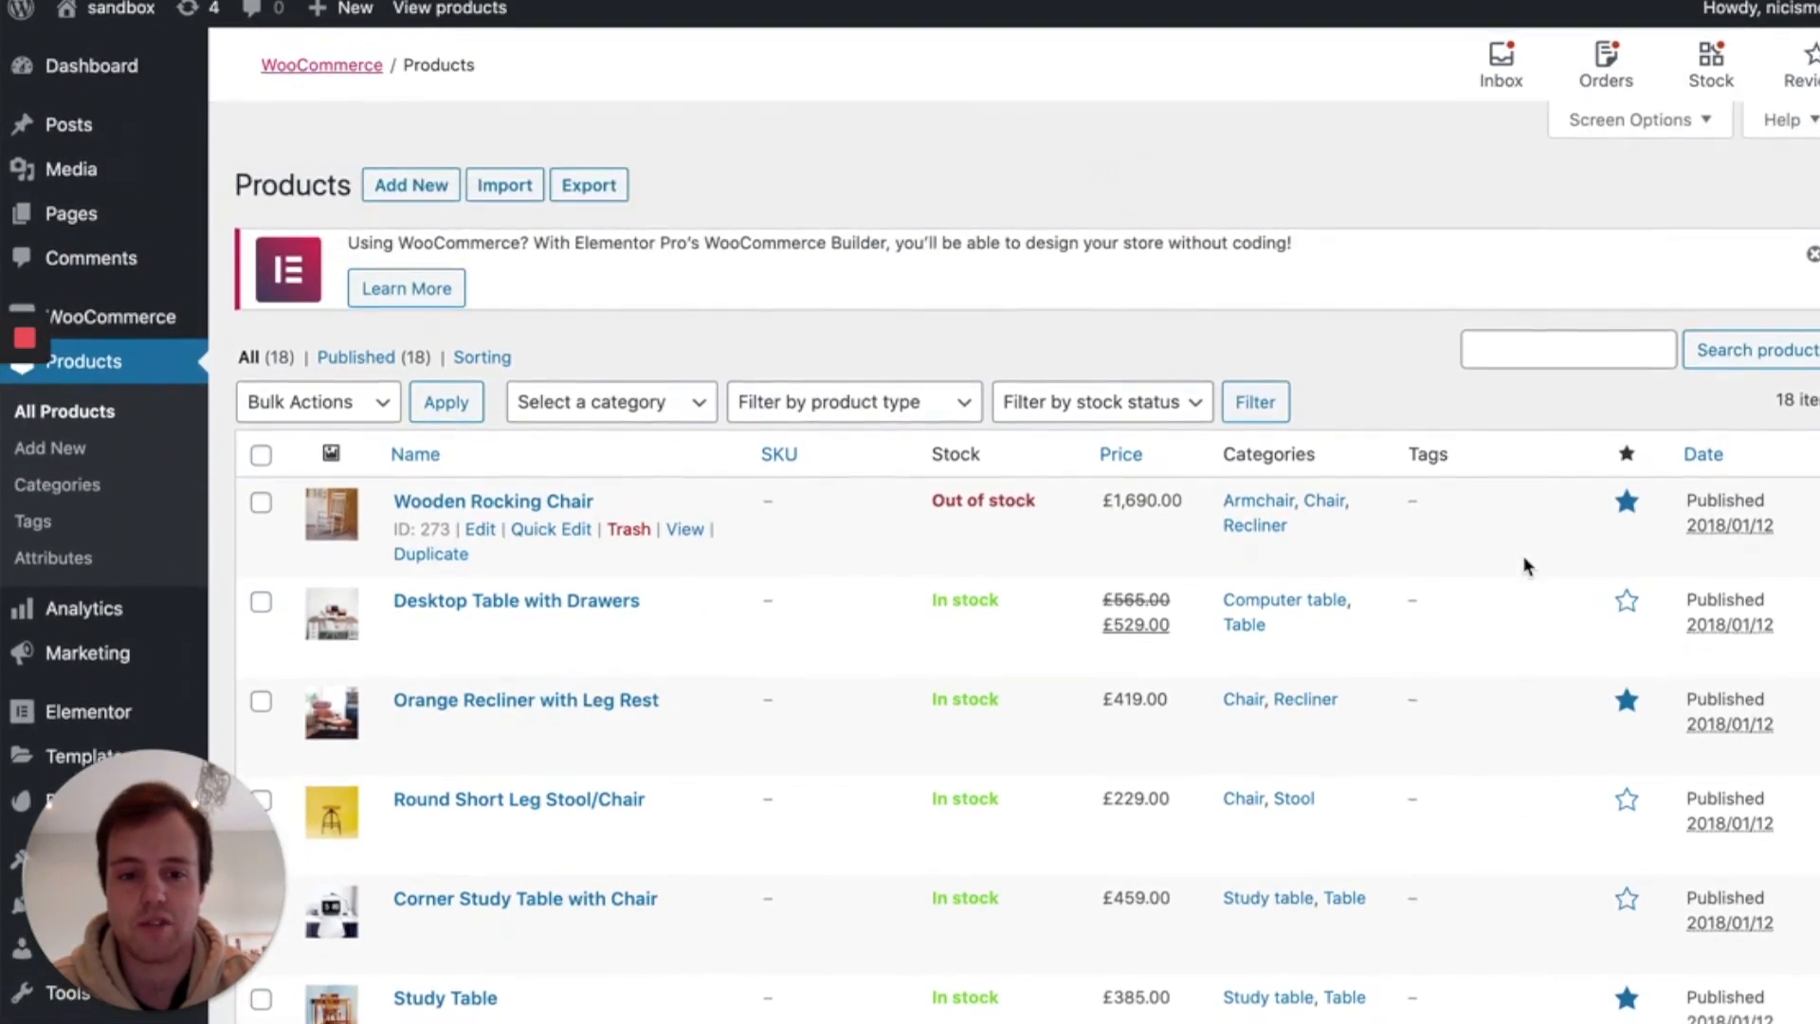
scroll(1522, 555, "down", 1)
scroll(1522, 555, "up", 1)
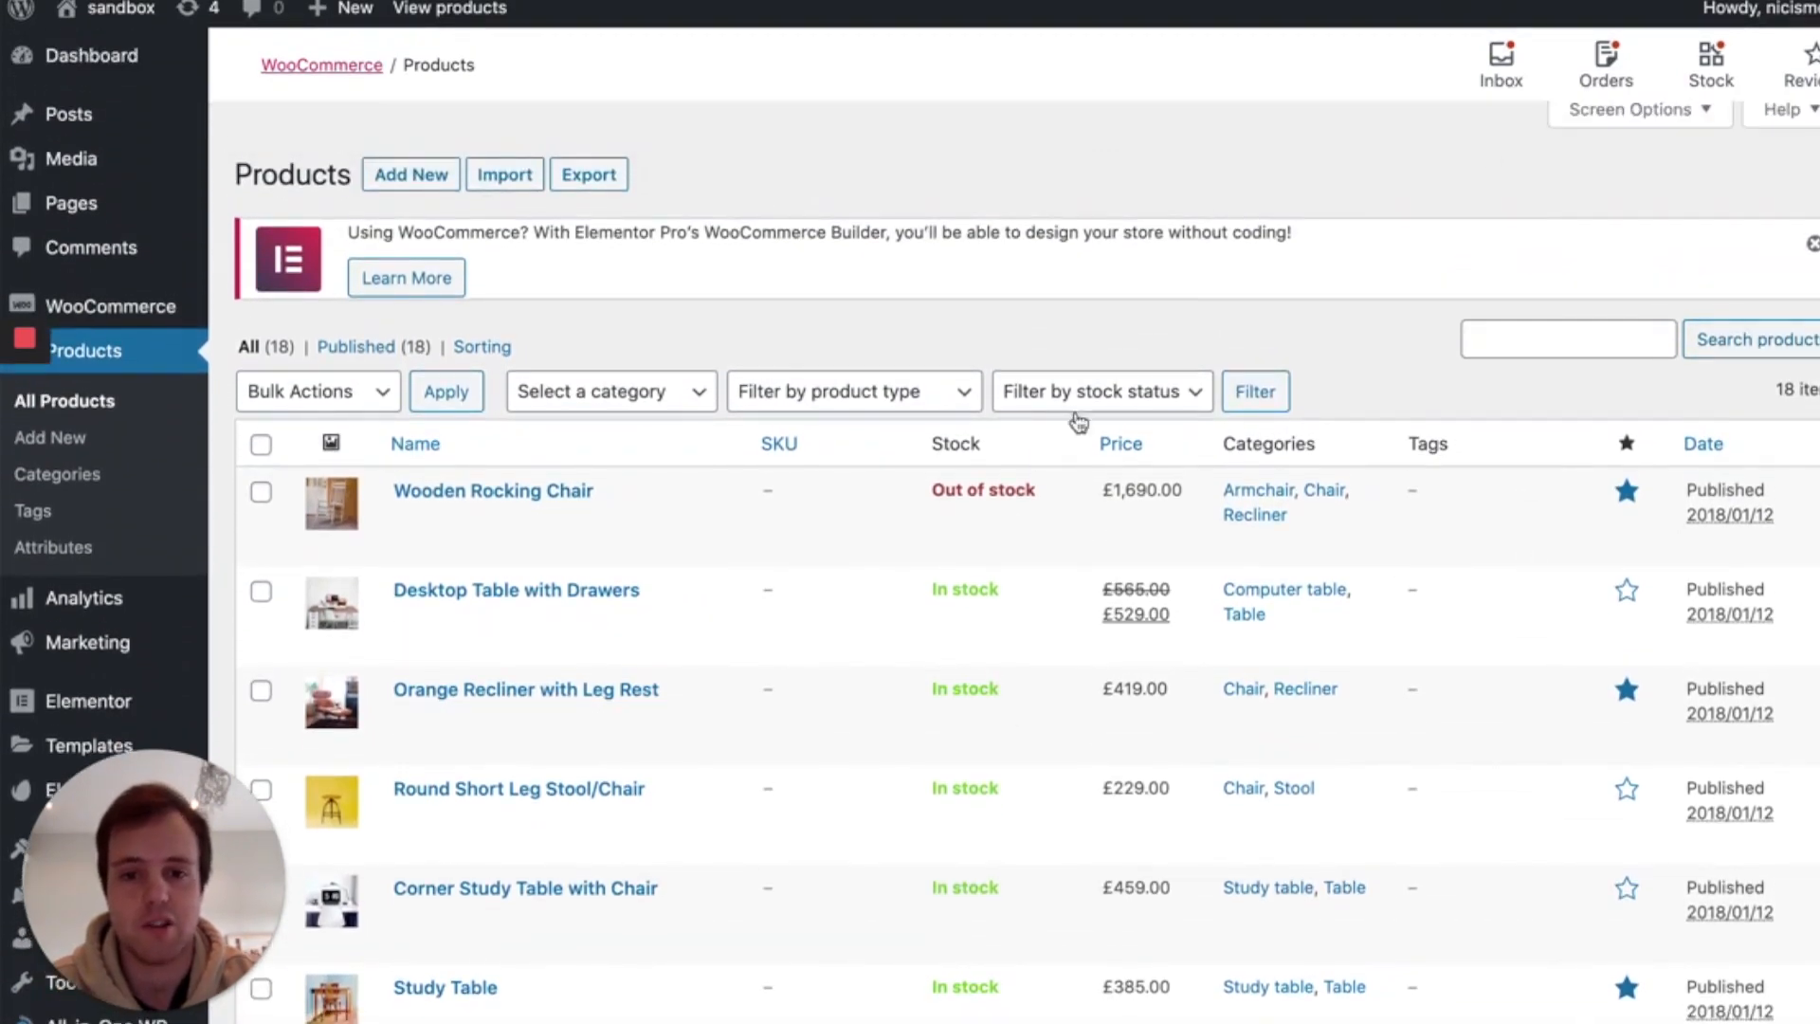
left_click(1811, 244)
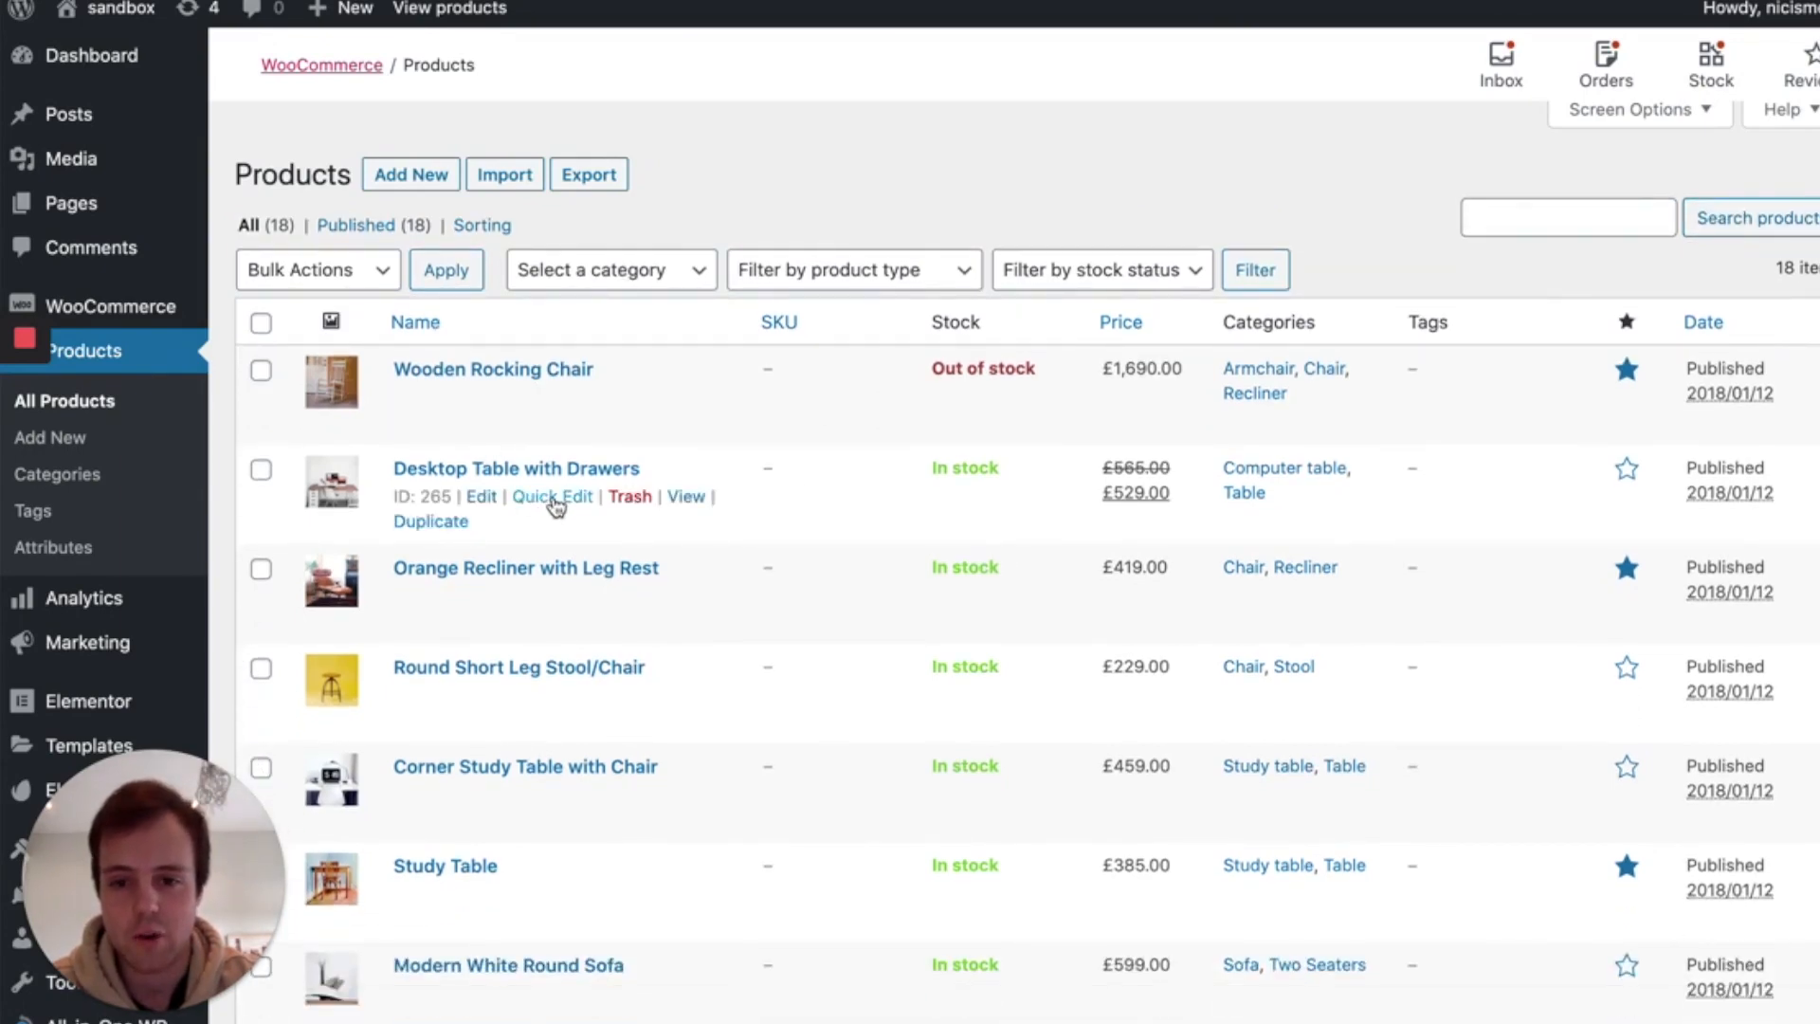
Open Quick Edit for Desktop Table with Drawers and look over its regular price, sale price and stock fields.
left_click(552, 499)
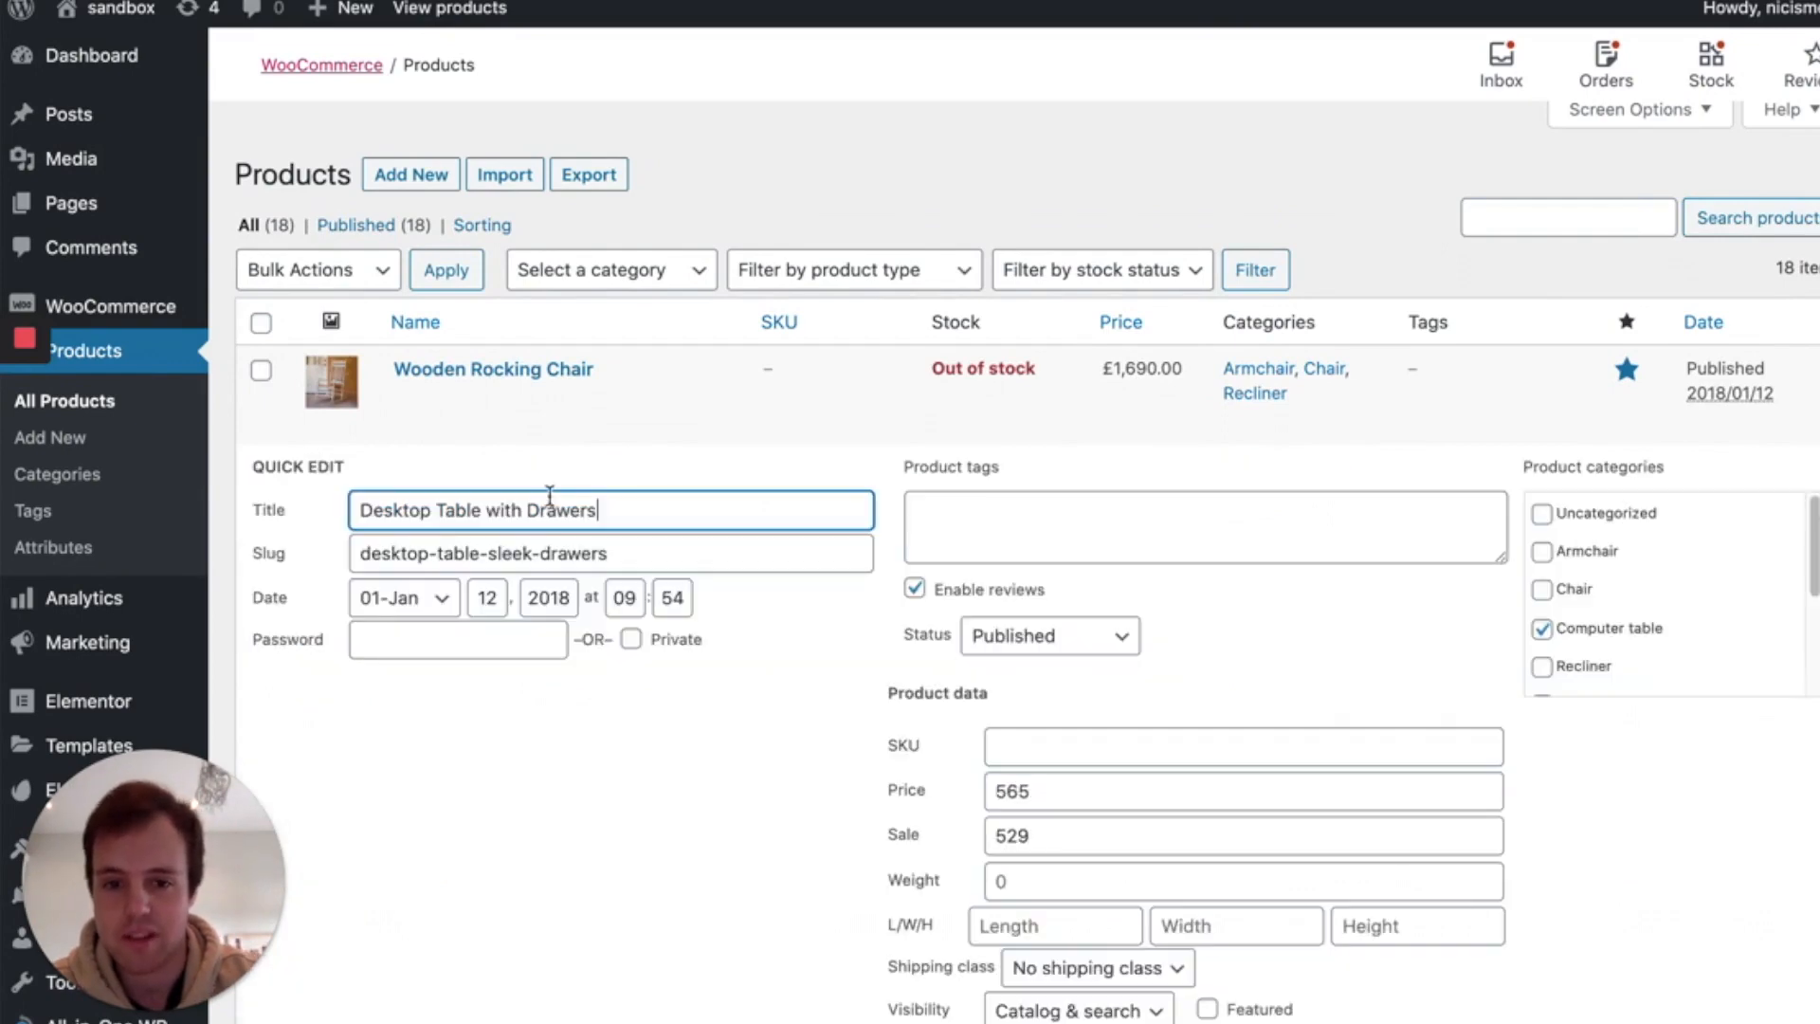
scroll(1151, 552, "down", 2)
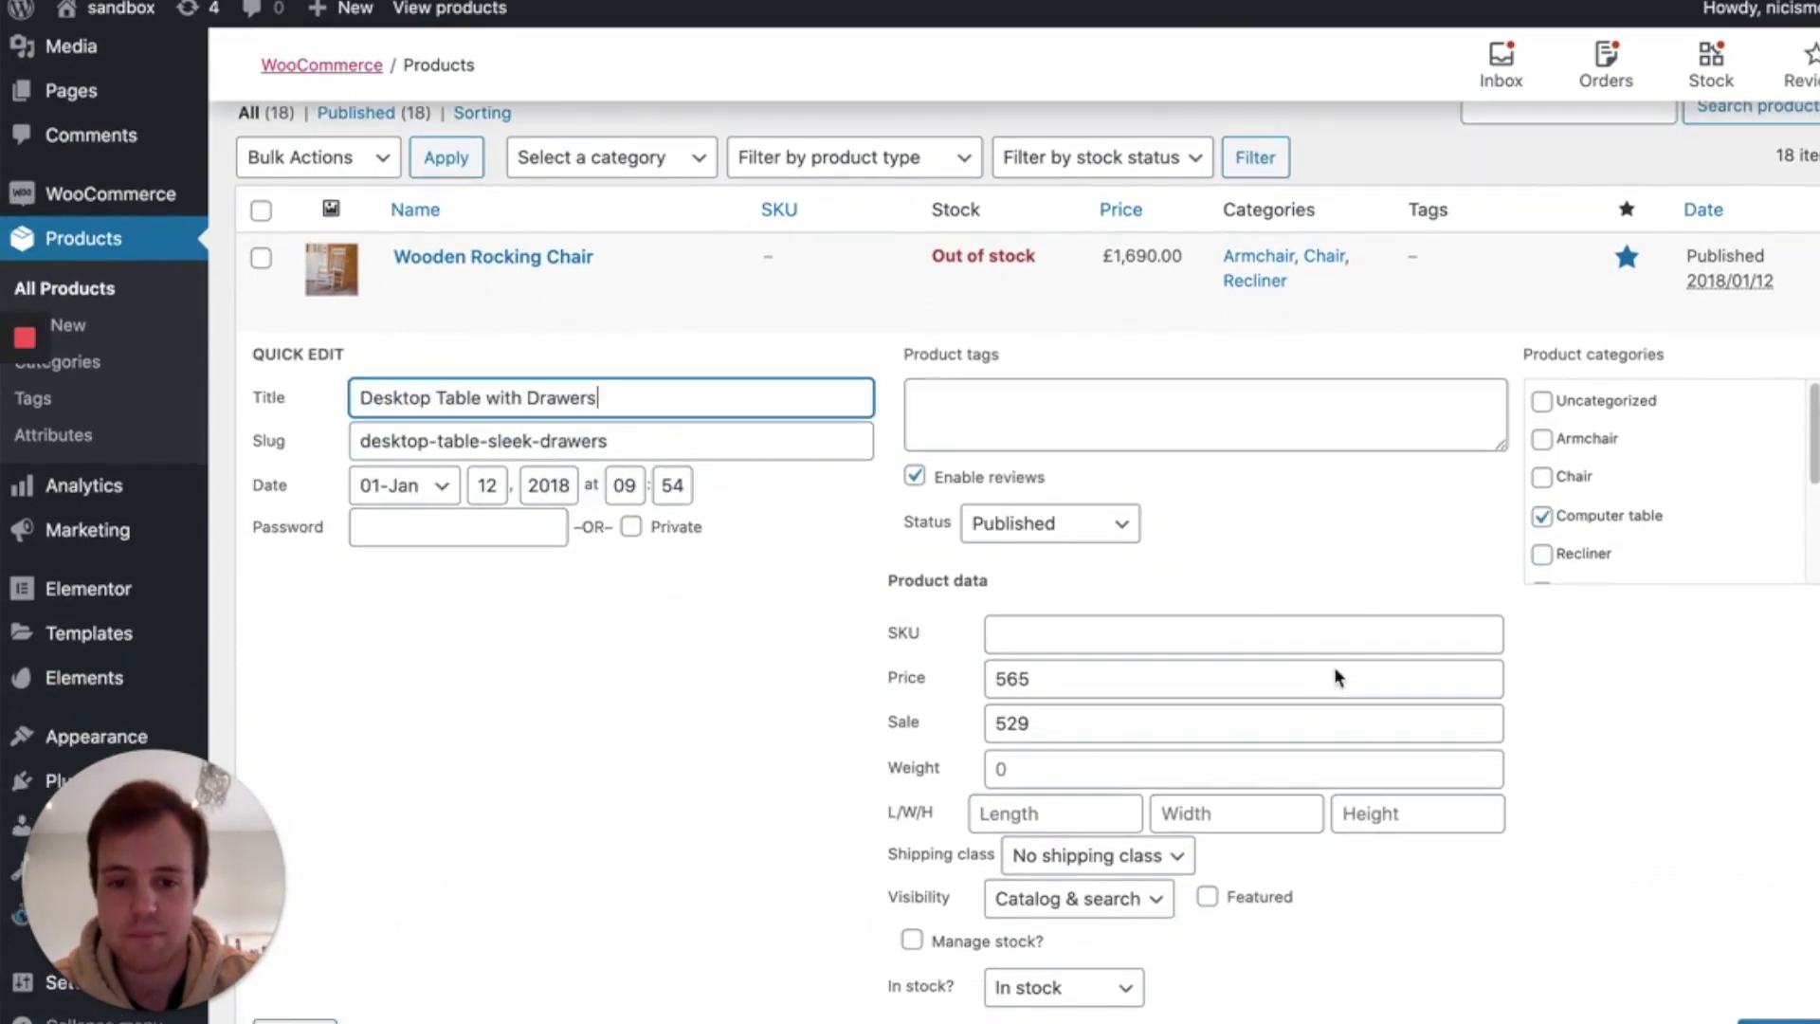
left_click(1047, 726)
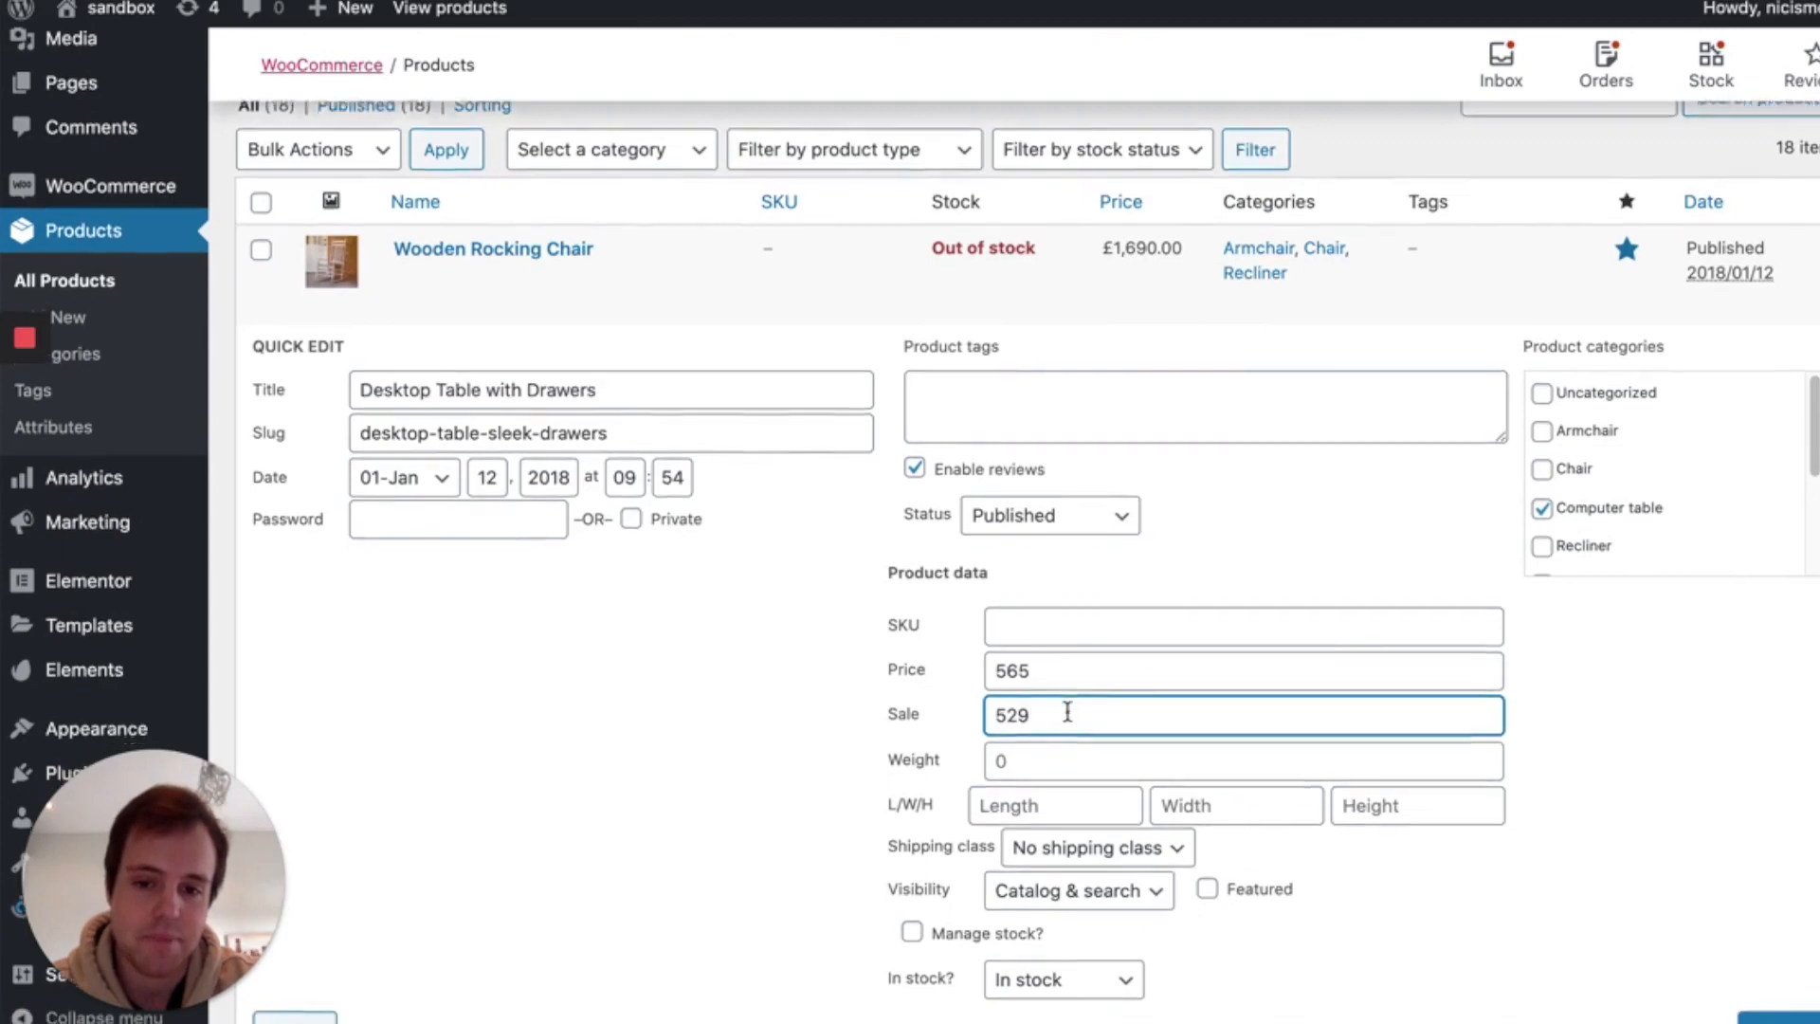
scroll(1069, 711, "down", 1)
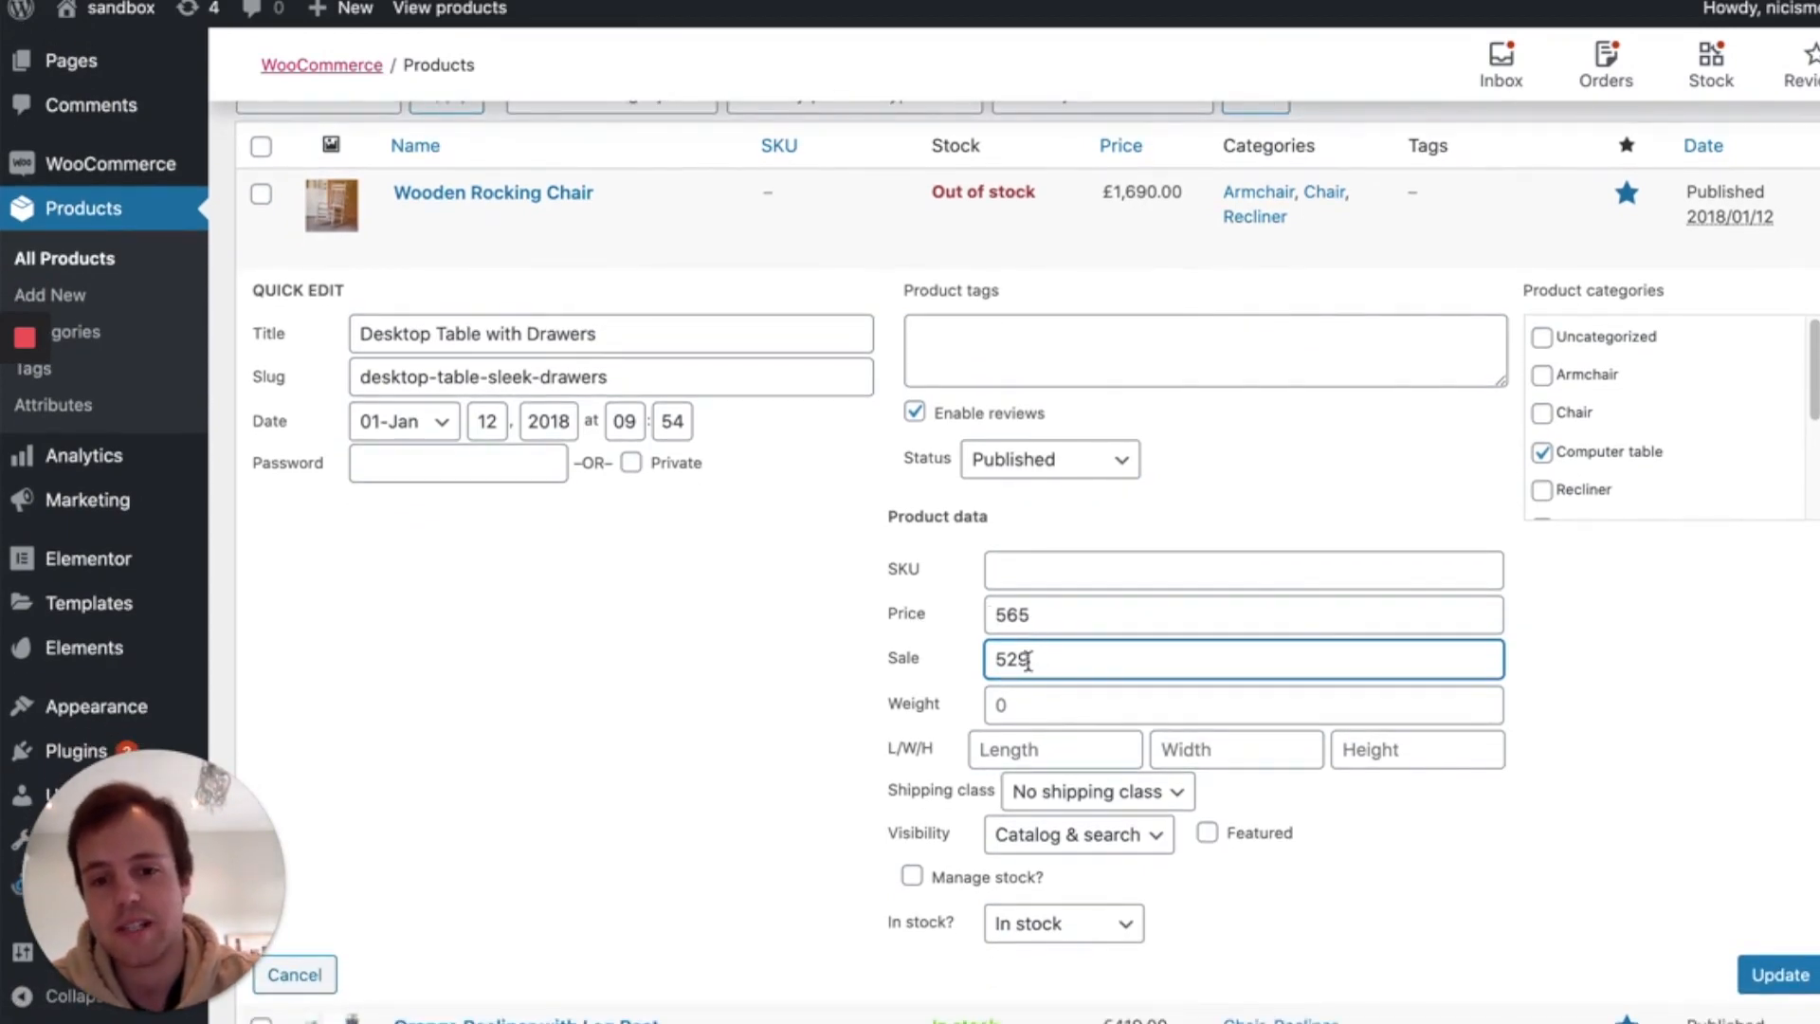
left_click_drag(1050, 617, 990, 620)
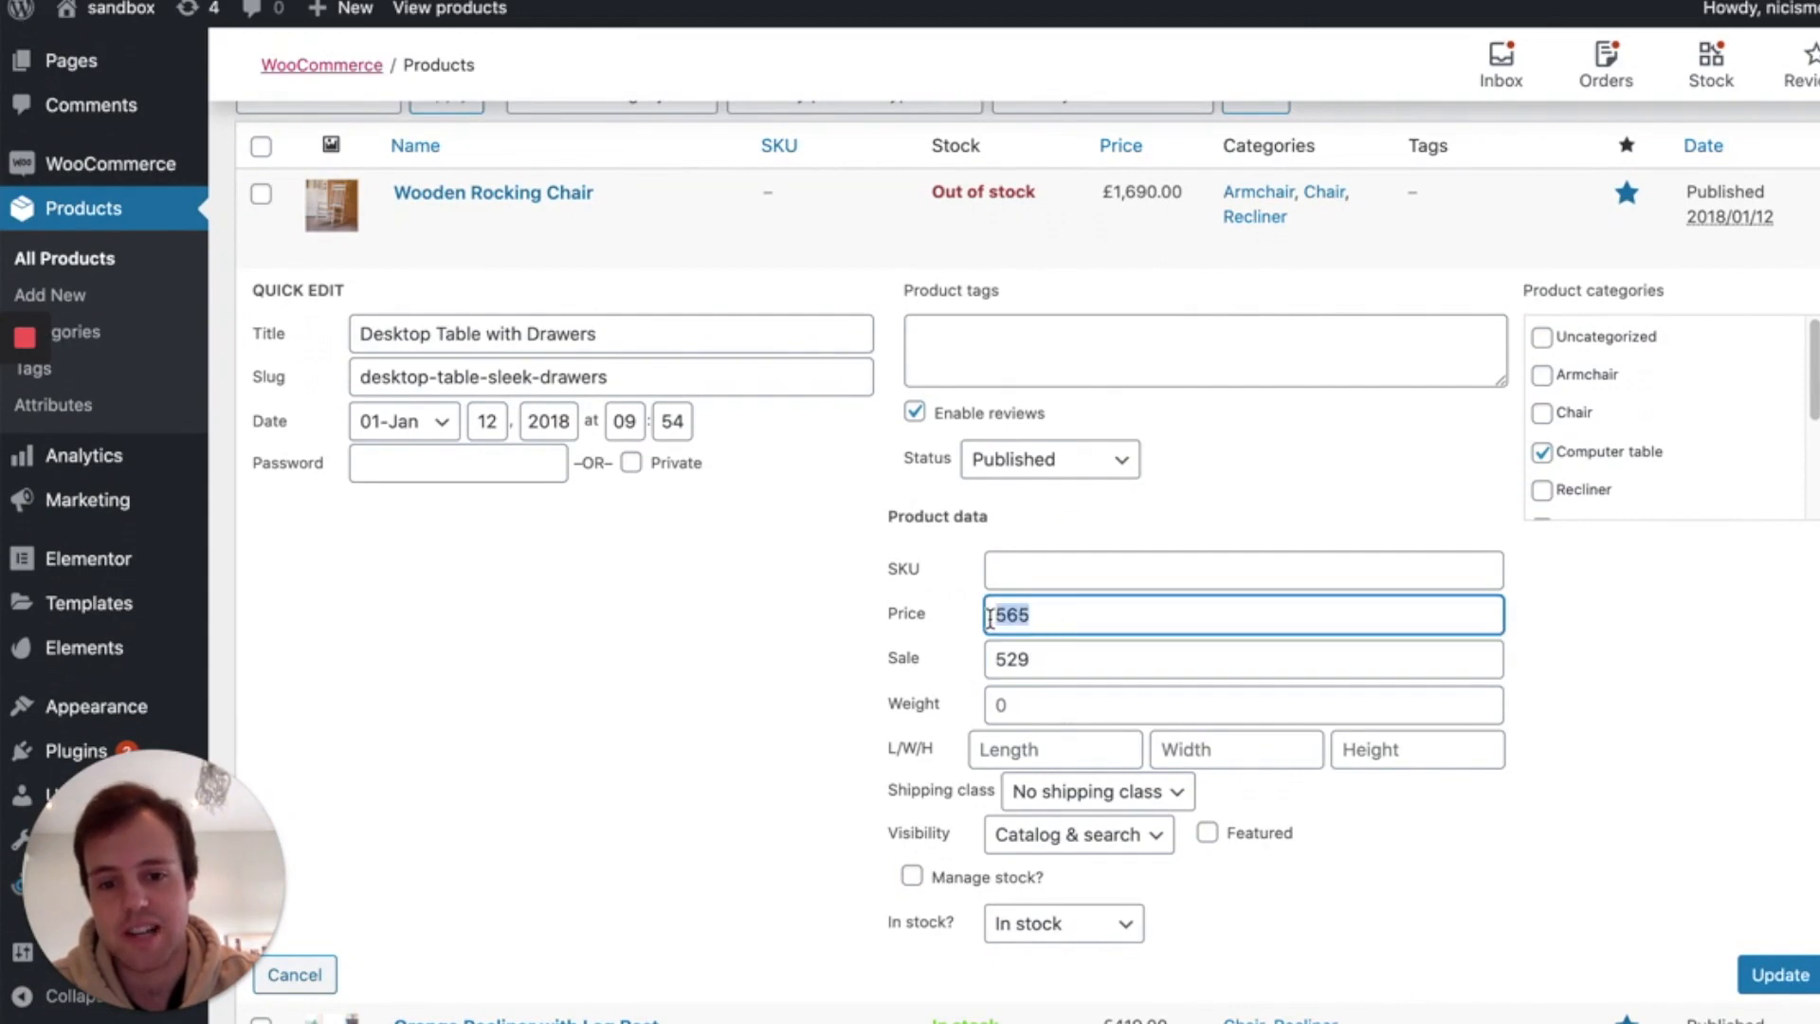
left_click(1033, 659)
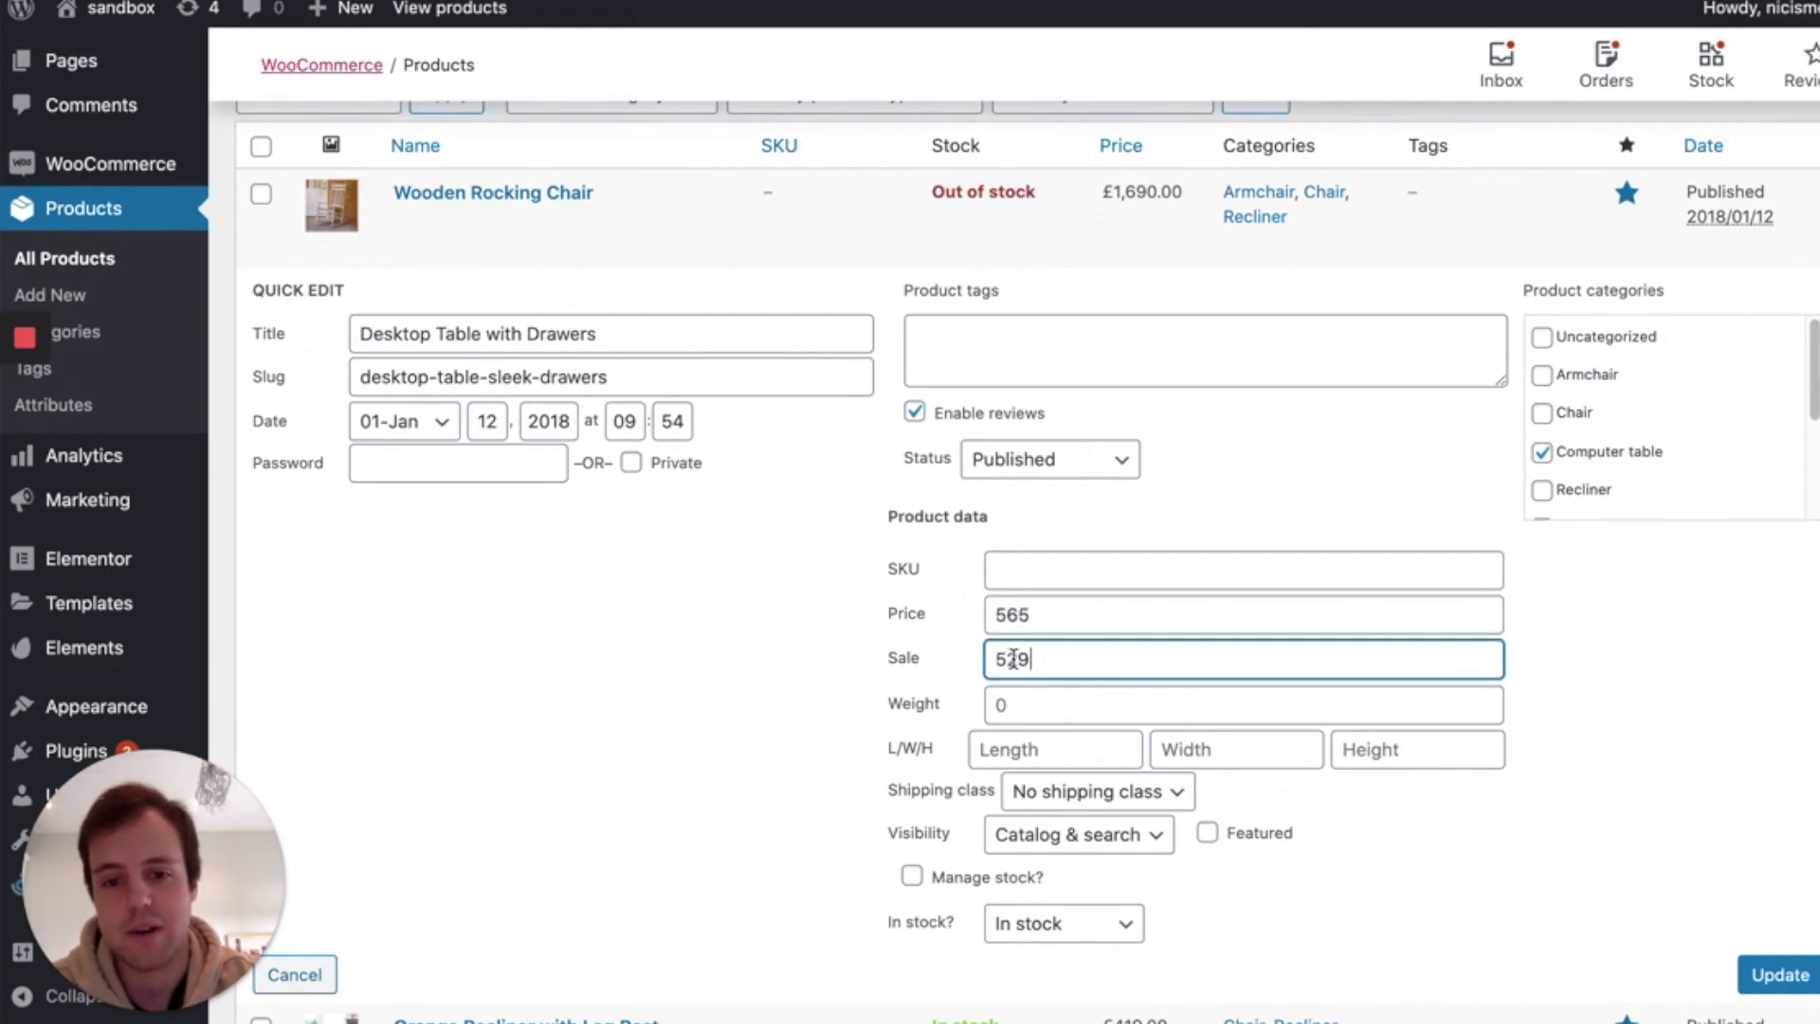
scroll(1134, 673, "down", 1)
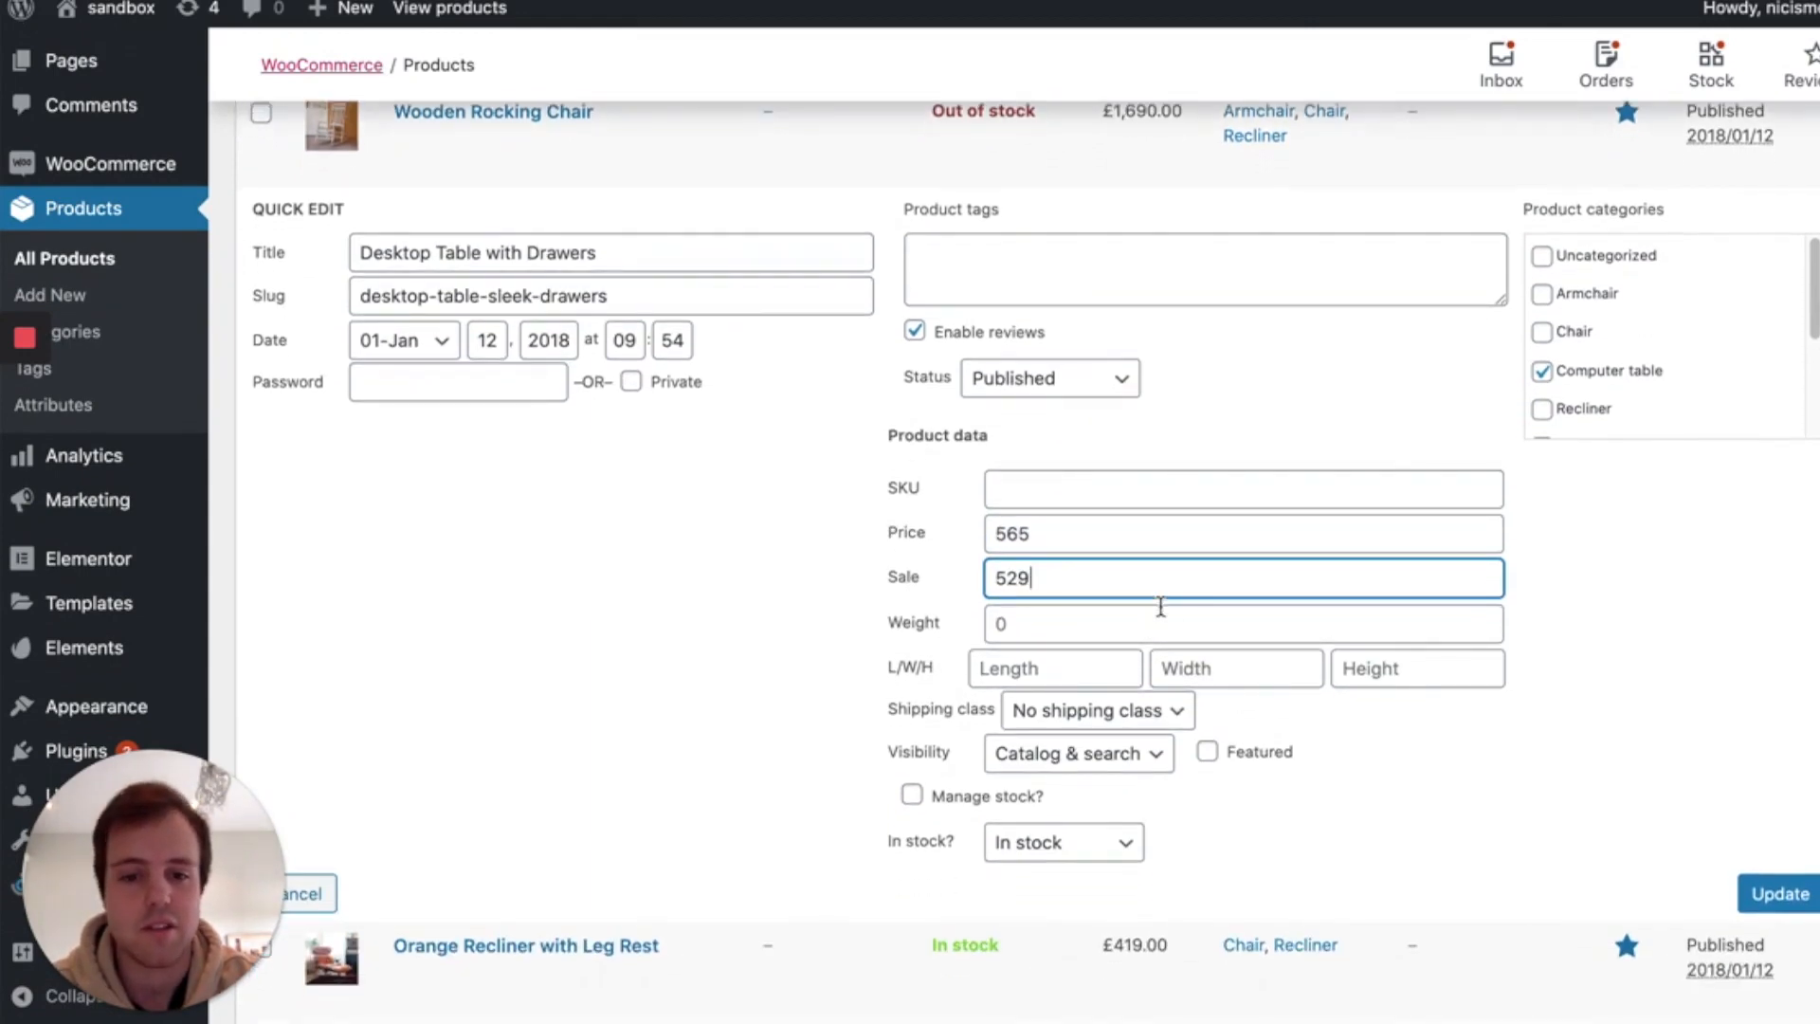
scroll(1226, 808, "down", 1)
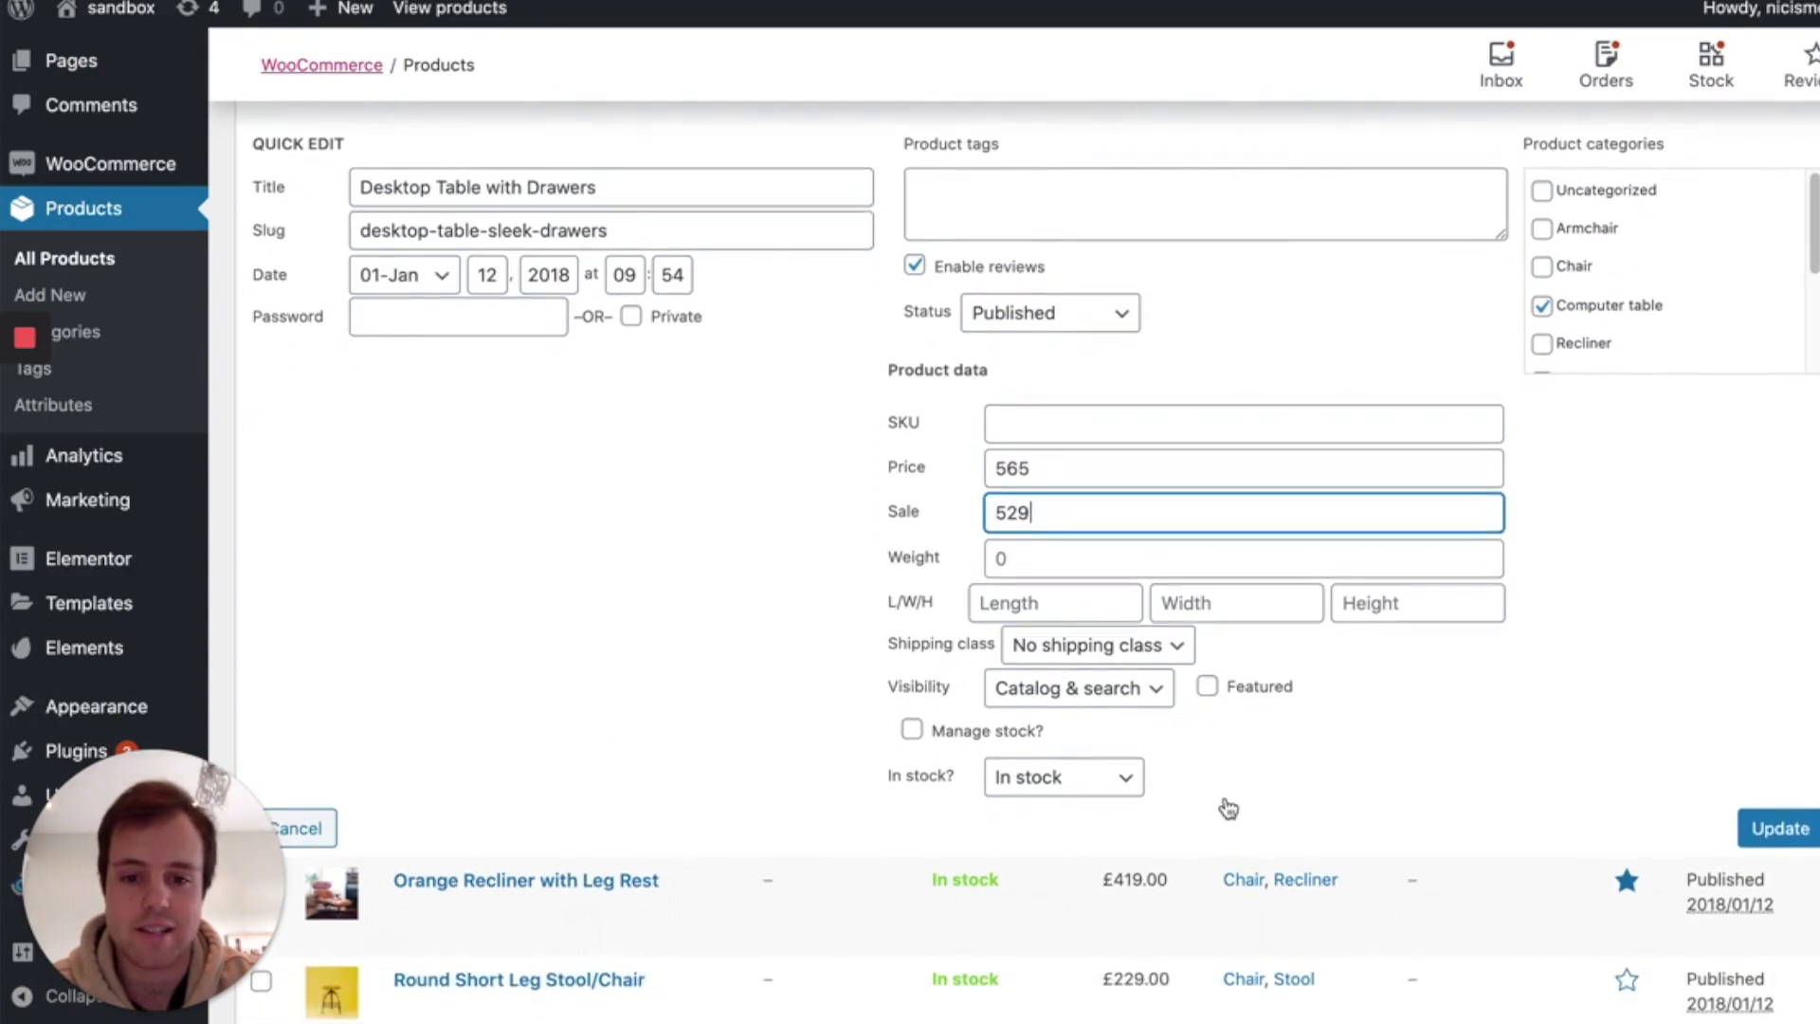
Set the stock status of Desktop Table with Drawers to Out of stock and update the product.
left_click(1126, 793)
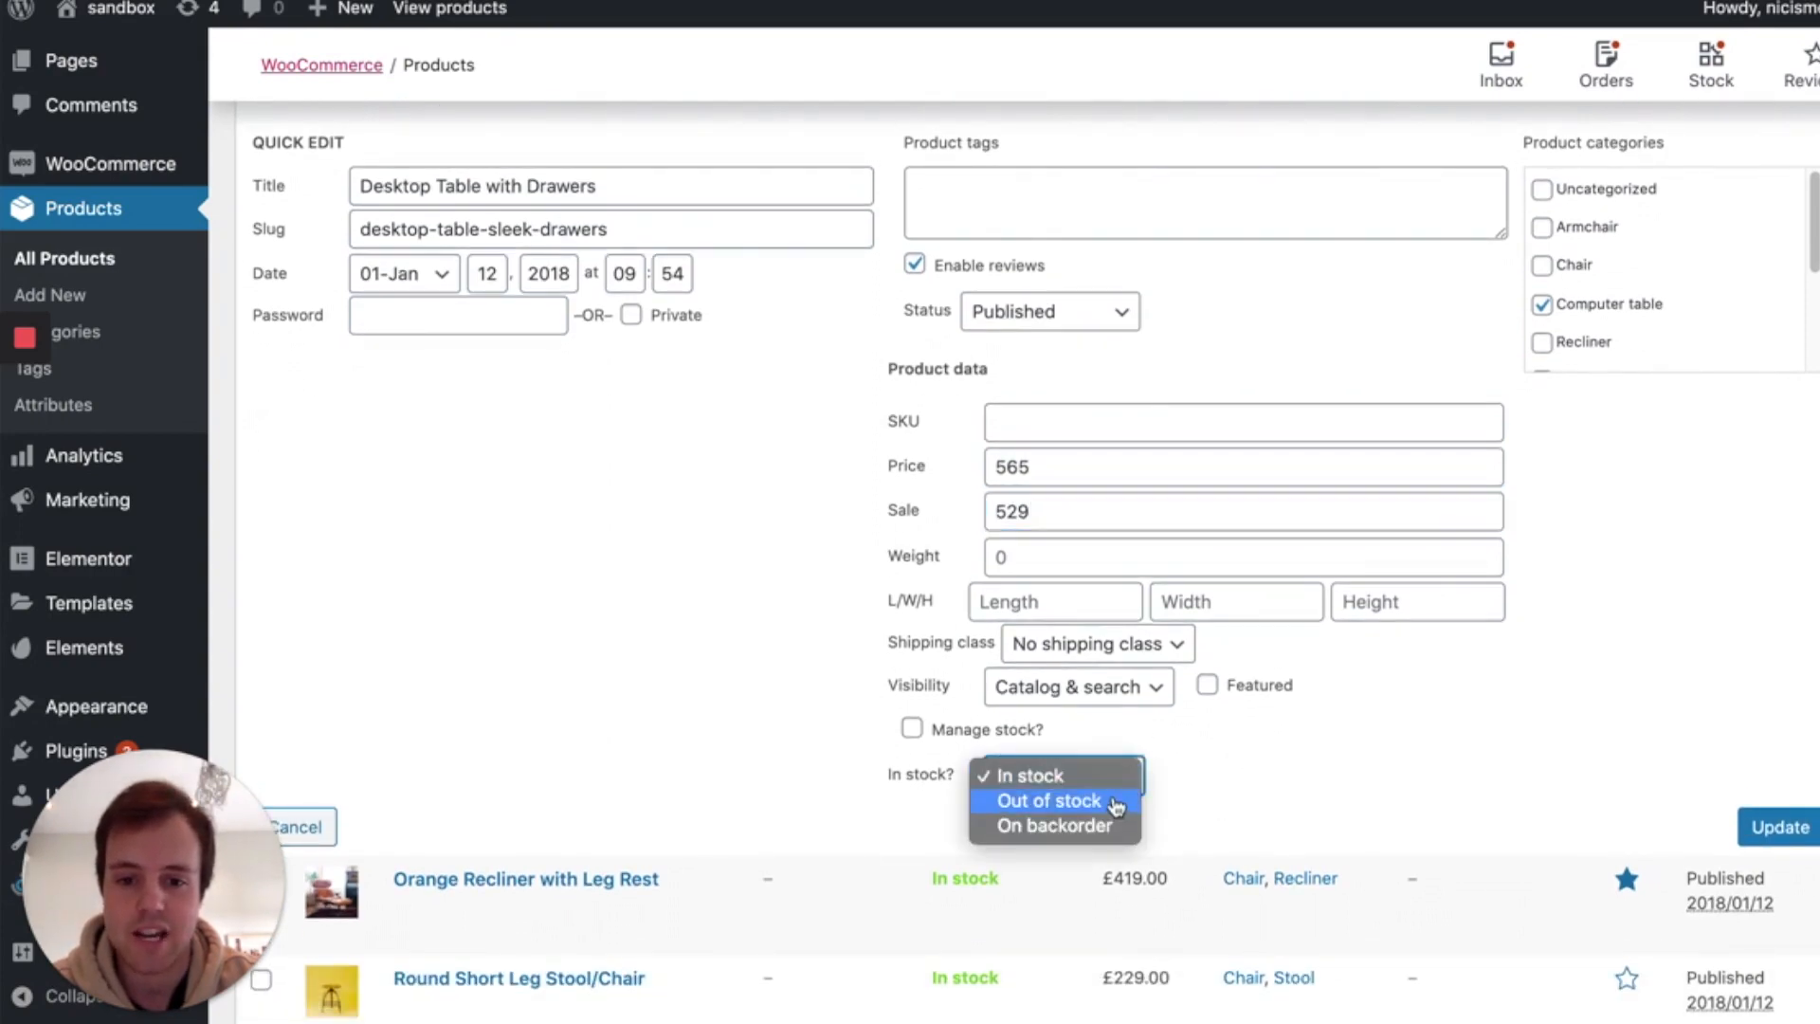
left_click(1115, 804)
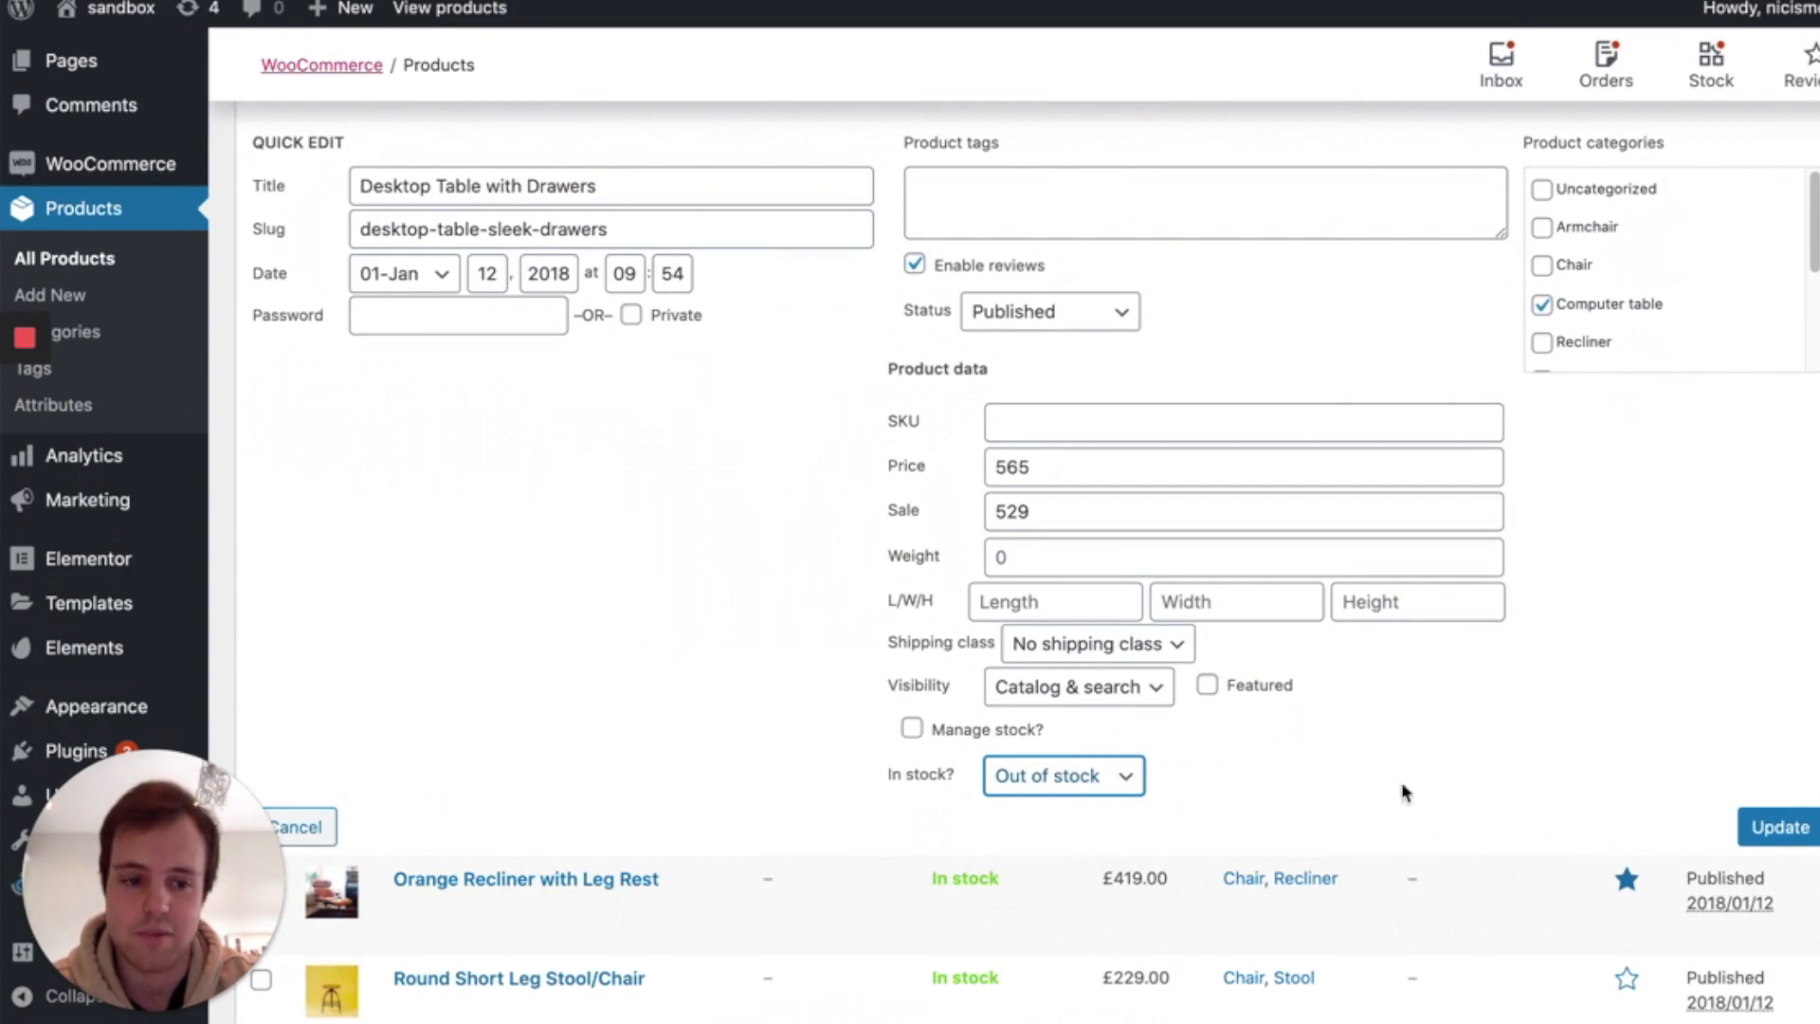
left_click(1770, 825)
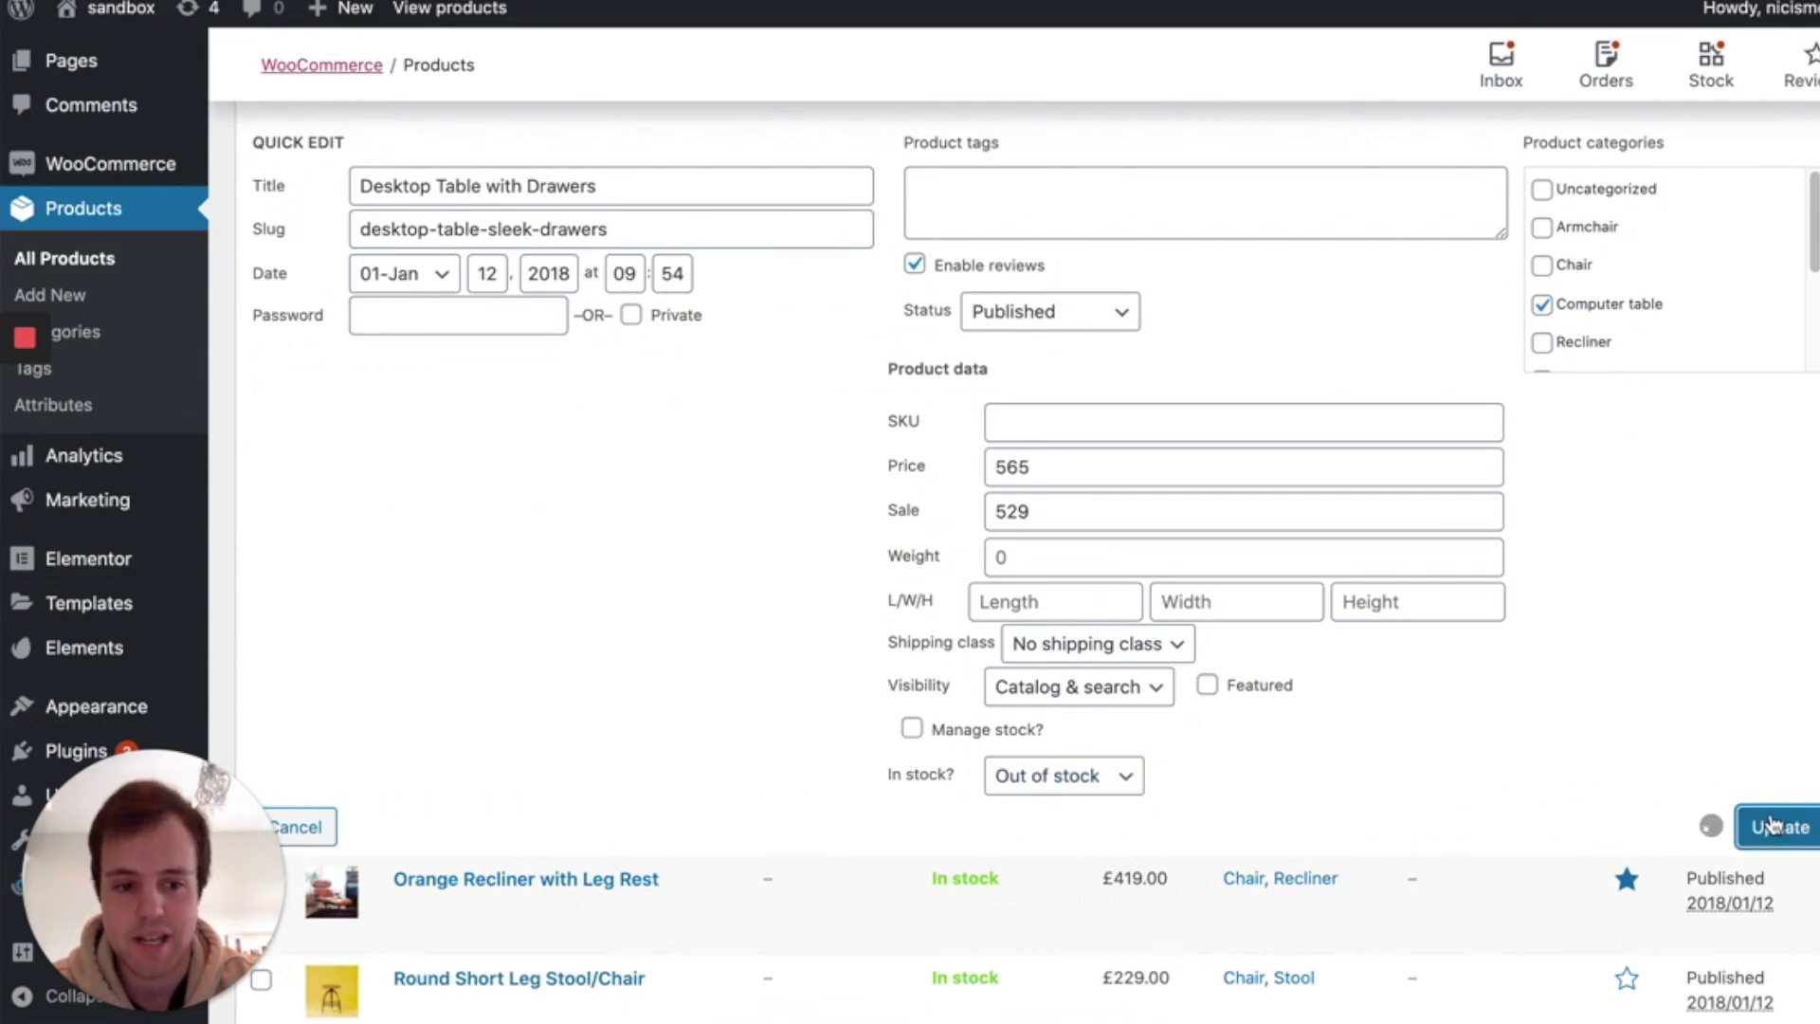
scroll(1289, 593, "up", 3)
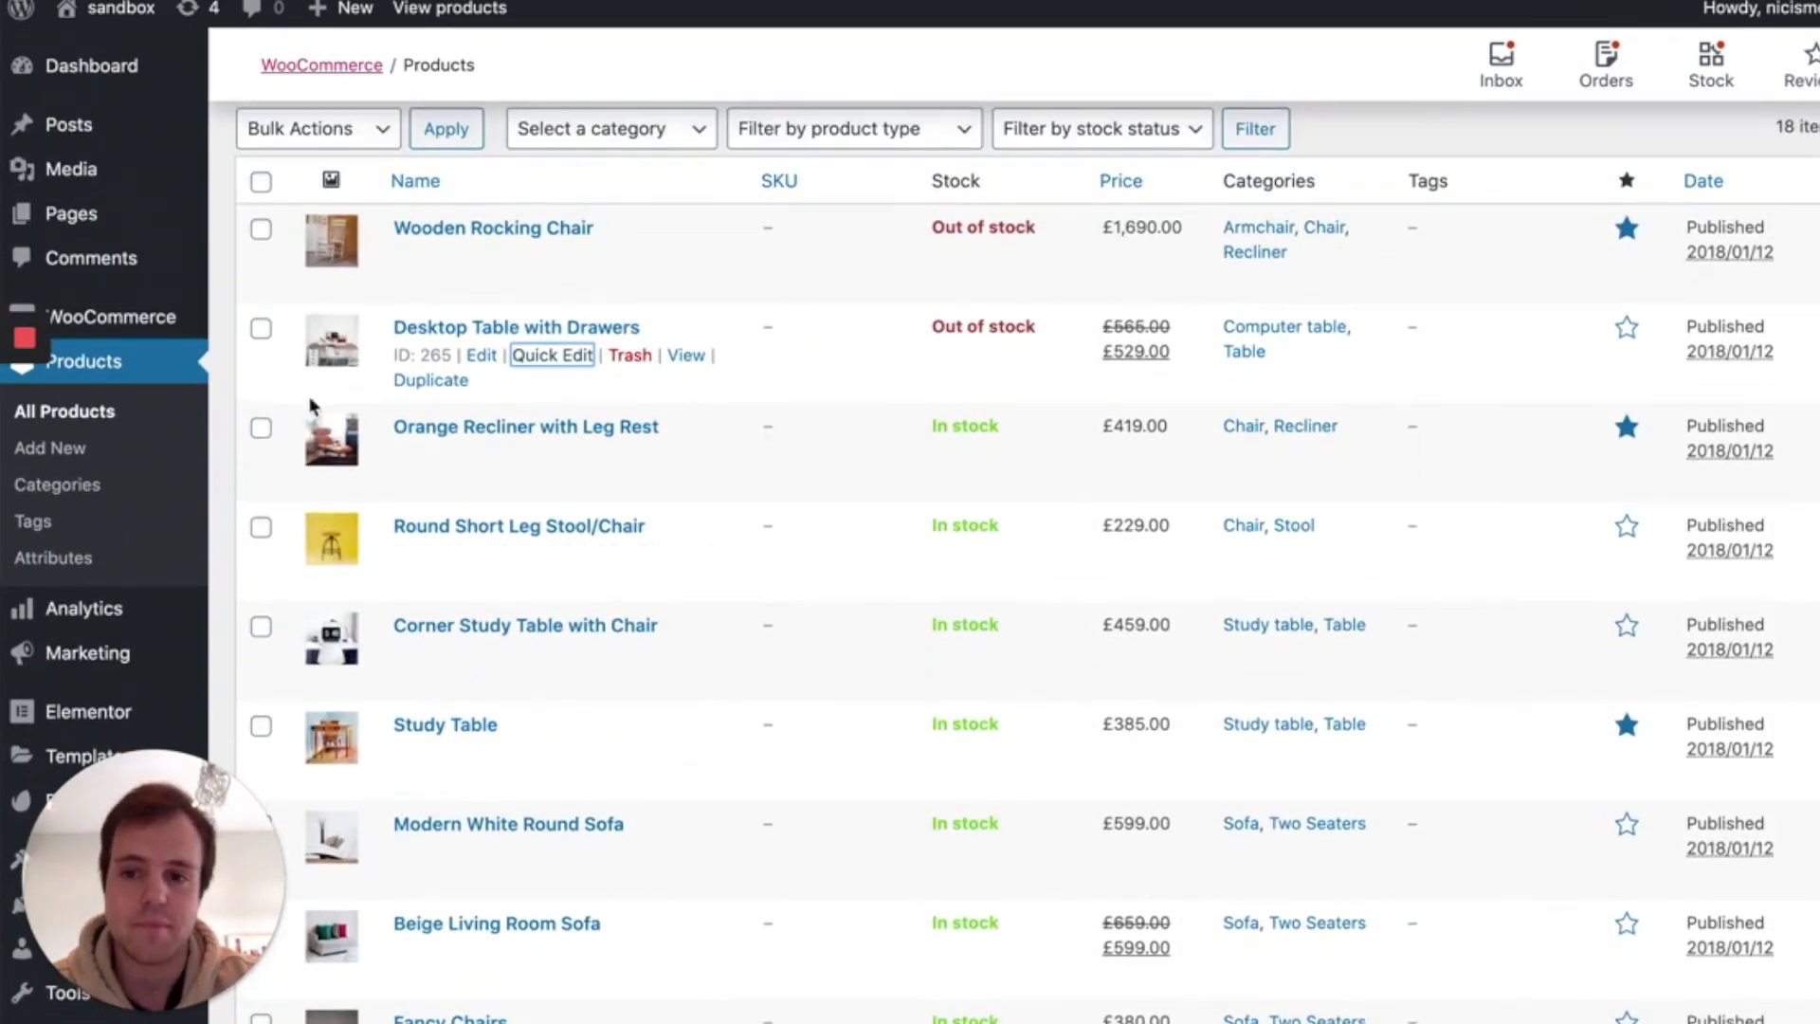
Open Orange Recliner with Leg Rest for full editing and look through its description, product data and short description.
left_click(481, 455)
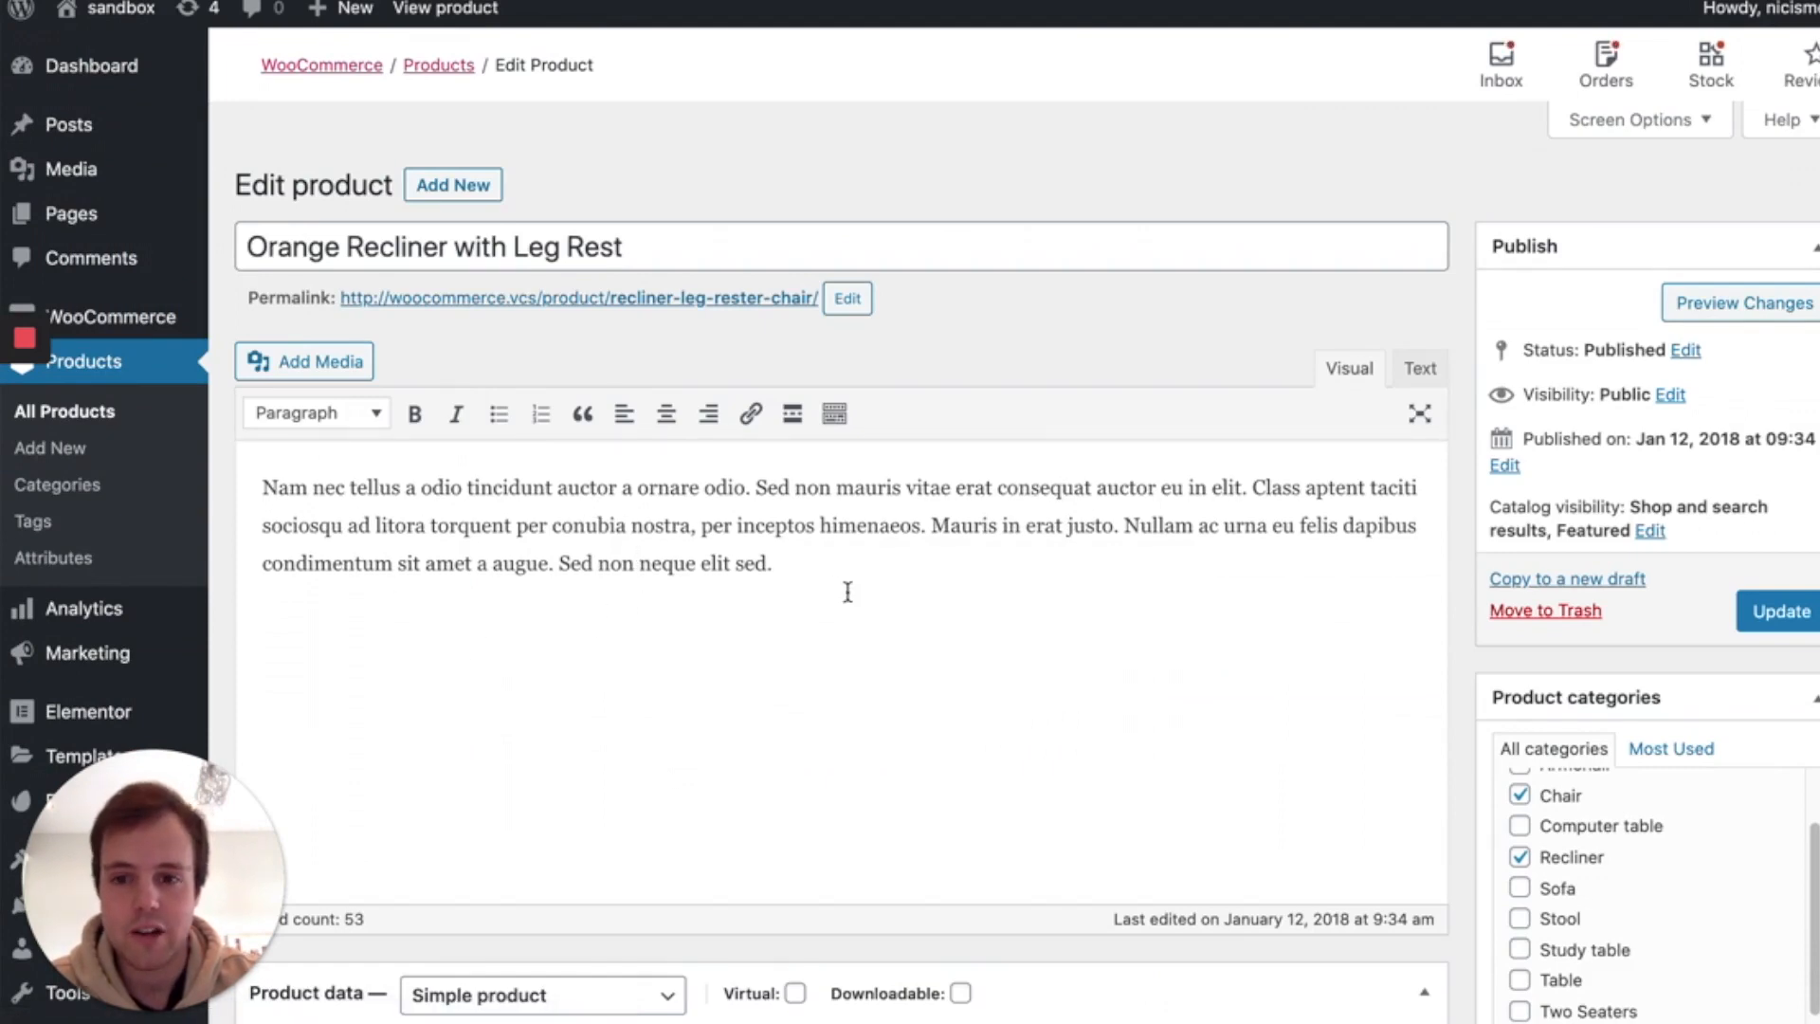
scroll(847, 591, "down", 4)
scroll(848, 592, "up", 3)
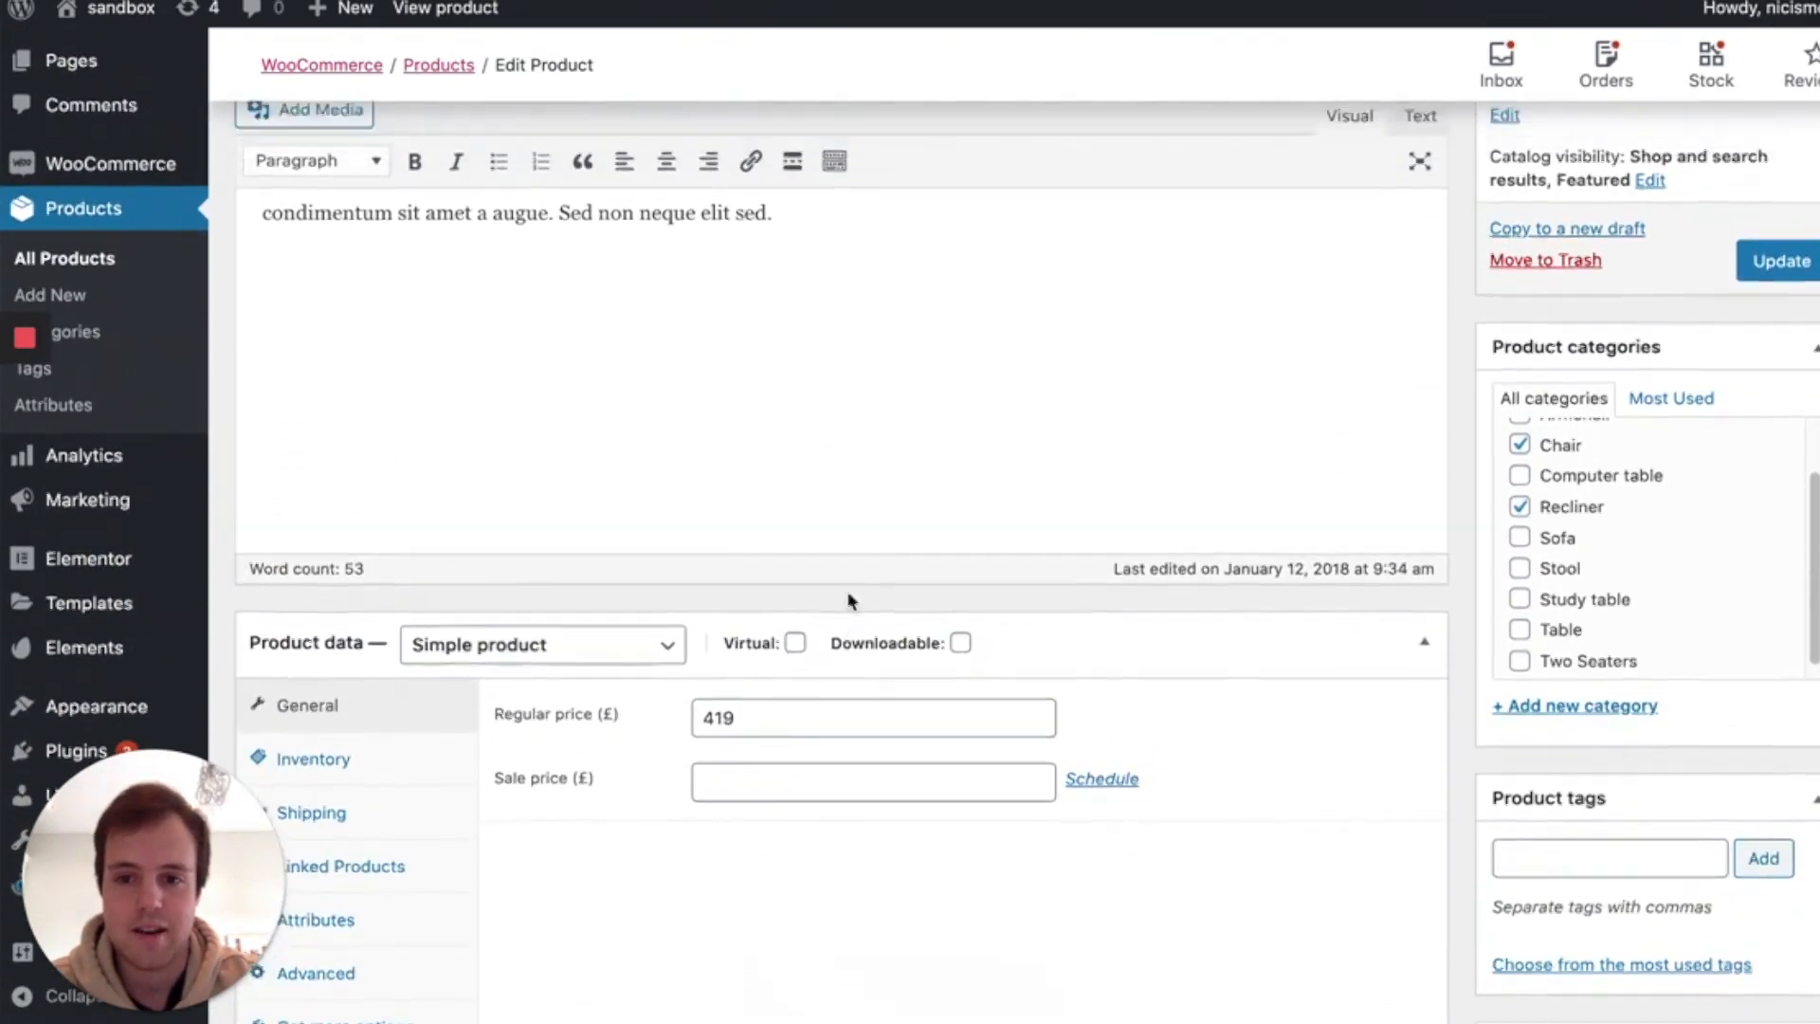
scroll(848, 591, "down", 9)
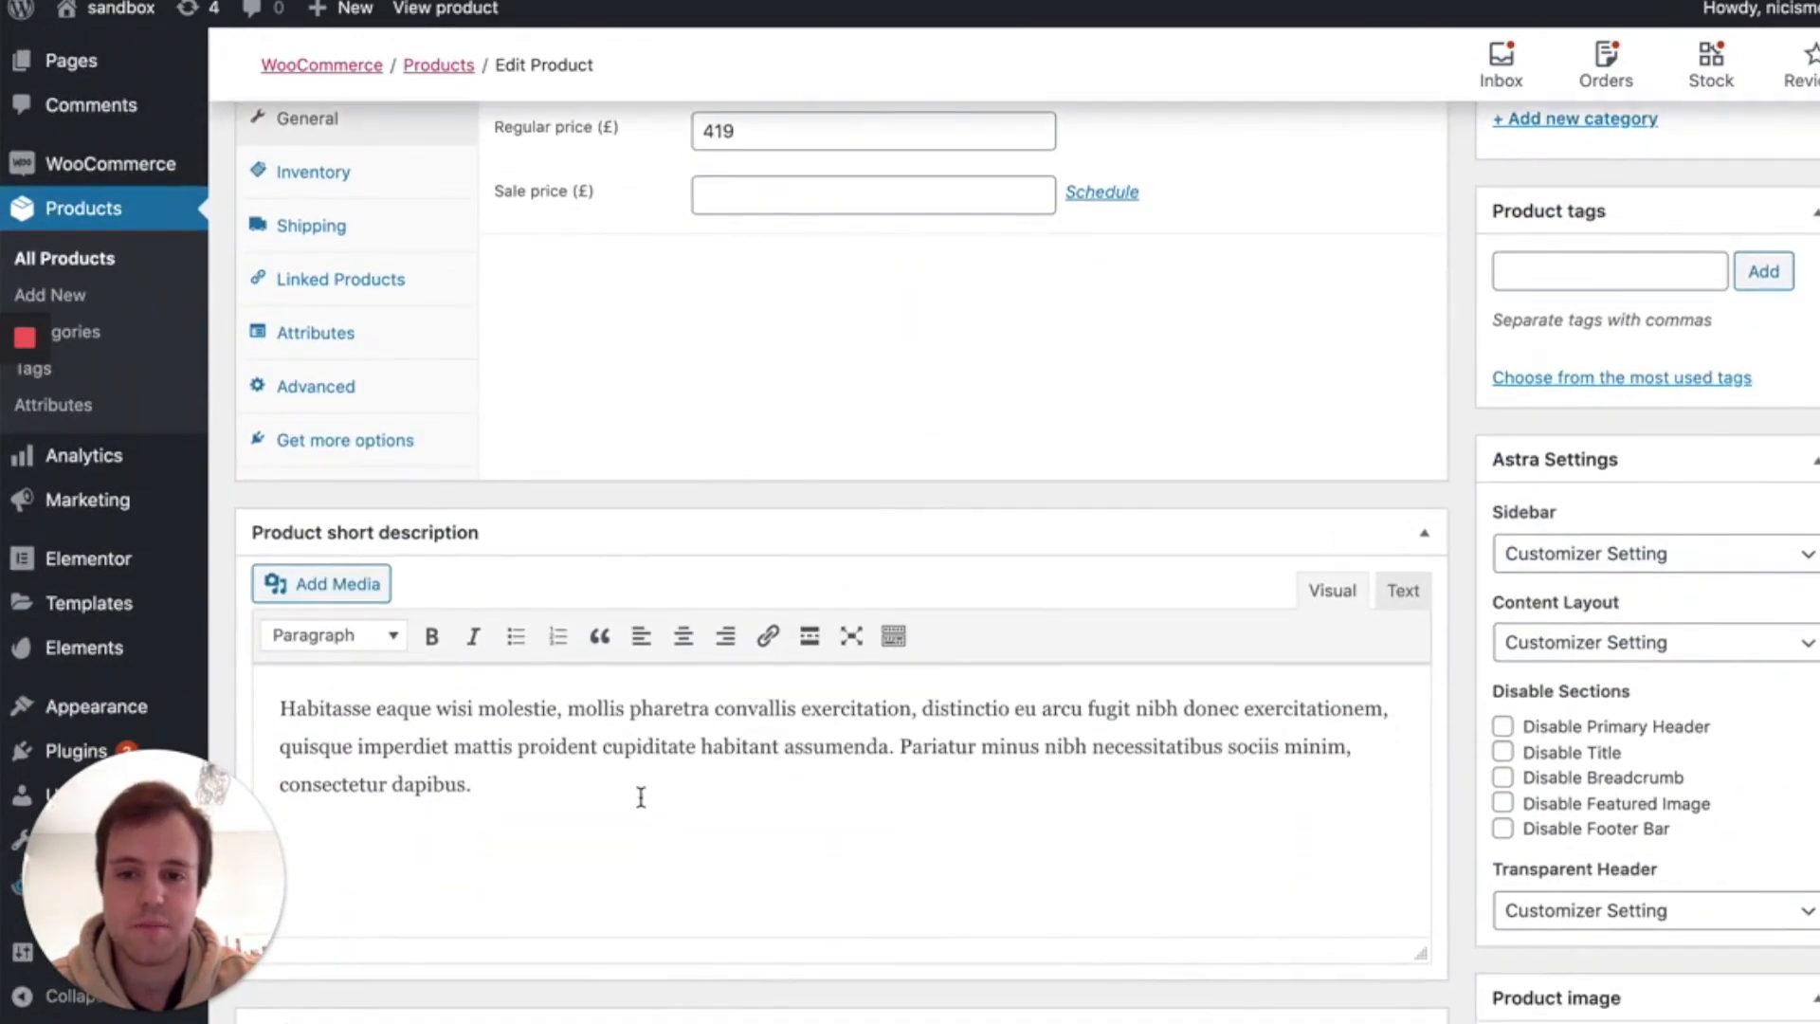
scroll(640, 797, "up", 6)
scroll(641, 800, "down", 2)
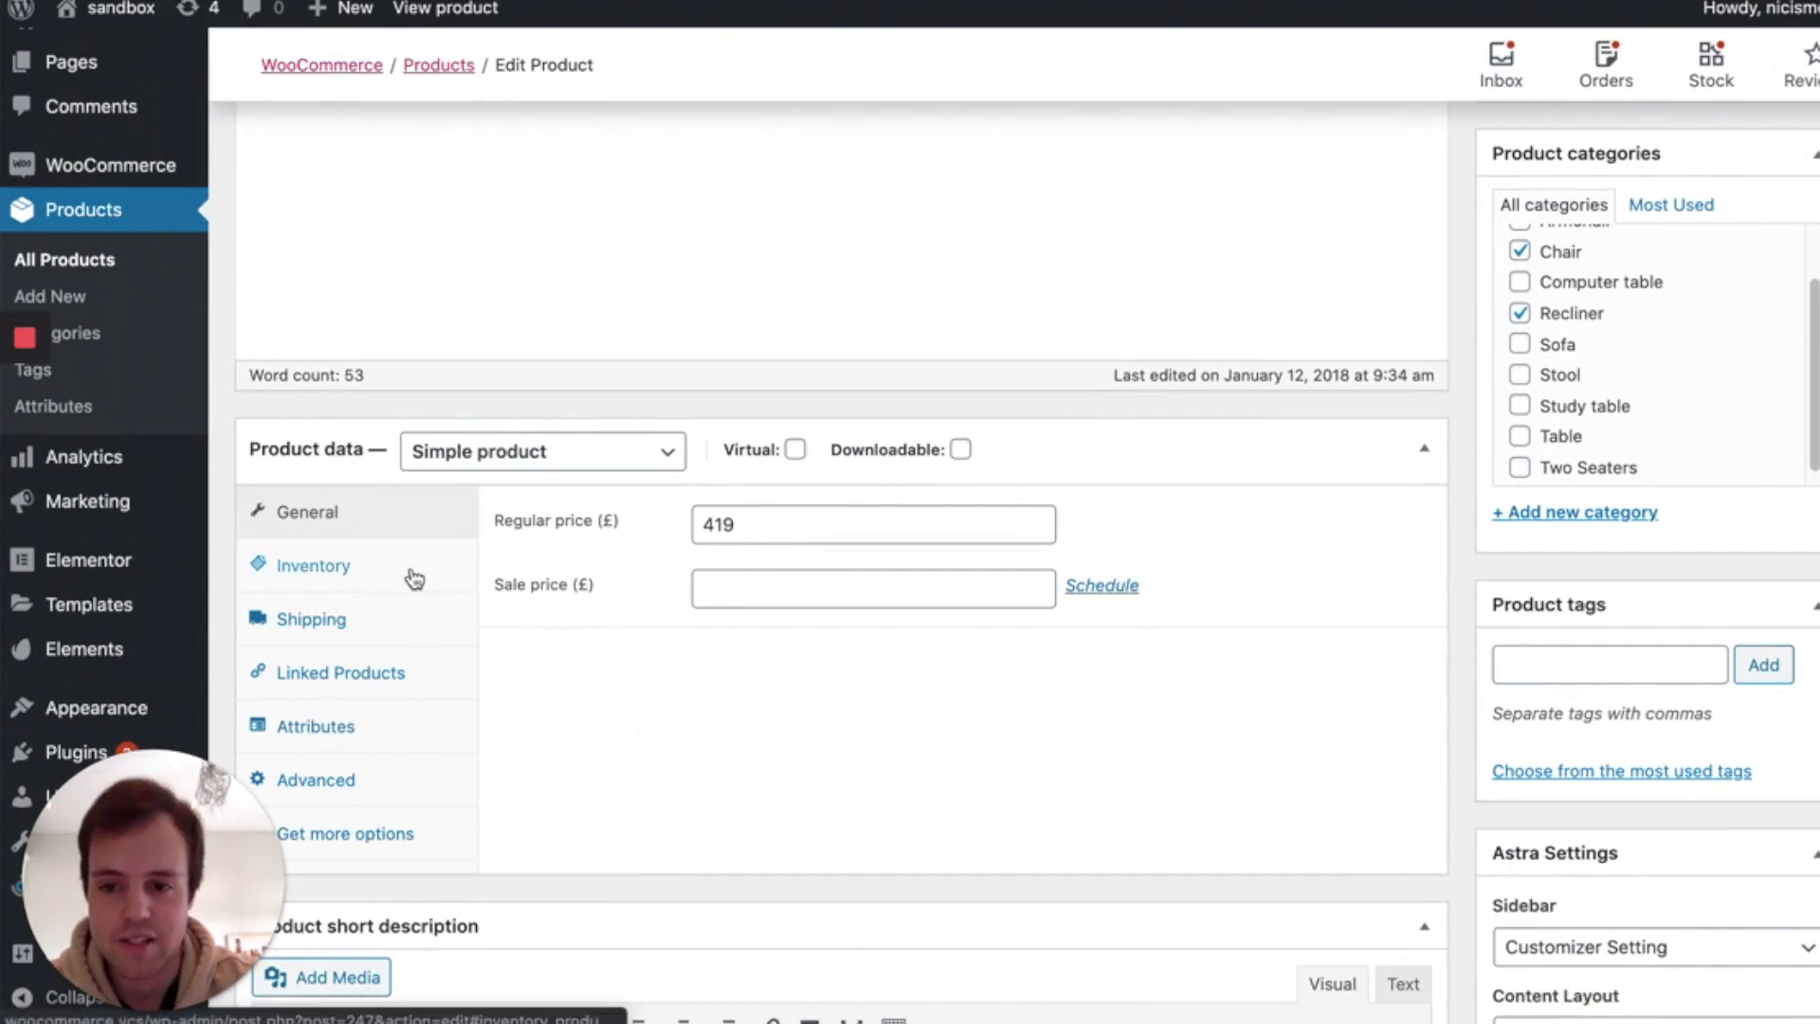
Enable product-level stock management for the recliner and set its stock quantity to 90.
left_click(455, 568)
left_click(701, 584)
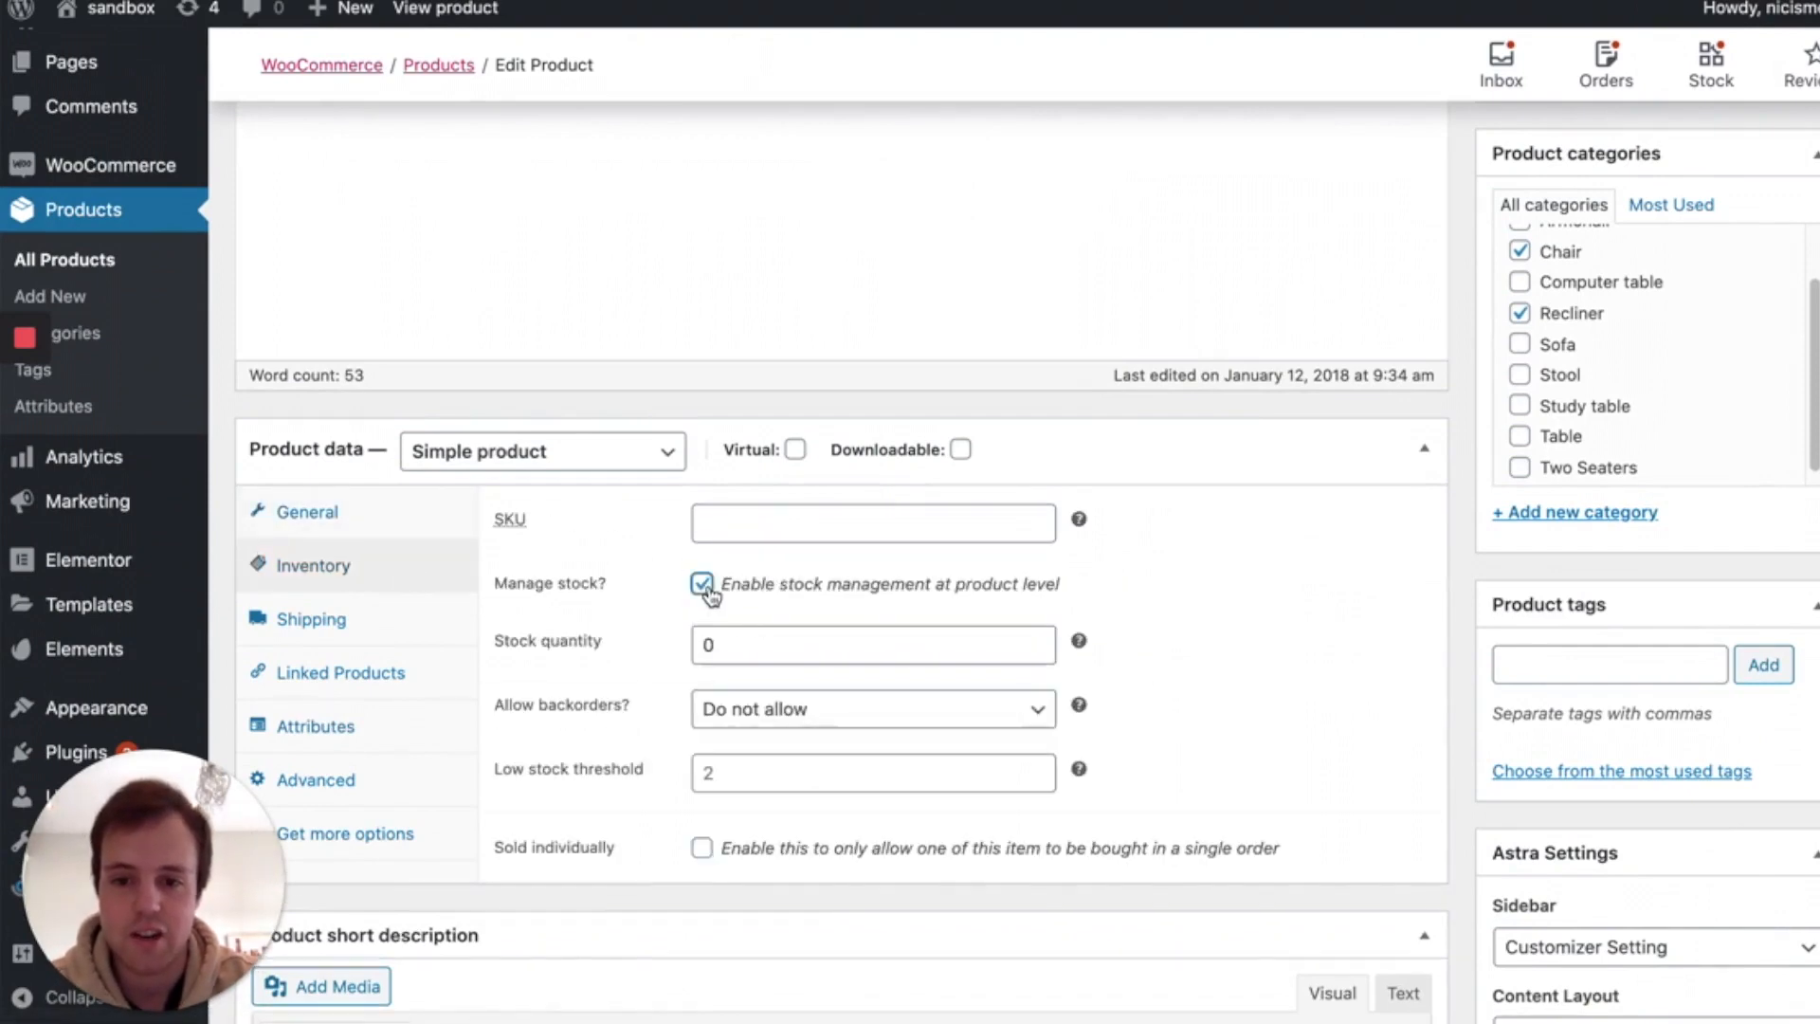
left_click(709, 644)
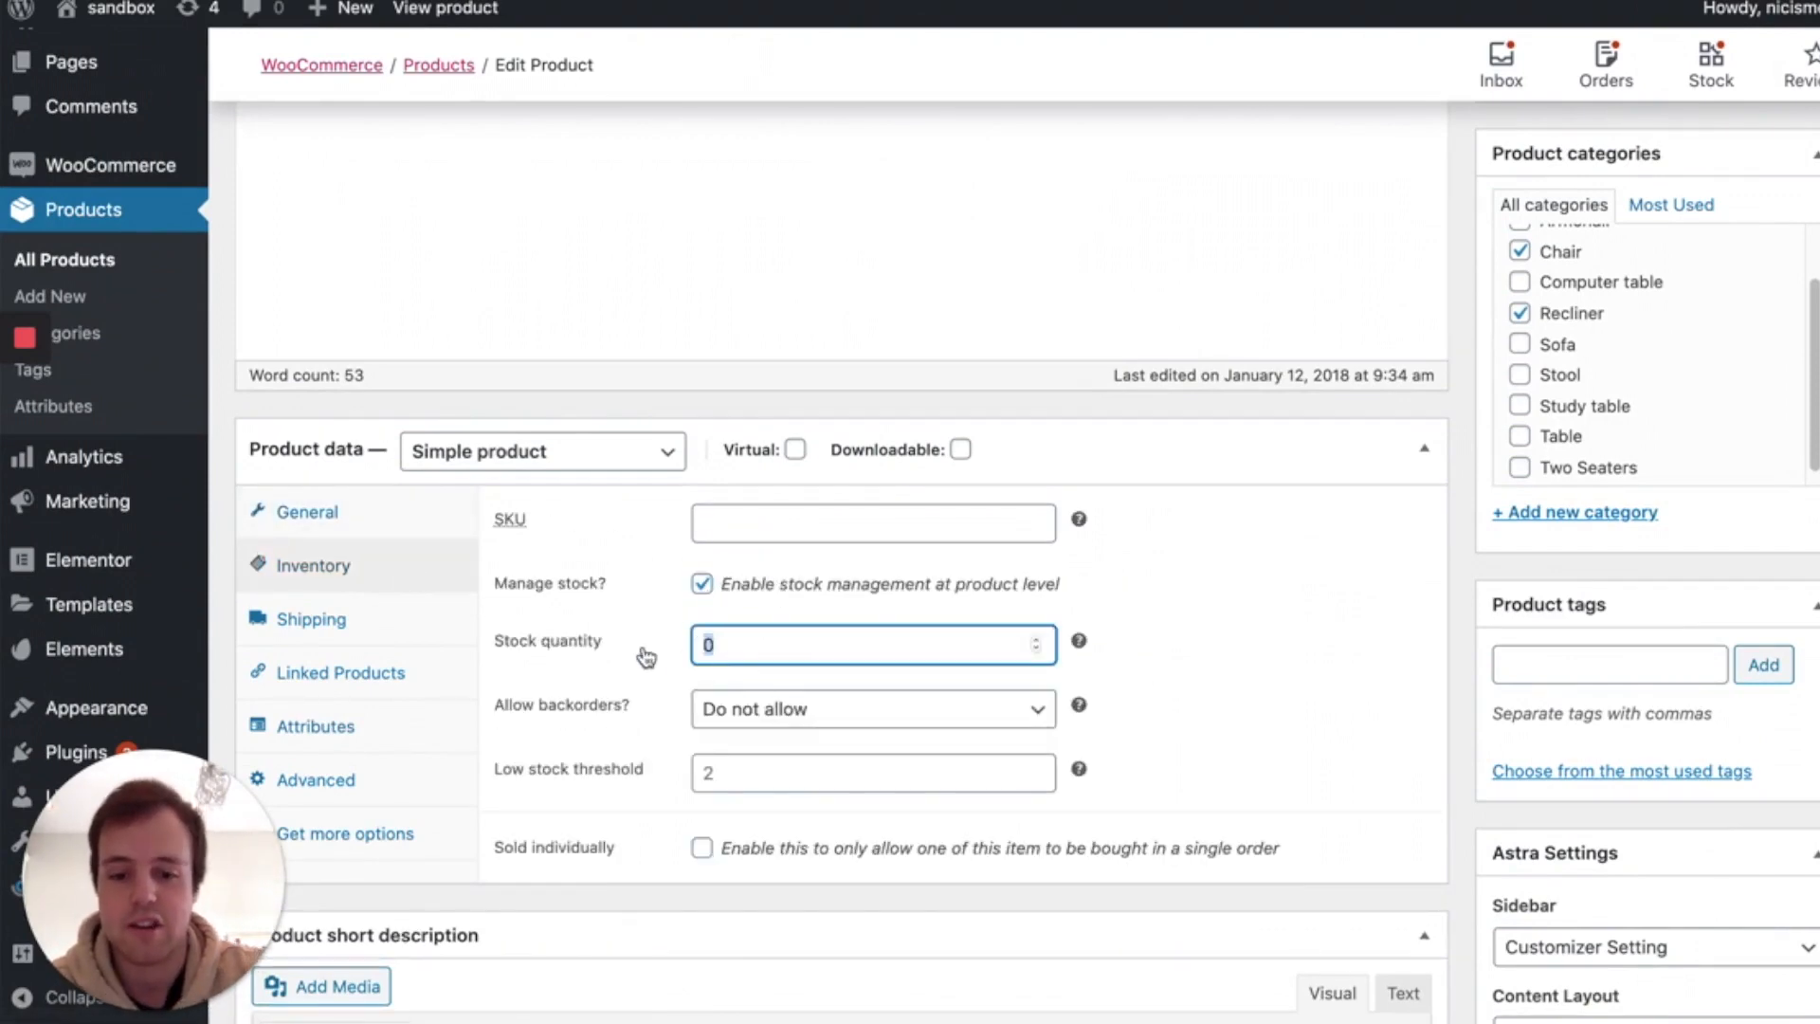
type("90")
left_click(1180, 652)
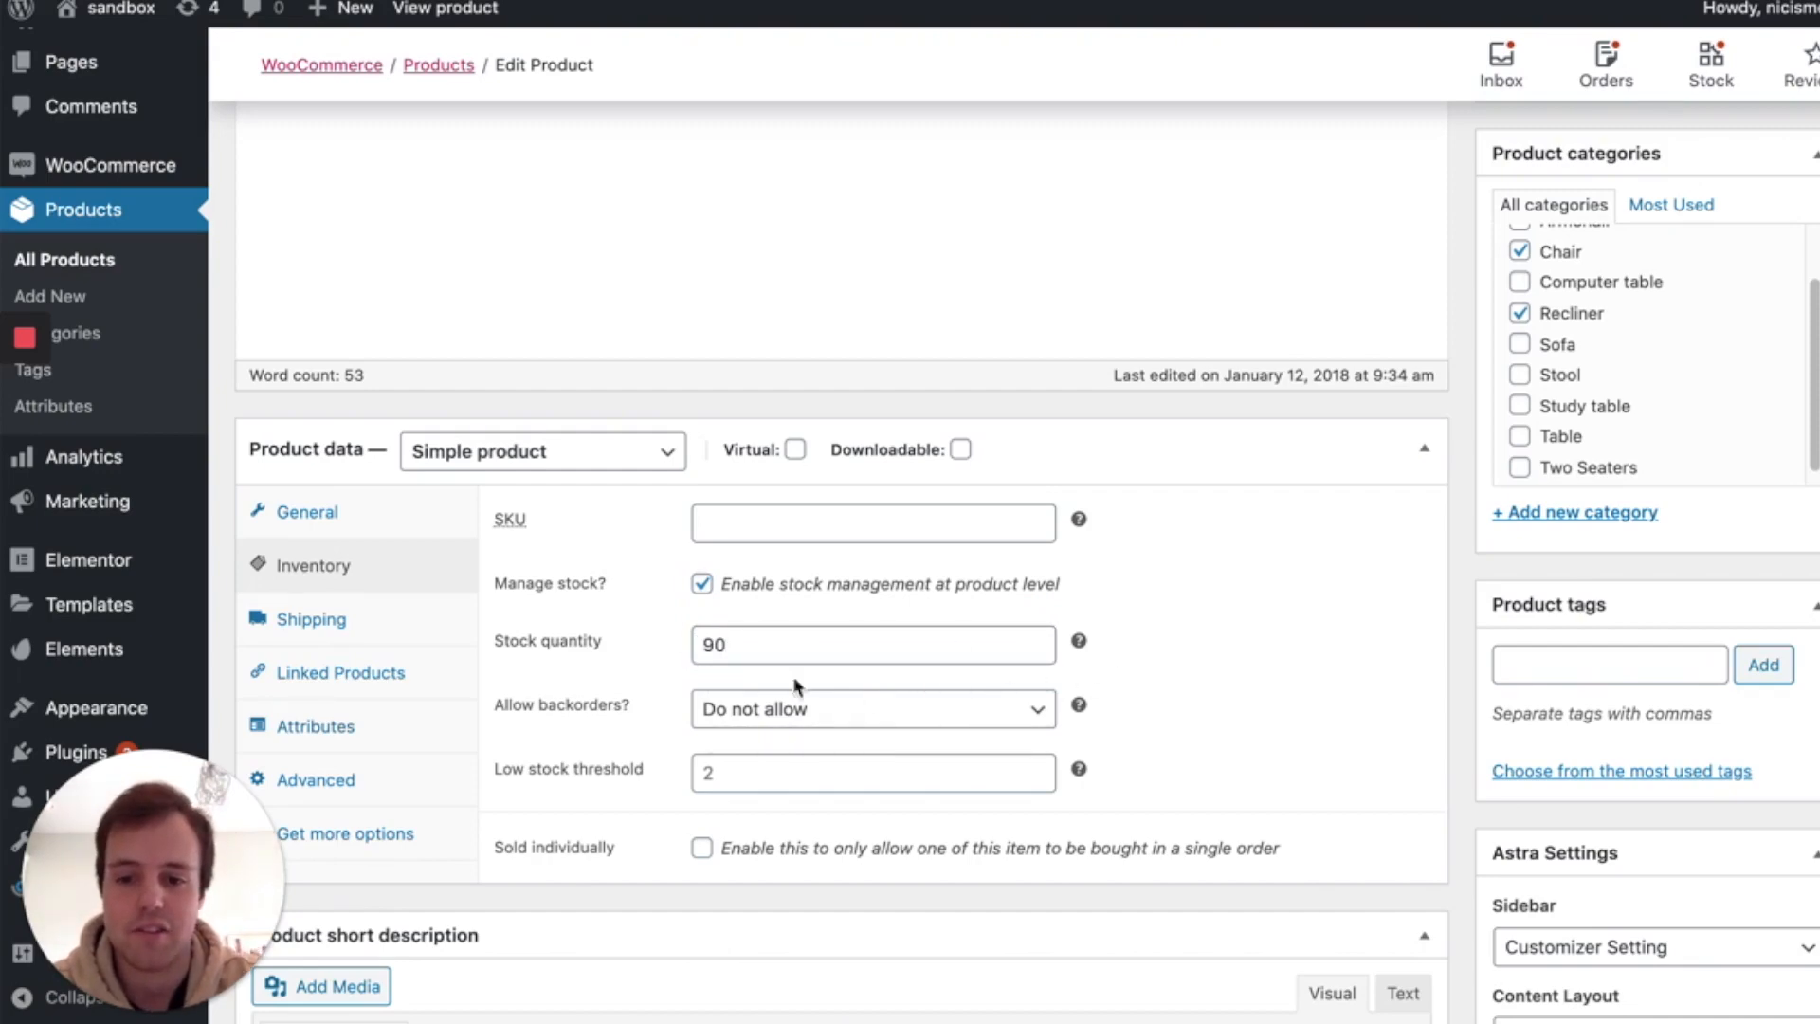
Examine the recliner's remaining settings, product tags and categories, trying out the category selection while keeping Chair and Recliner assigned.
scroll(592, 649, "down", 2)
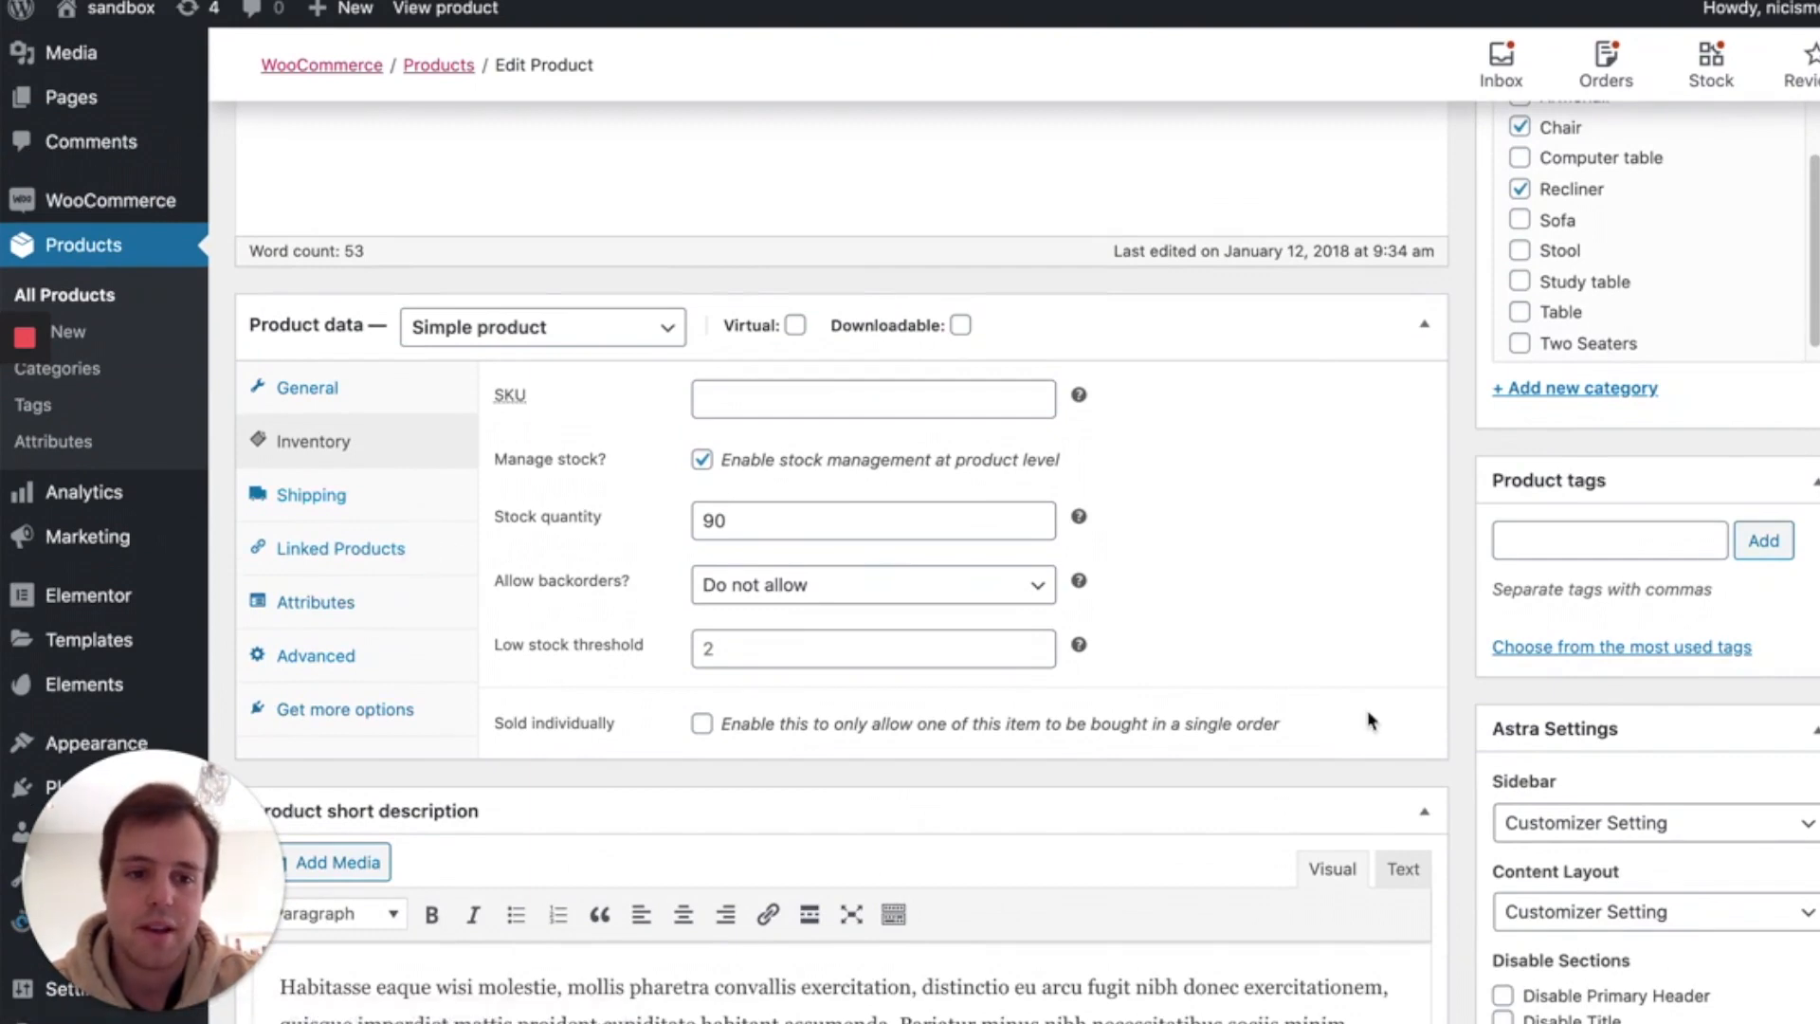
scroll(1370, 716, "down", 3)
scroll(1370, 706, "up", 3)
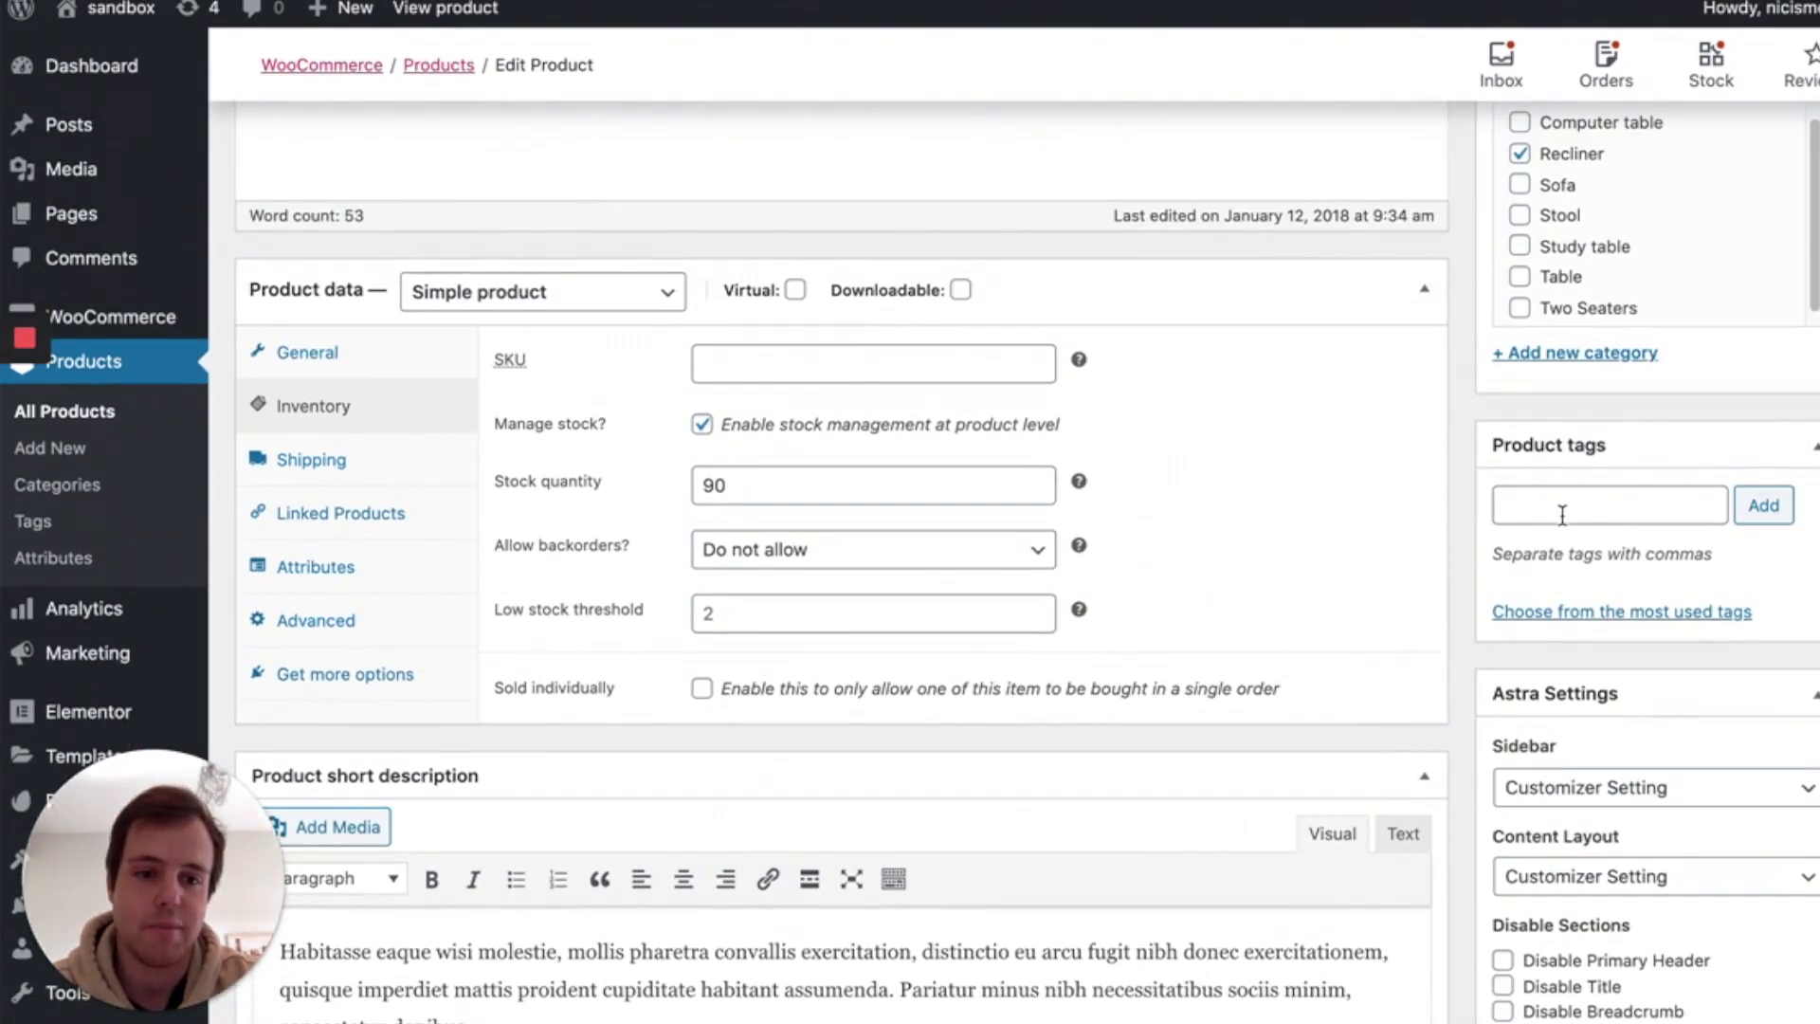
scroll(1564, 512, "up", 4)
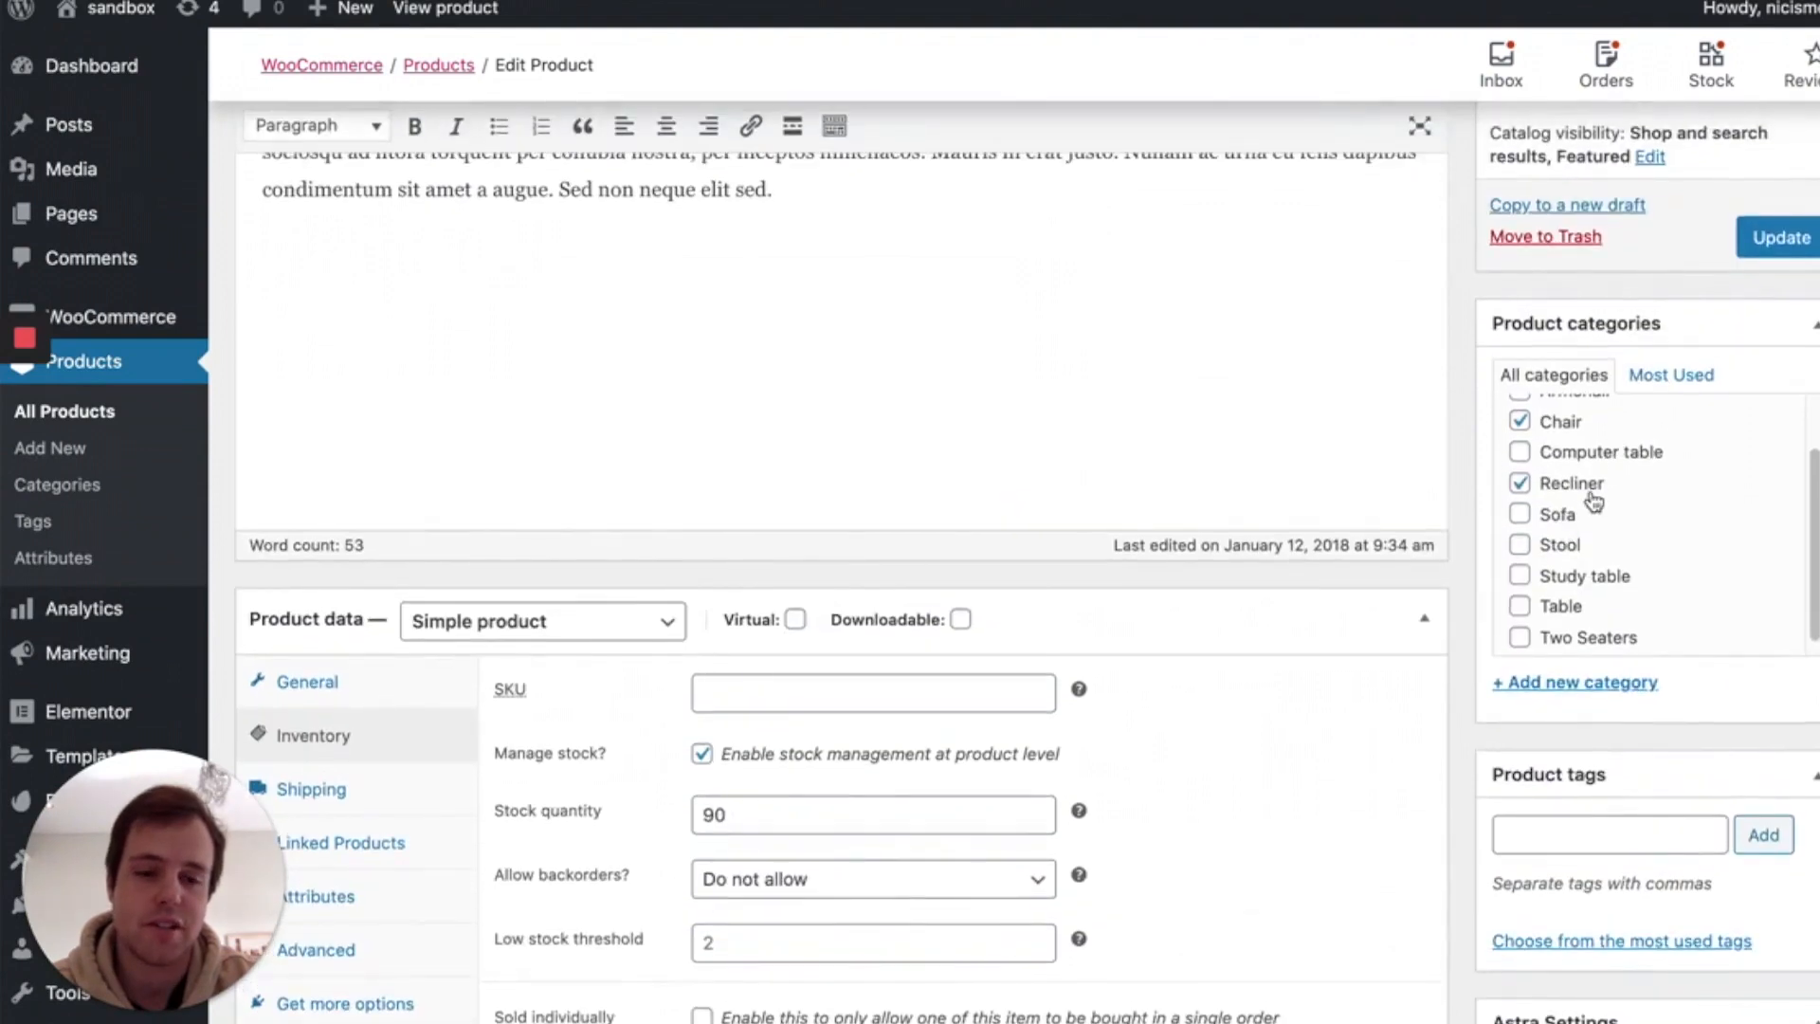
scroll(1592, 502, "up", 2)
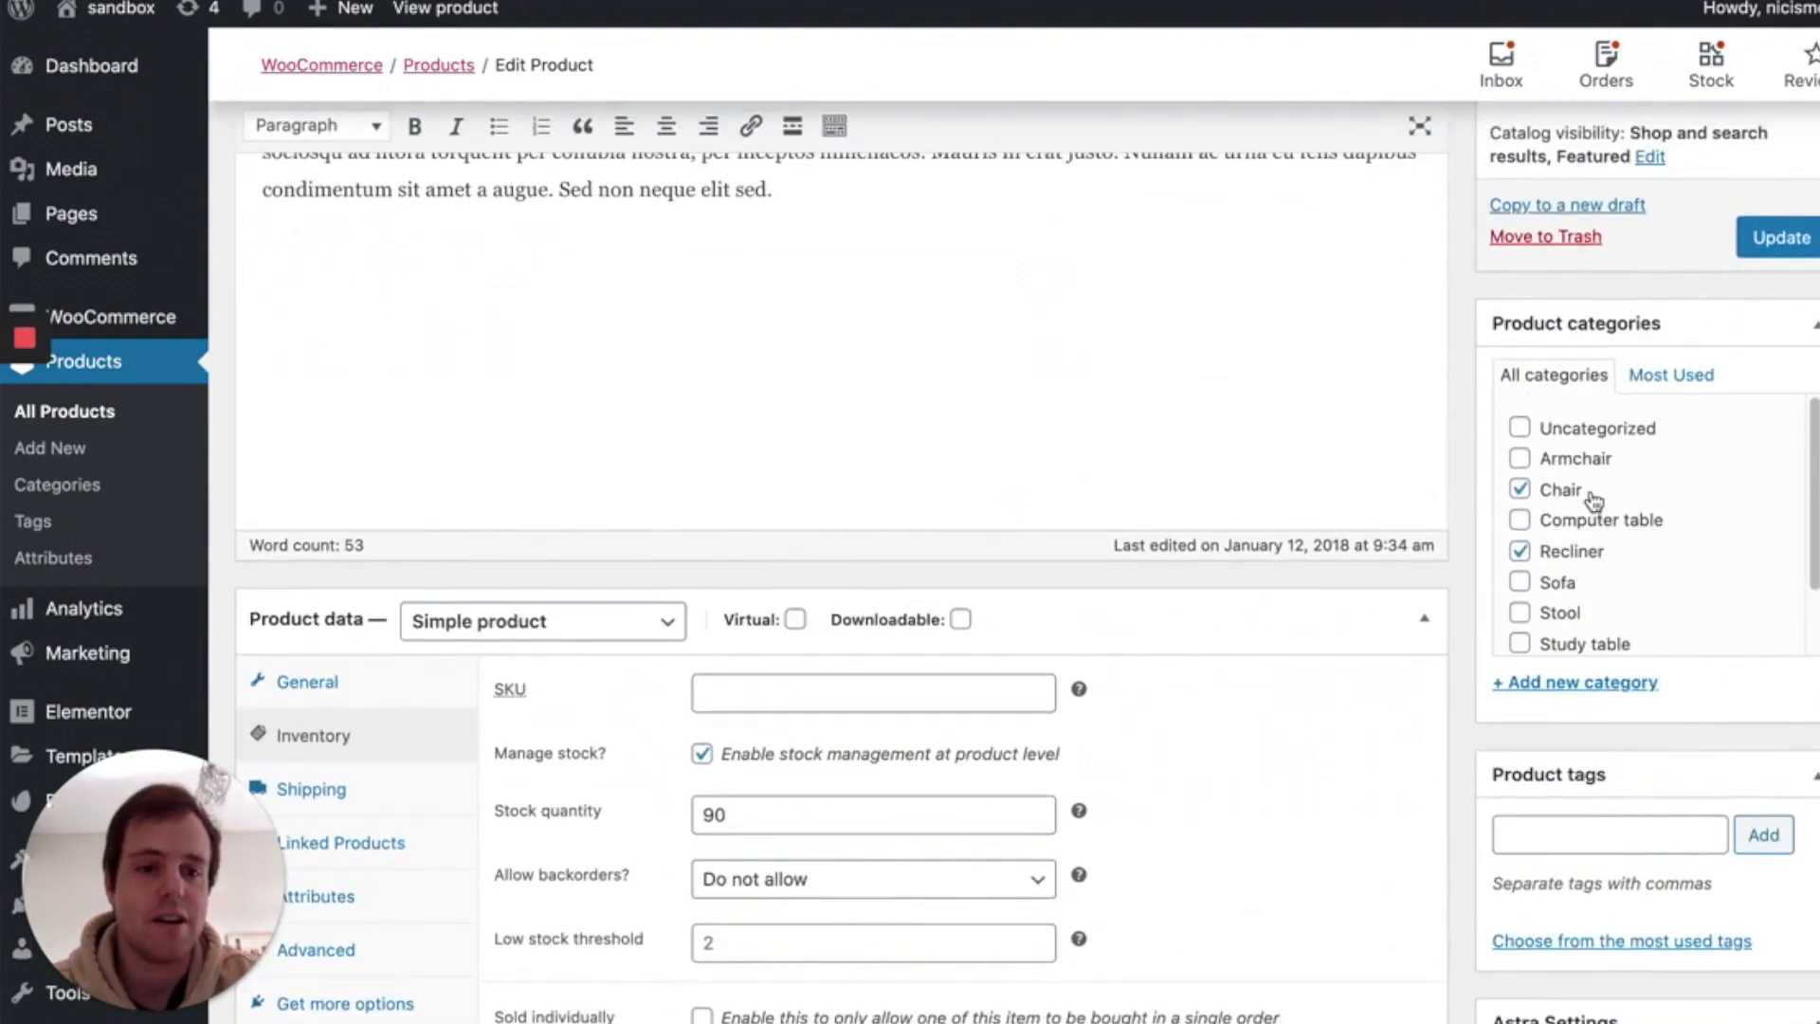
left_click(1519, 552)
scroll(1519, 559, "up", 1)
left_click(1520, 567)
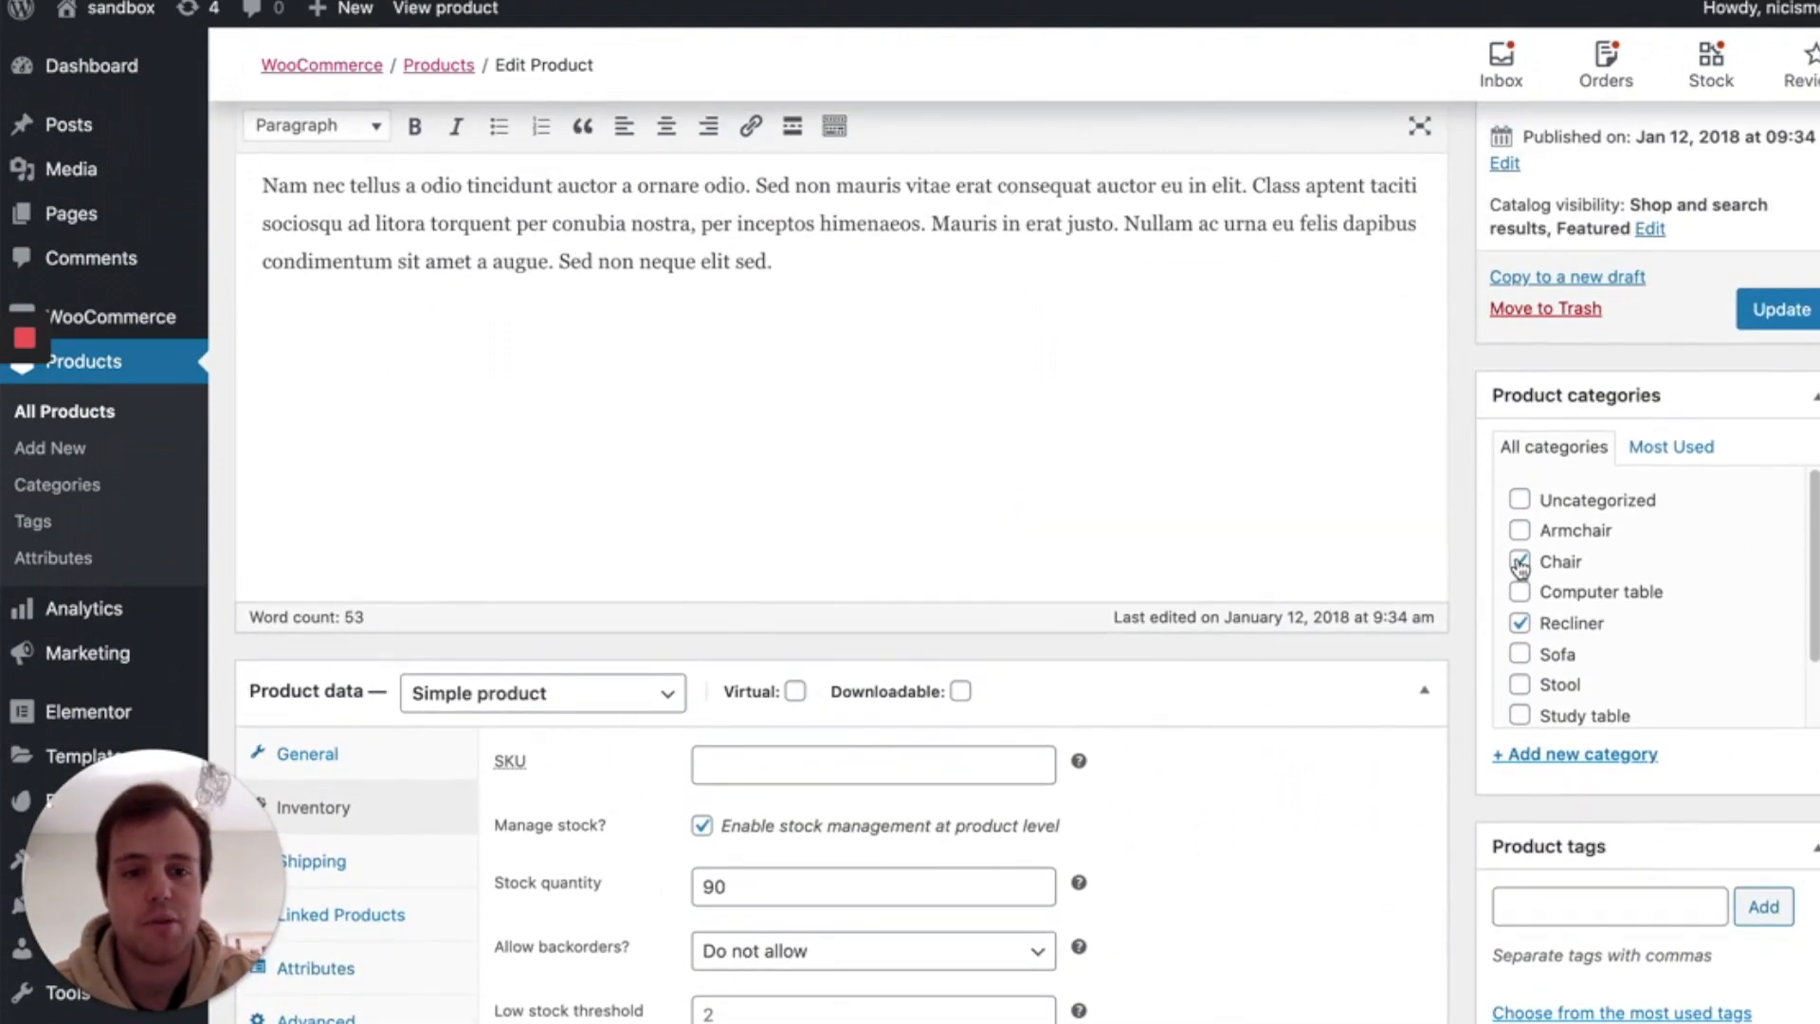
Insert the office-table.jpg image from the media library below the text of the recliner's product description.
scroll(1519, 566, "up", 3)
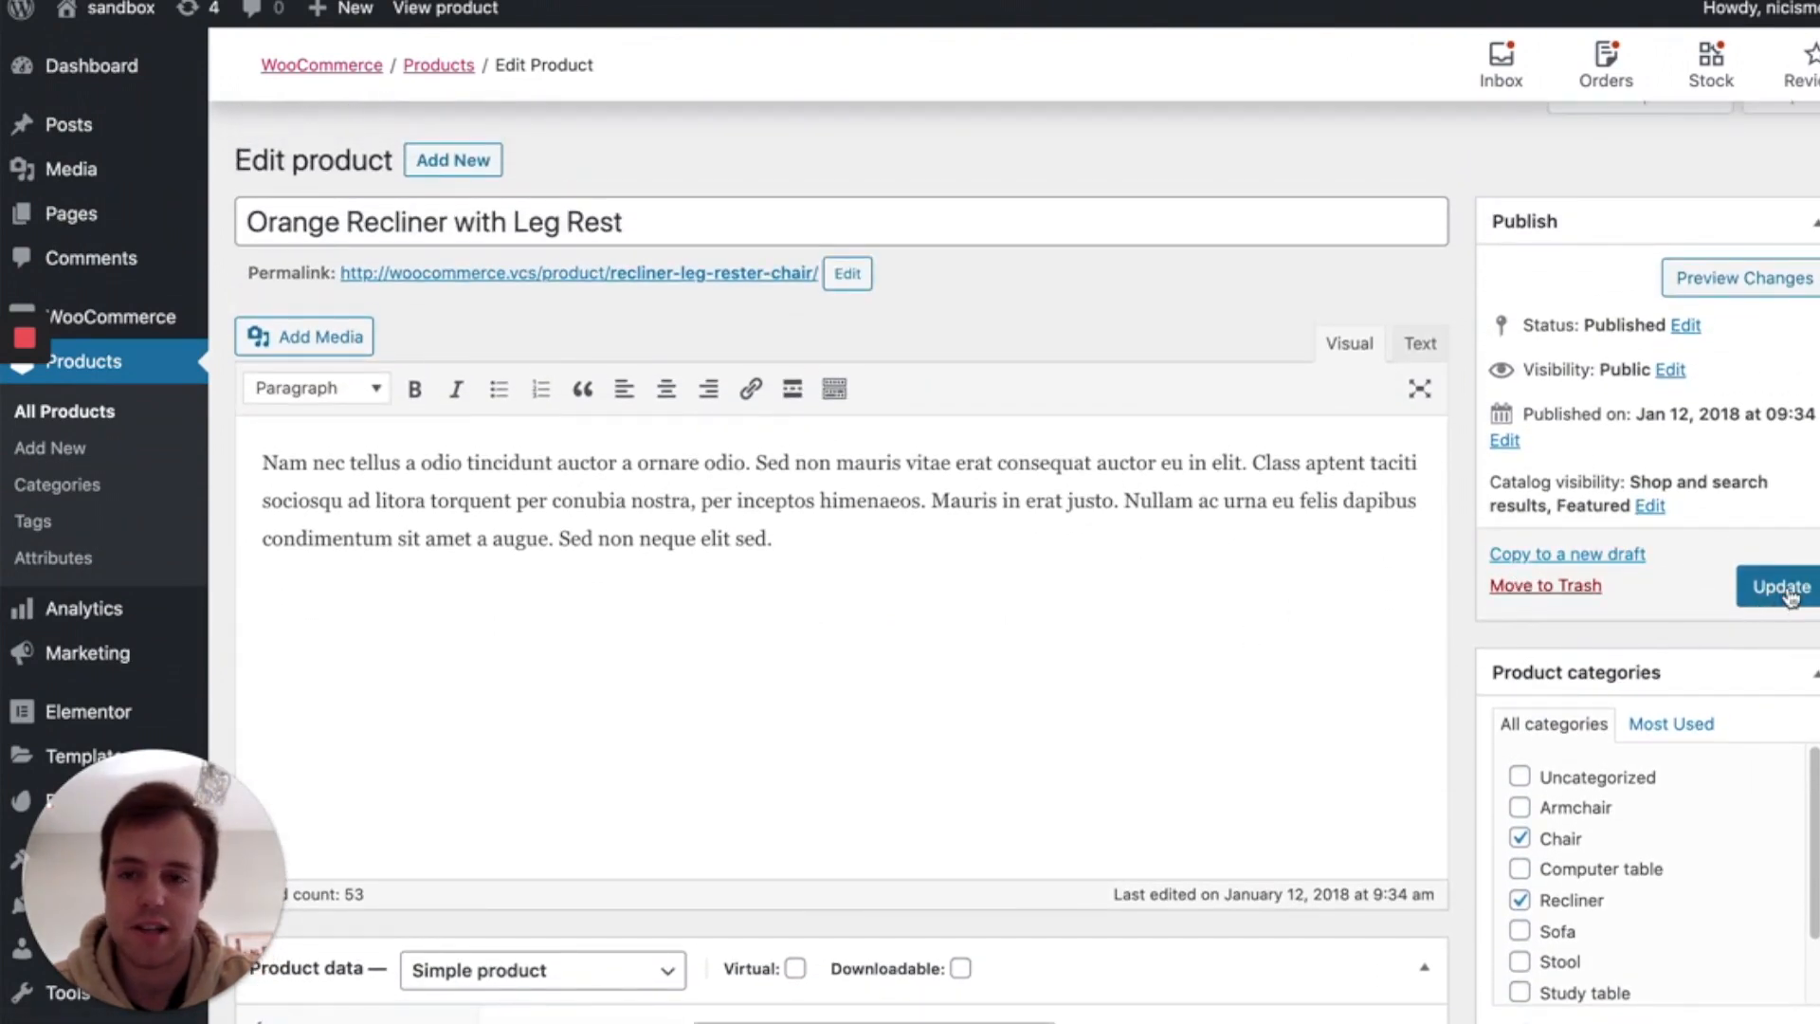
left_click(819, 543)
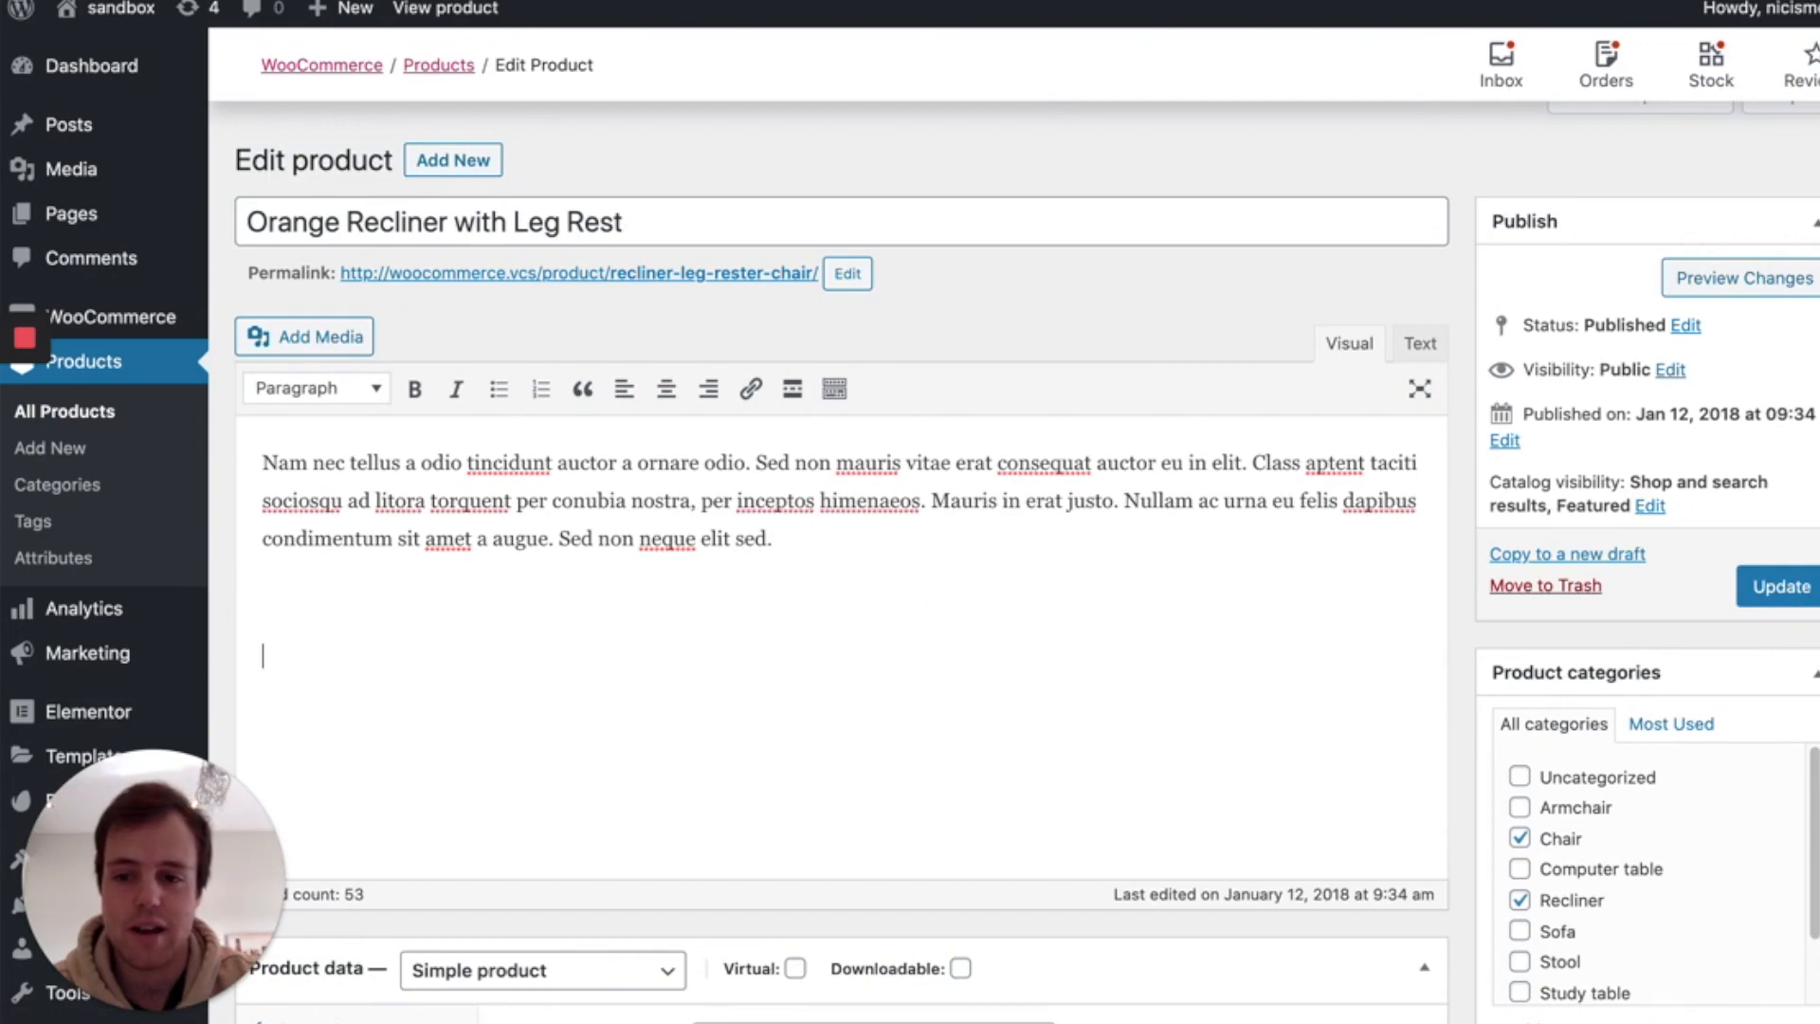
left_click(341, 351)
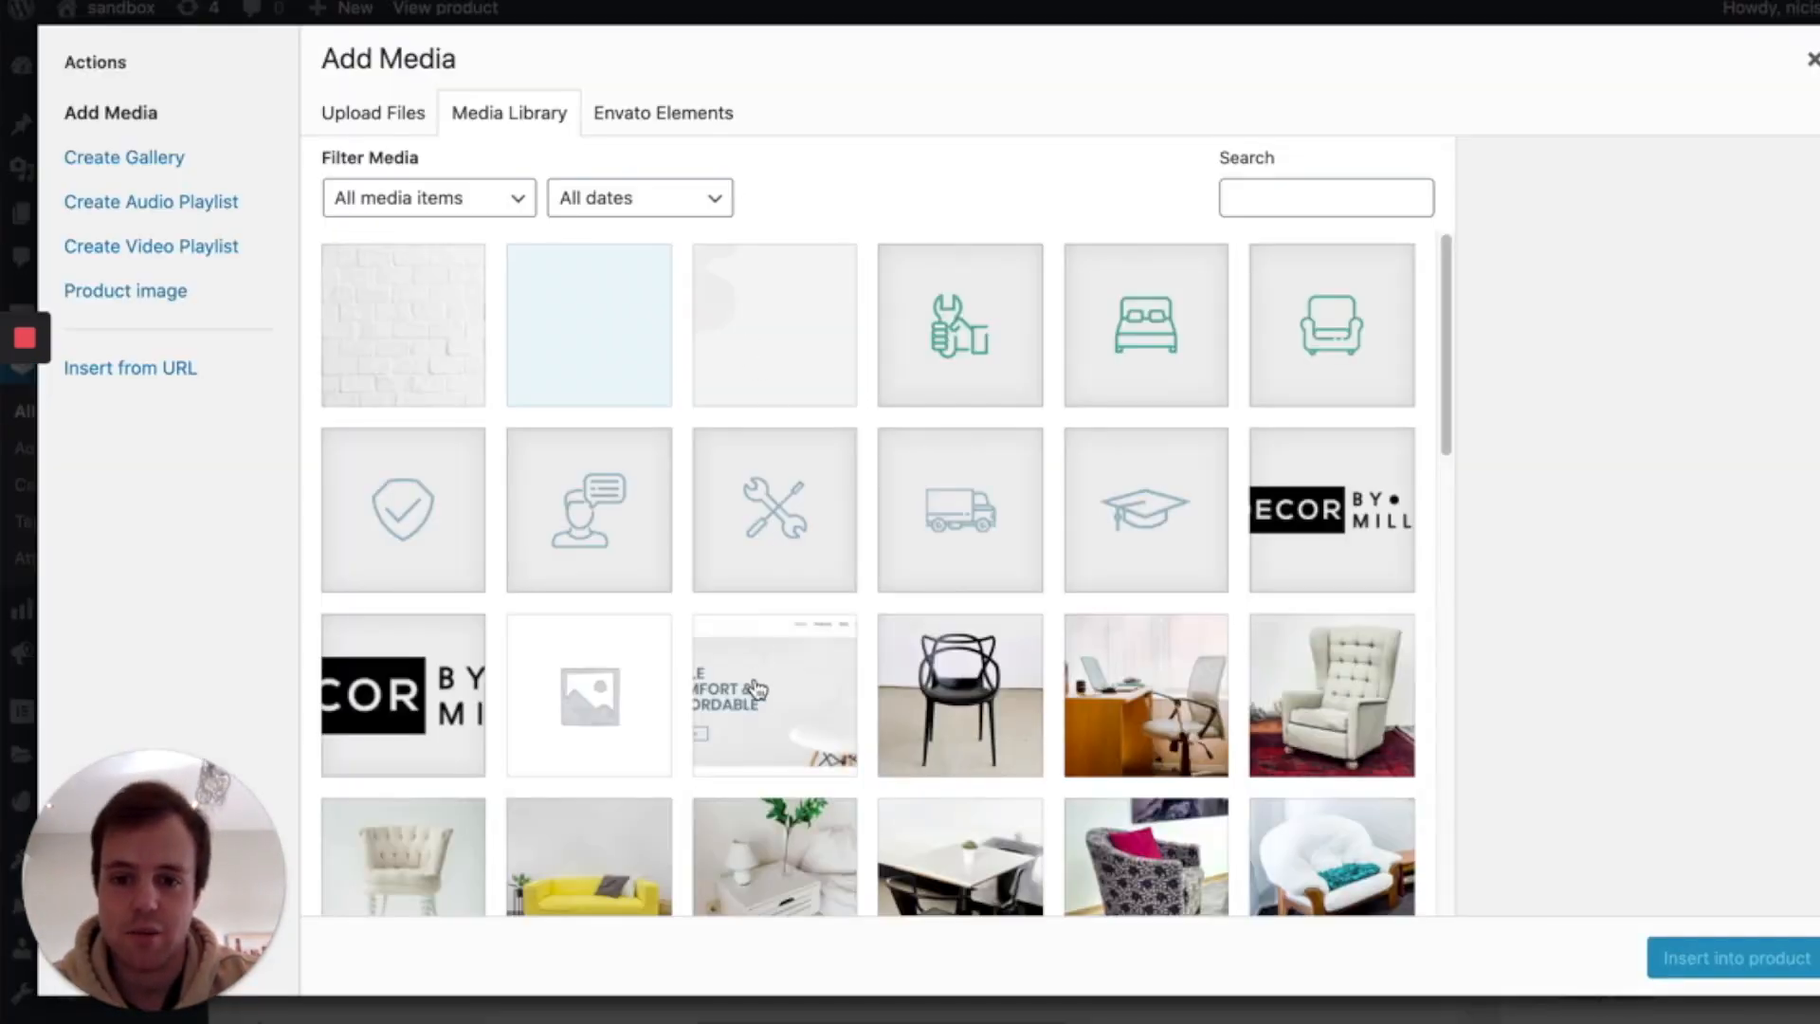
scroll(758, 689, "down", 1)
left_click(1130, 644)
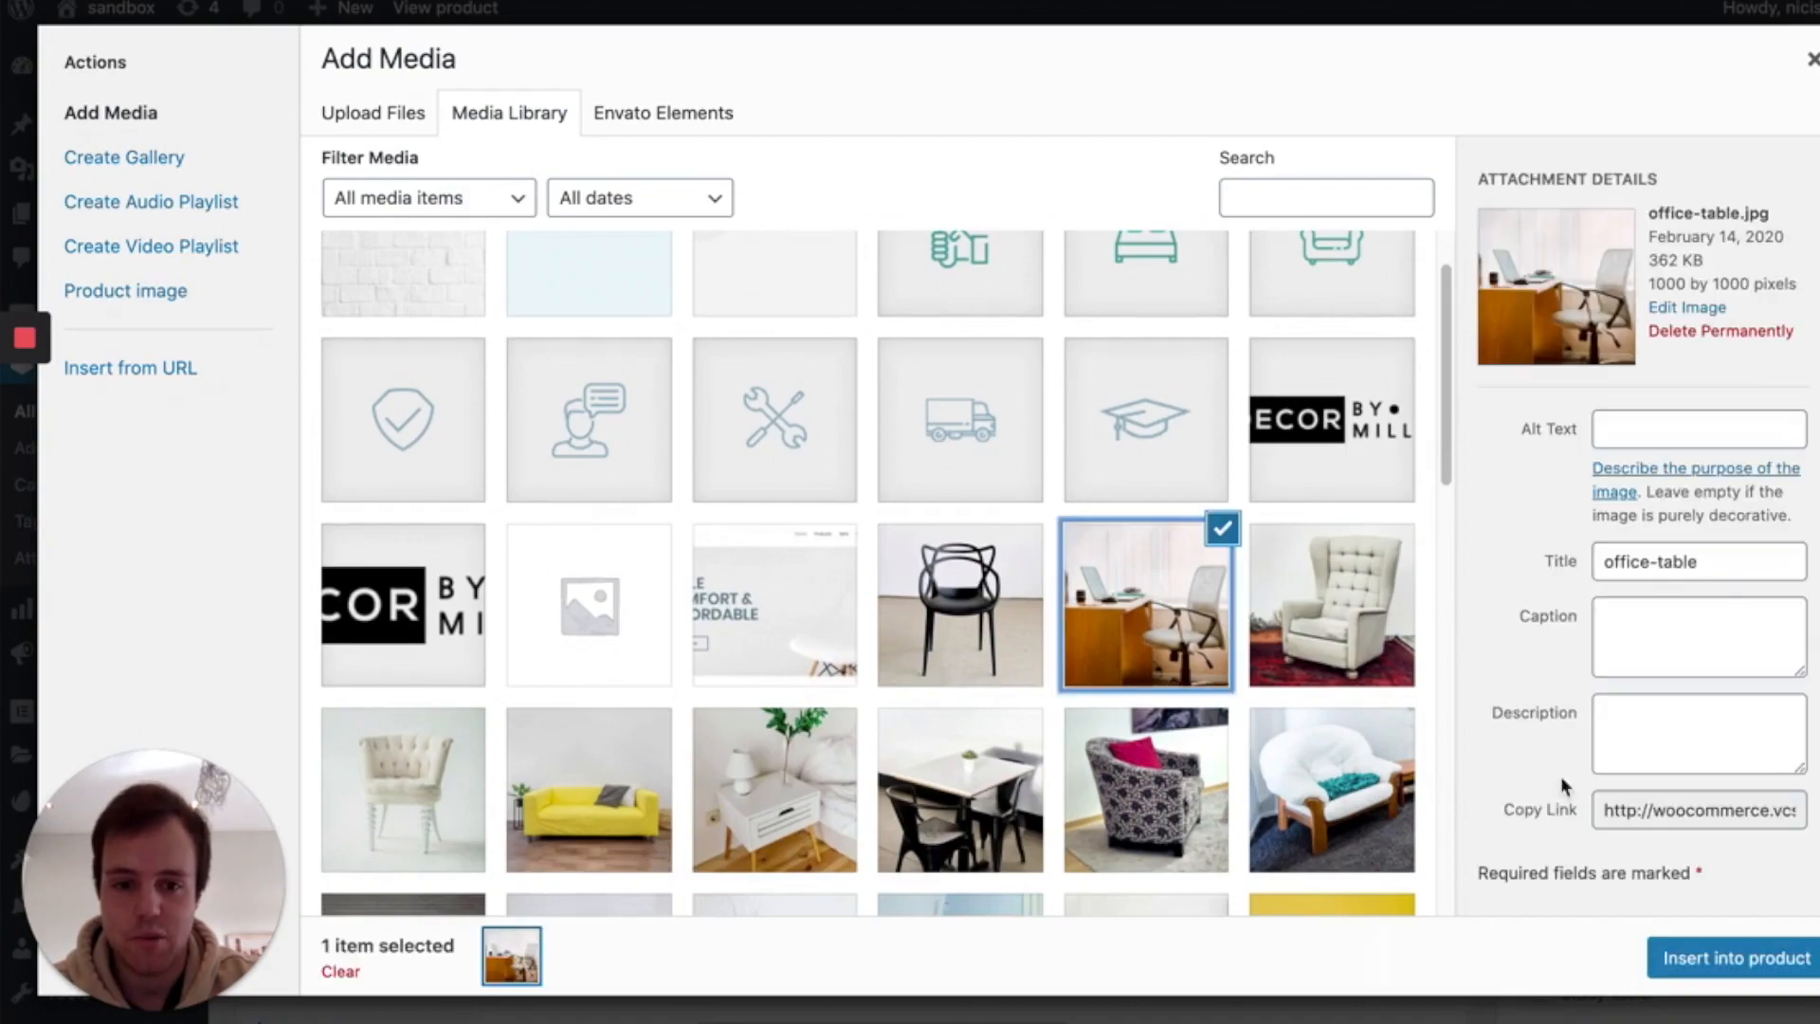
left_click(1725, 957)
Add the line "Specifications" above the inserted image and format it as Heading 3.
scroll(743, 593, "down", 1)
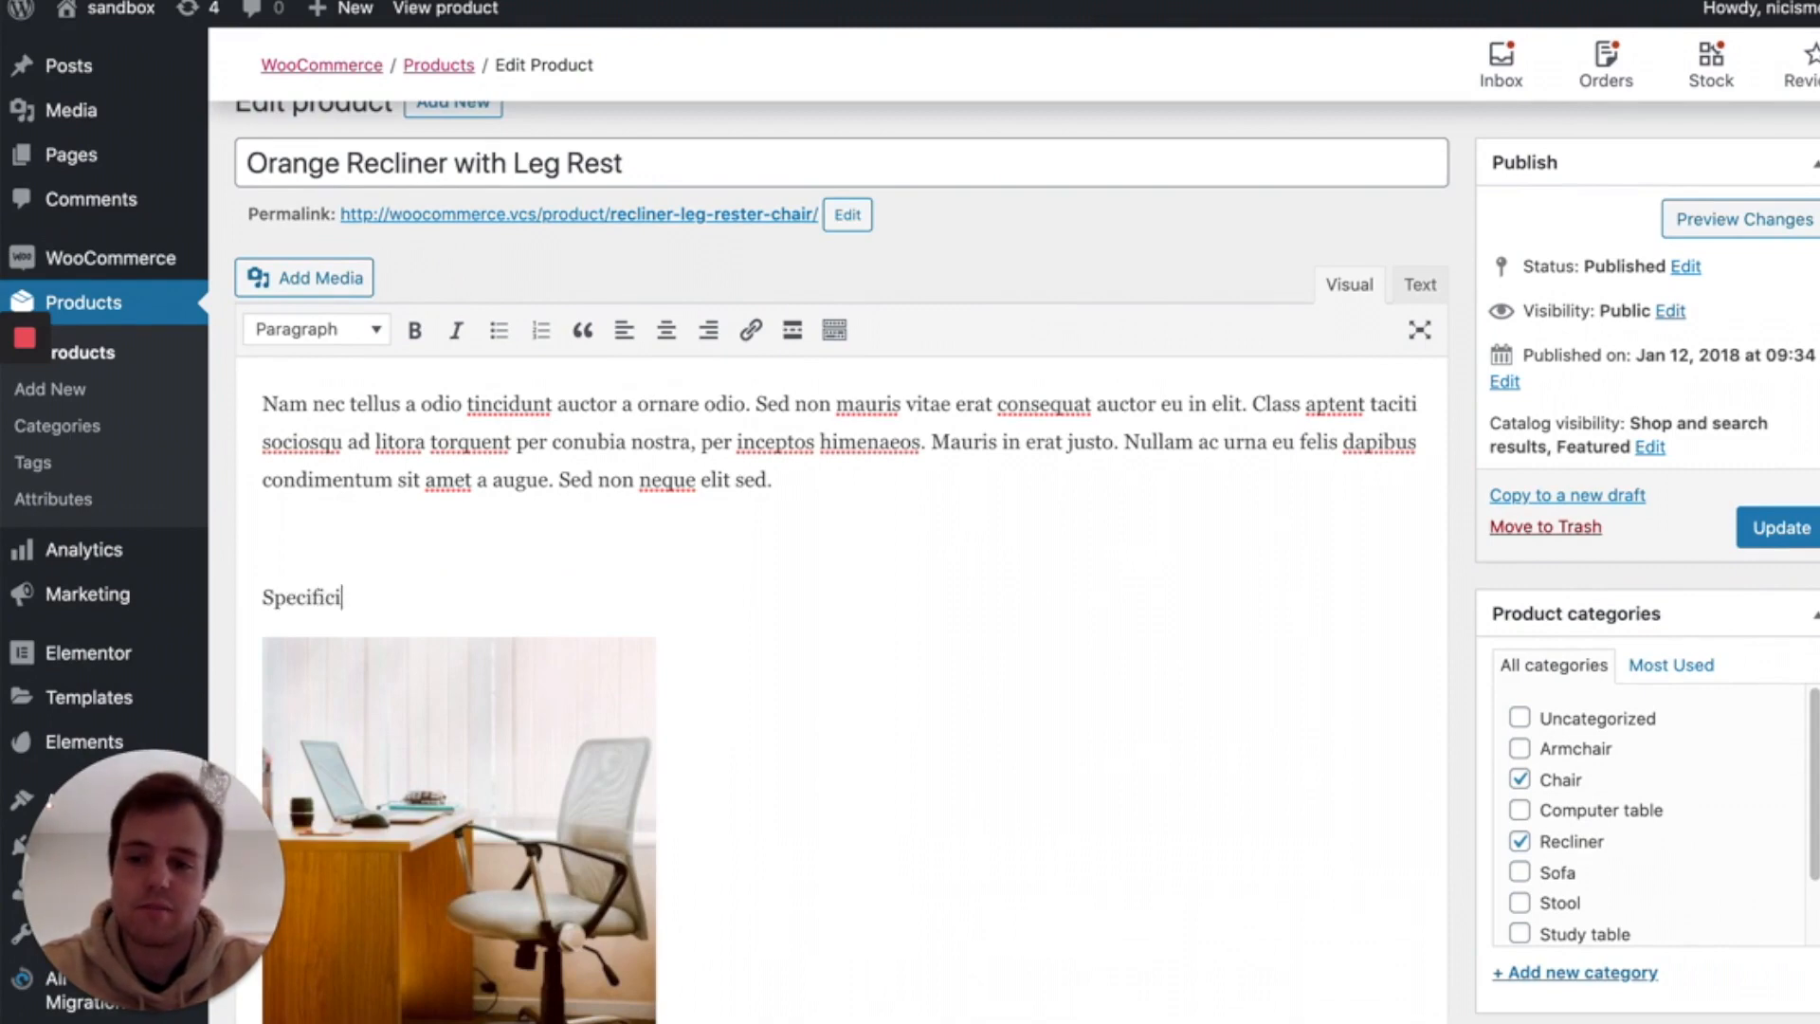
type("tions")
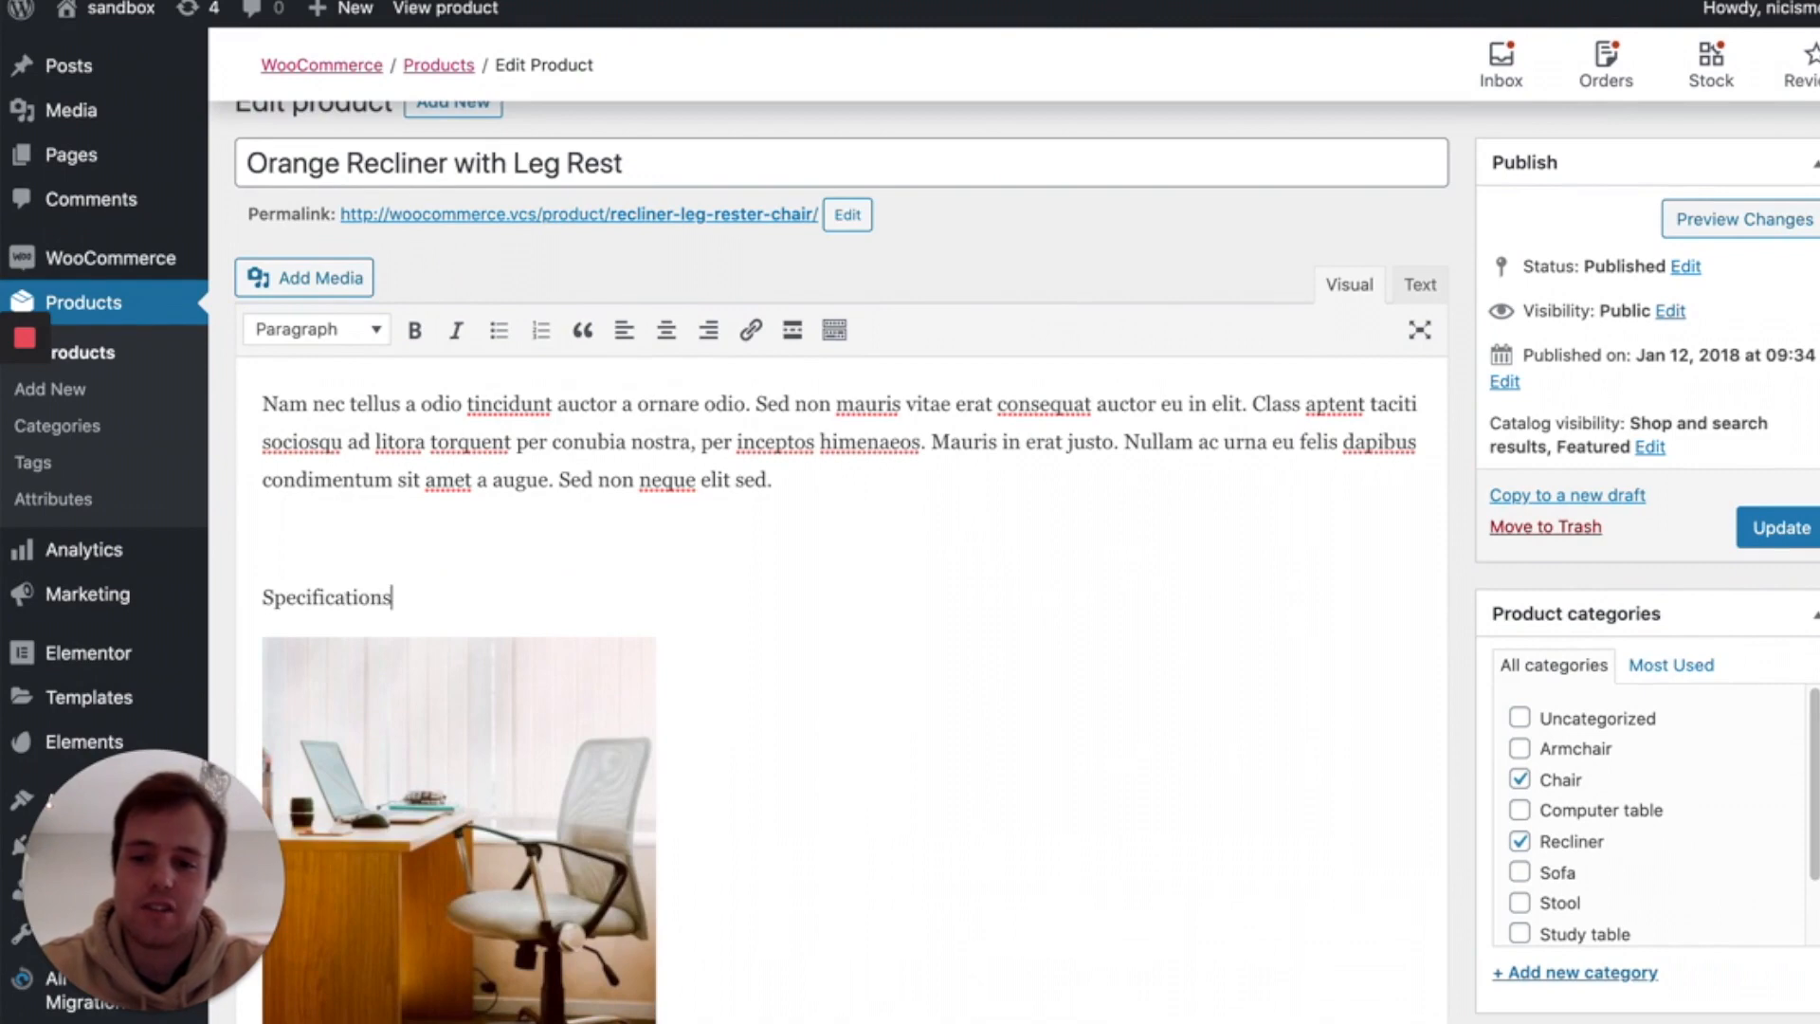
left_click_drag(480, 601, 186, 589)
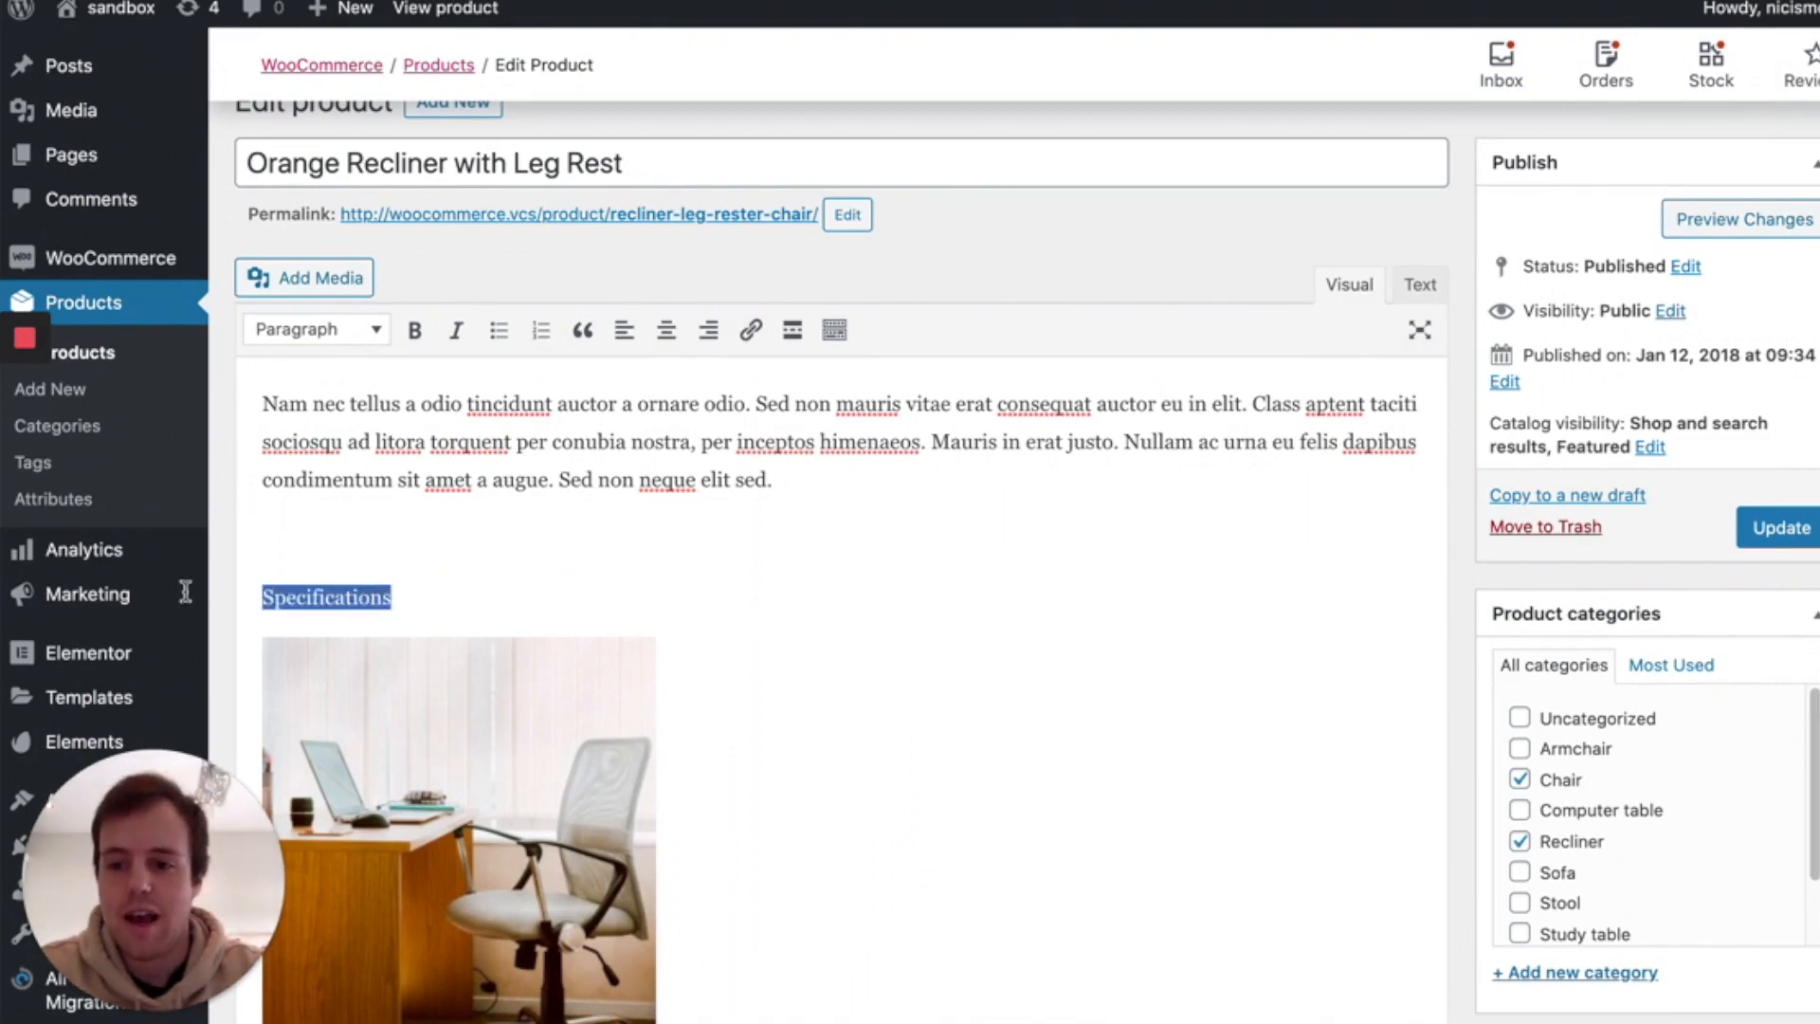
left_click(374, 329)
left_click(391, 534)
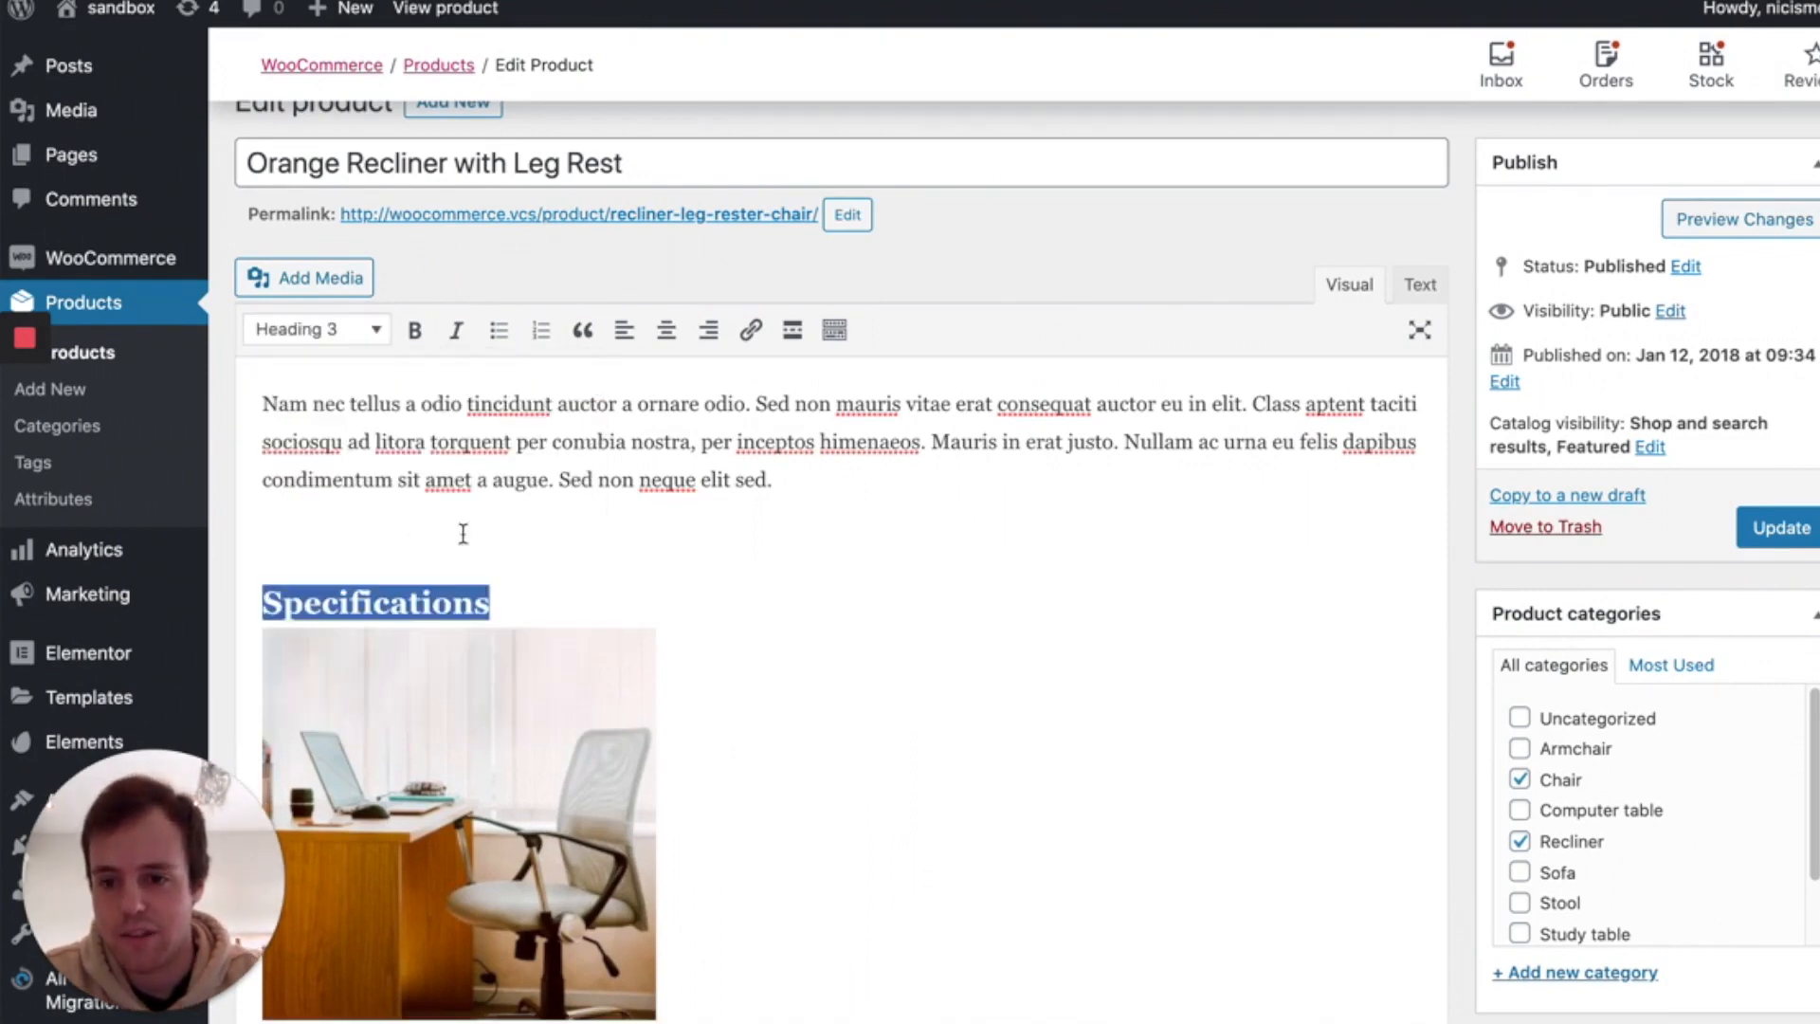
Add an empty line below the Specifications heading, remove the one above it, and update the product.
left_click(516, 568)
left_click(523, 609)
key("Return")
scroll(523, 609, "down", 1)
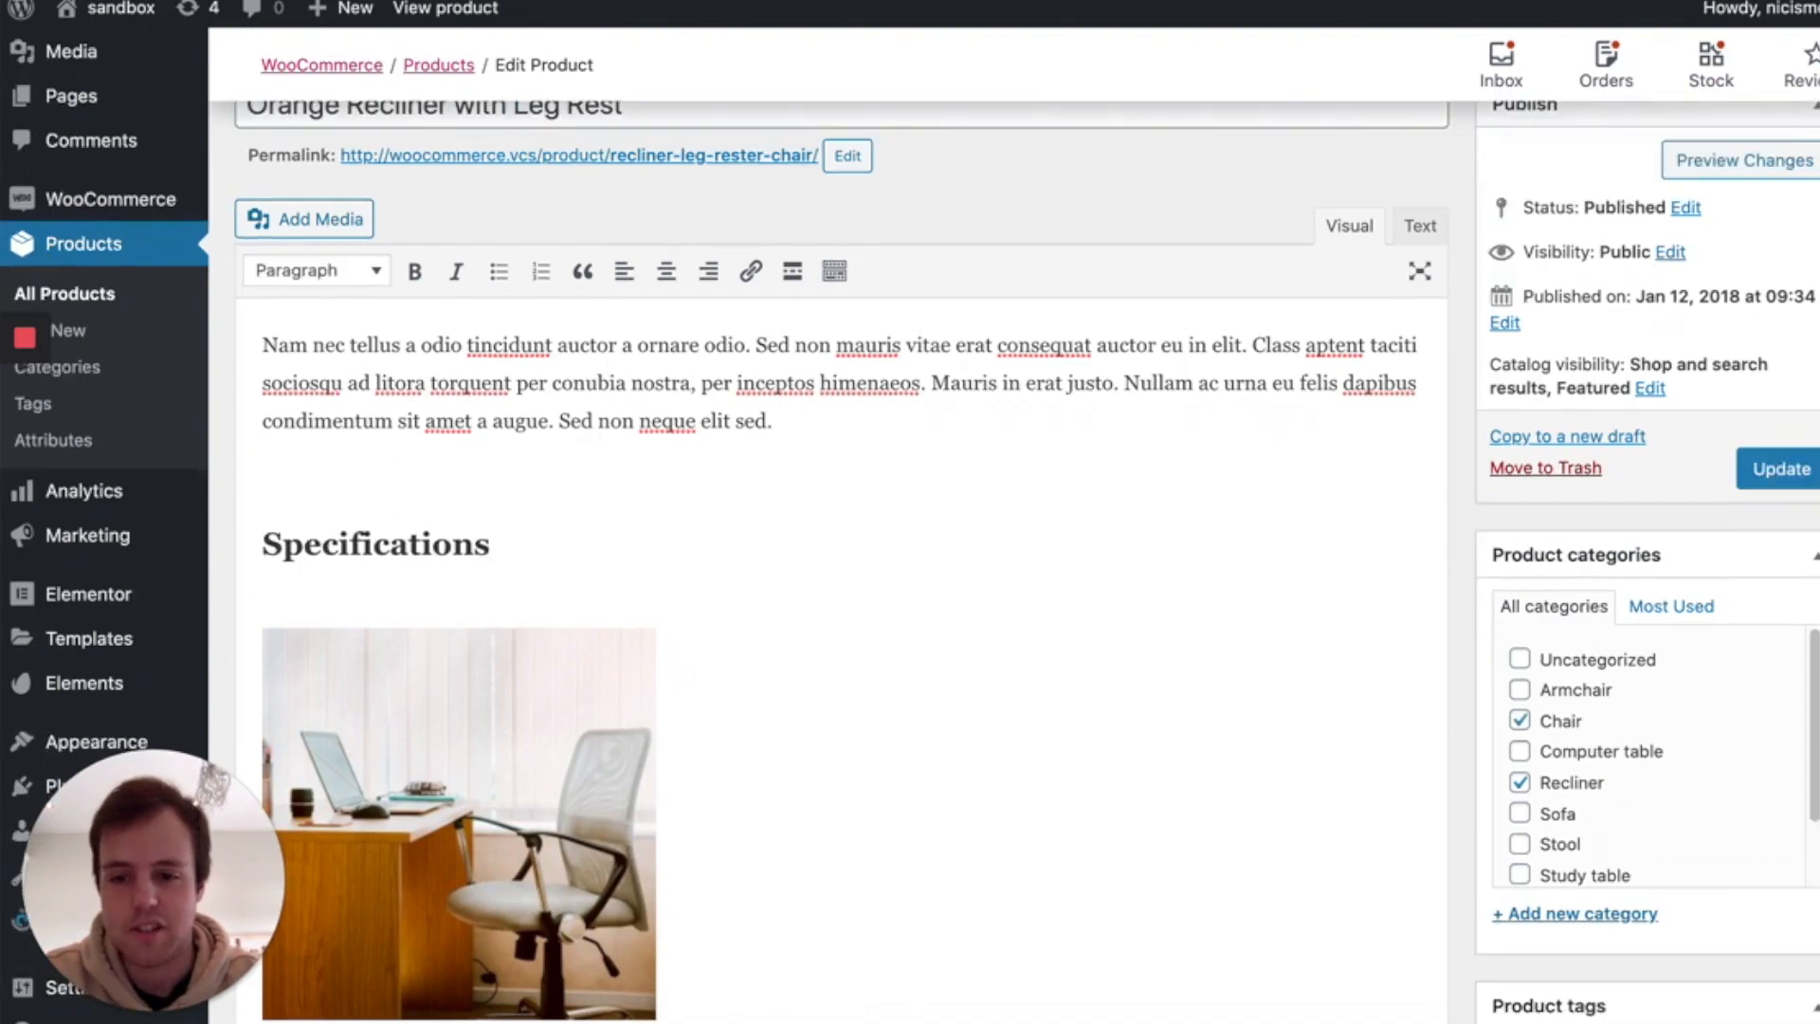
key("BackSpace")
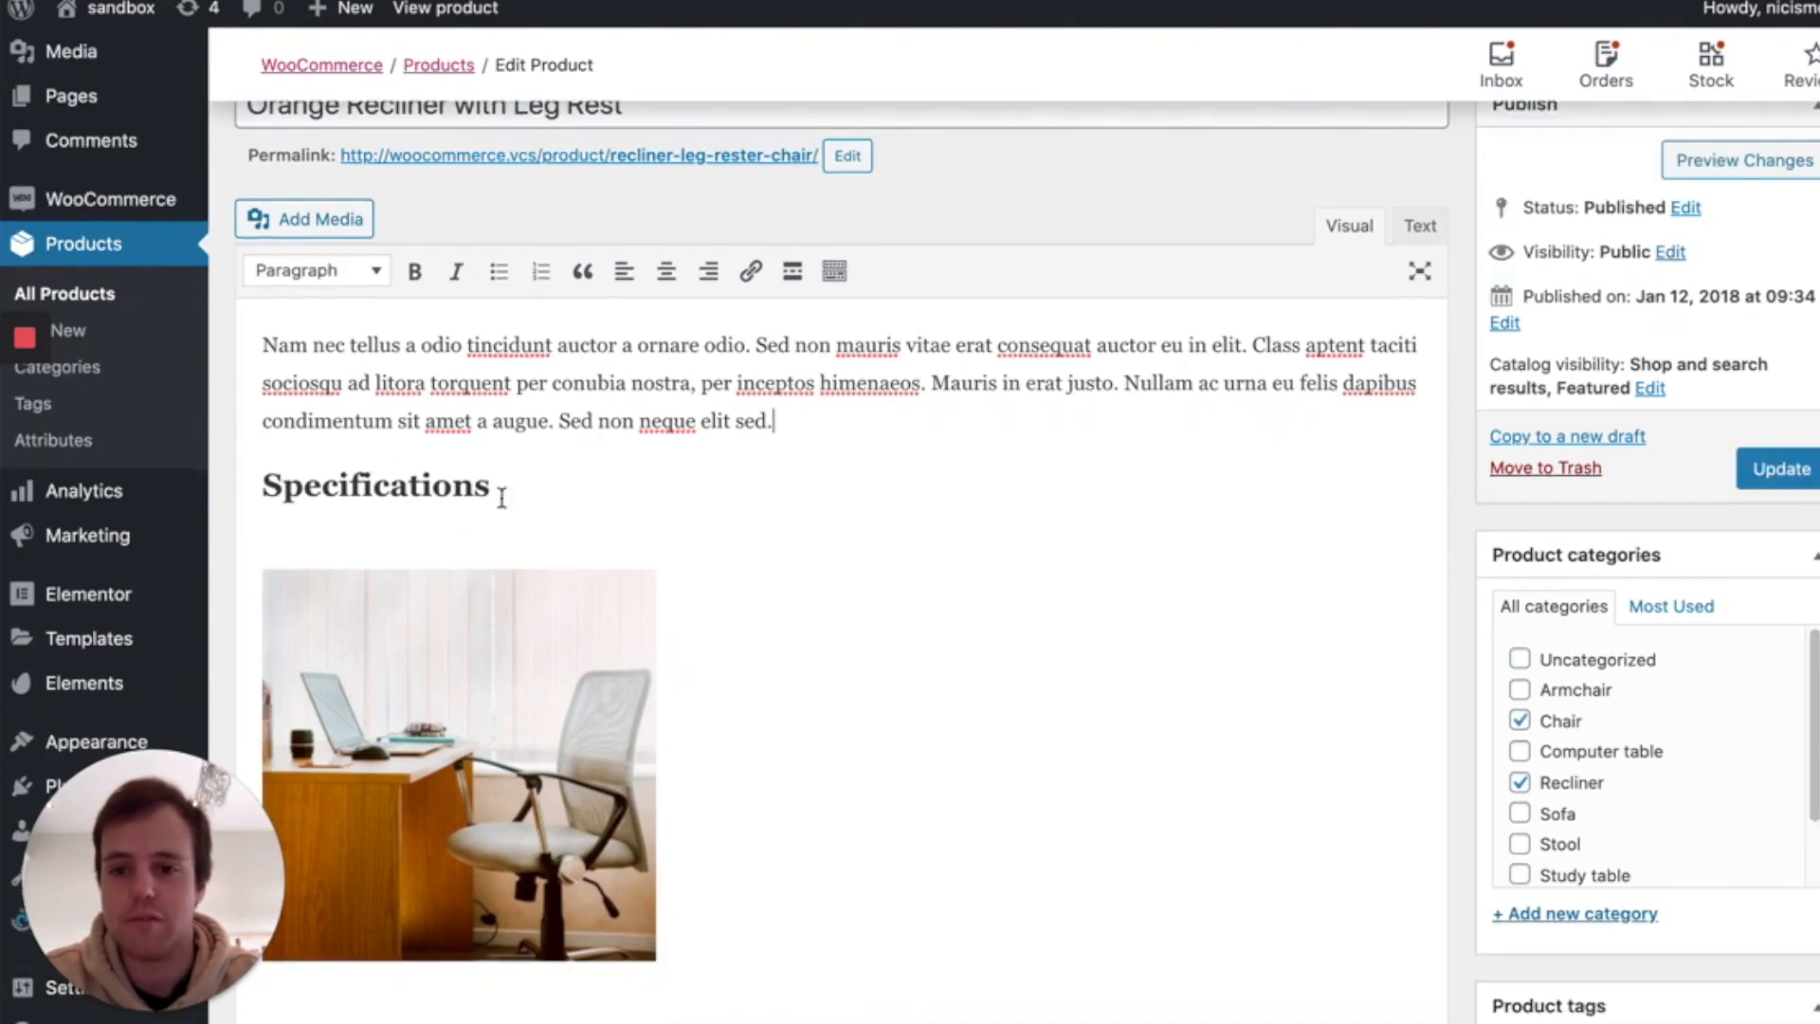
mouse_move(485, 491)
left_mouse_down()
mouse_move(234, 492)
mouse_move(490, 484)
left_mouse_up()
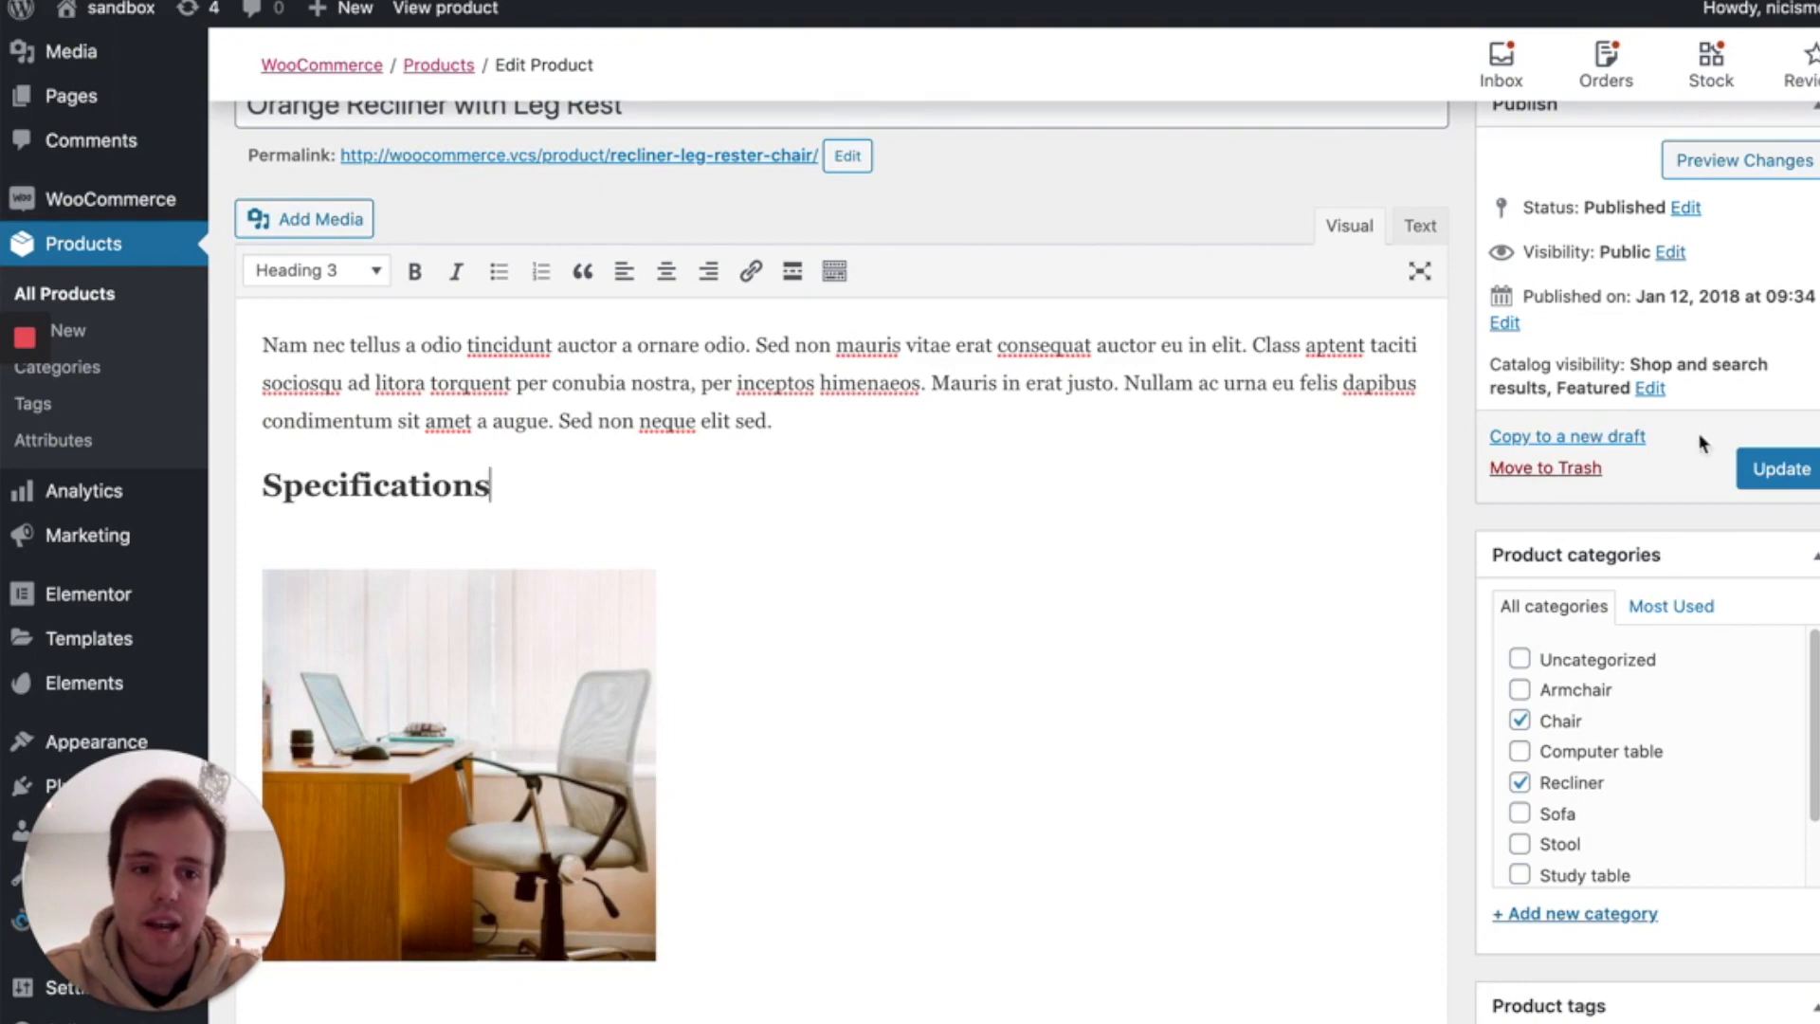
left_click(1771, 468)
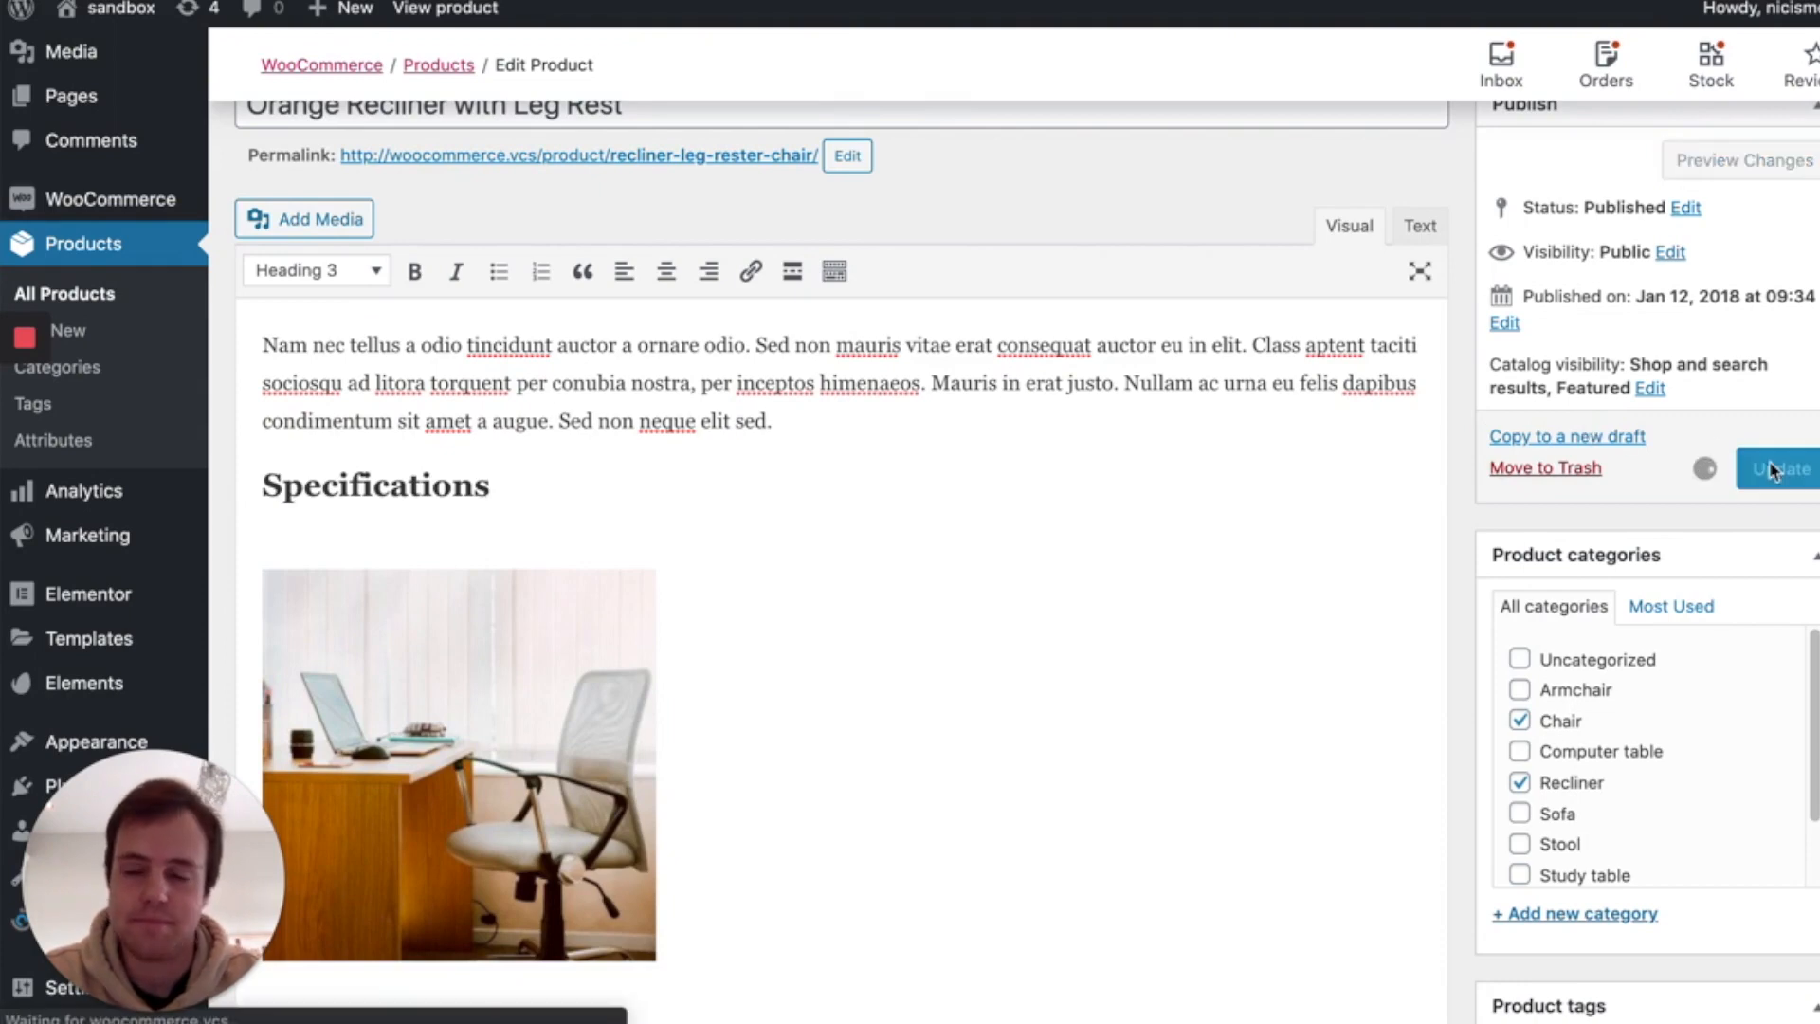
scroll(1138, 499, "down", 6)
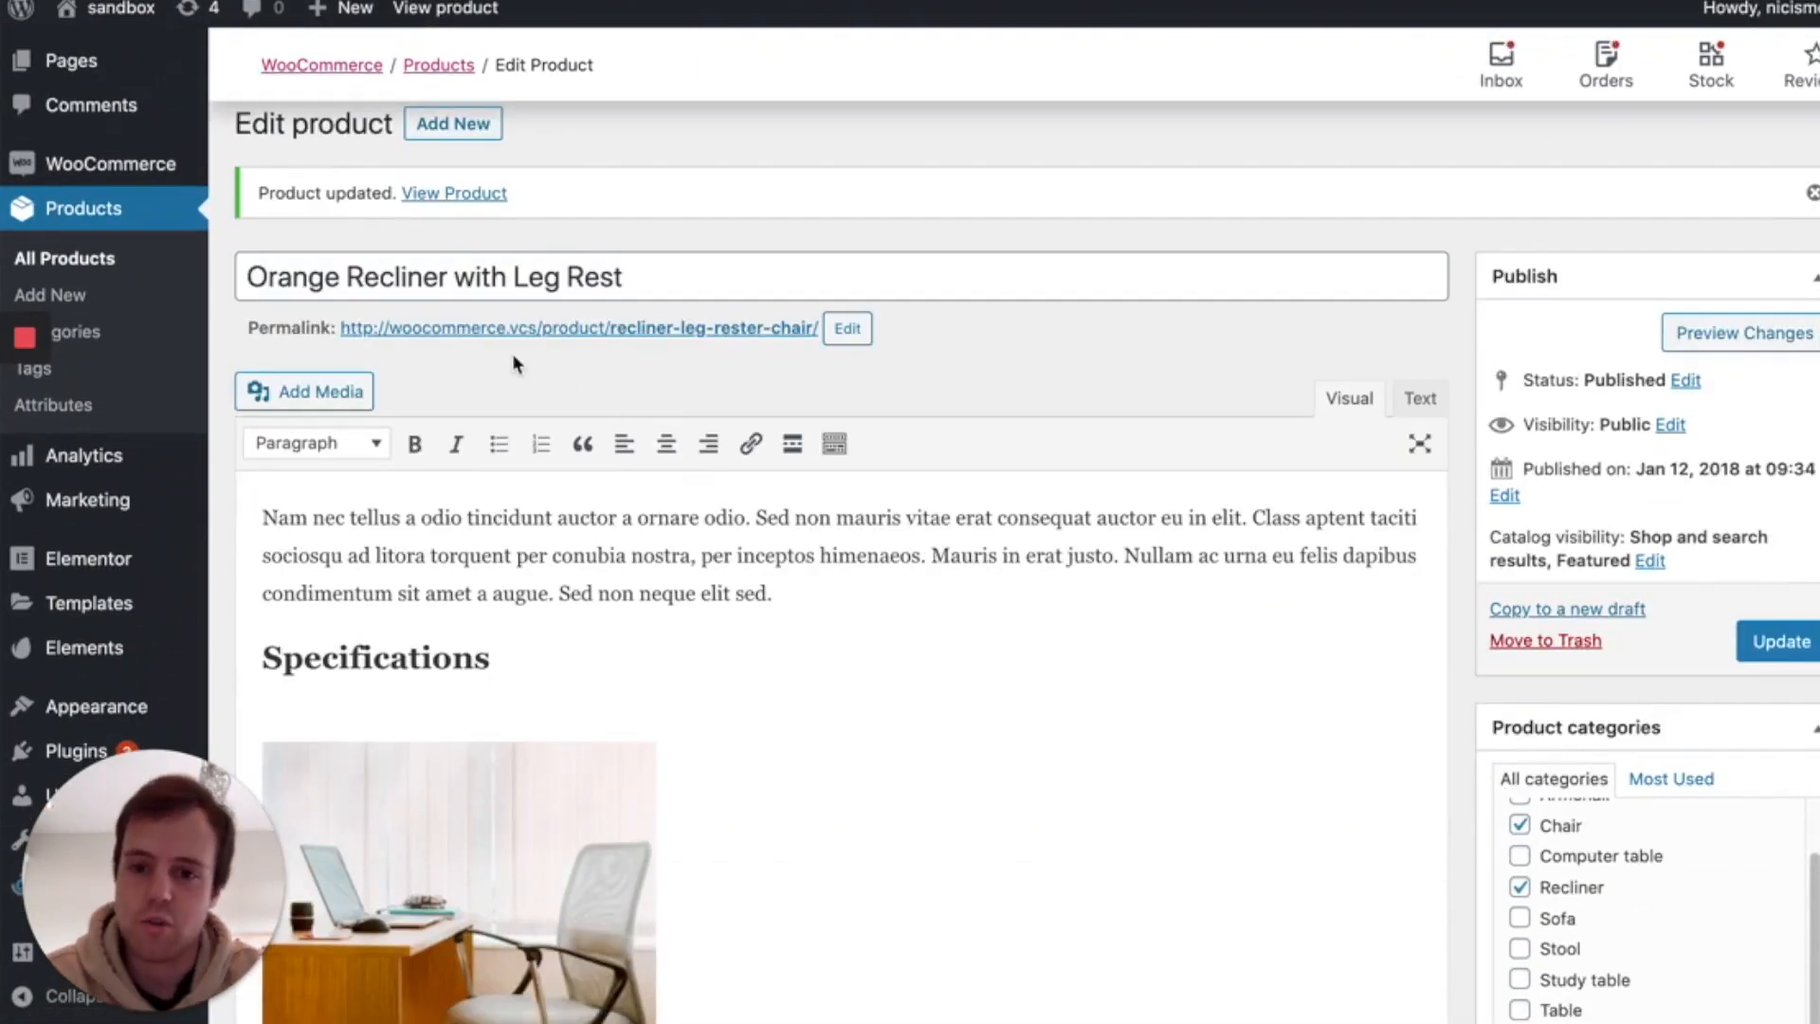
Open the shipping zones in the WooCommerce settings.
mouse_move(93, 589)
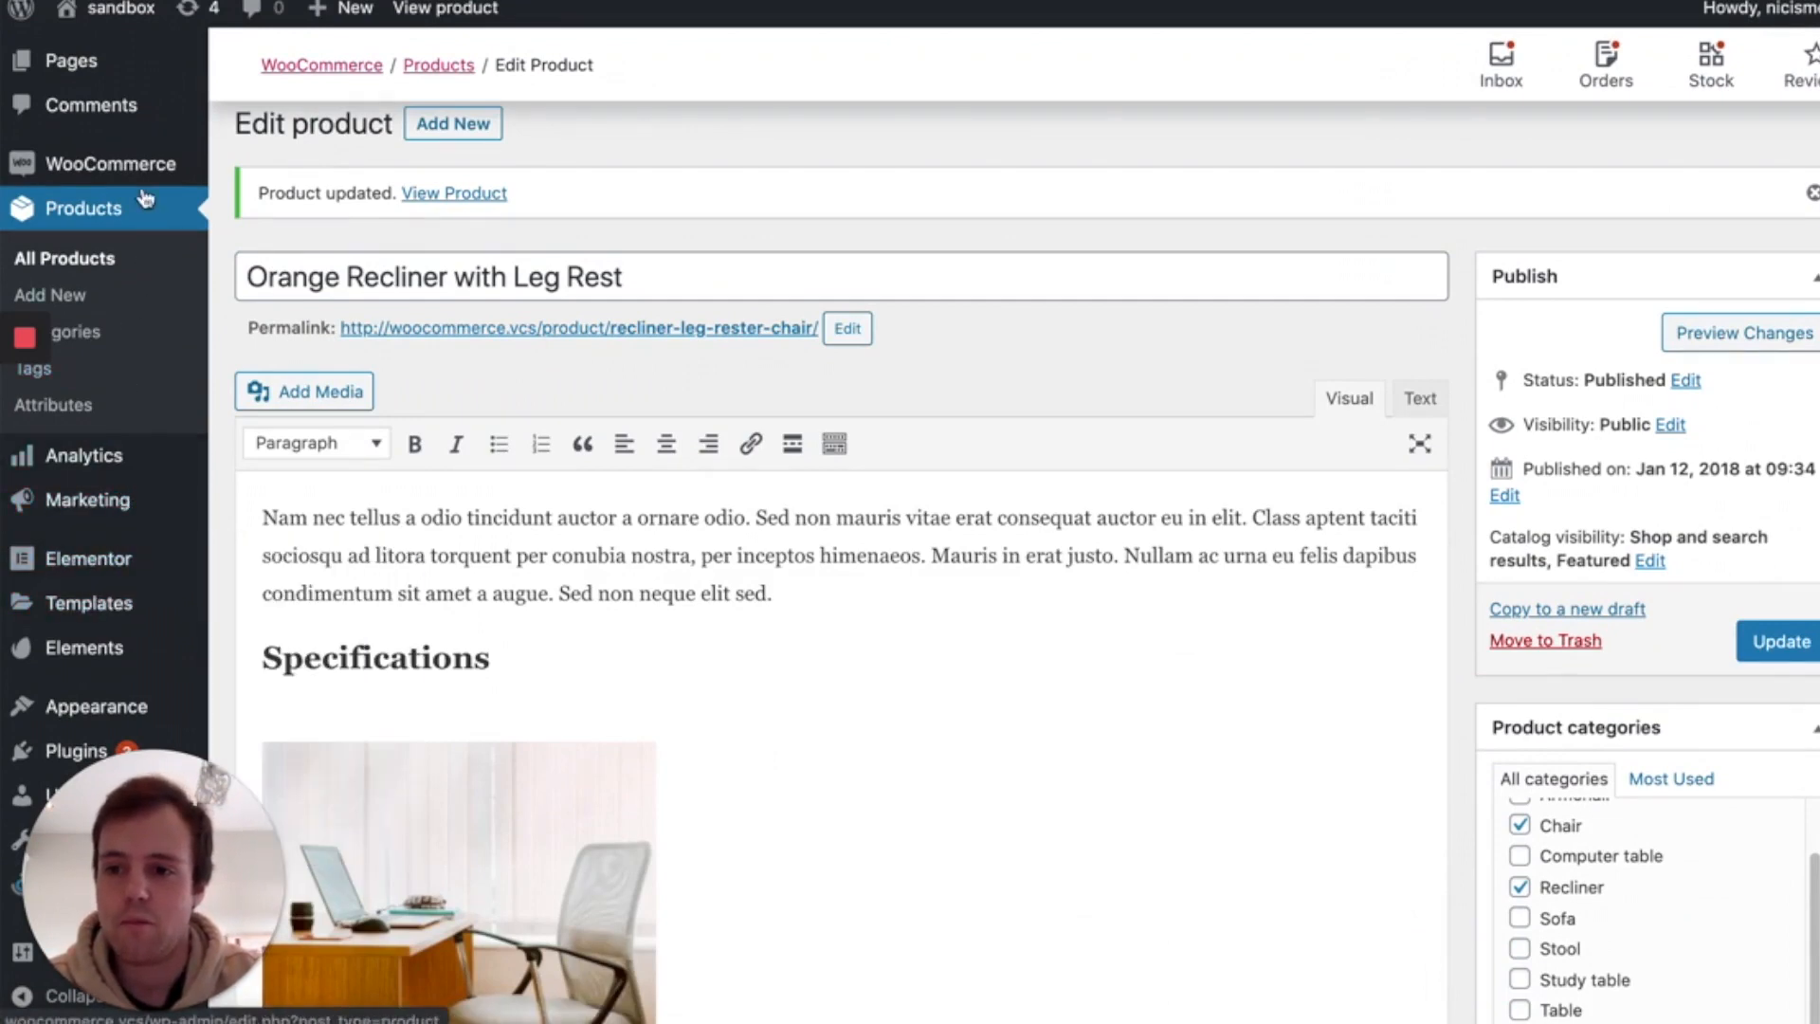
mouse_move(139, 171)
left_click(259, 351)
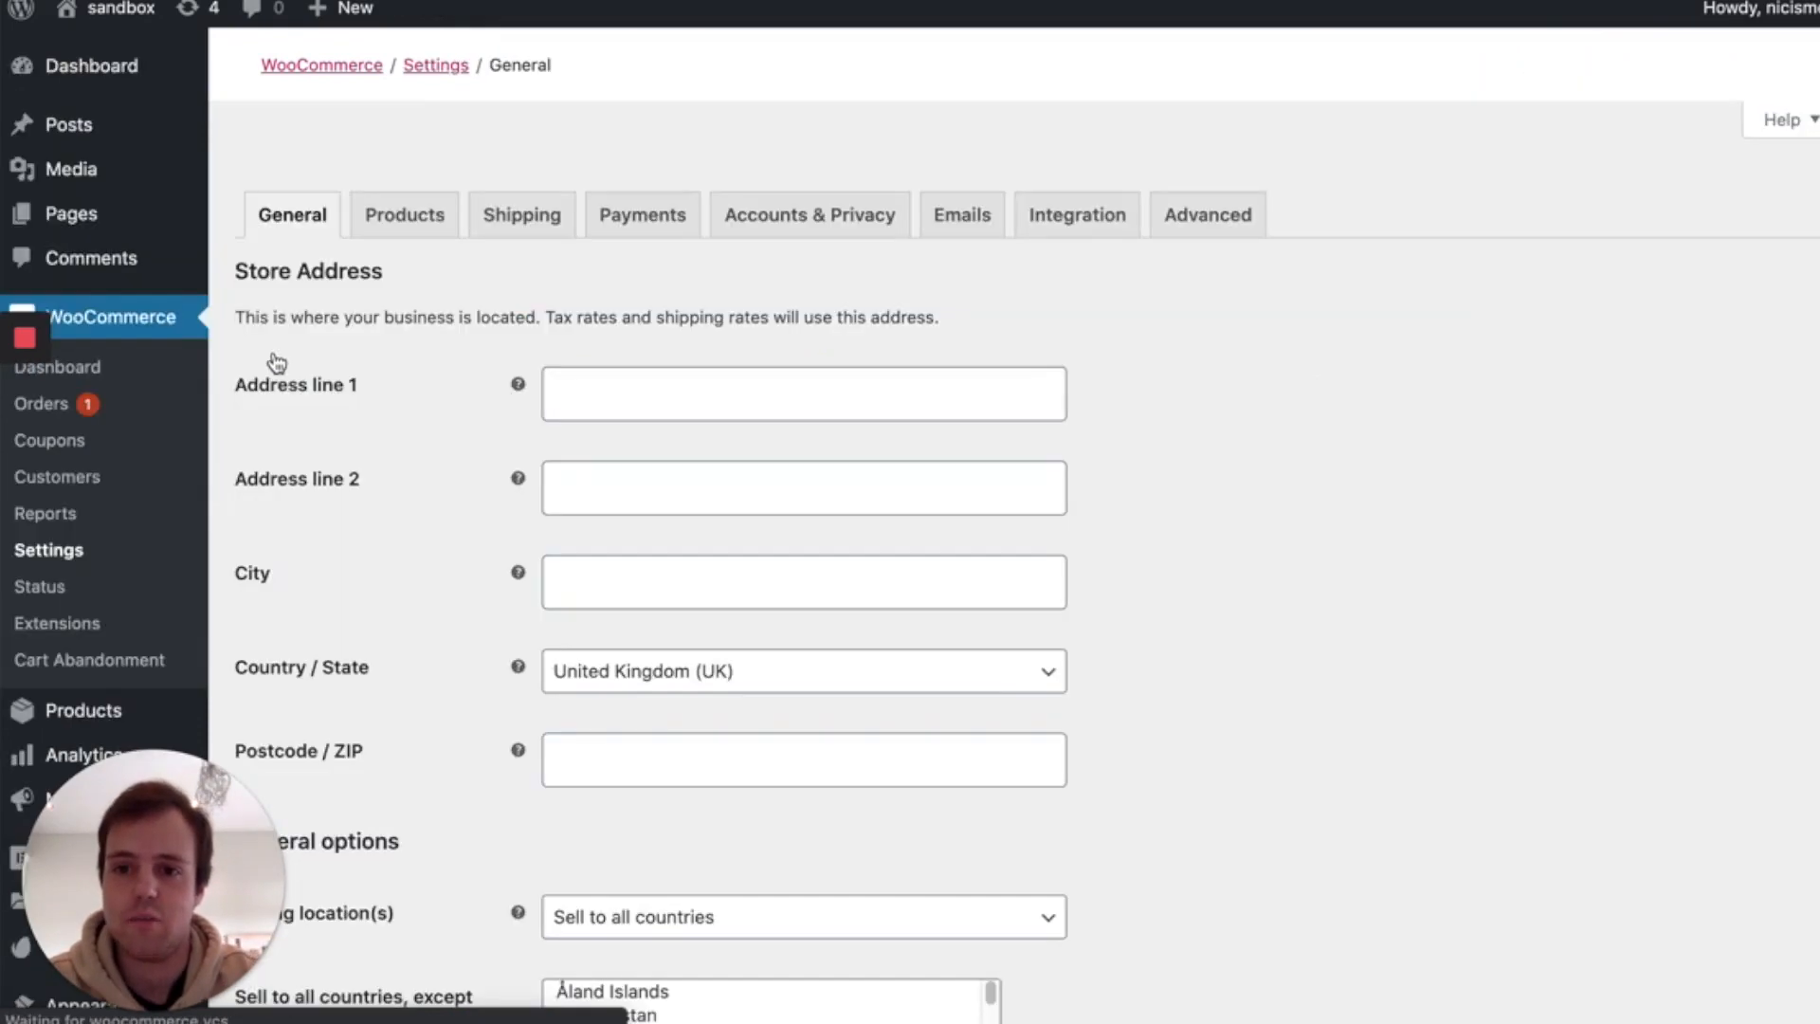
left_click(523, 217)
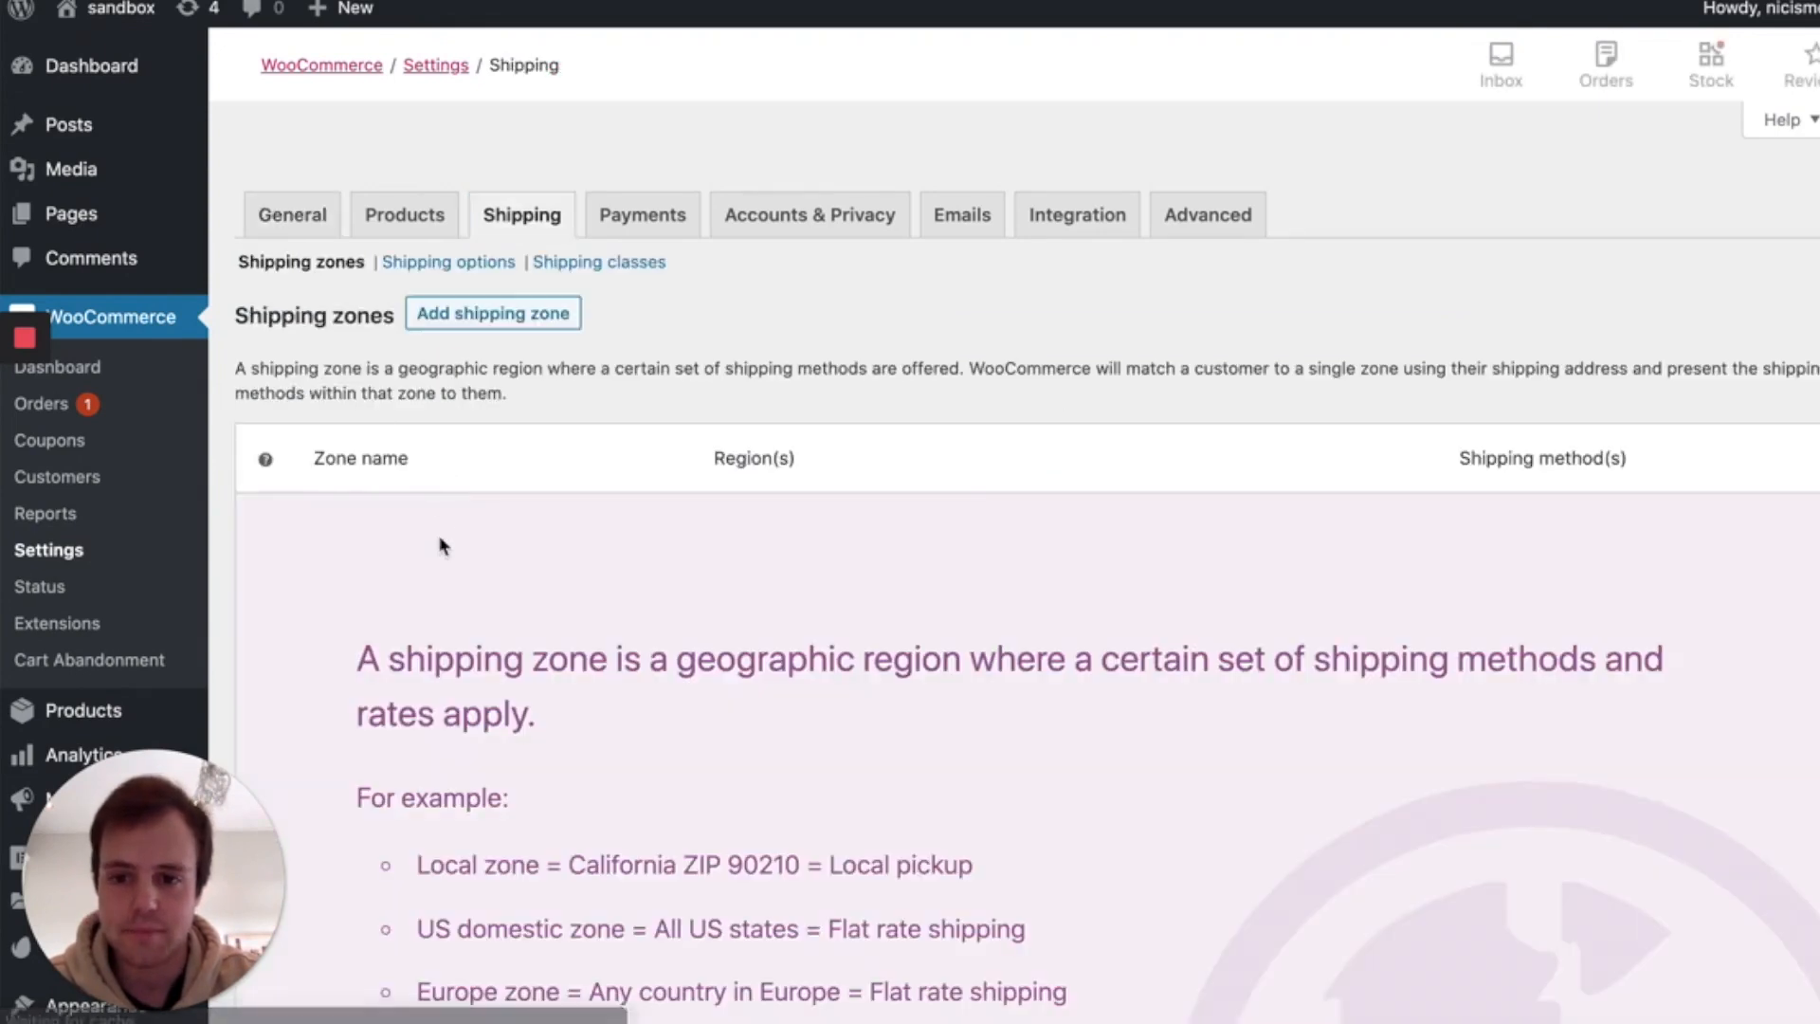
Start a new shipping zone and select Algeria as its zone region.
left_click(503, 315)
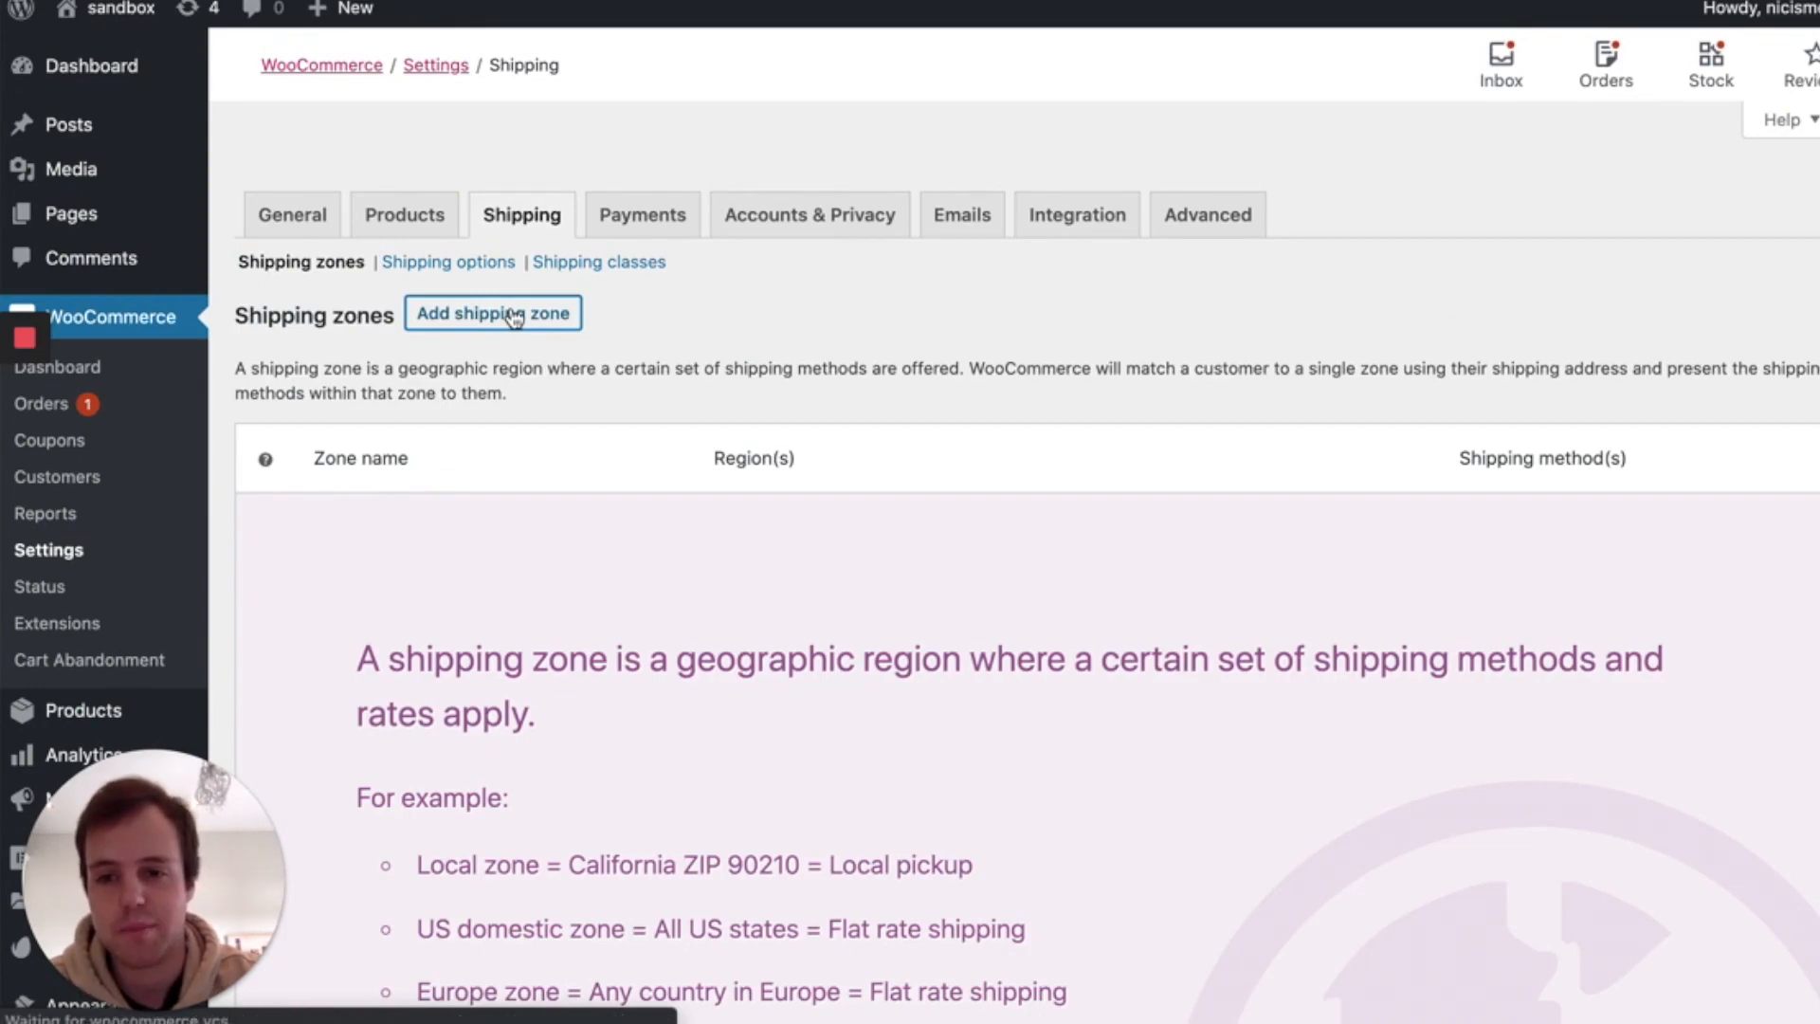
left_click(640, 492)
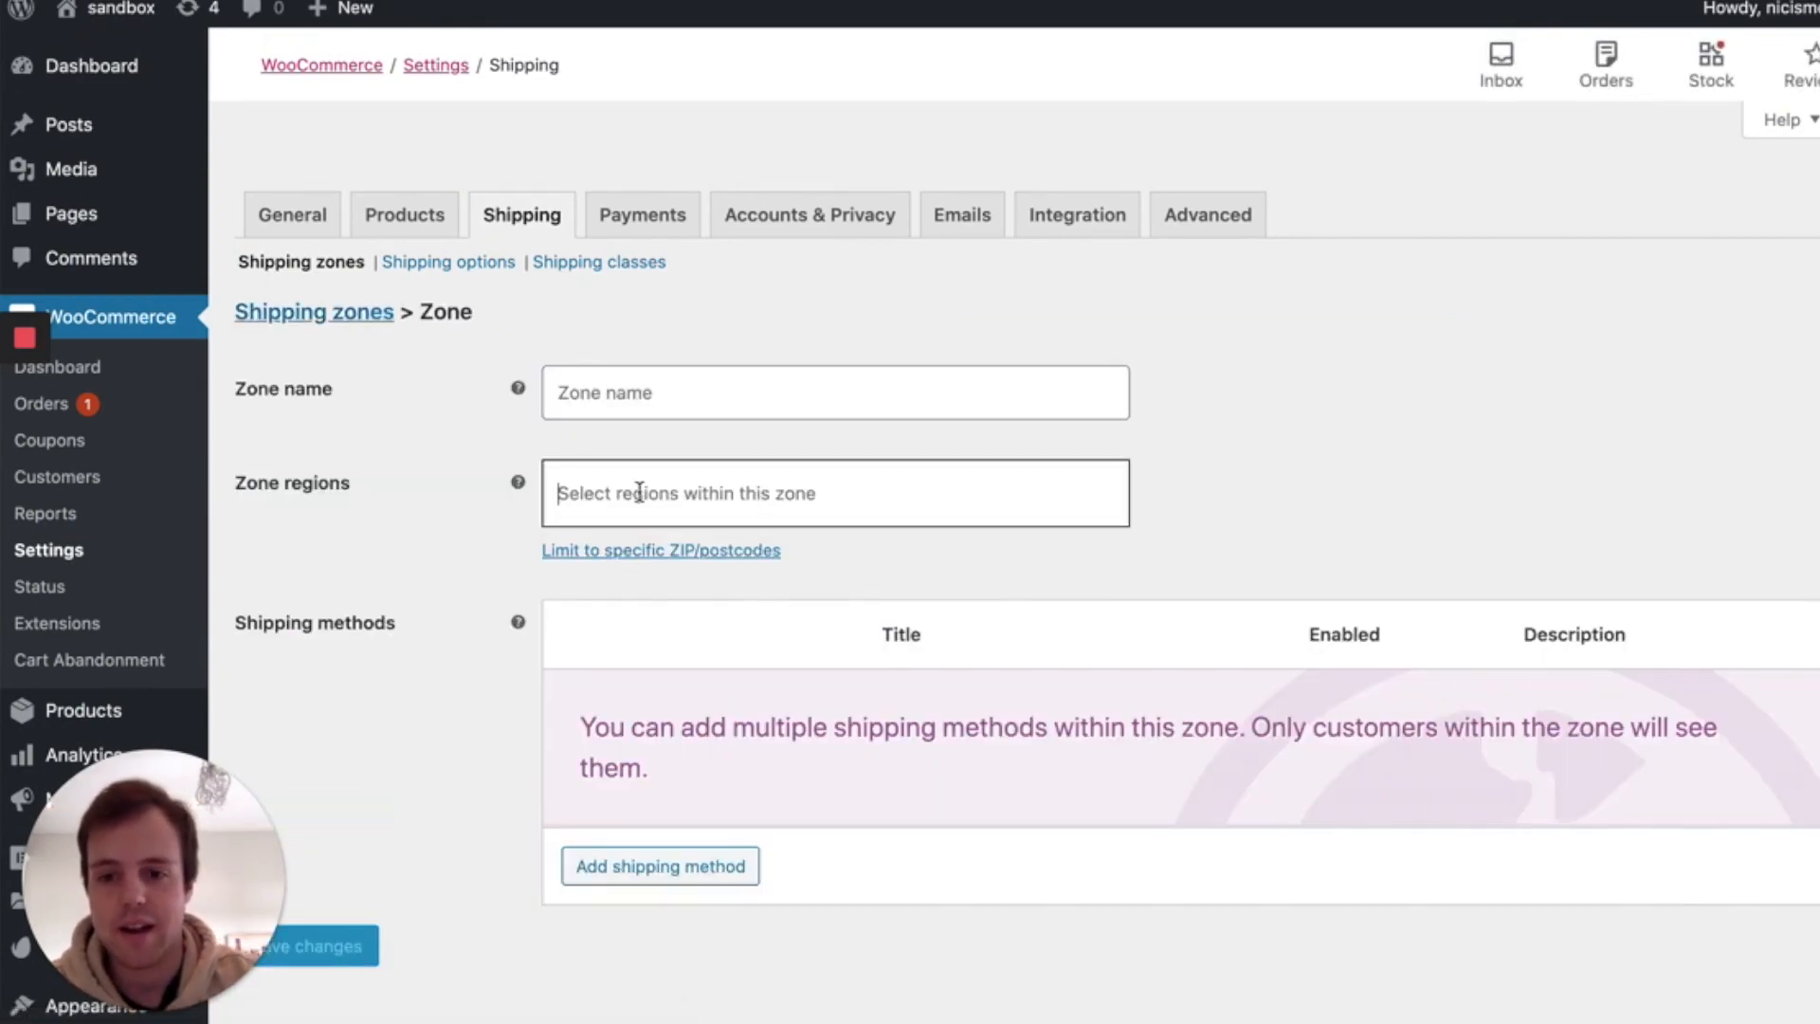
type("a")
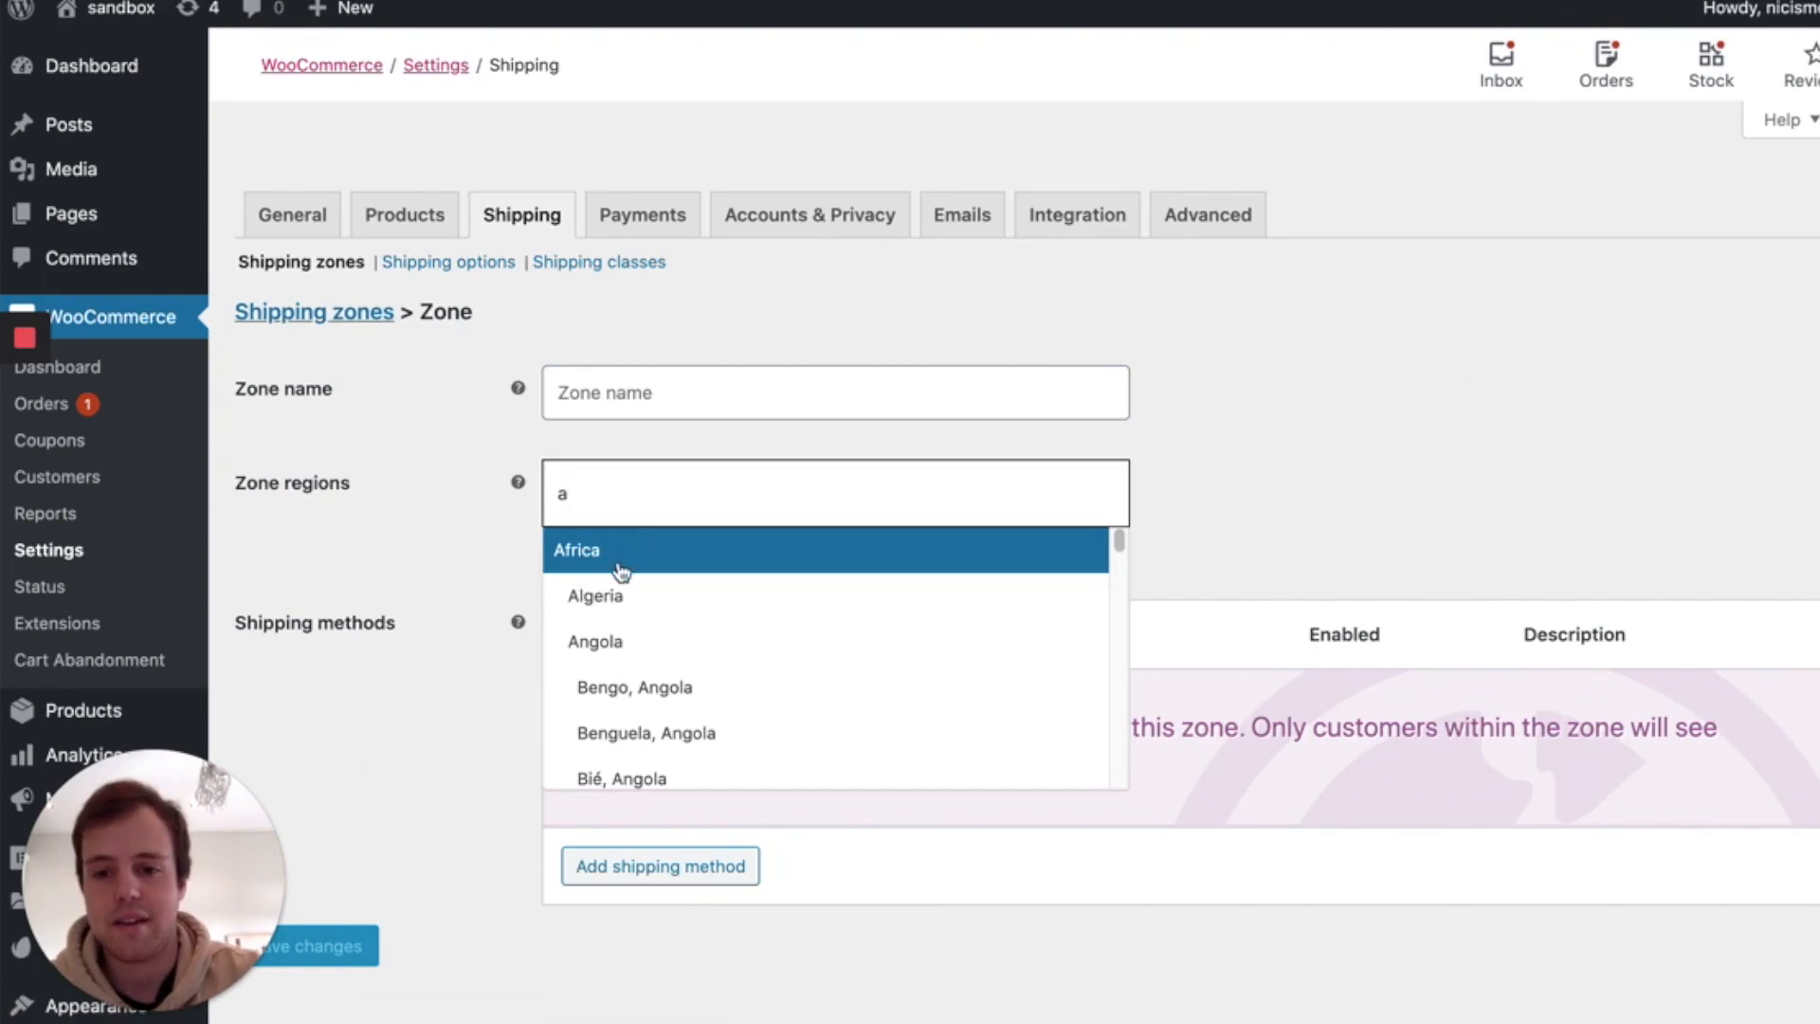
left_click(608, 594)
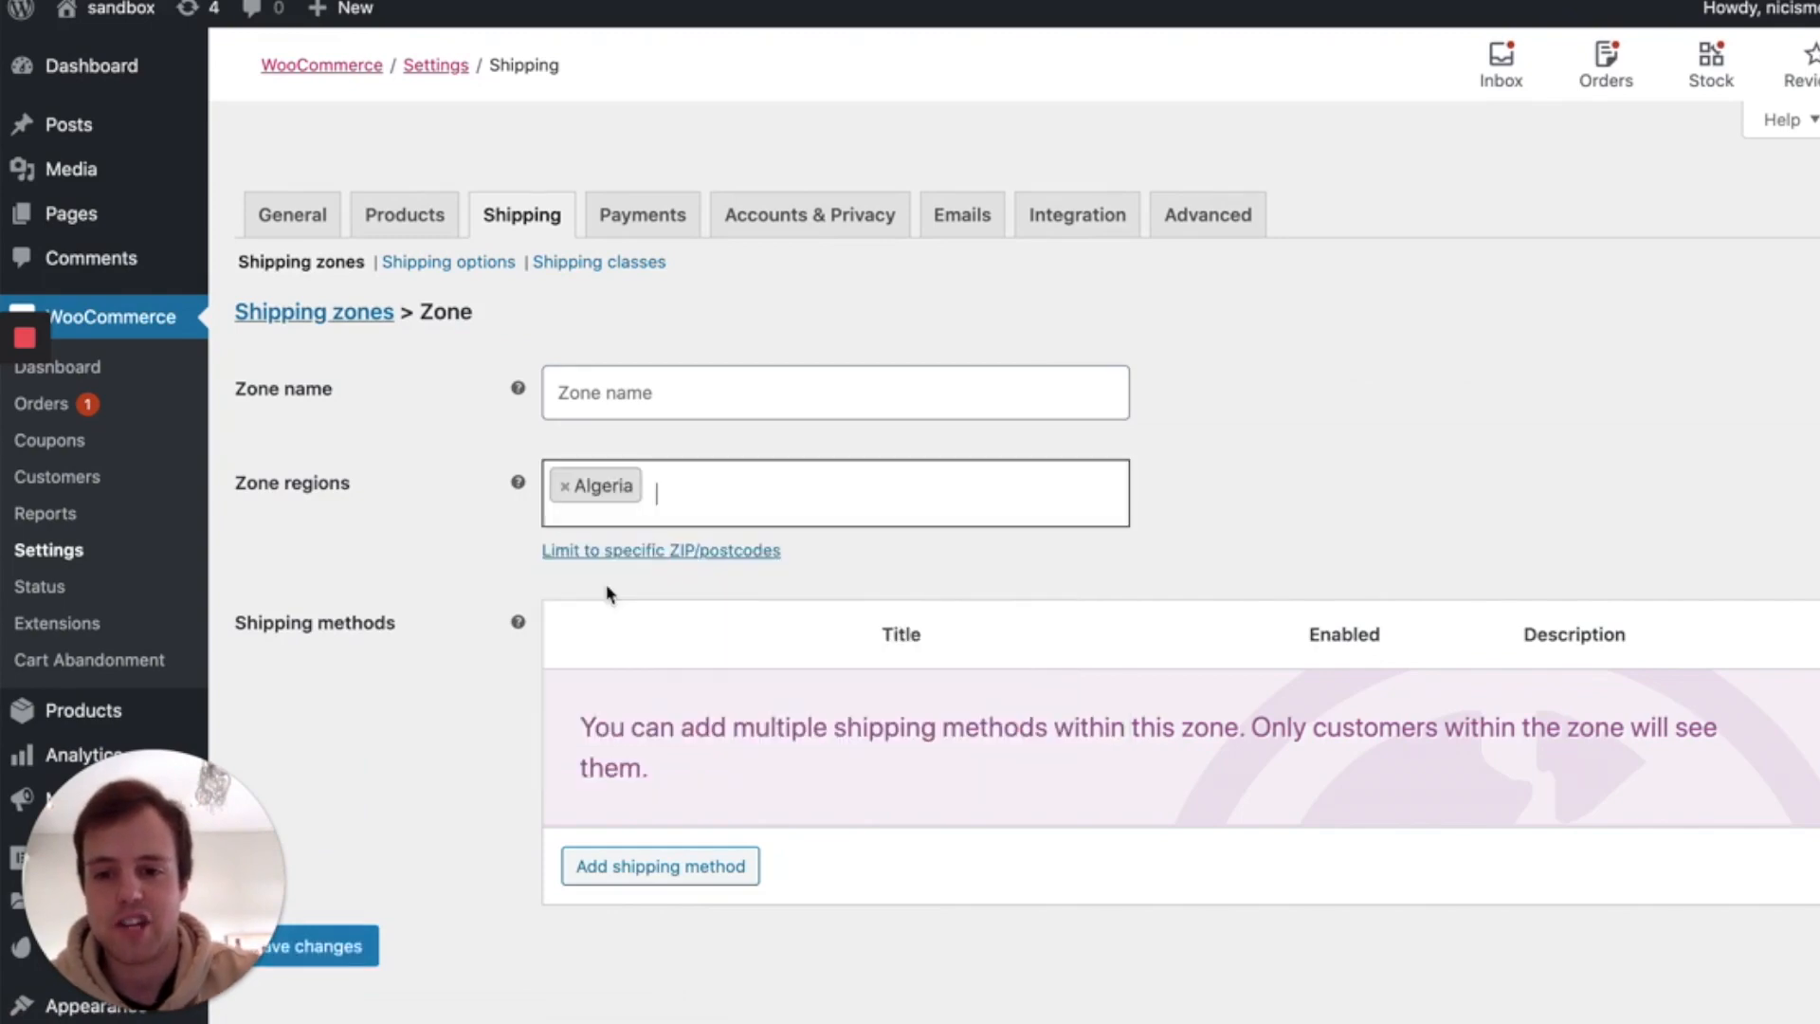
Look at the shipping methods offered for the zone, try out Free shipping, and leave without adding a method.
left_click(652, 866)
left_click(715, 523)
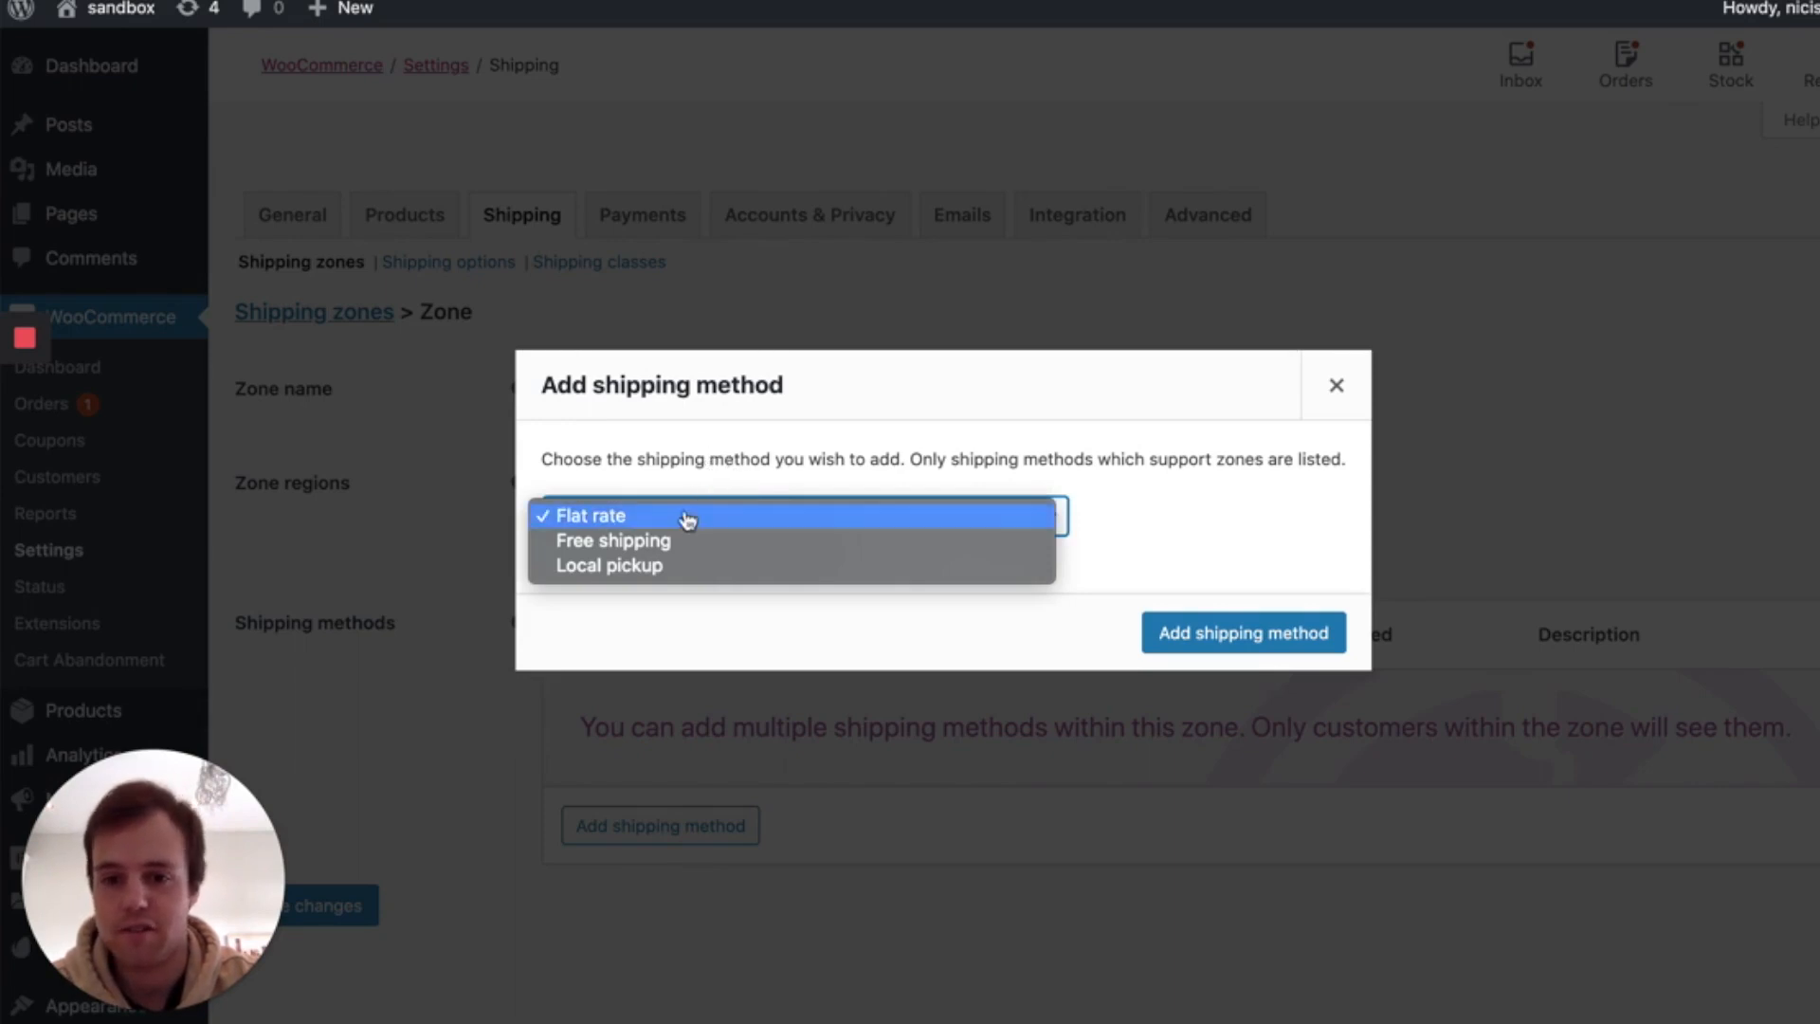
left_click(673, 543)
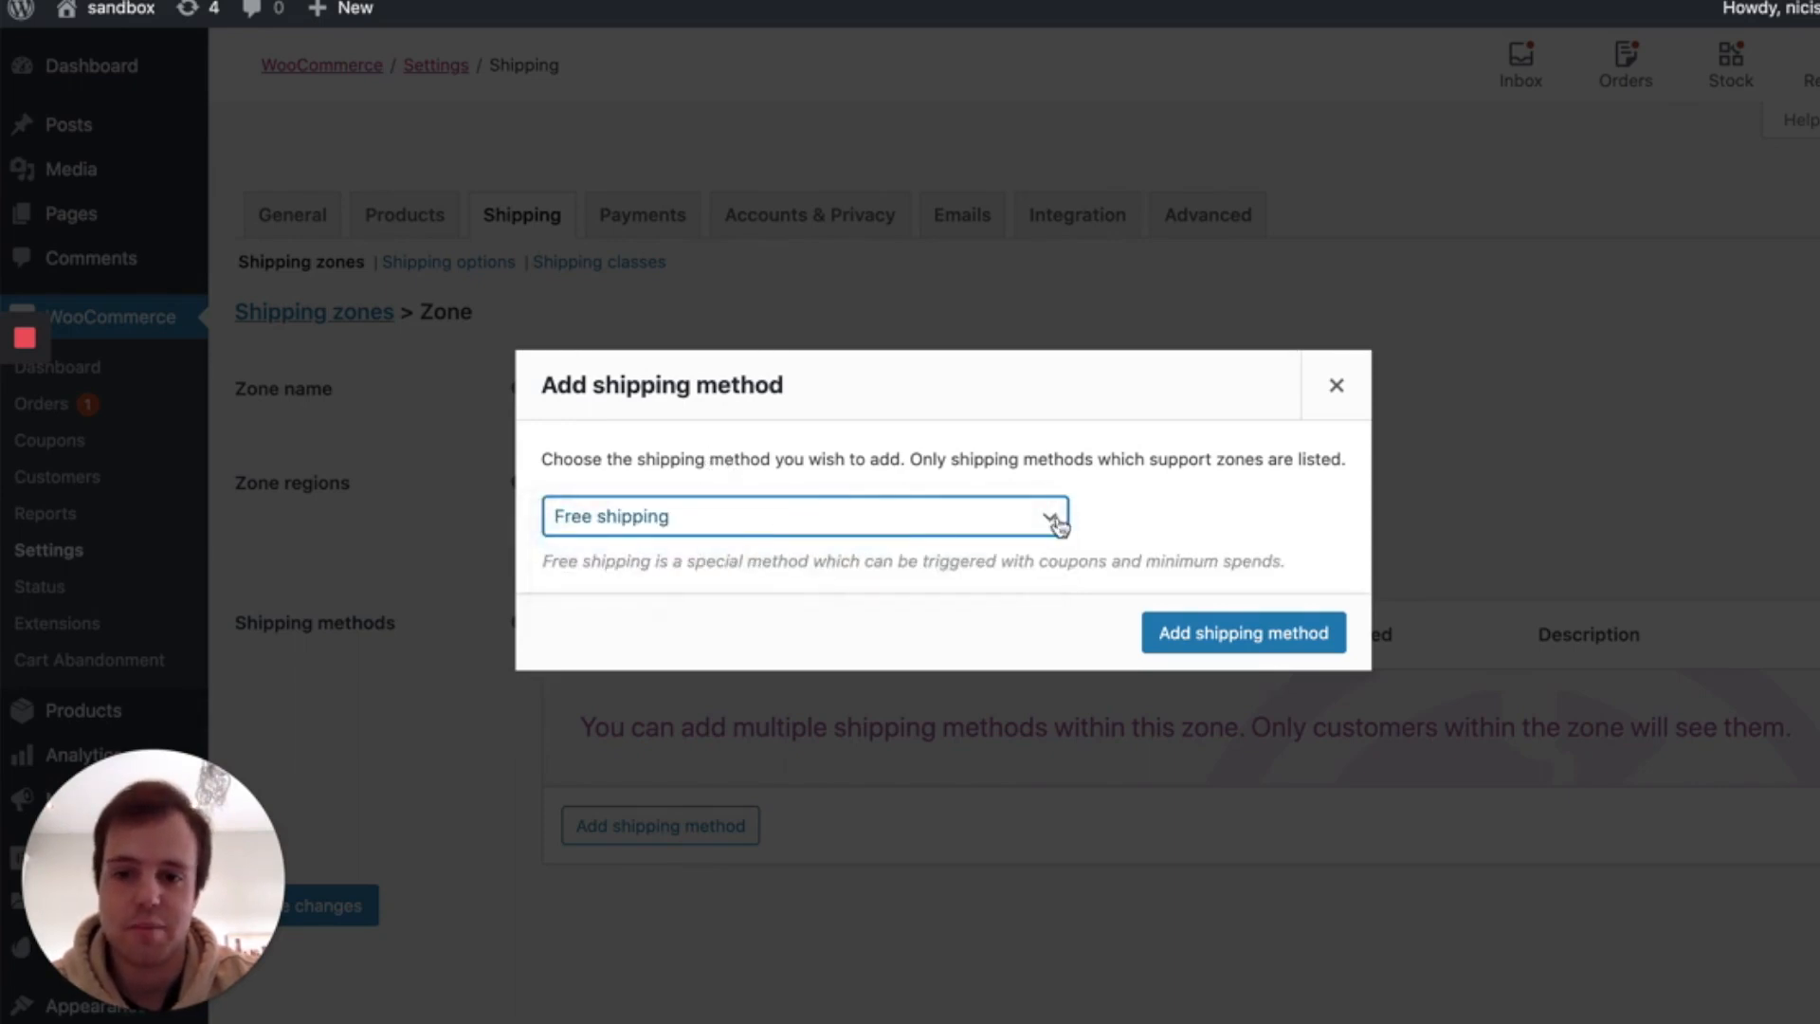
left_click(1329, 398)
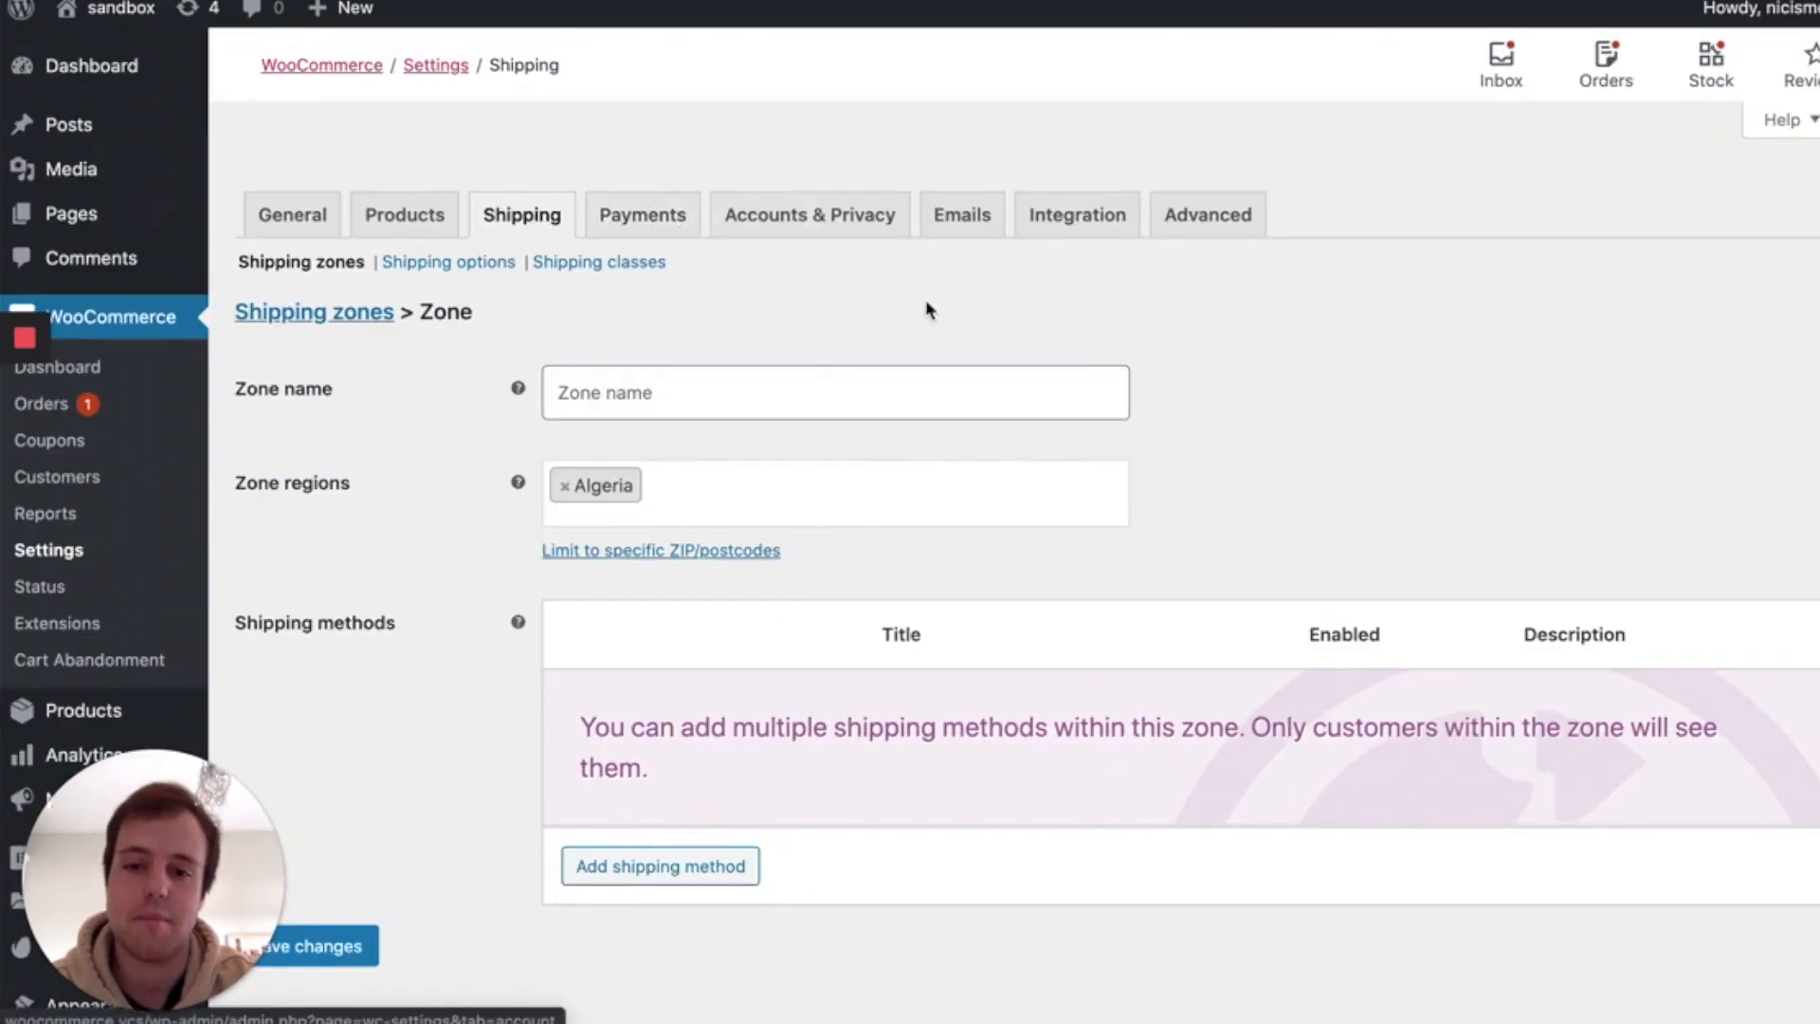
Discard the unsaved shipping zone, open the email settings and look through the list of email notifications.
left_click(972, 226)
left_click(1011, 288)
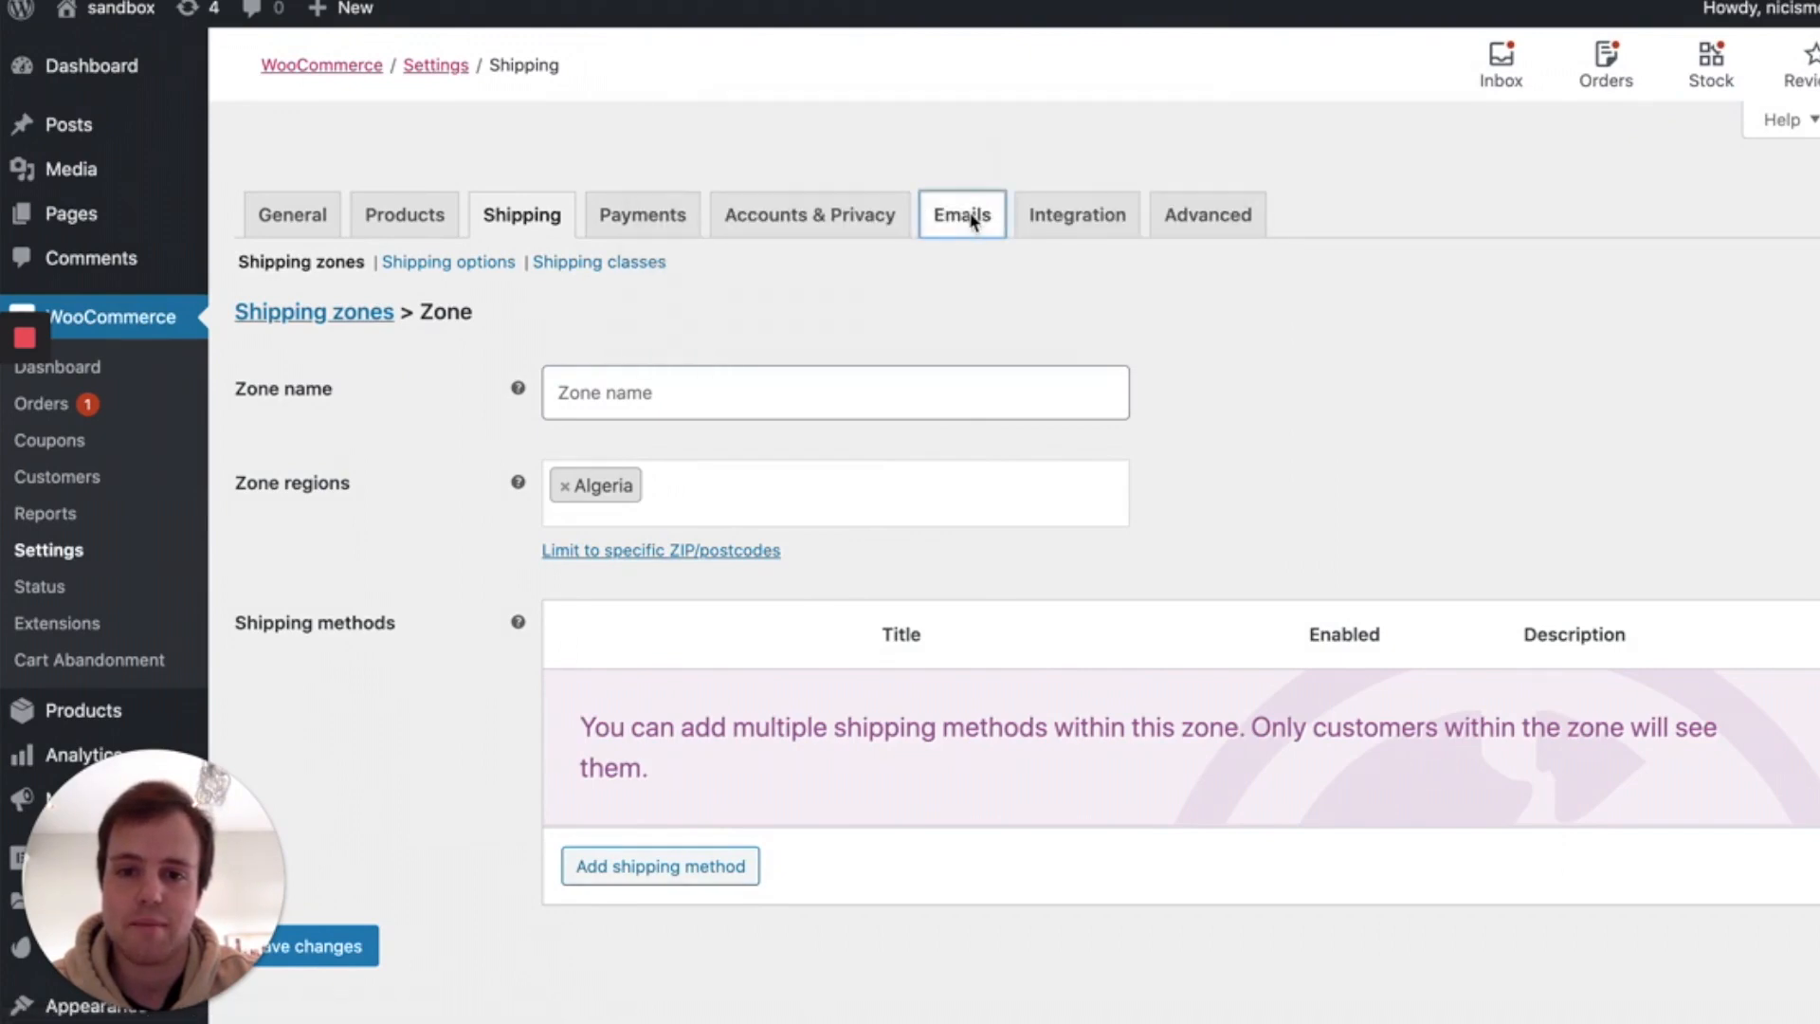
left_click(929, 214)
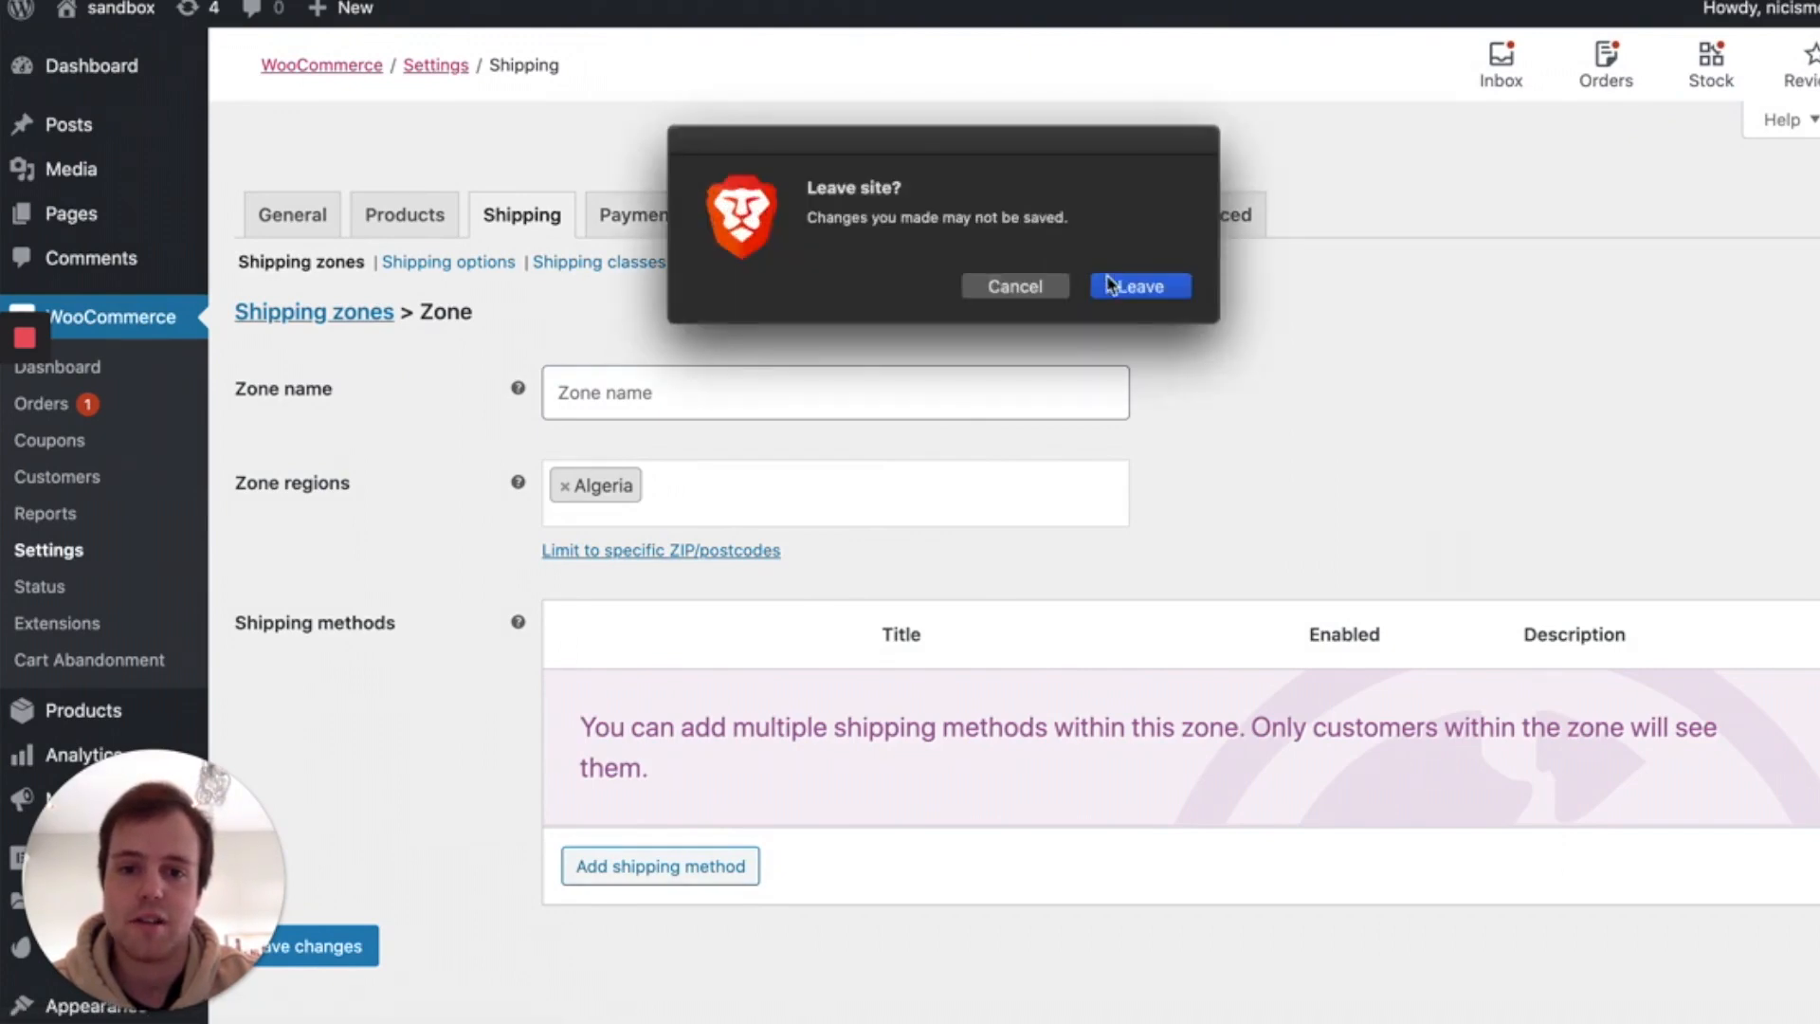
left_click(1113, 286)
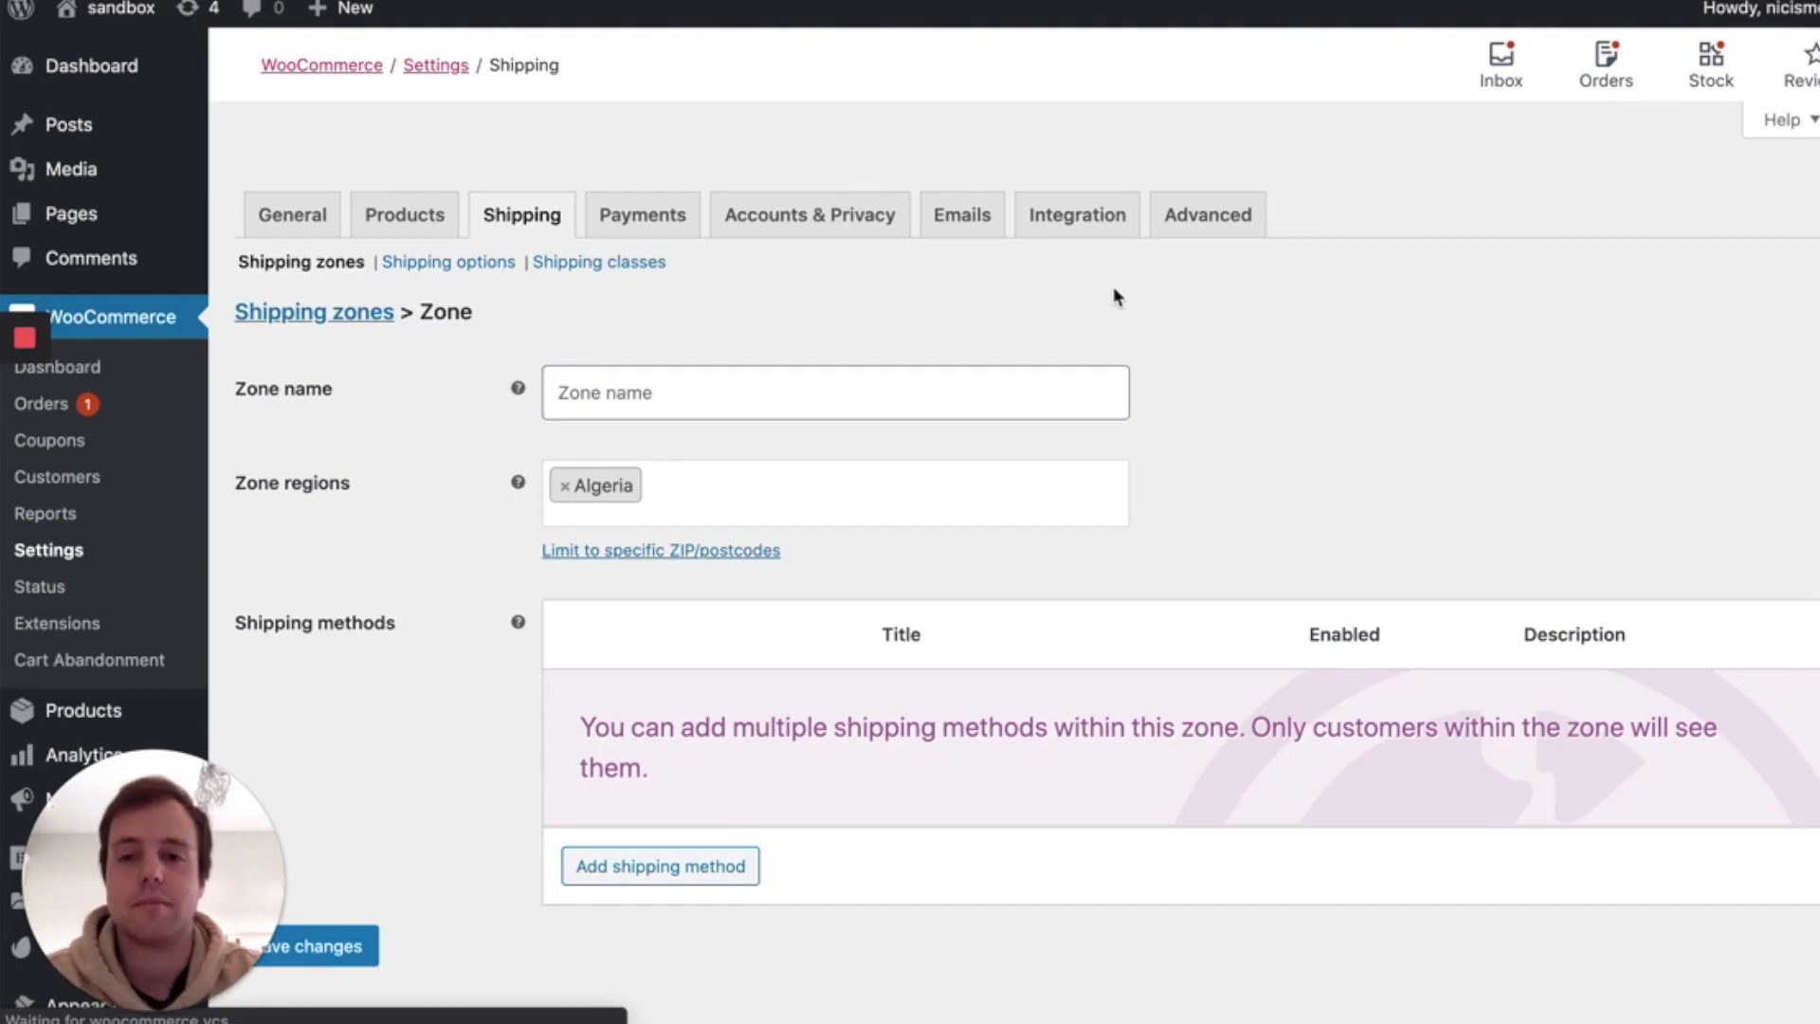
scroll(690, 438, "down", 2)
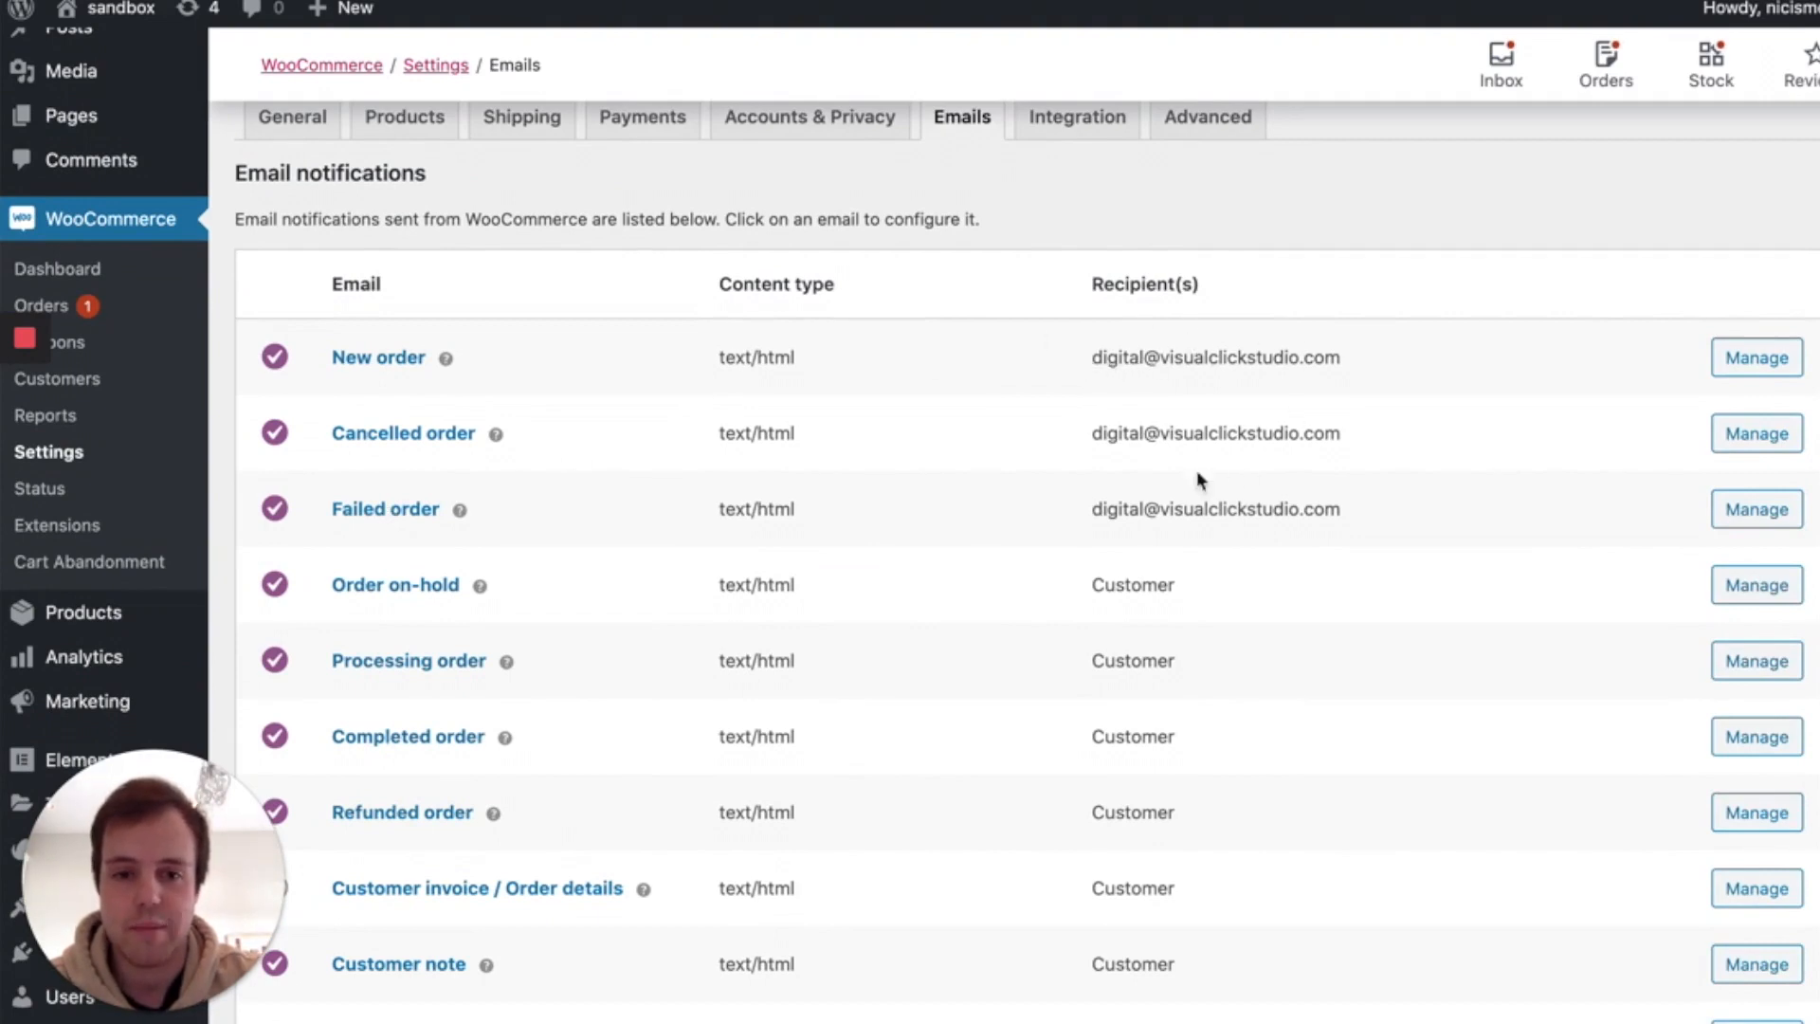
scroll(1104, 487, "down", 4)
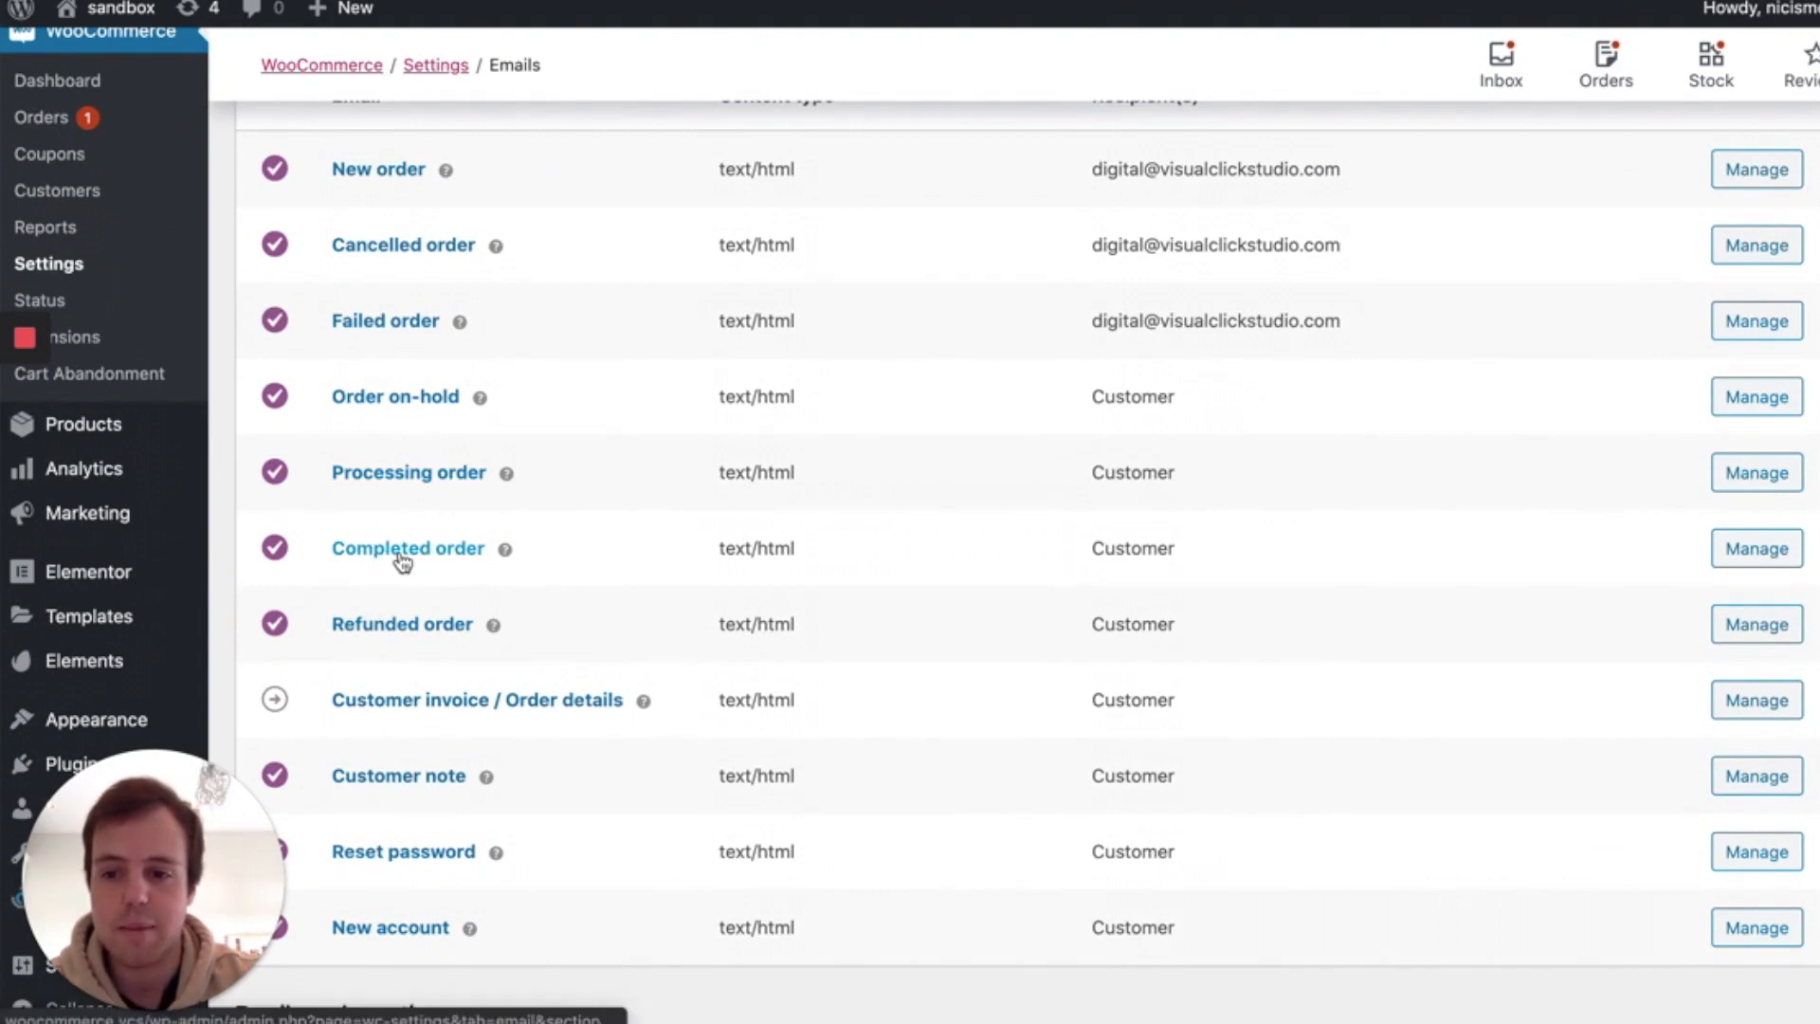
scroll(448, 465, "up", 5)
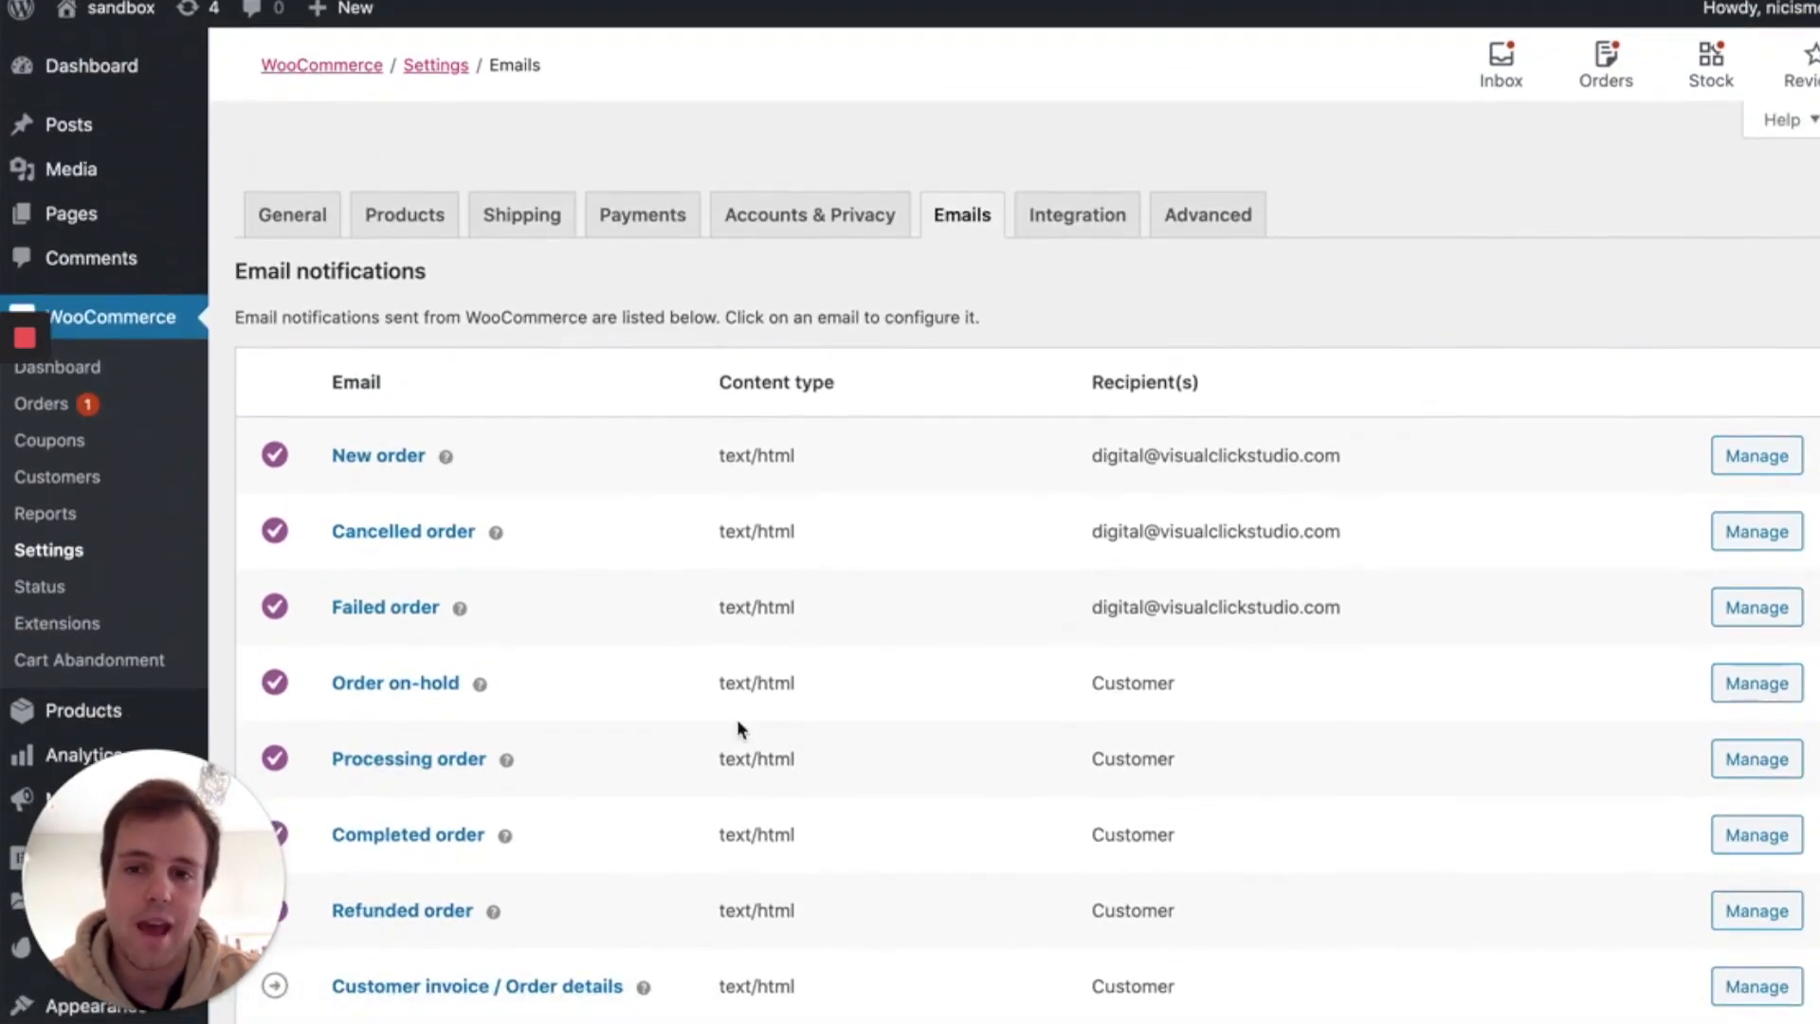
Check the store's inbox and order notifications, and begin fulfillment of the processing order.
left_click(1501, 62)
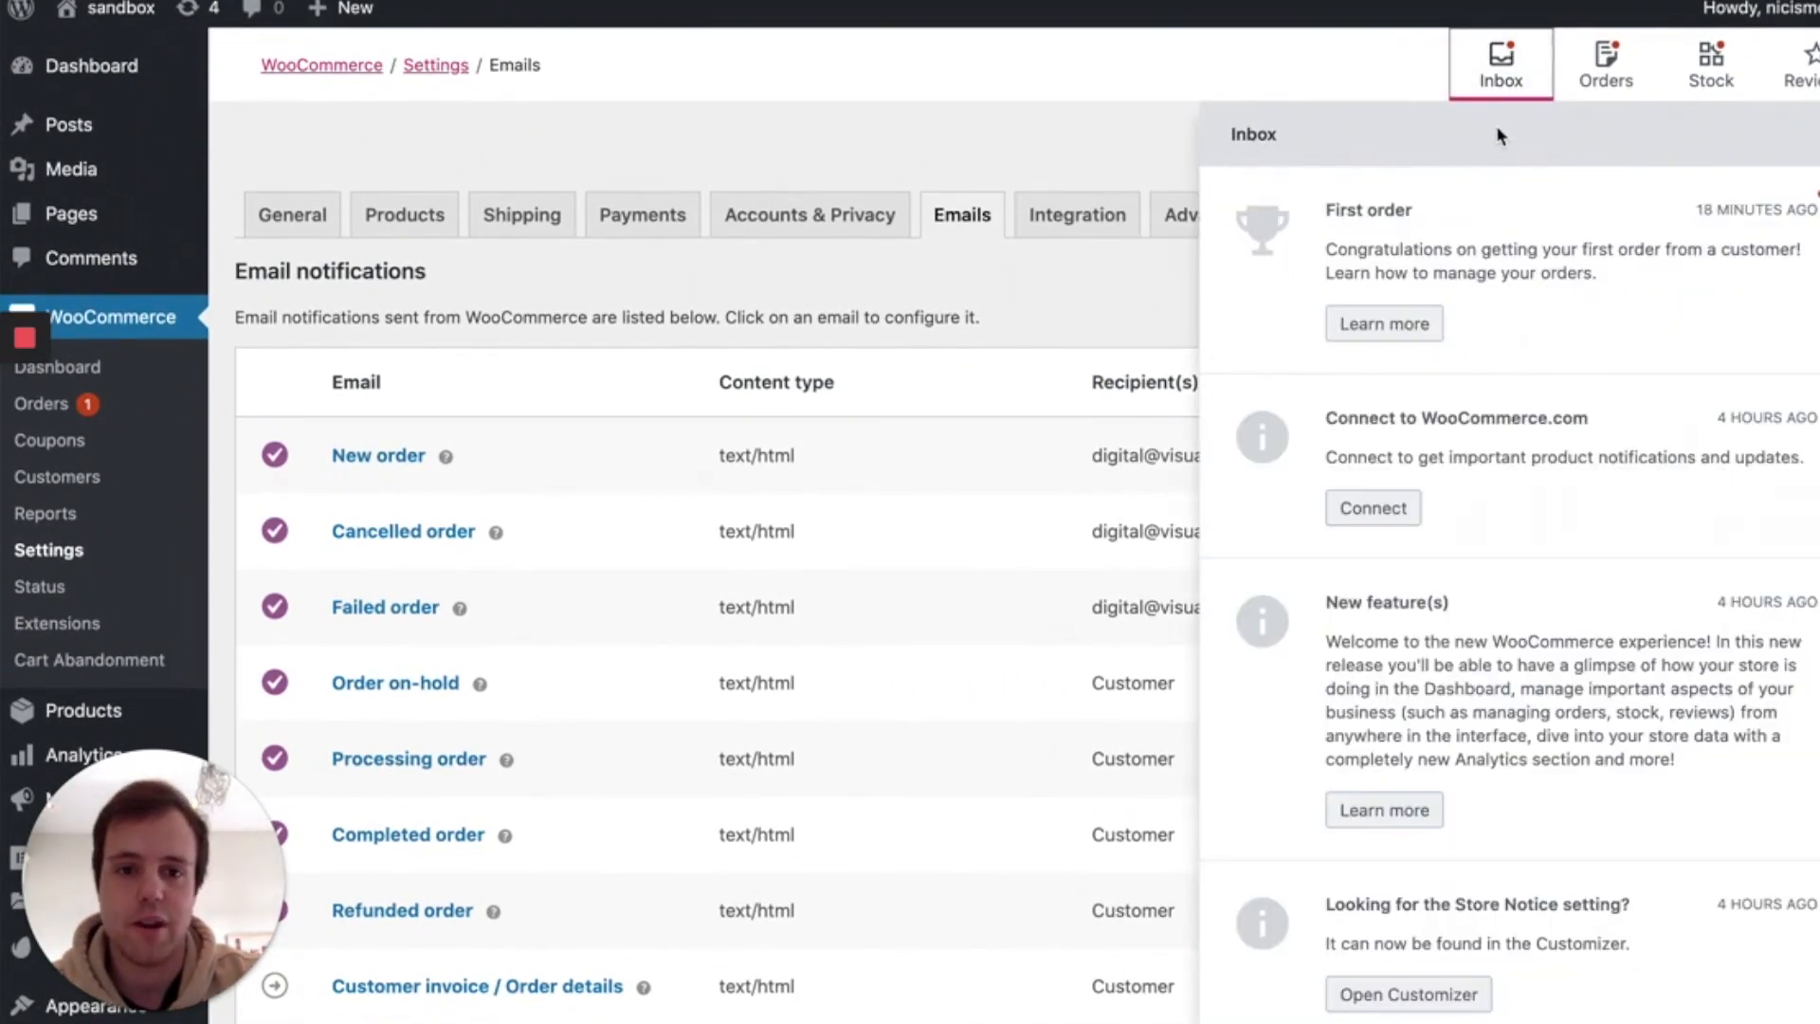
left_click(1605, 62)
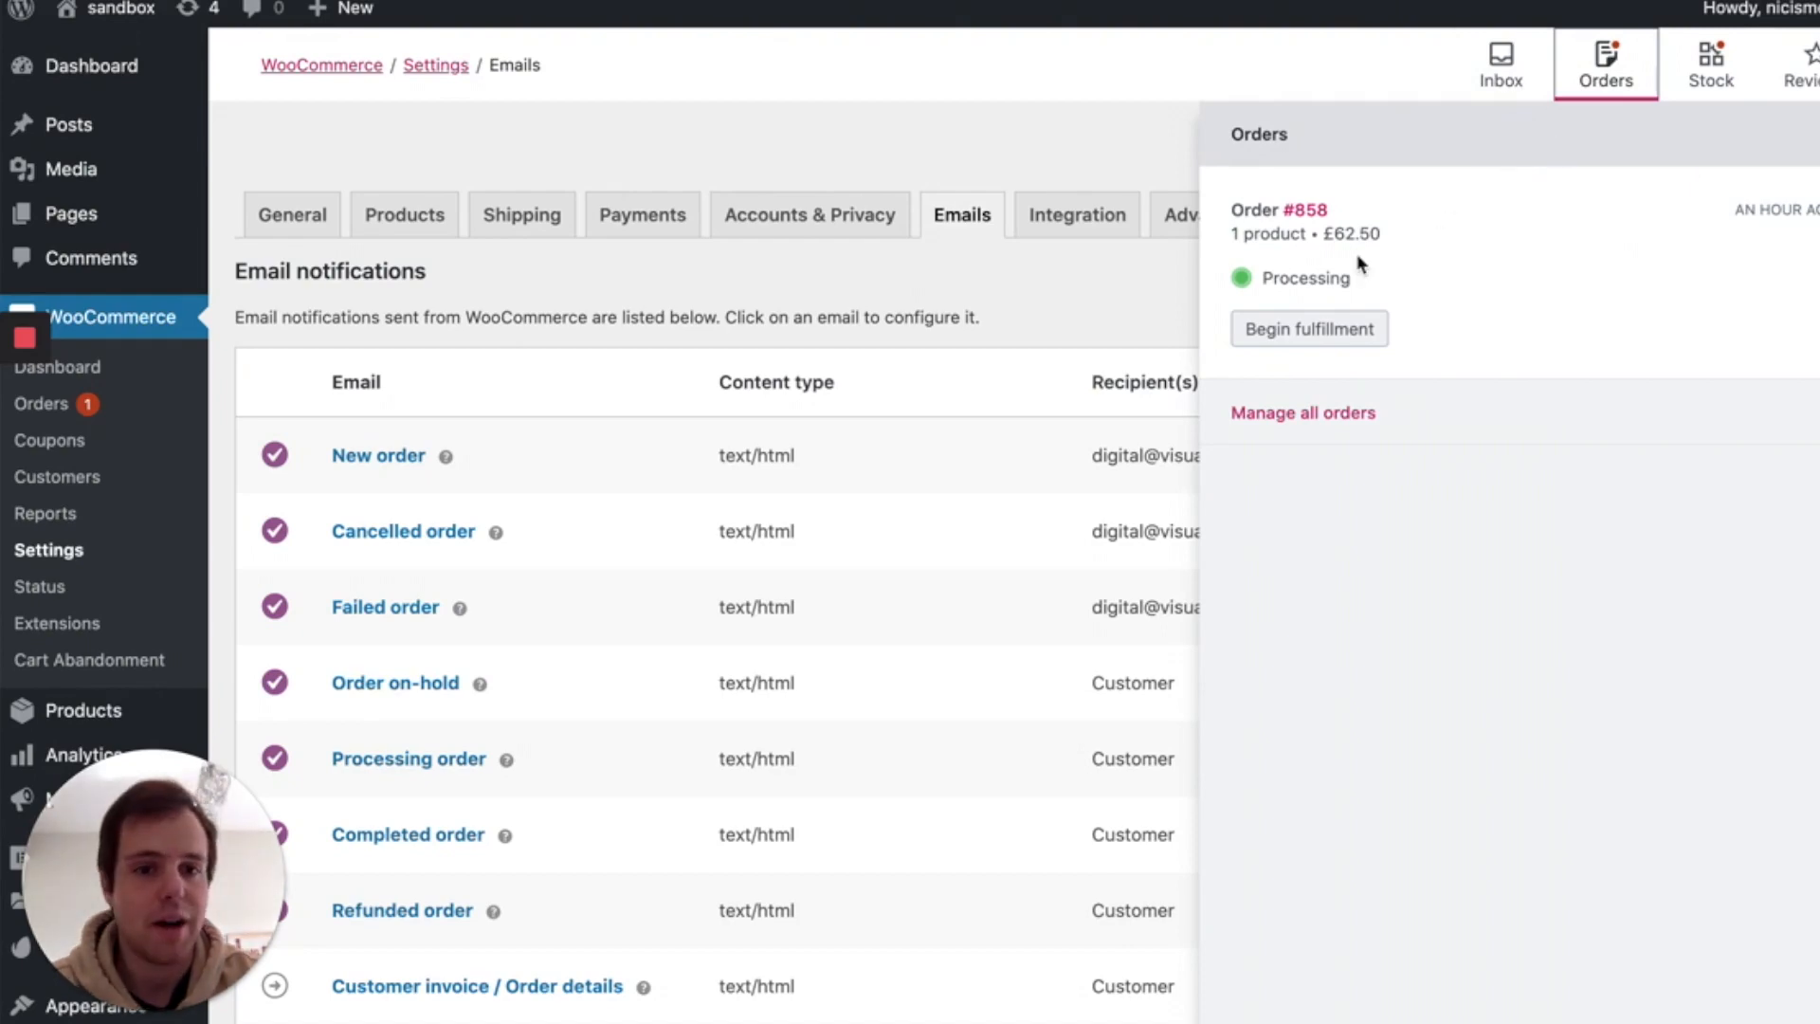
left_click(1314, 334)
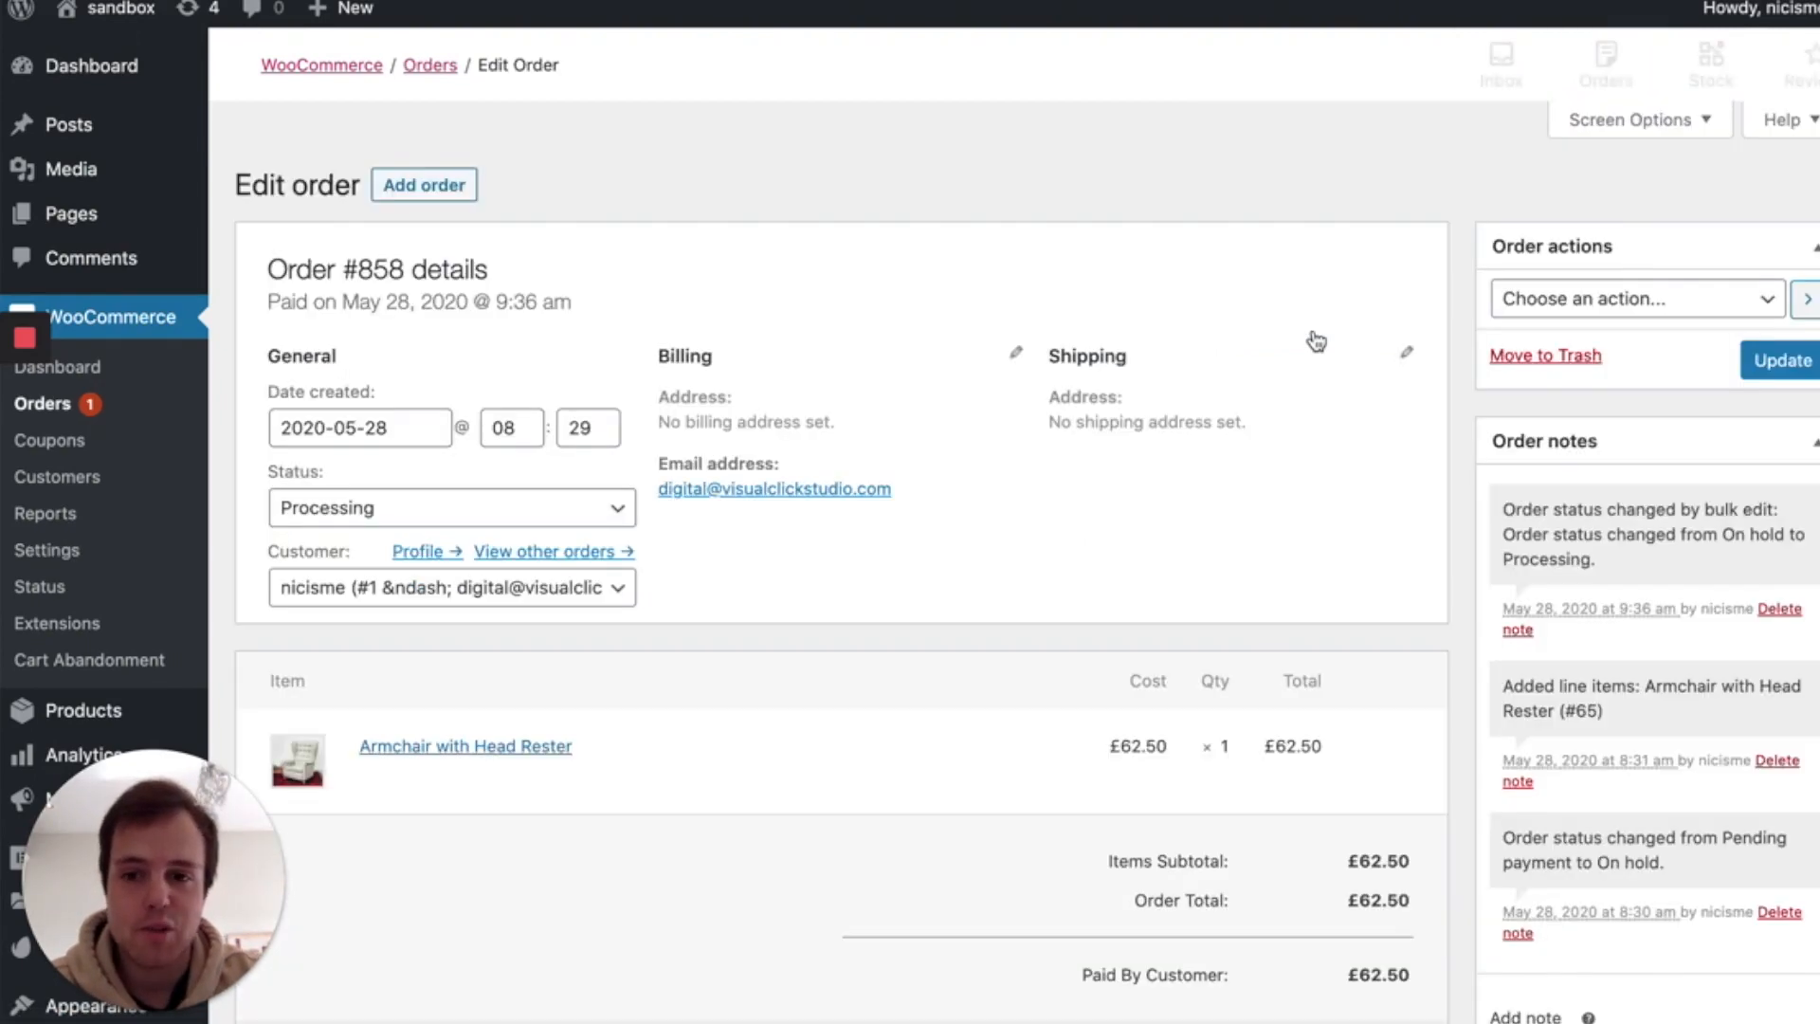
Examine the order's details, line items, totals and order notes.
scroll(1315, 341, "down", 2)
scroll(1315, 342, "down", 2)
scroll(1316, 342, "up", 3)
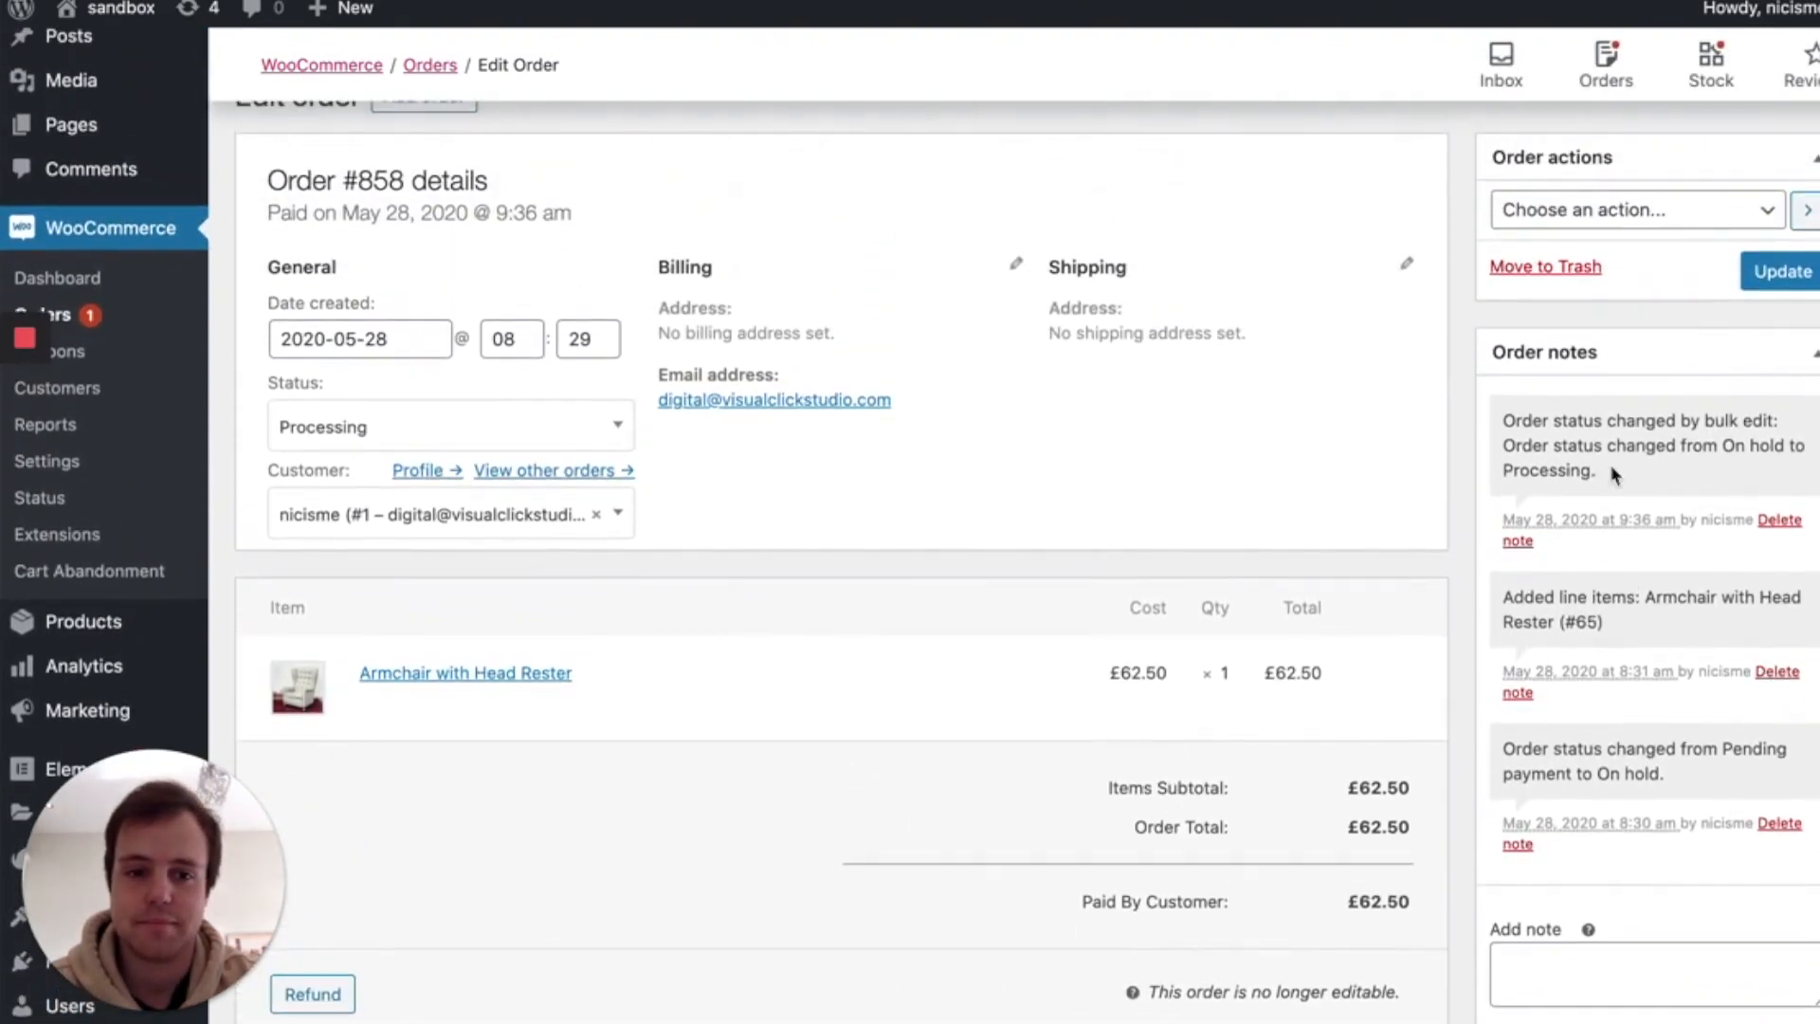
scroll(1617, 442, "down", 4)
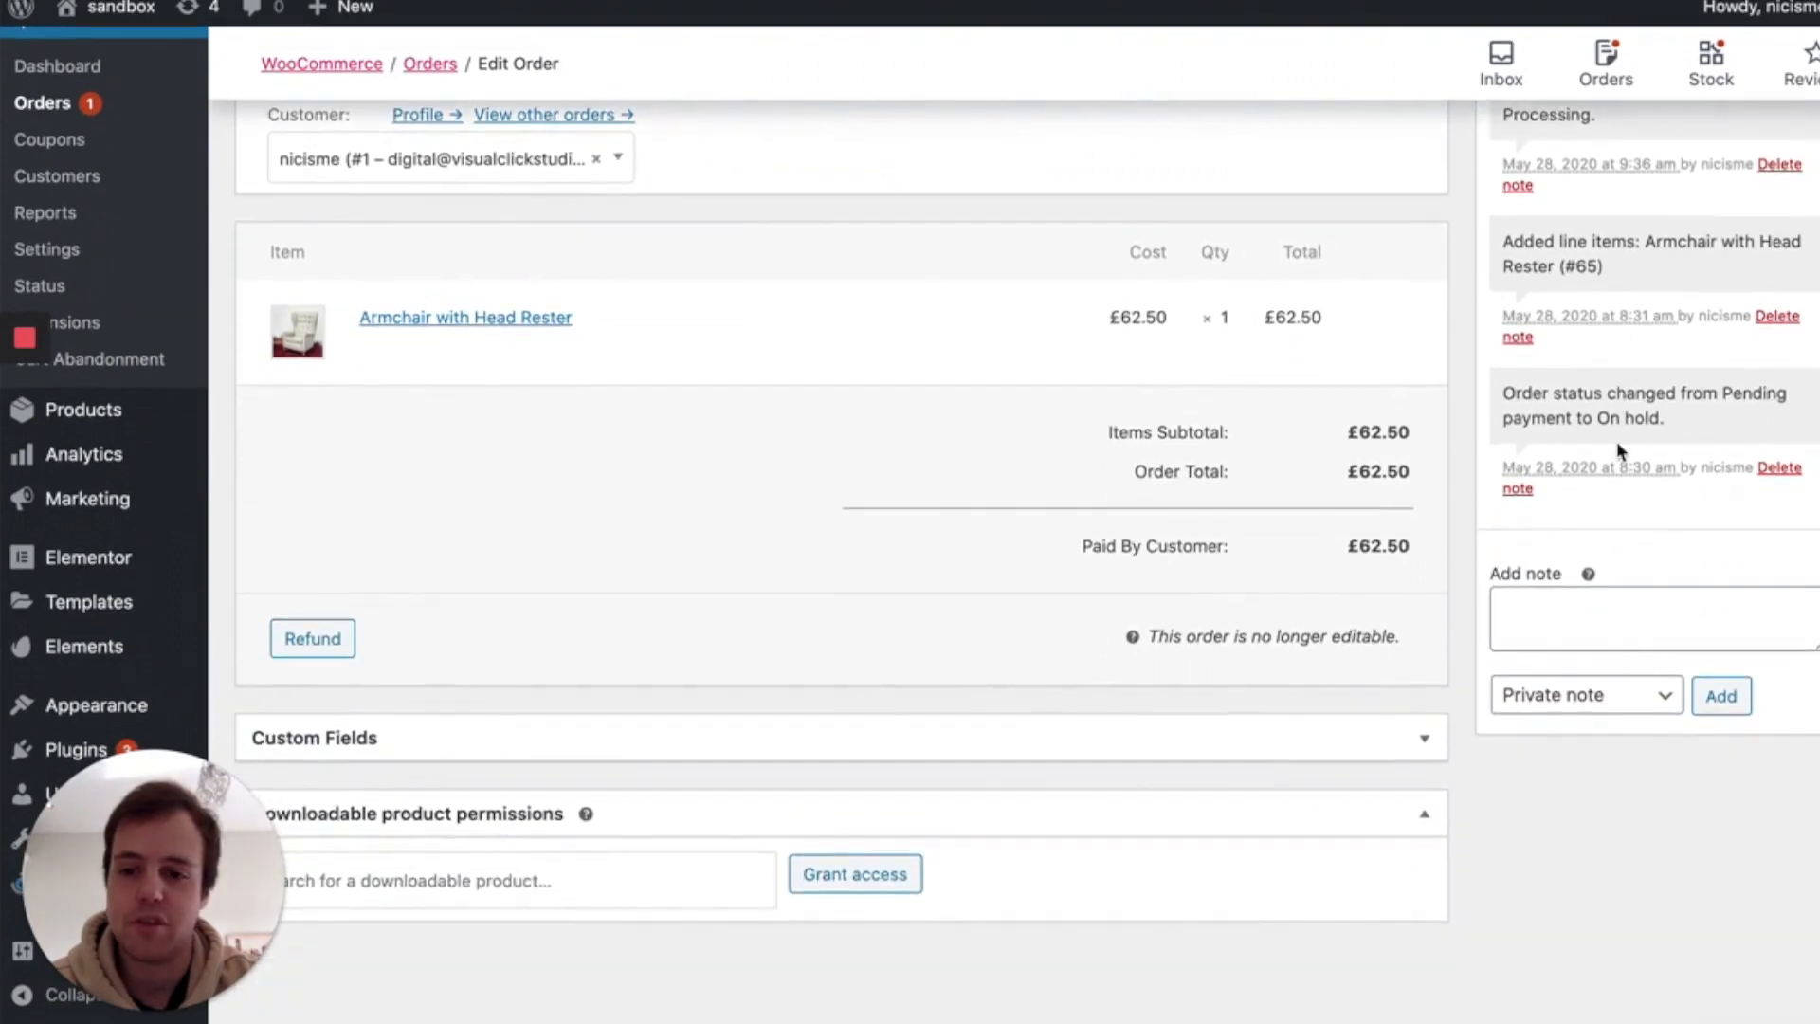
scroll(1617, 442, "up", 5)
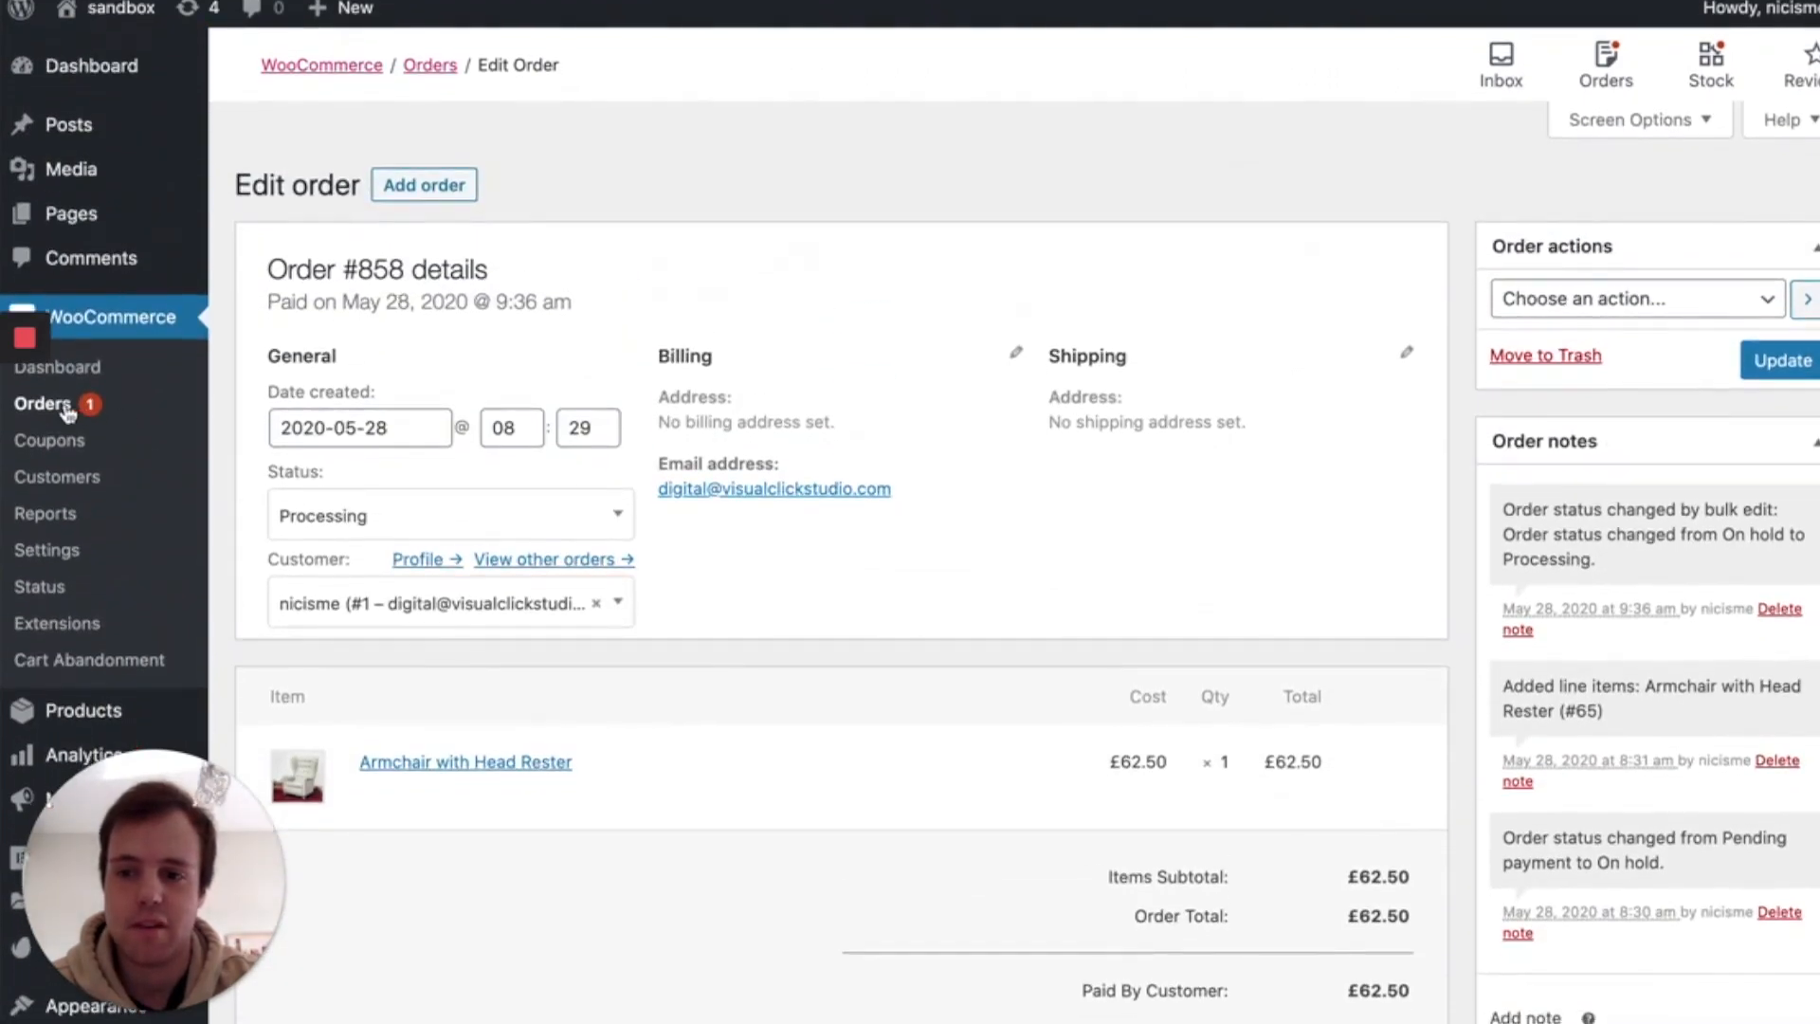
Return to the list of all orders, check it, and open the list of all products.
left_click(65, 408)
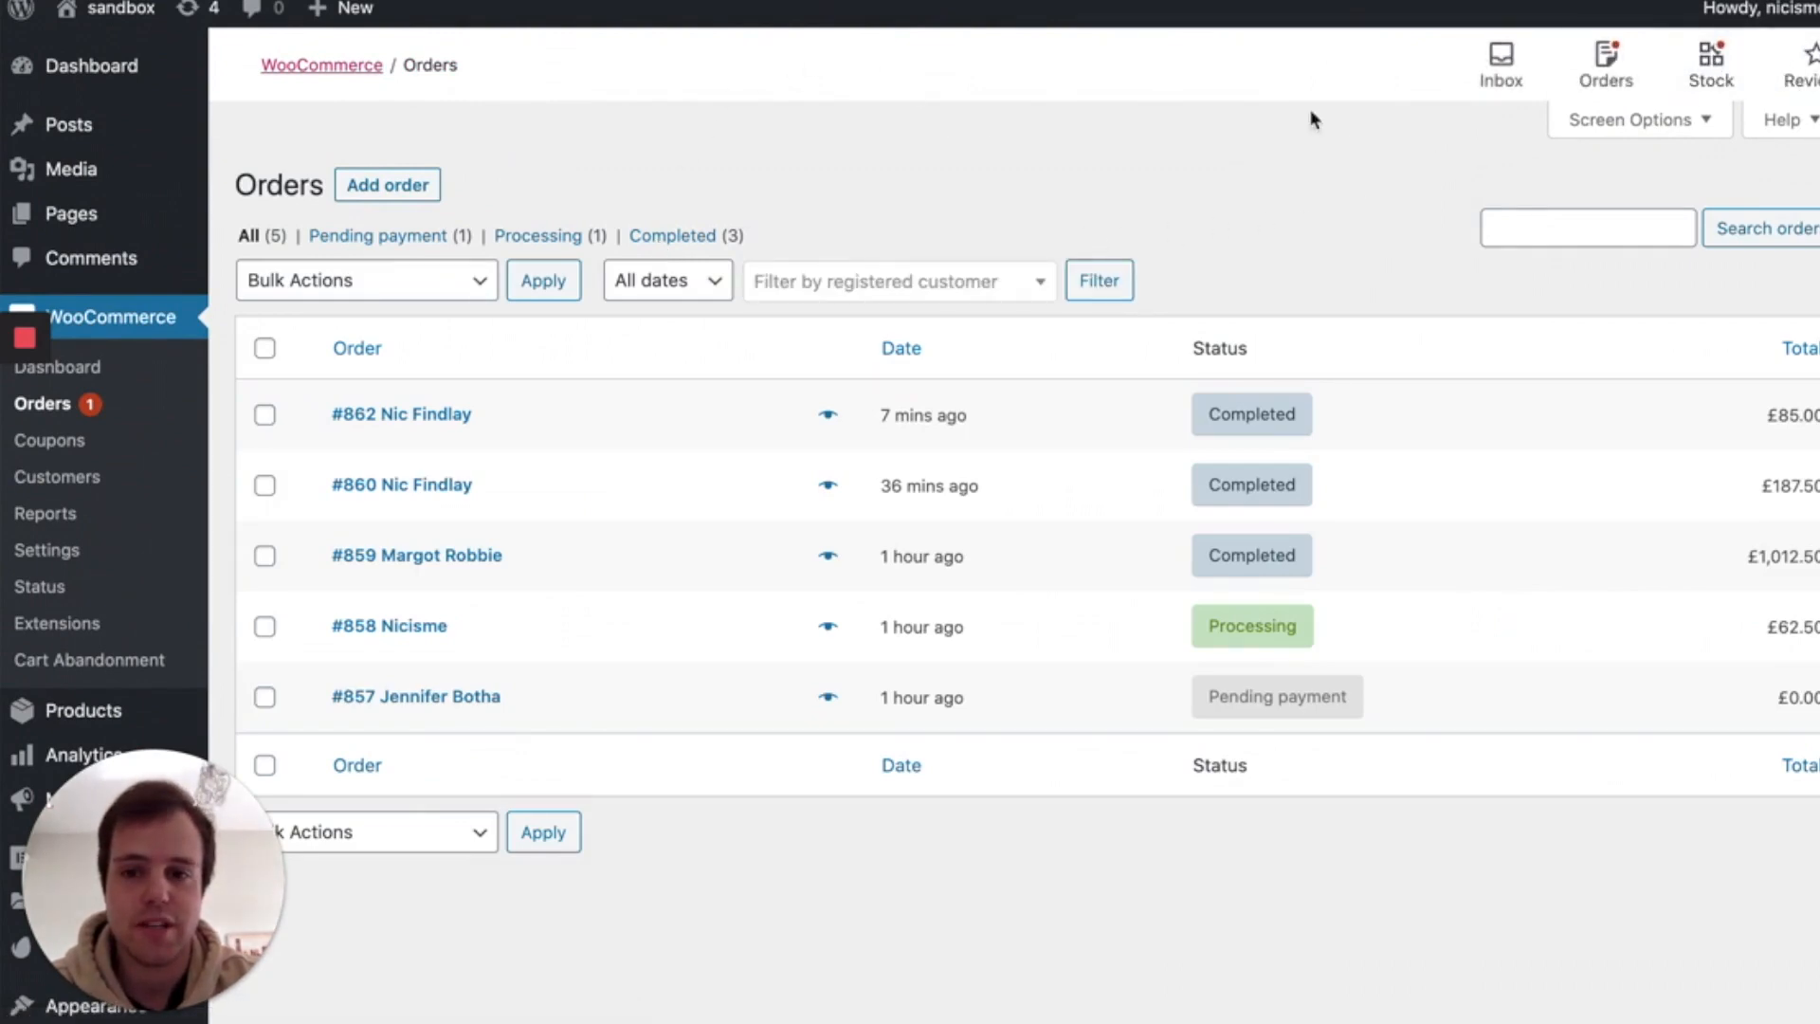
scroll(65, 514, "down", 2)
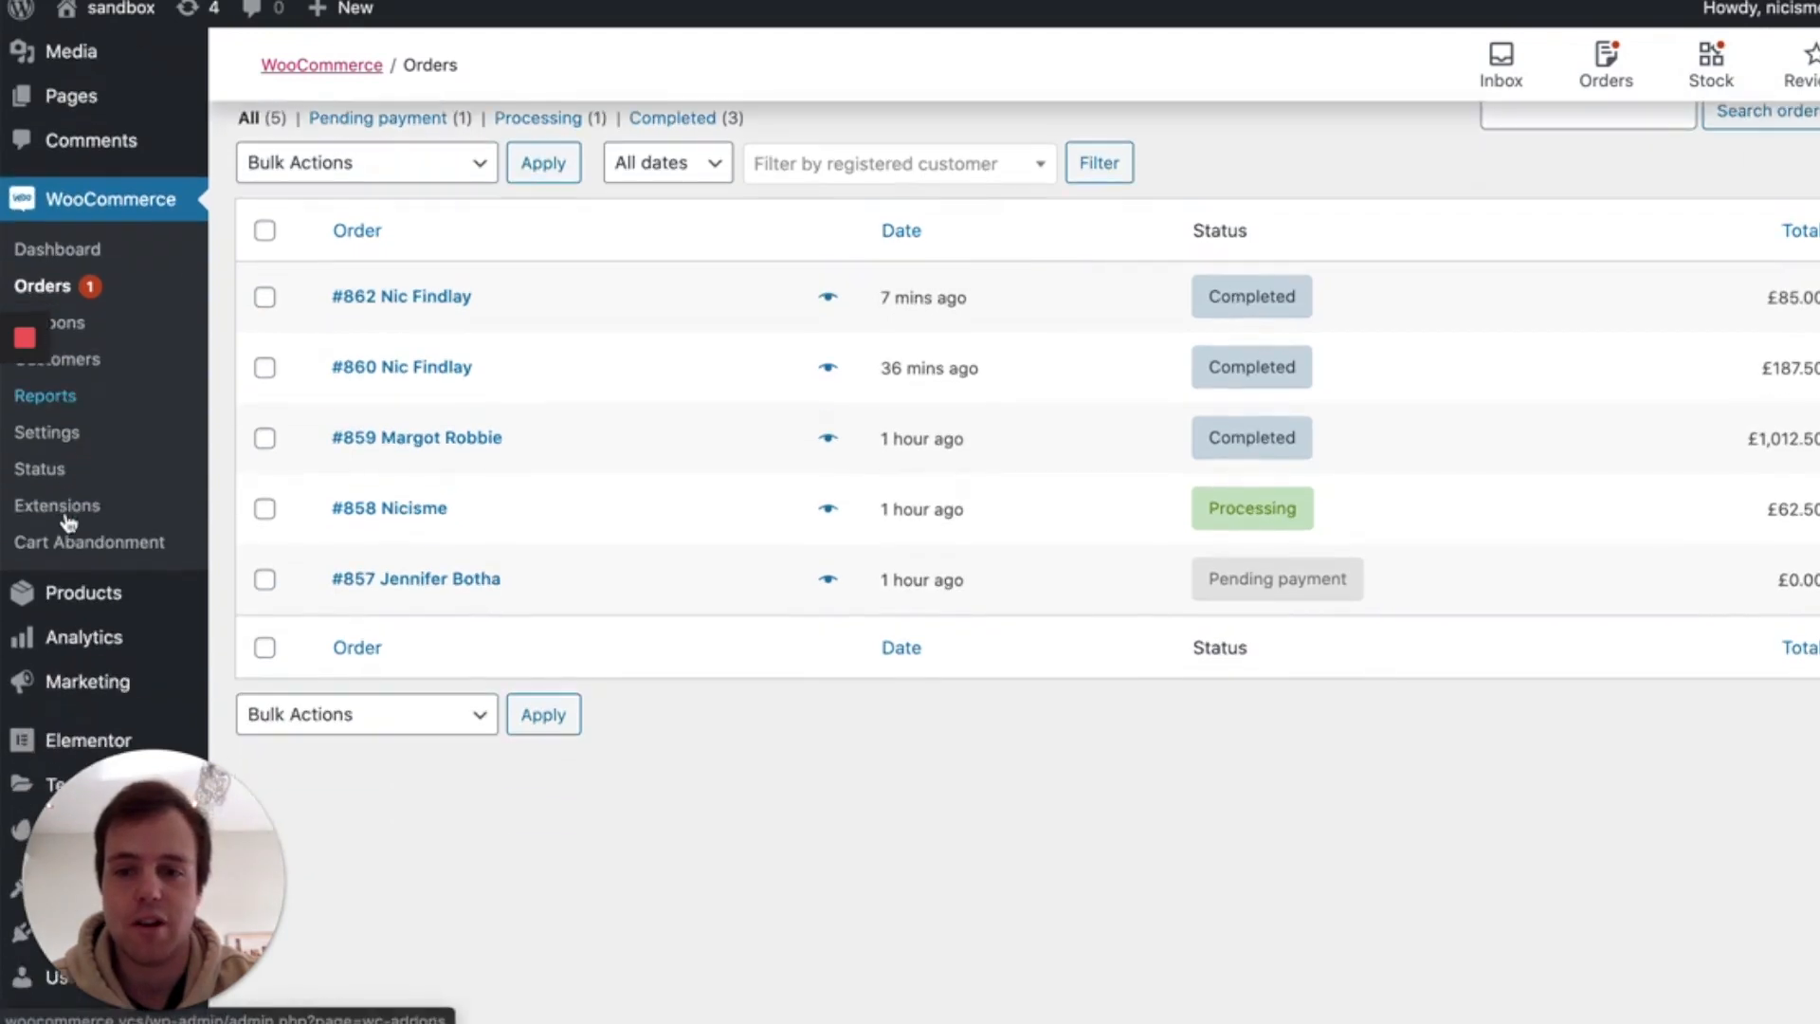
left_click(66, 613)
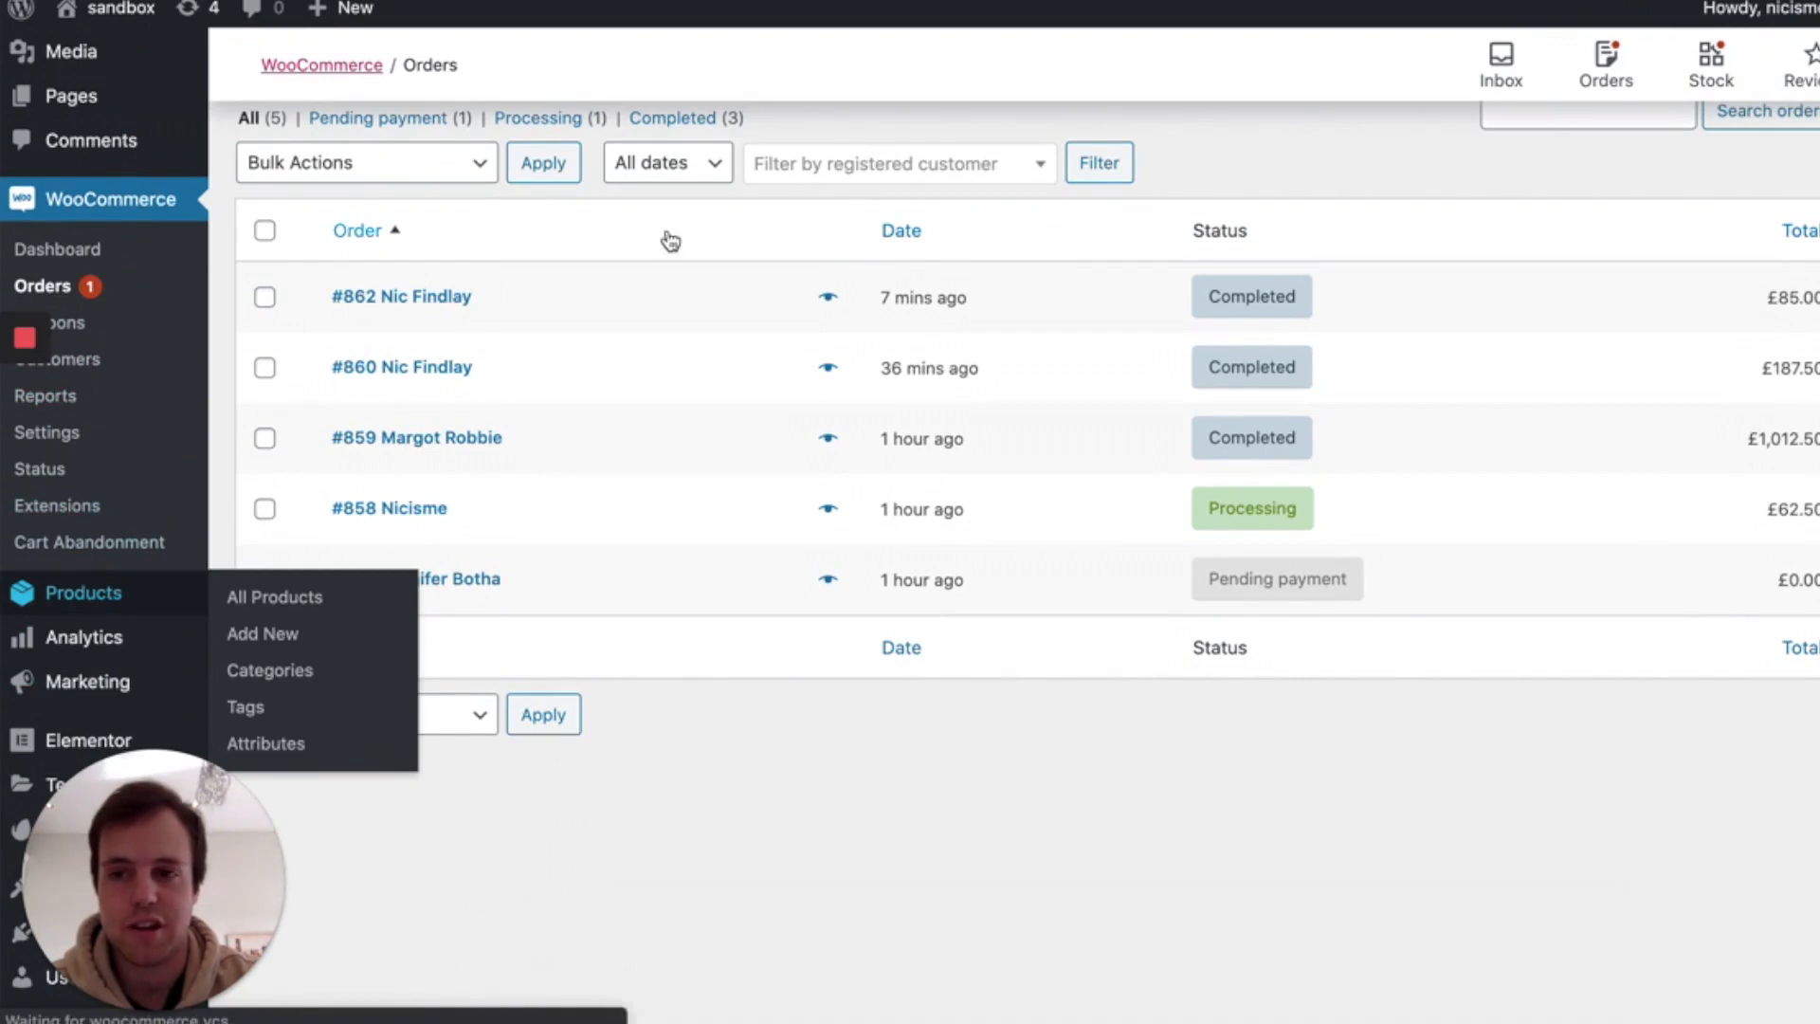
scroll(670, 241, "down", 4)
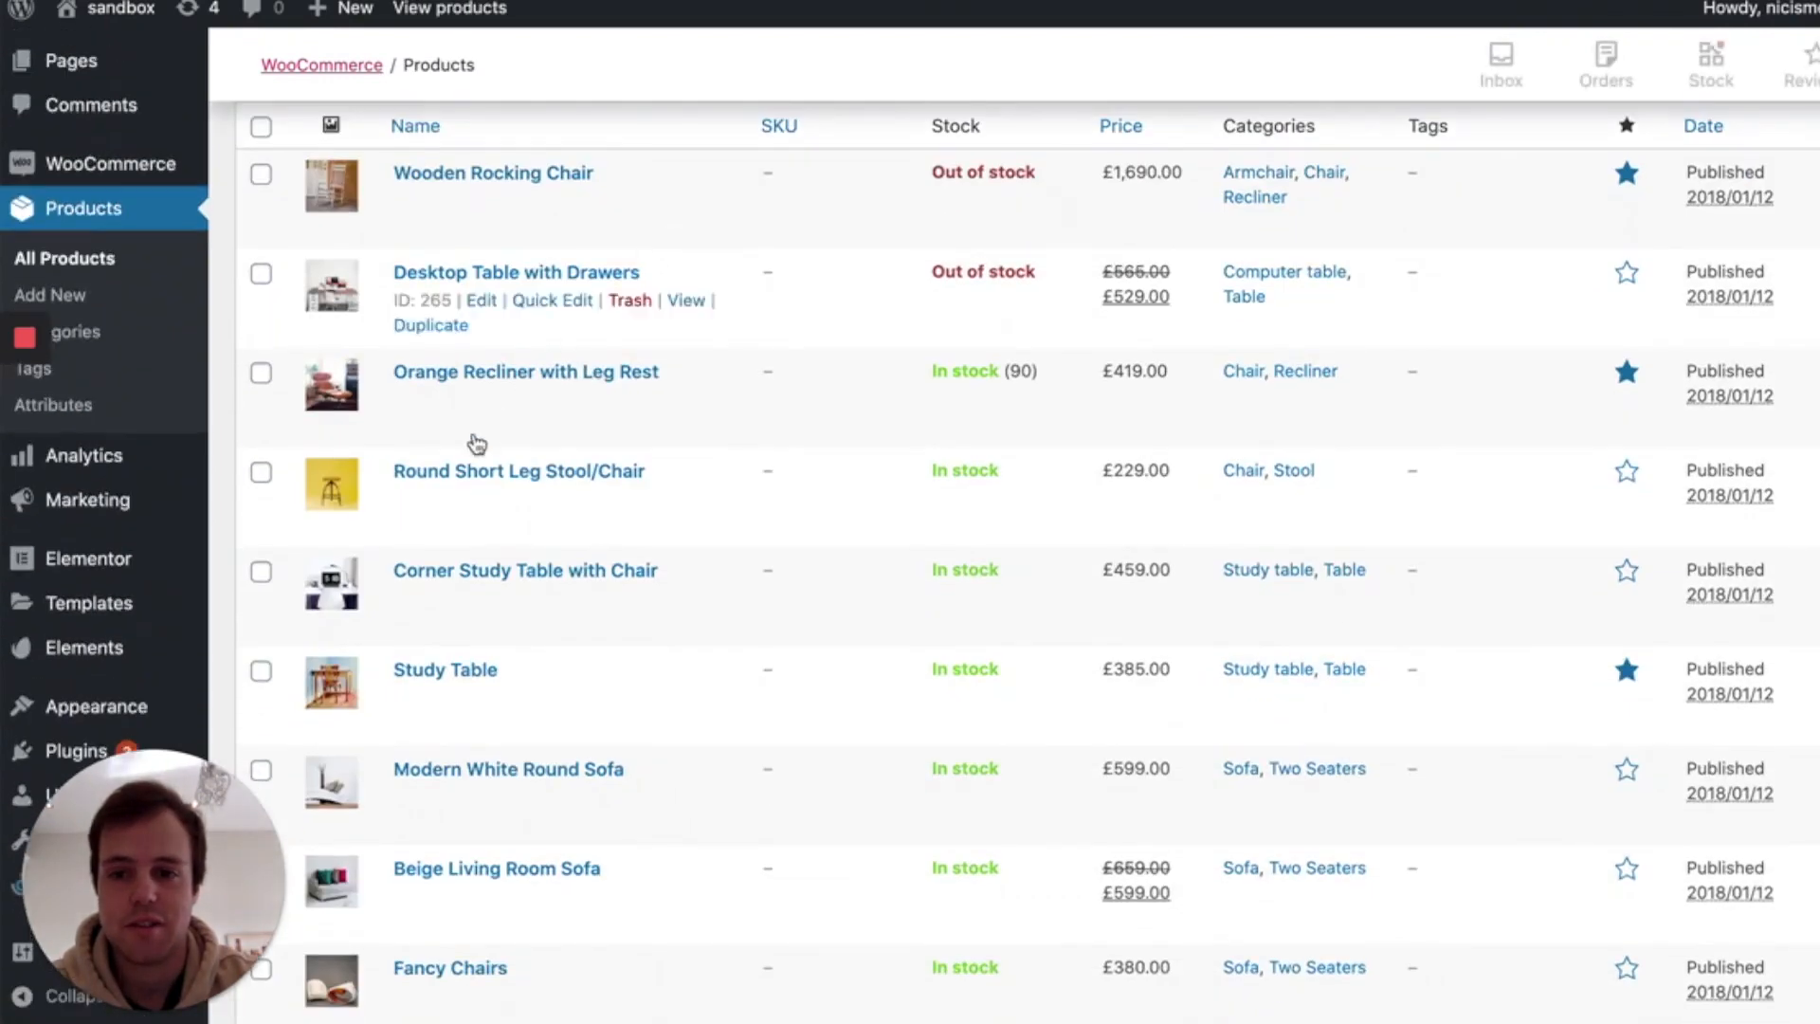
Open the Orange Recliner with Leg Rest product for editing and bring up a blank comment form under its reviews.
mouse_move(438, 396)
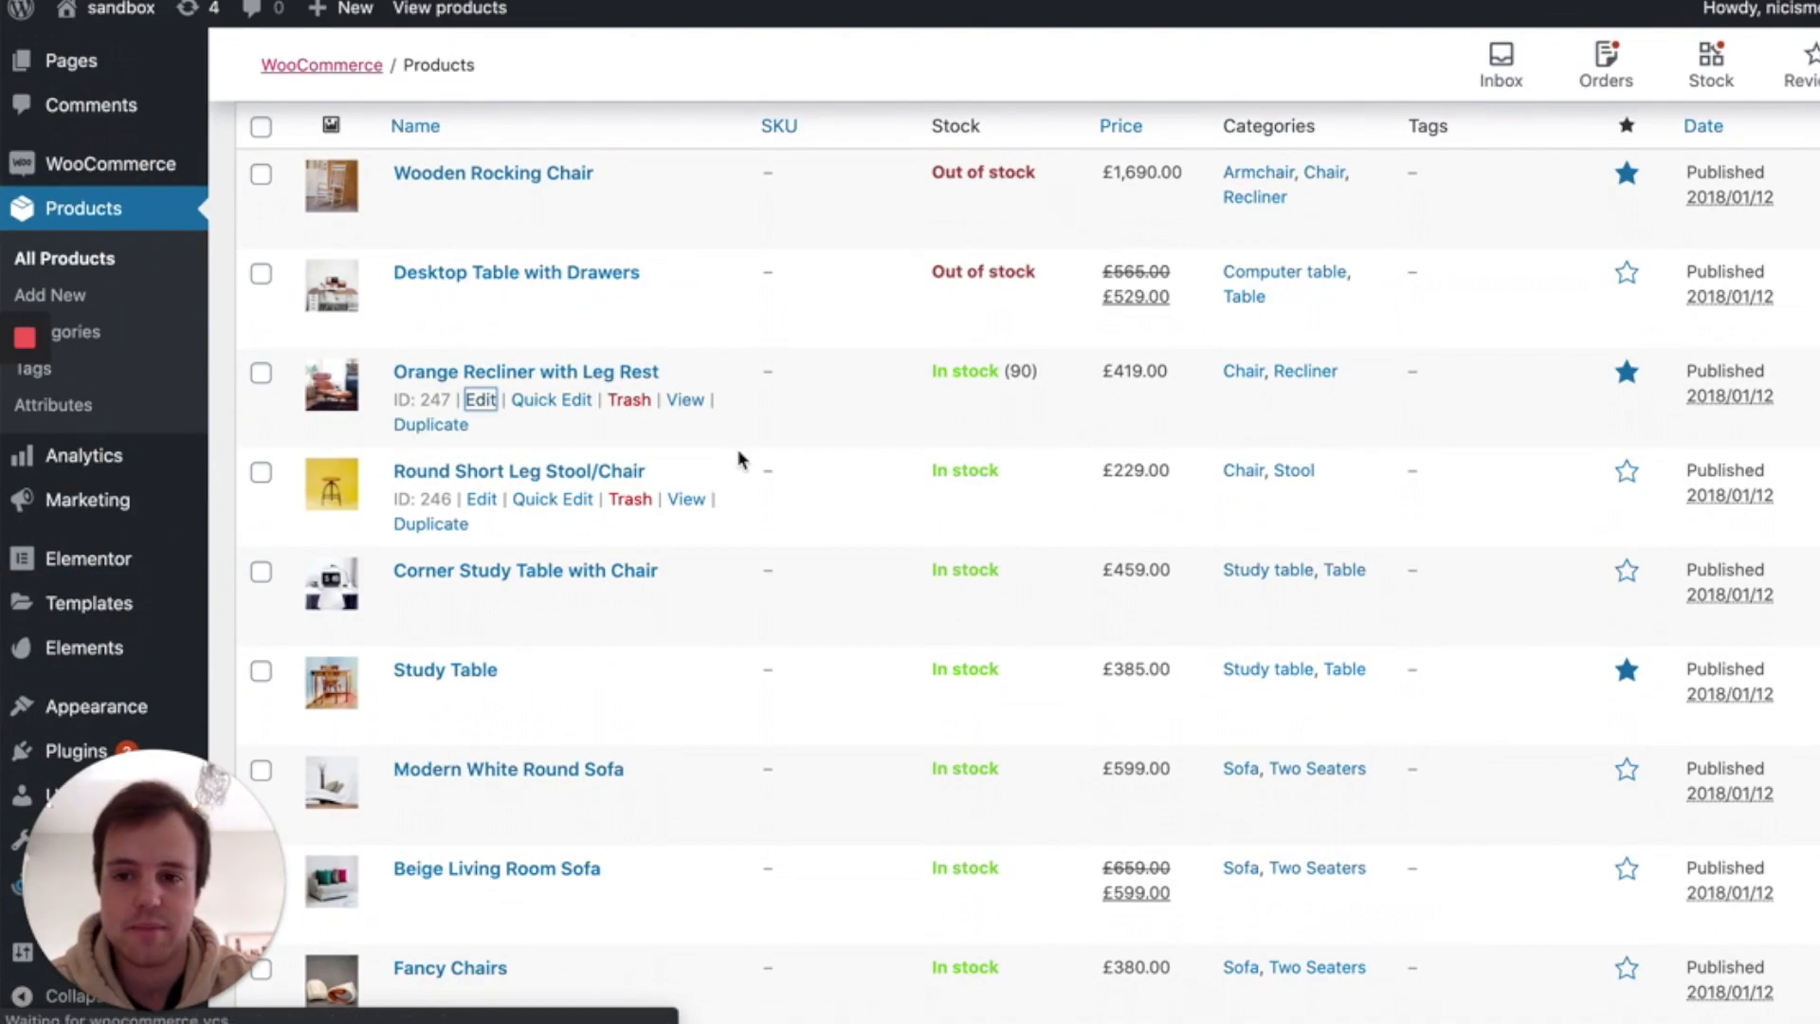
scroll(742, 459, "down", 6)
scroll(741, 460, "down", 9)
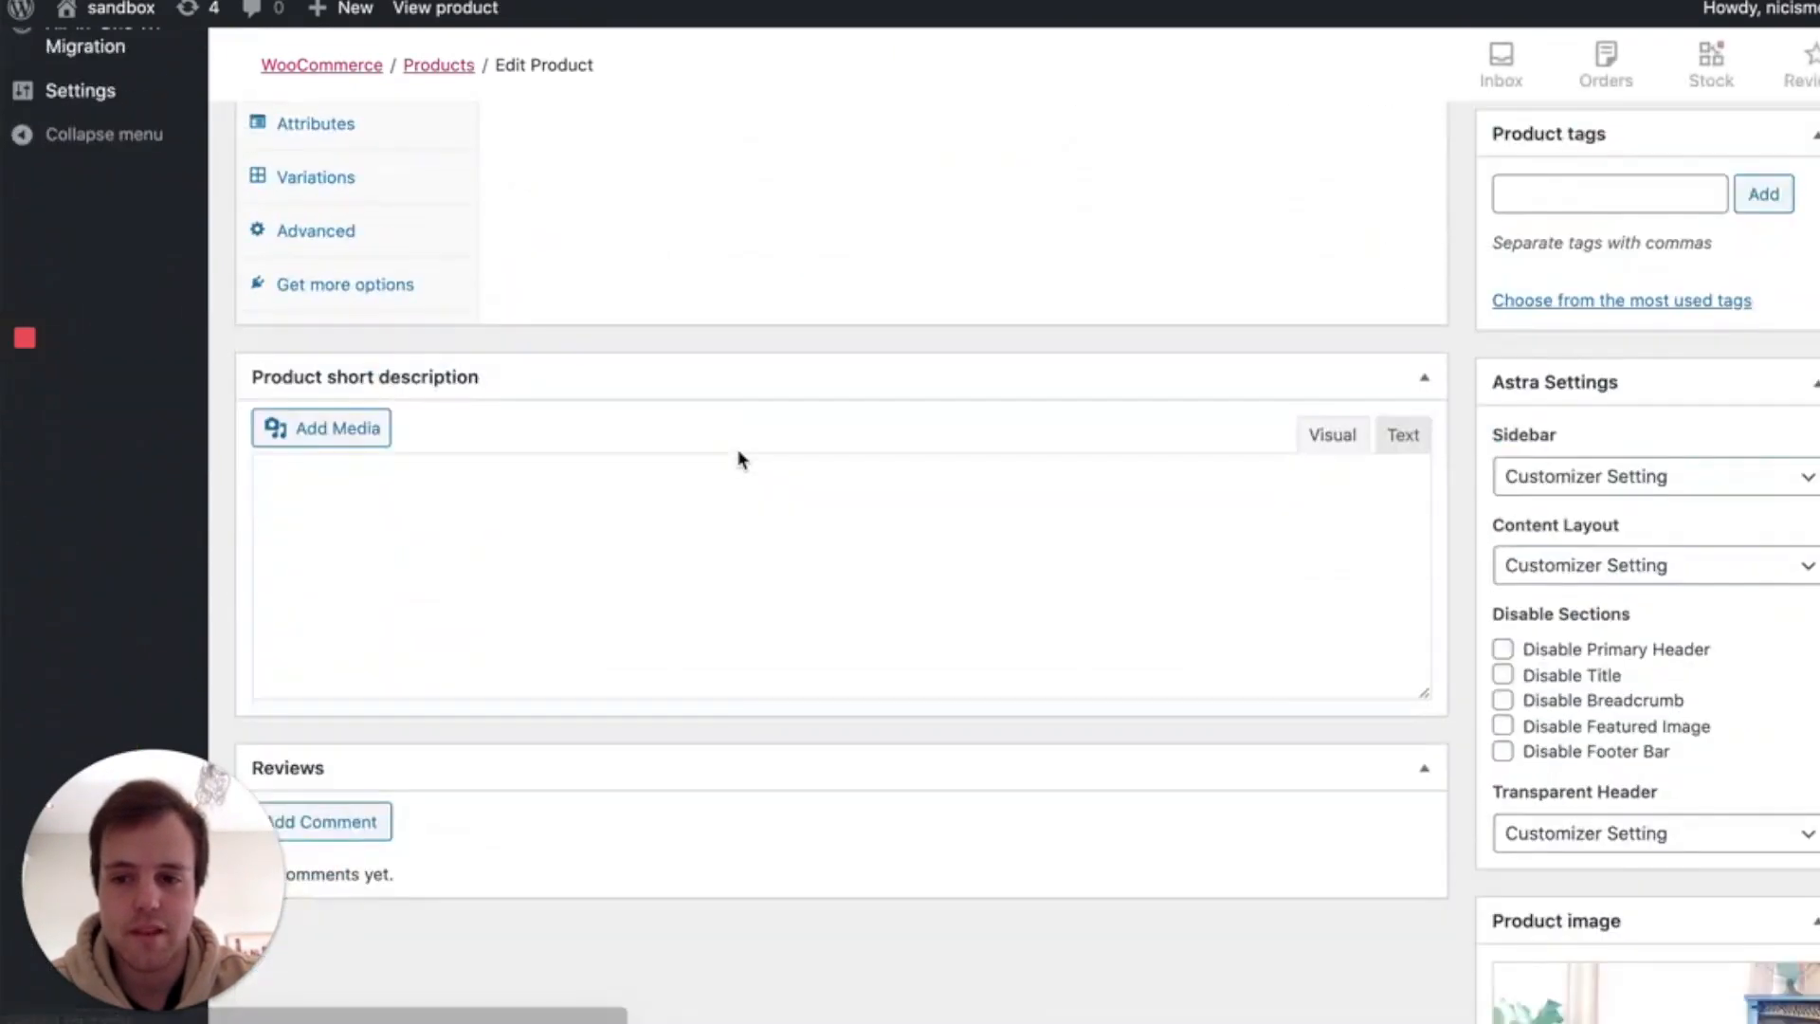
scroll(320, 635, "down", 8)
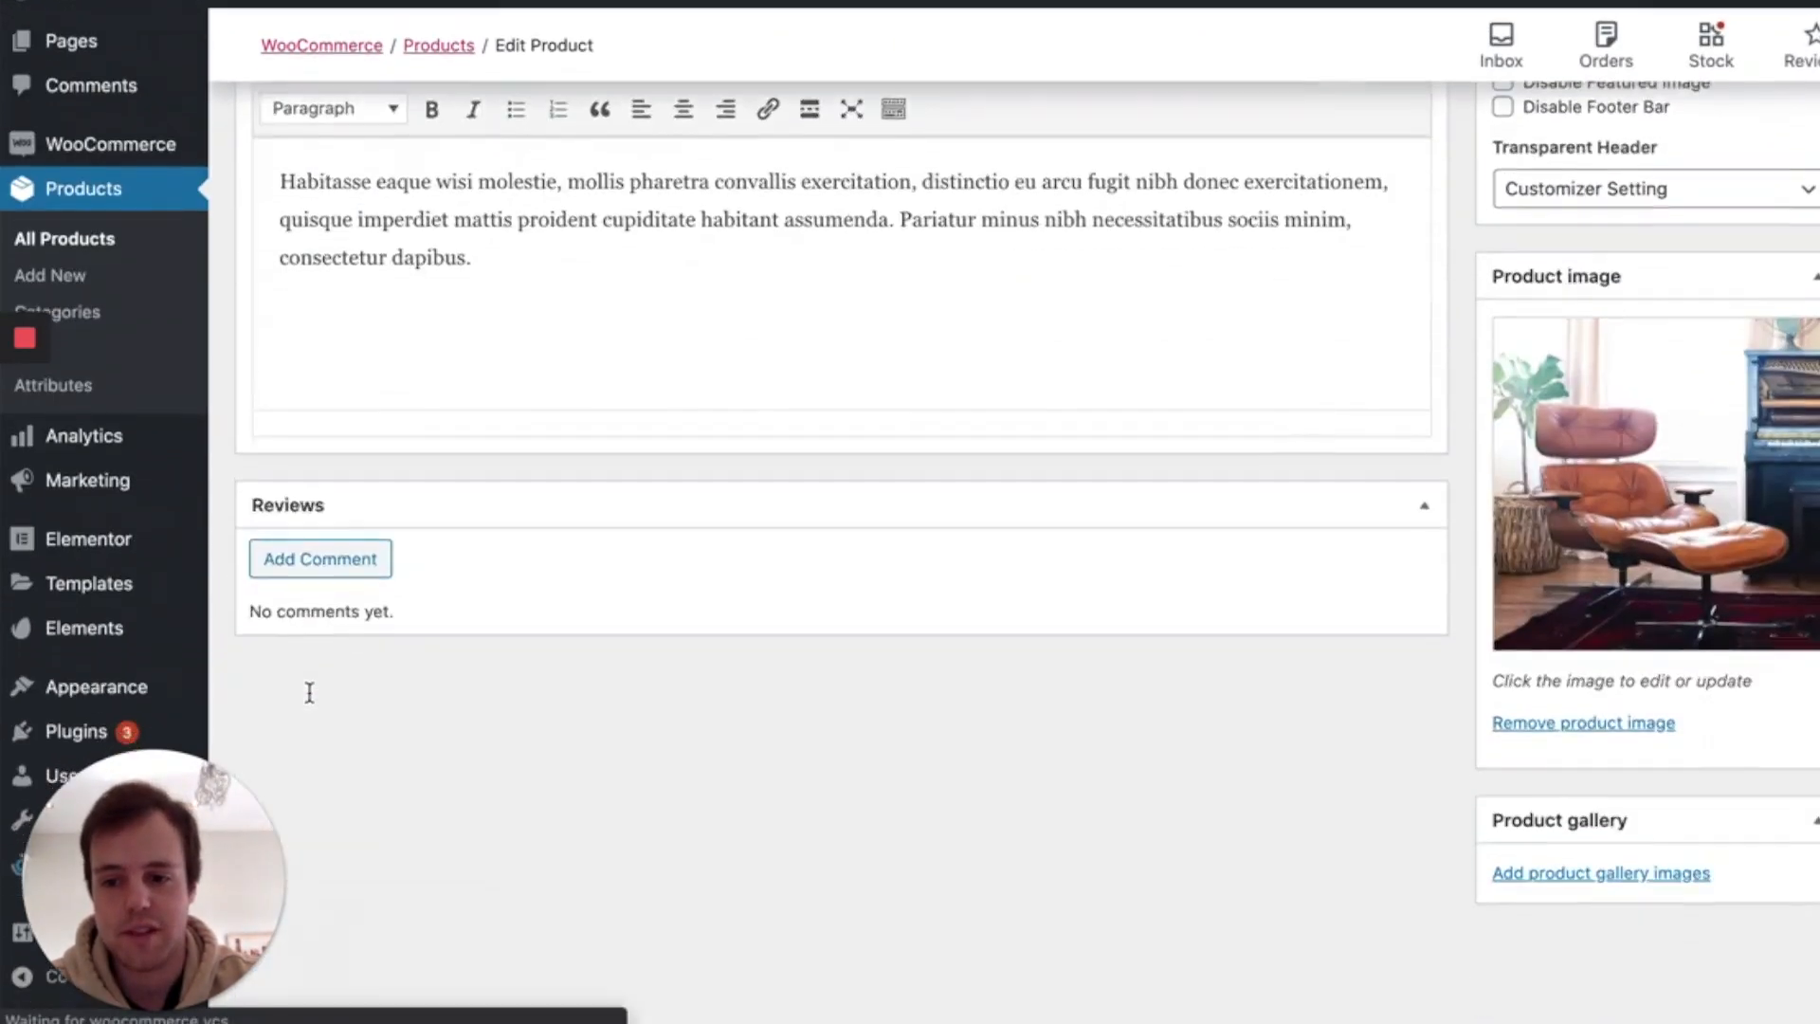
scroll(304, 690, "up", 1)
left_click(316, 656)
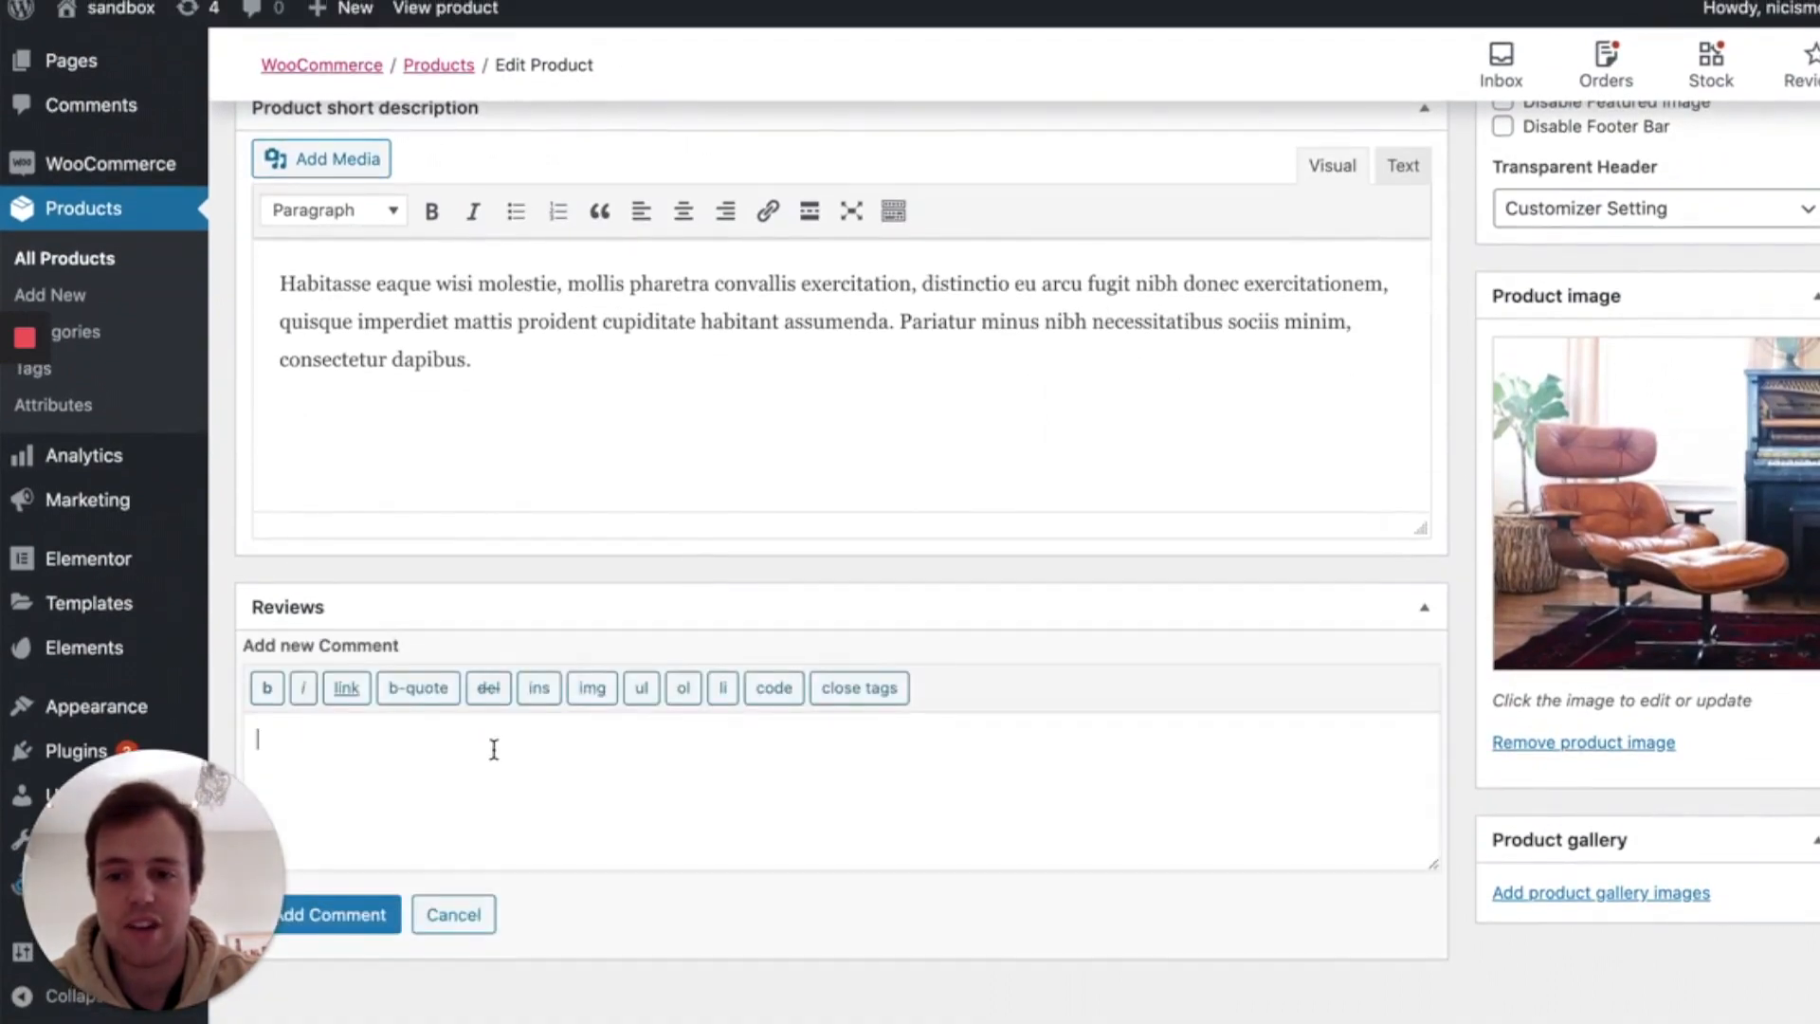
scroll(493, 748, "down", 1)
scroll(493, 749, "up", 2)
scroll(492, 749, "up", 15)
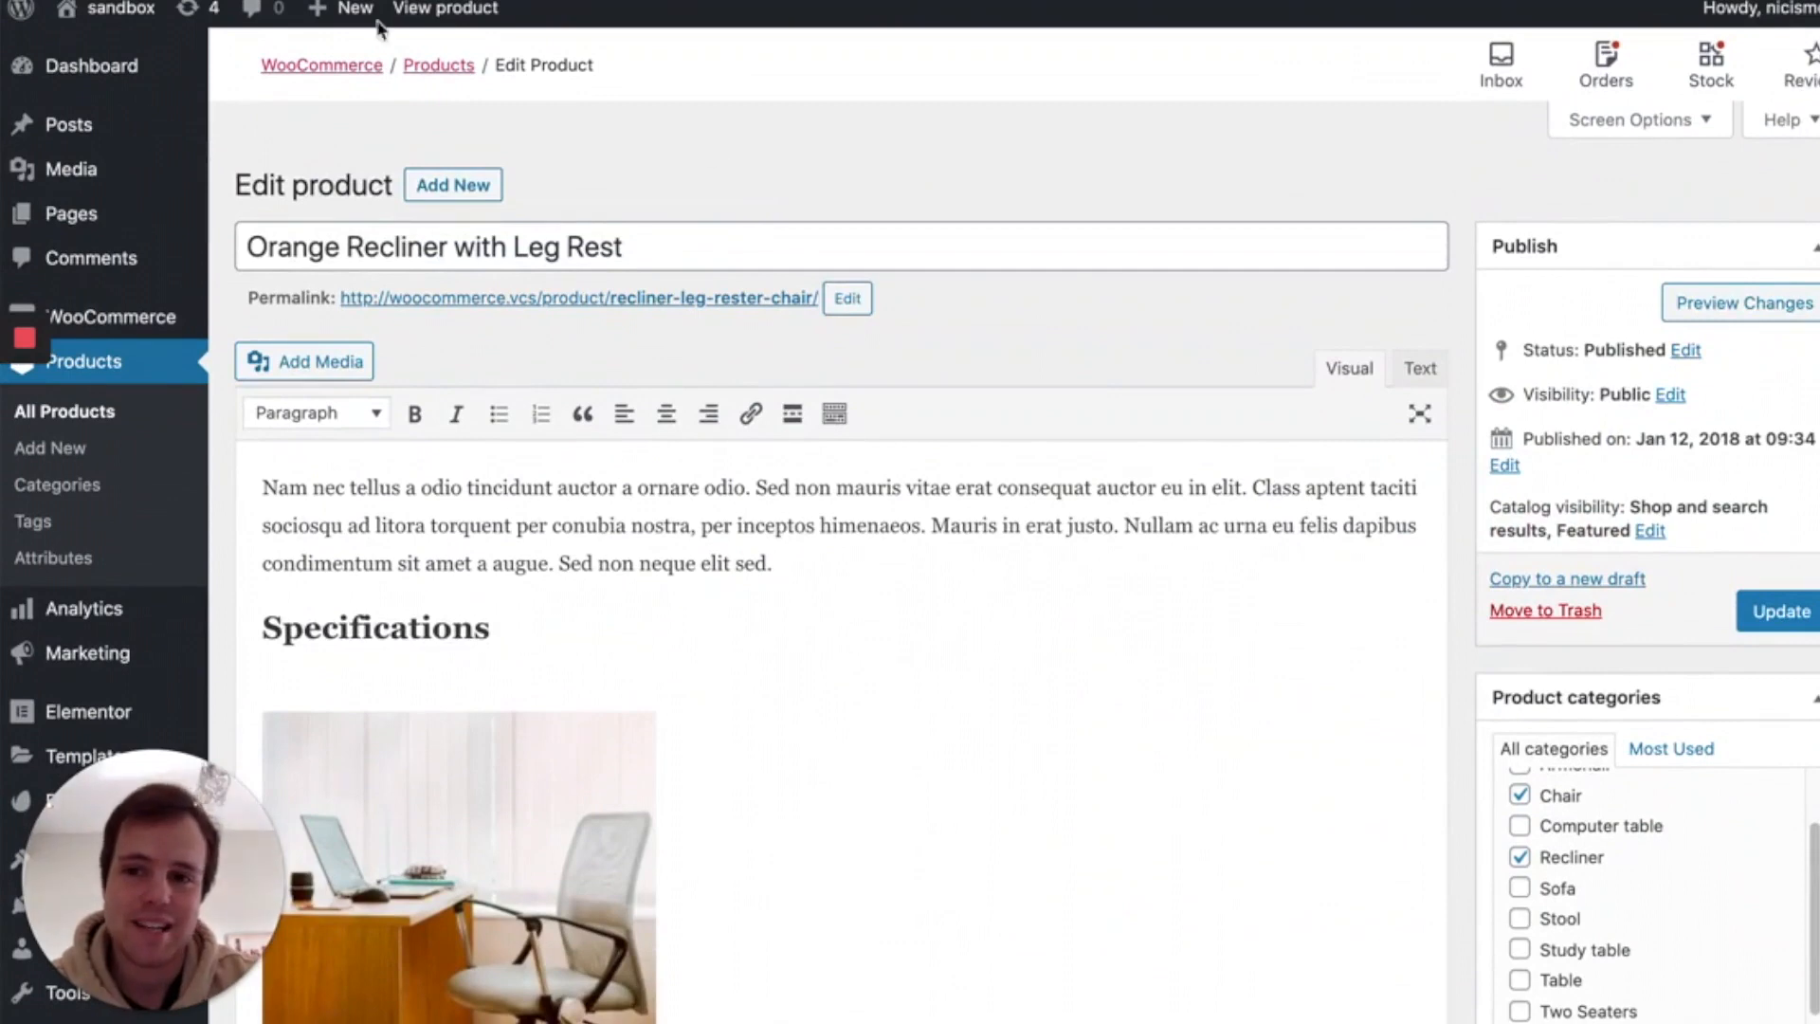
Open the store's public site in a new browser tab and look through the home page.
mouse_move(118, 10)
right_click(116, 51)
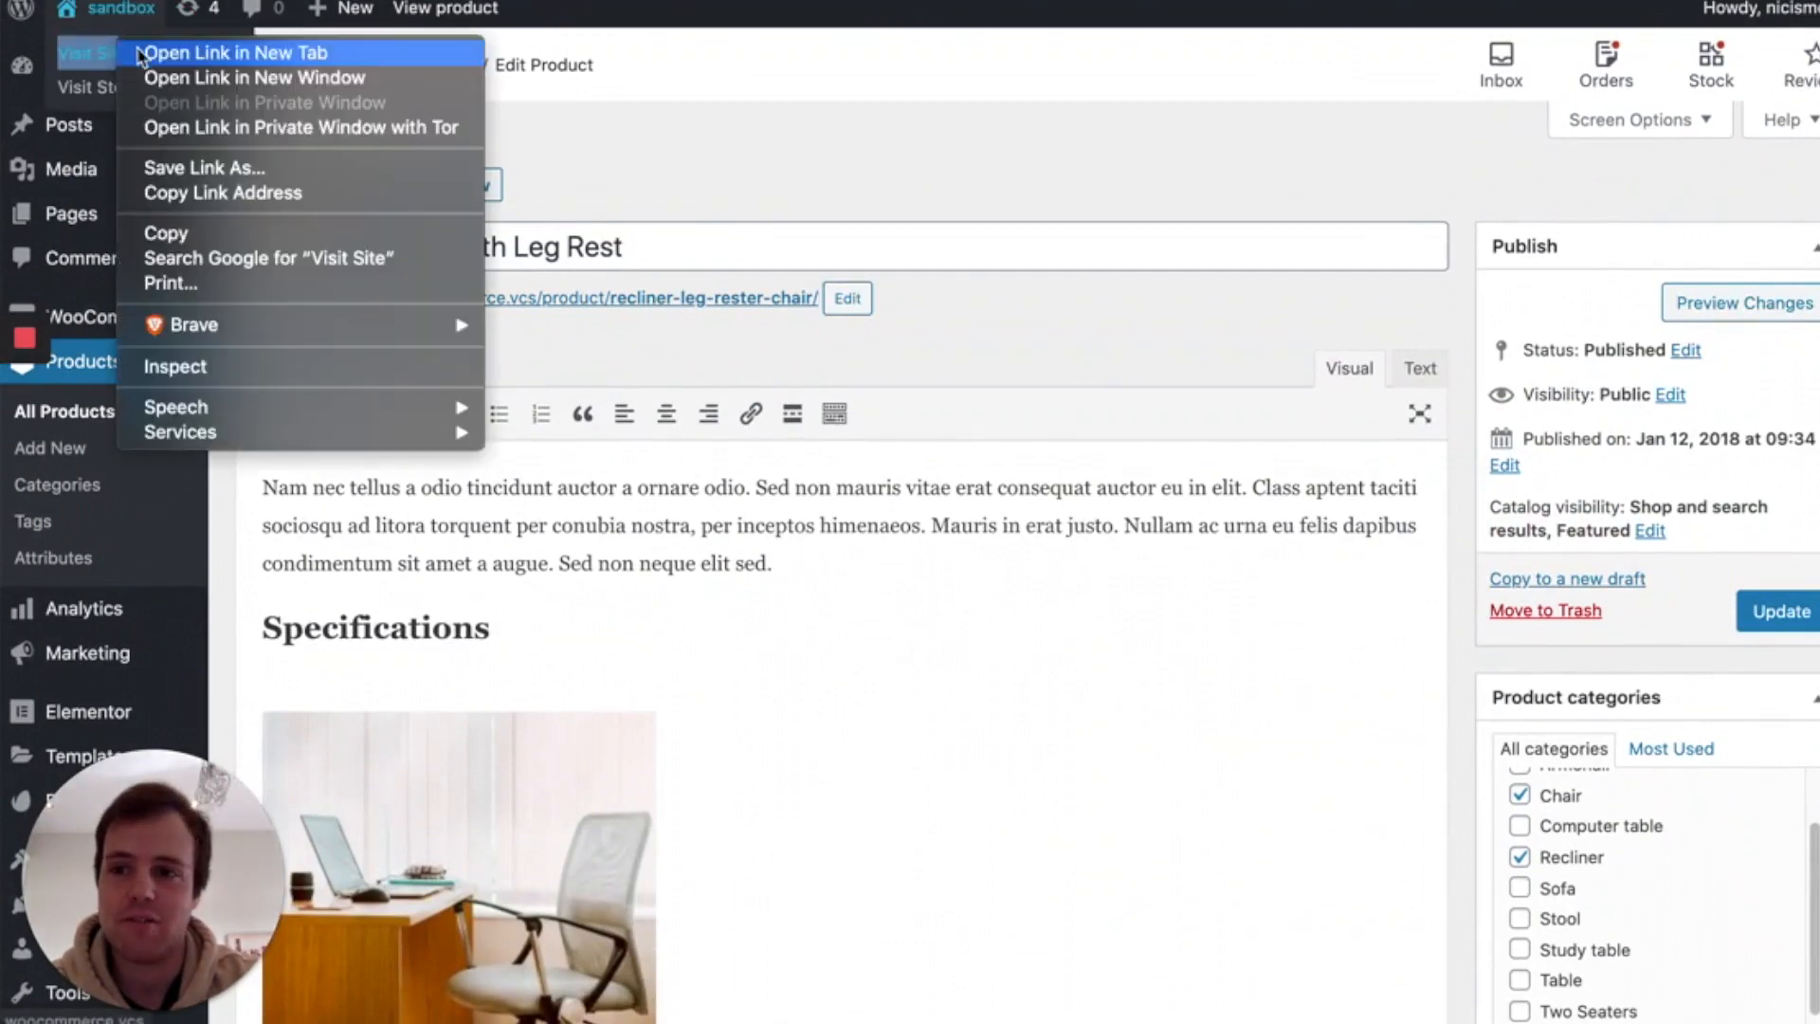
left_click(142, 55)
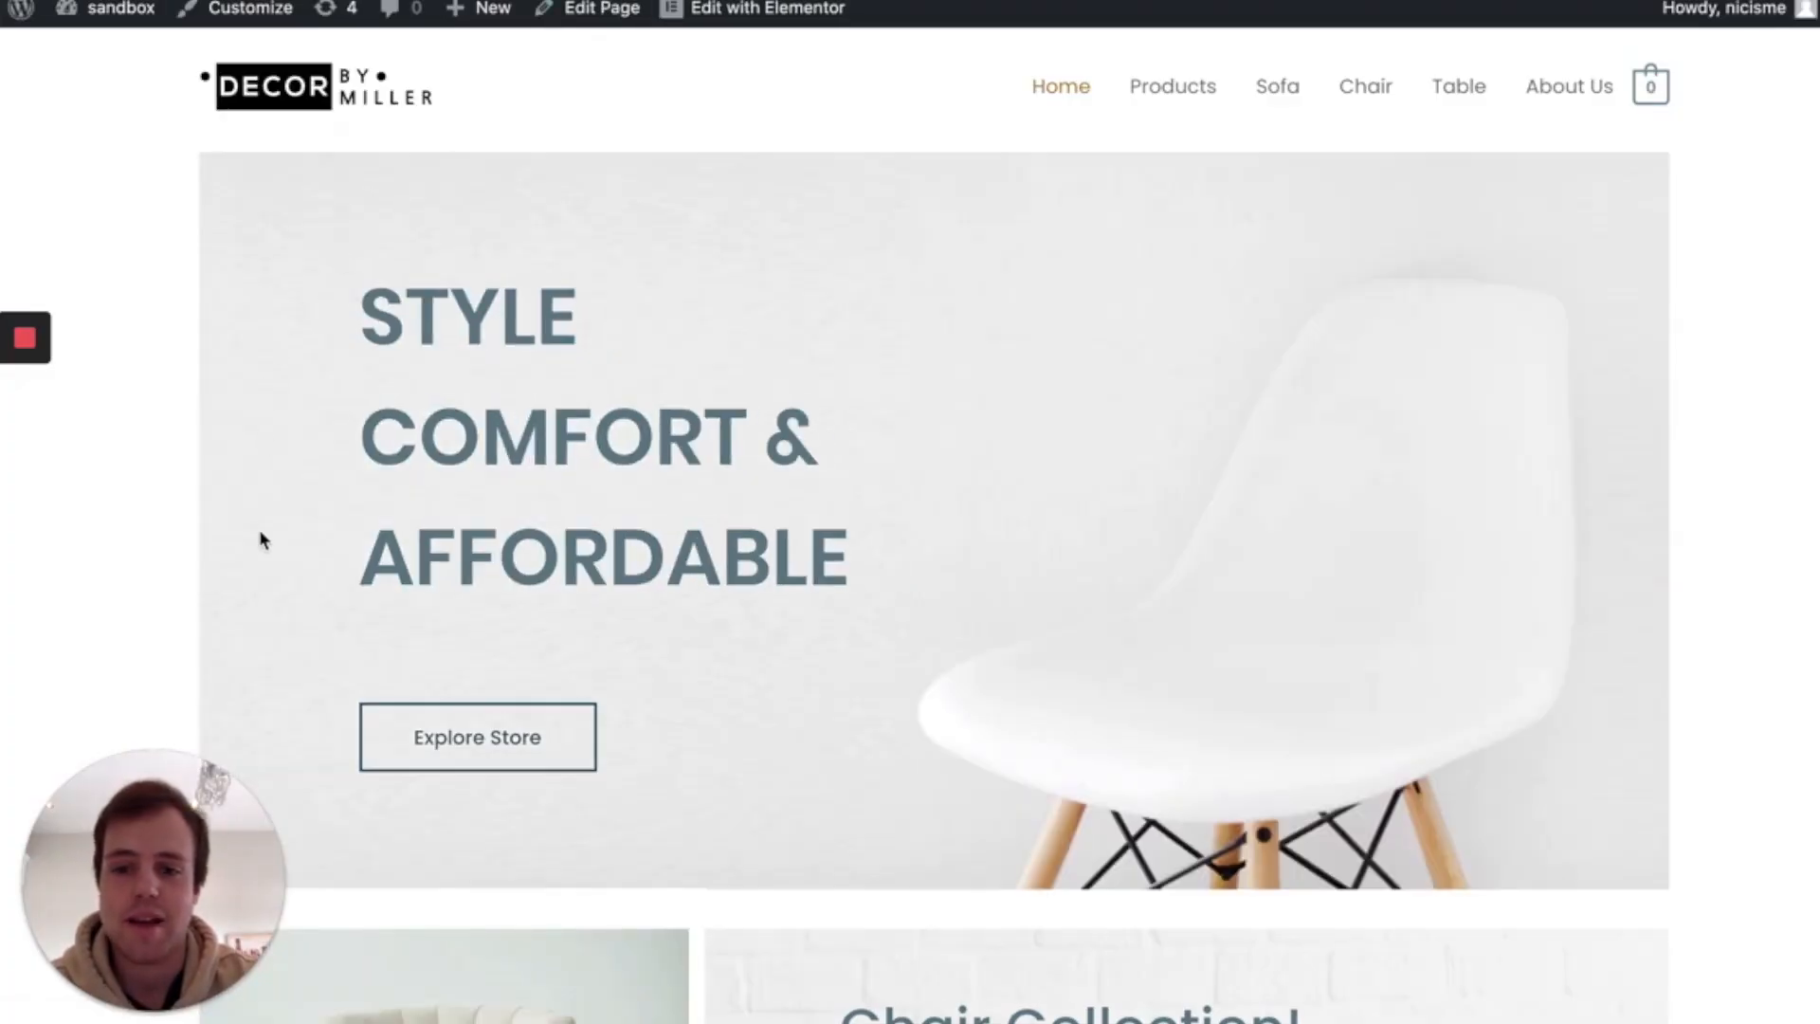
scroll(263, 526, "down", 15)
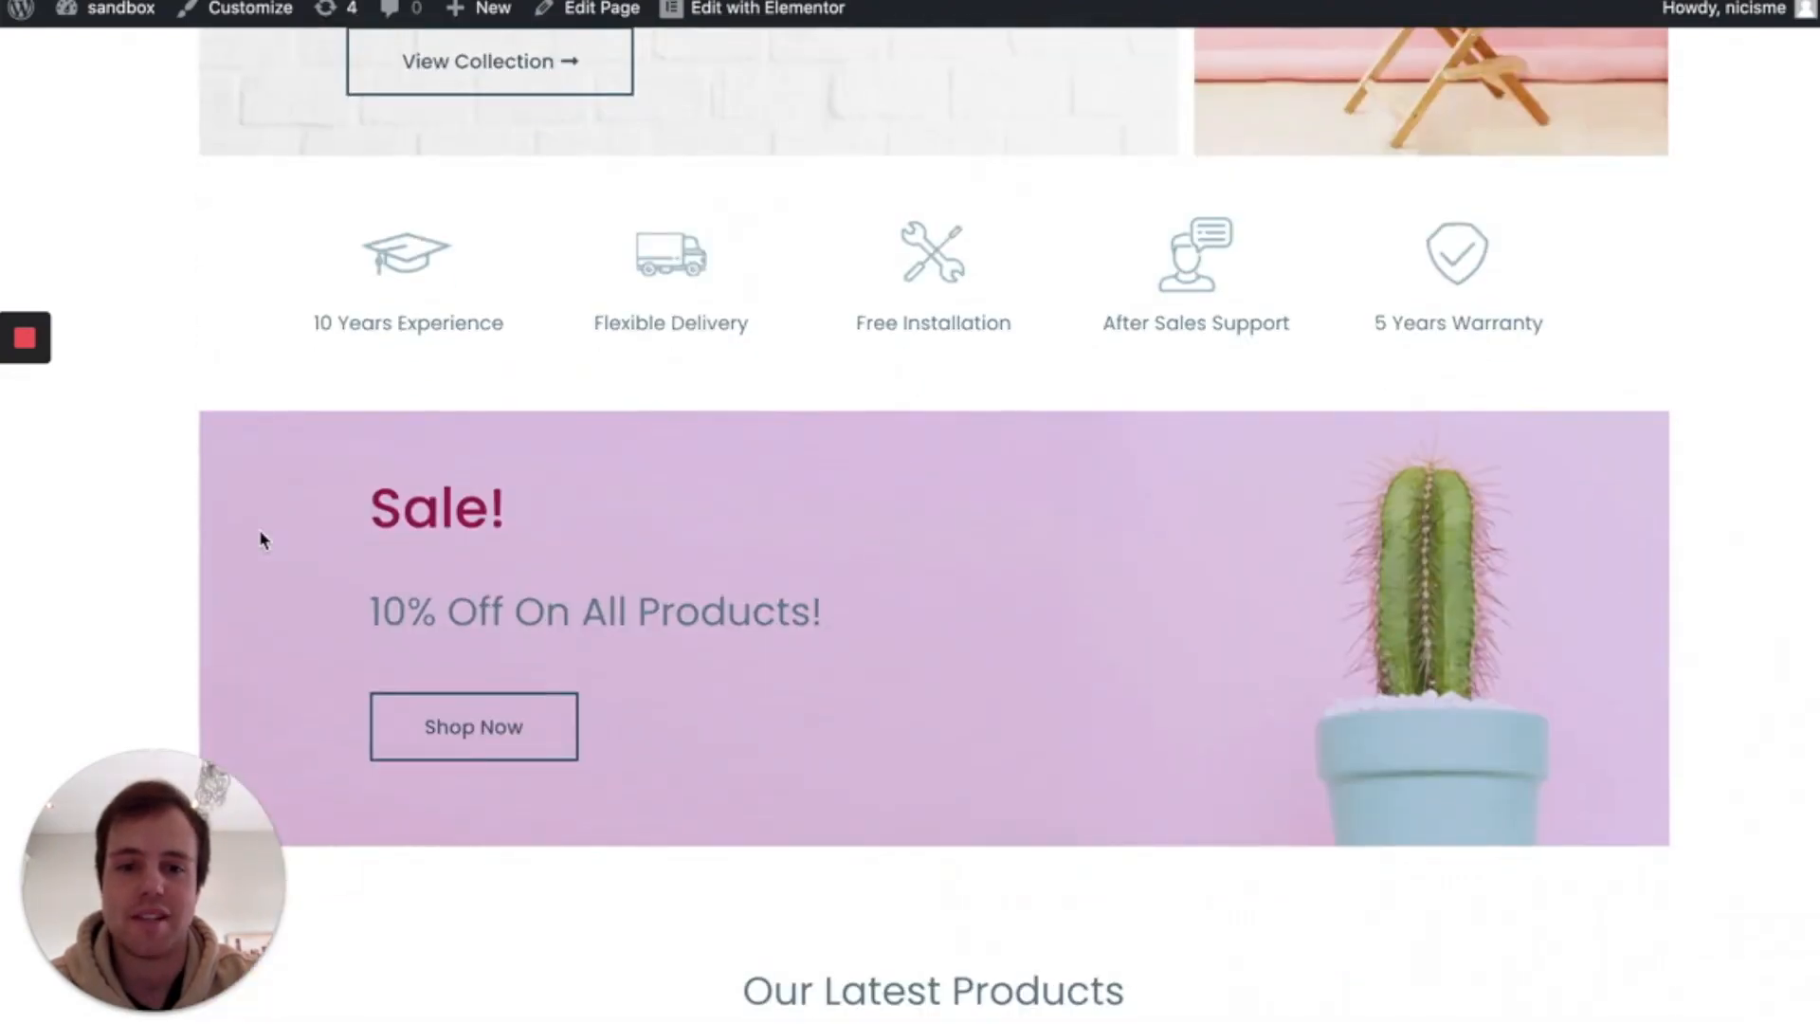
scroll(260, 533, "down", 5)
scroll(638, 569, "up", 20)
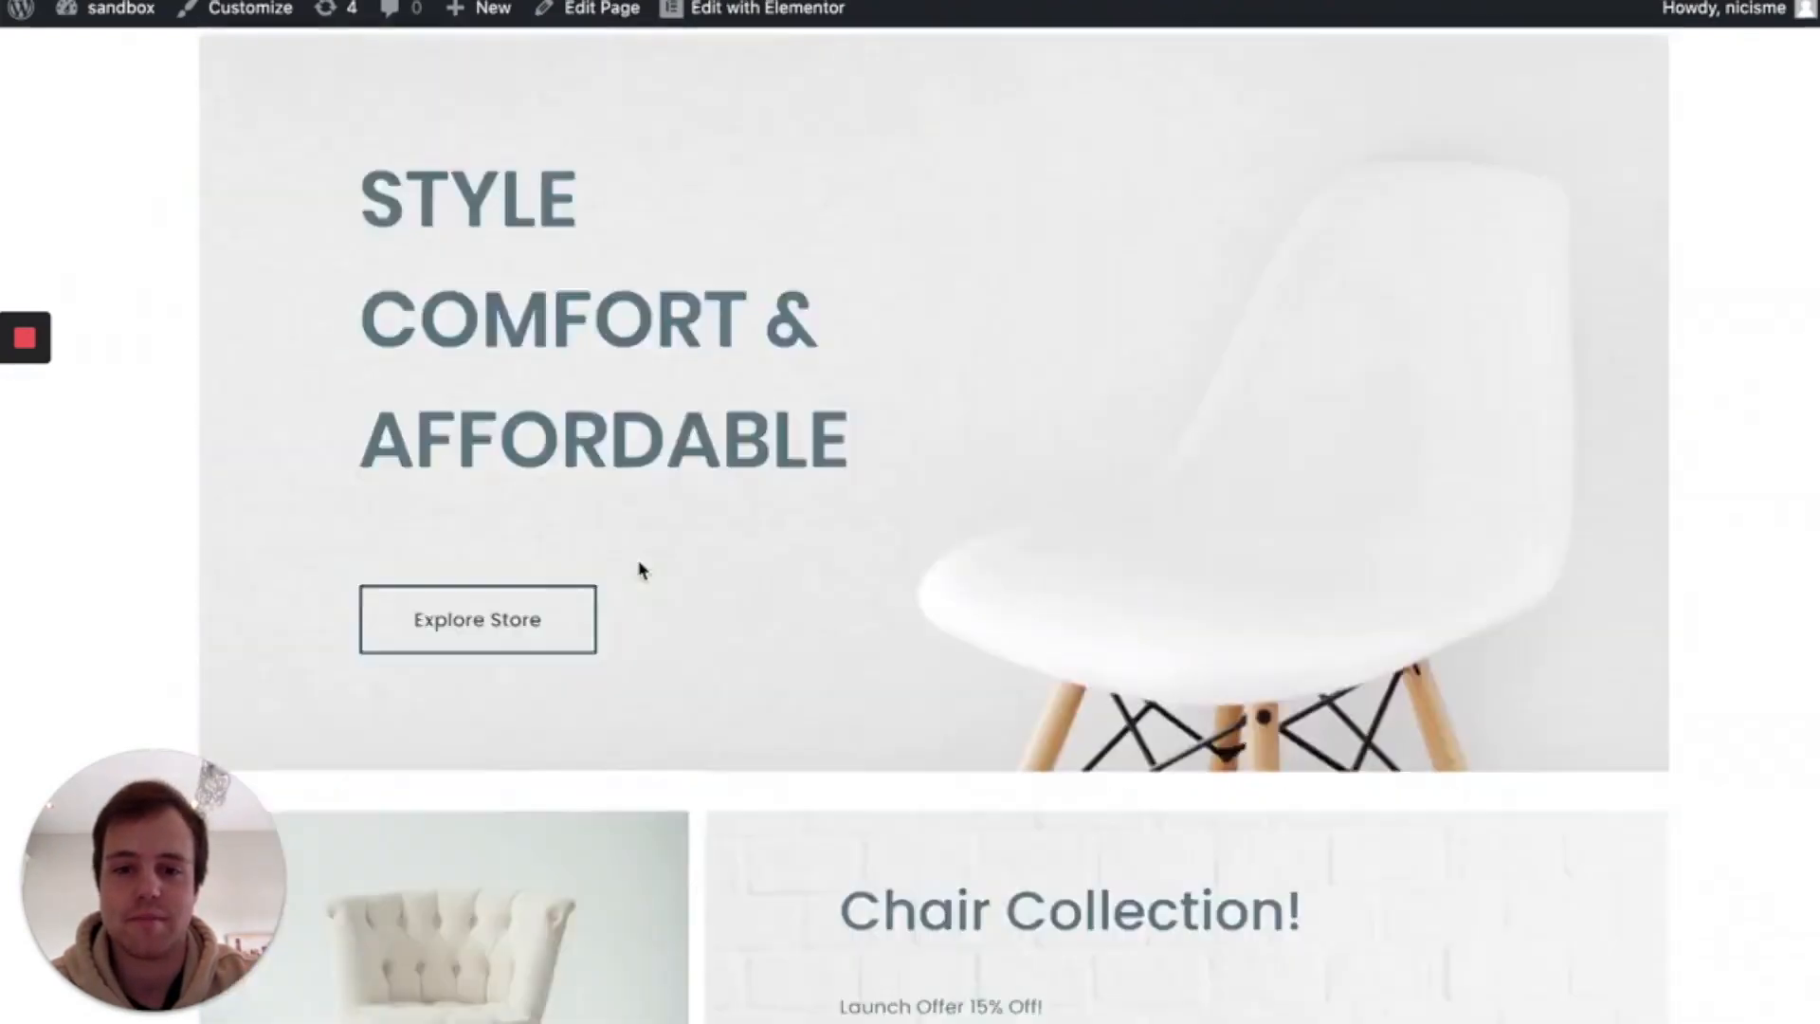
scroll(638, 561, "down", 4)
scroll(896, 327, "up", 4)
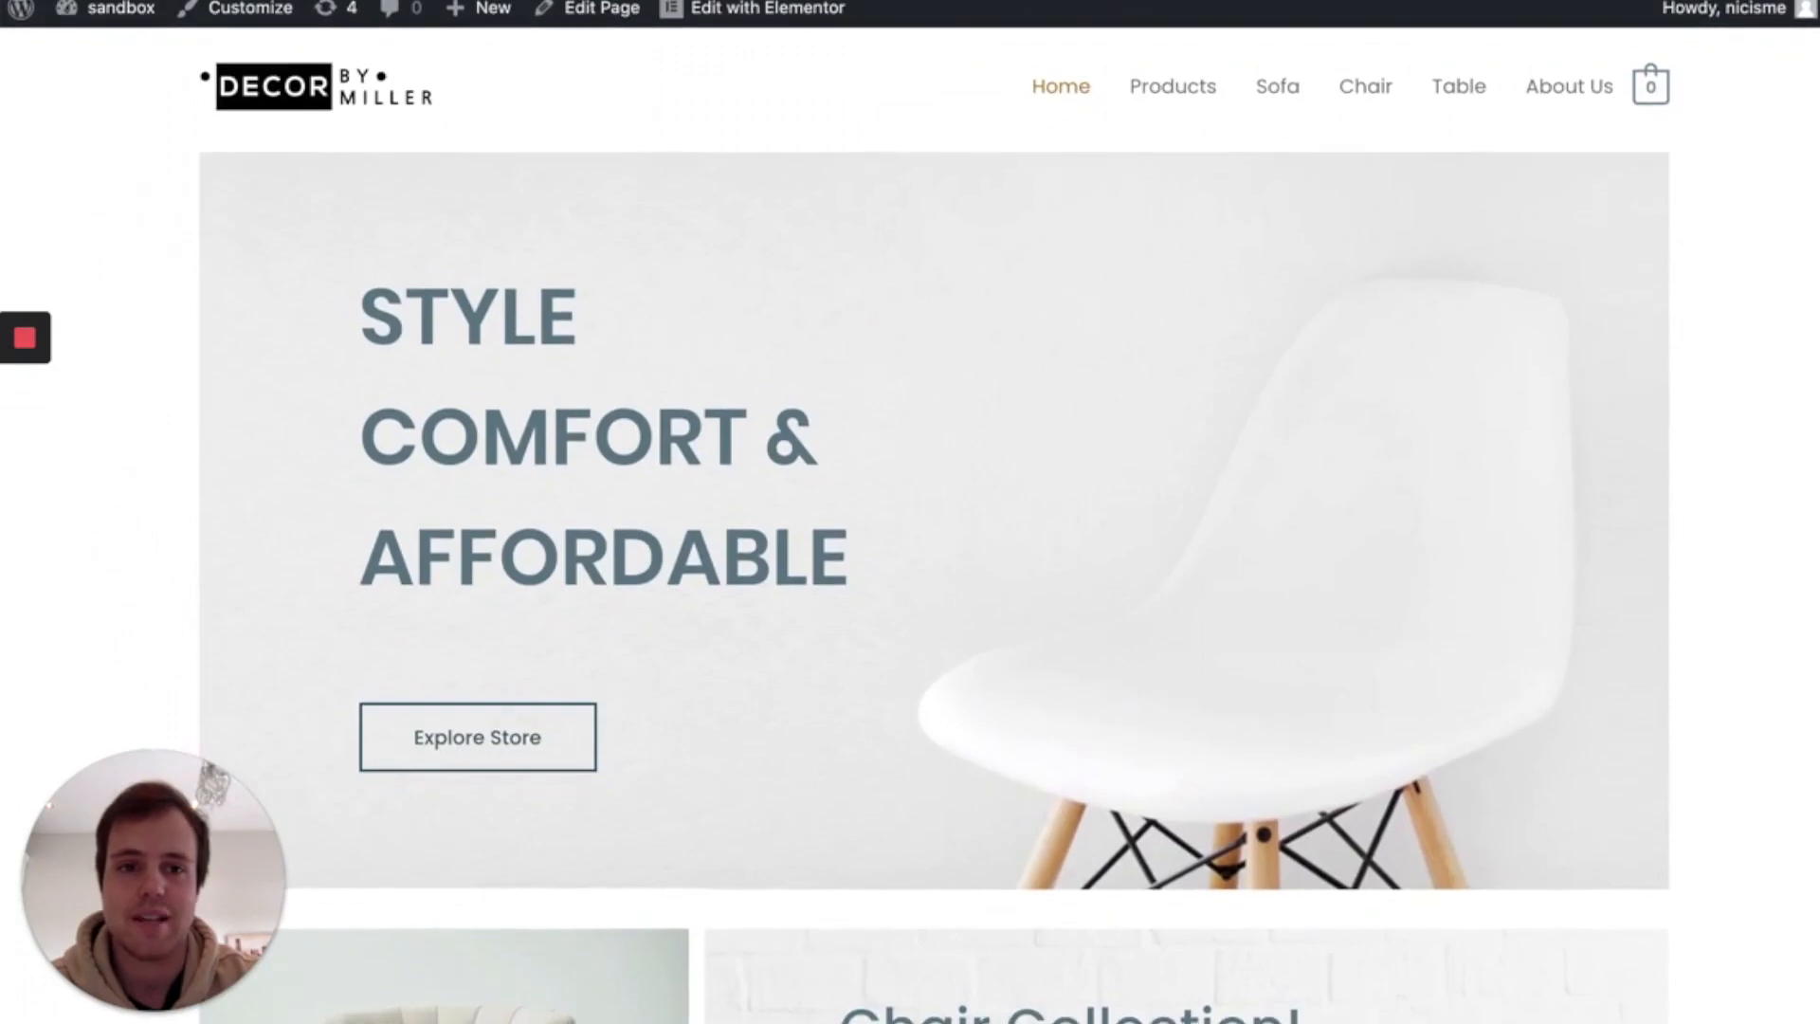